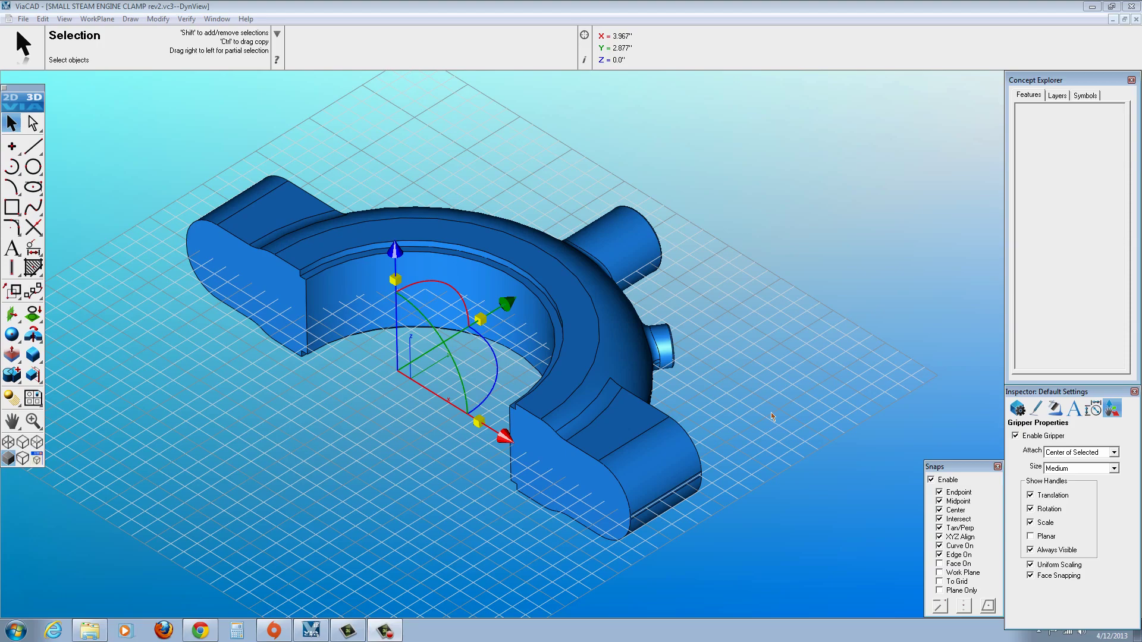
Set the work plane to Front
{"action": "mouse_move", "coordinate": [395, 315]}
{"action": "middle_mouse_down"}
{"action": "mouse_move", "coordinate": [418, 394]}
{"action": "mouse_move", "coordinate": [411, 410]}
{"action": "mouse_move", "coordinate": [410, 310]}
{"action": "middle_mouse_up"}
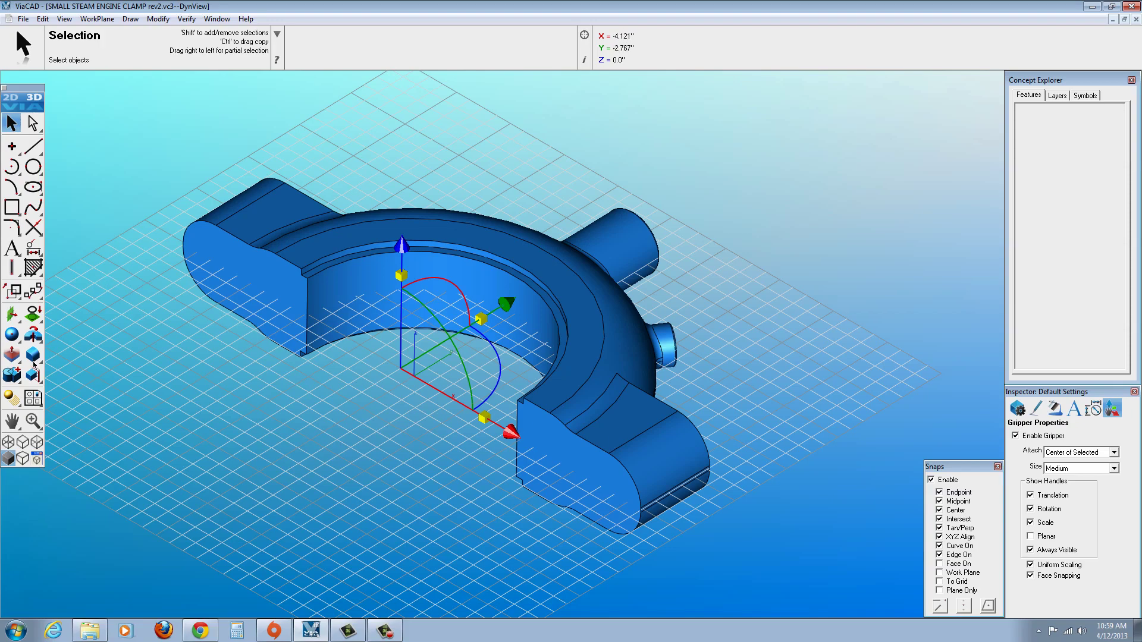
{"action": "middle_click_drag", "start_coordinate": [315, 397], "coordinate": [404, 371]}
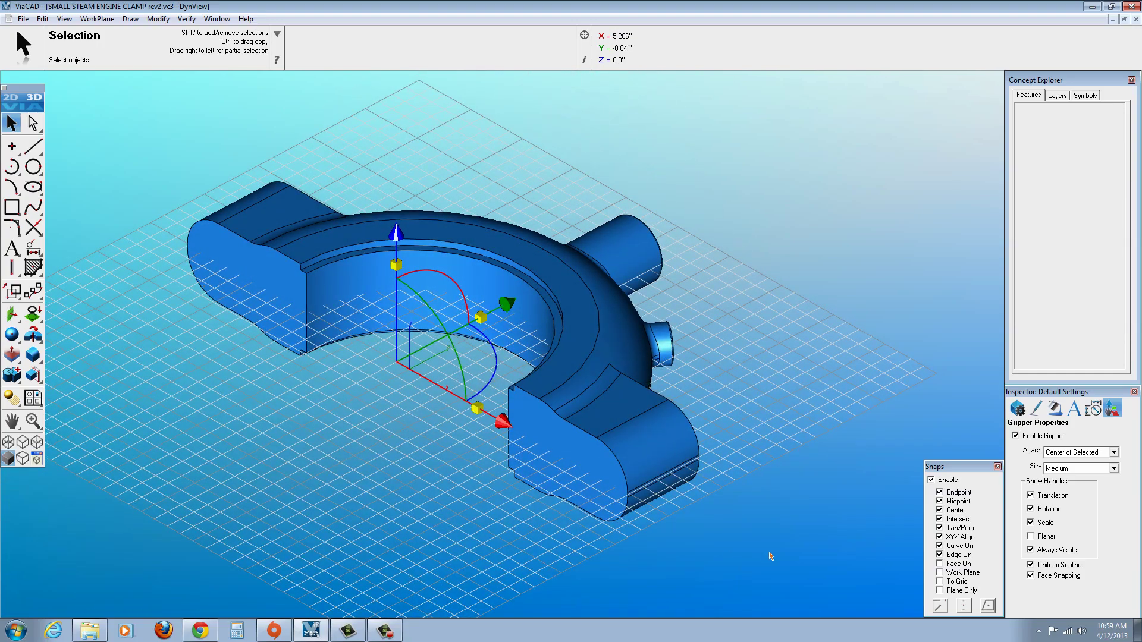
{"action": "middle_click_drag", "start_coordinate": [657, 504], "coordinate": [675, 520]}
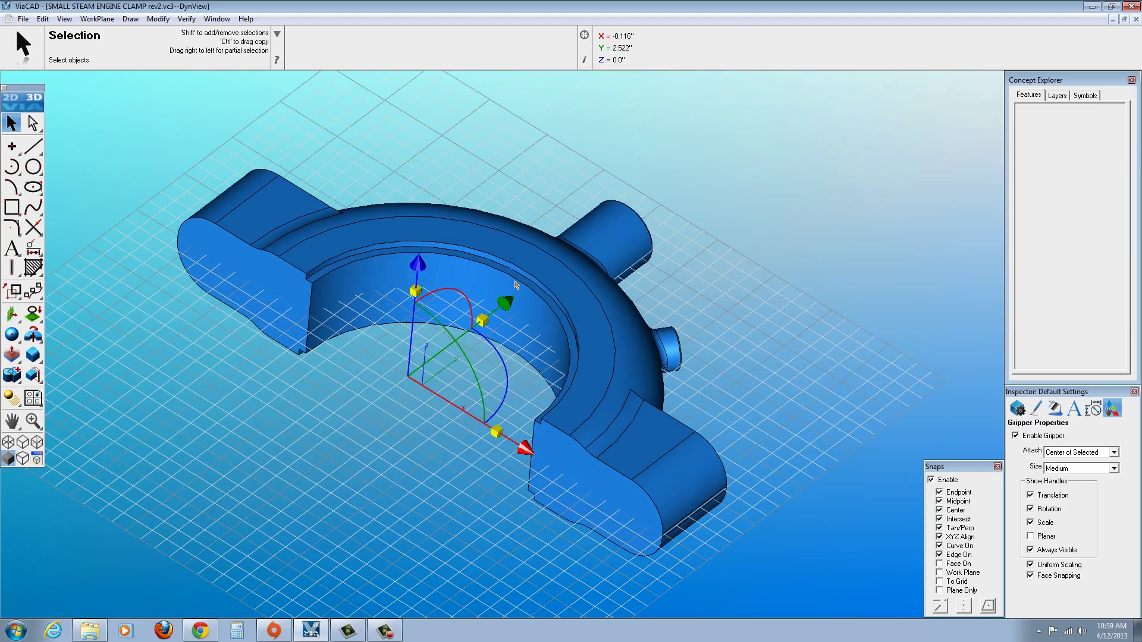
{"action": "mouse_move", "coordinate": [431, 470]}
{"action": "middle_mouse_down"}
{"action": "mouse_move", "coordinate": [448, 386]}
{"action": "mouse_move", "coordinate": [448, 464]}
{"action": "mouse_move", "coordinate": [433, 470]}
{"action": "middle_mouse_up"}
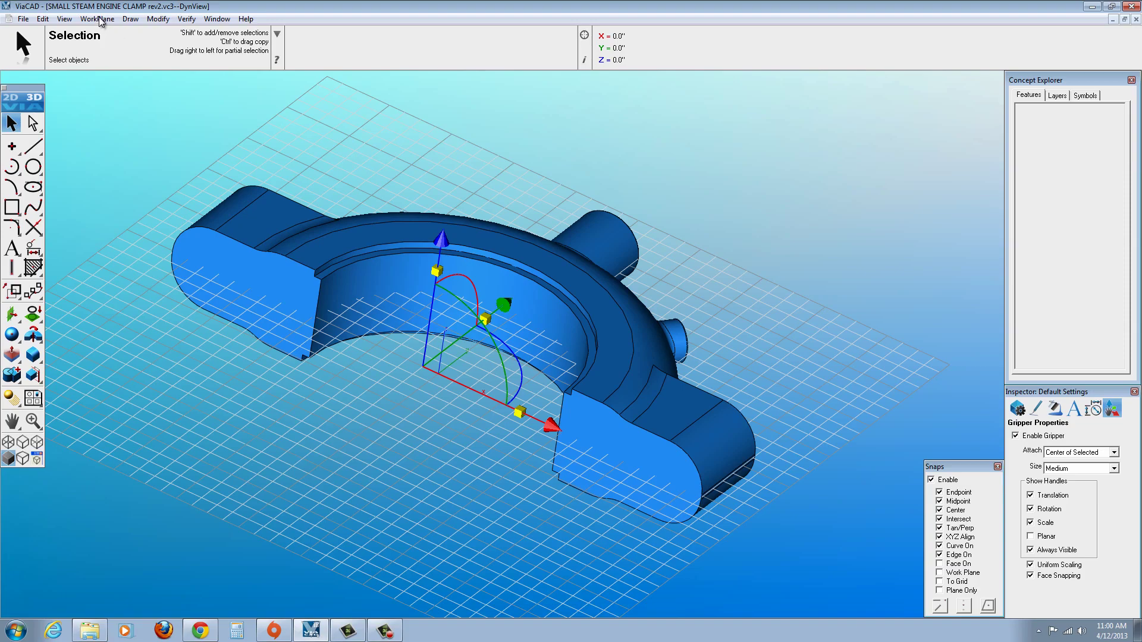
{"action": "left_click", "coordinate": [99, 20]}
{"action": "left_click", "coordinate": [86, 47]}
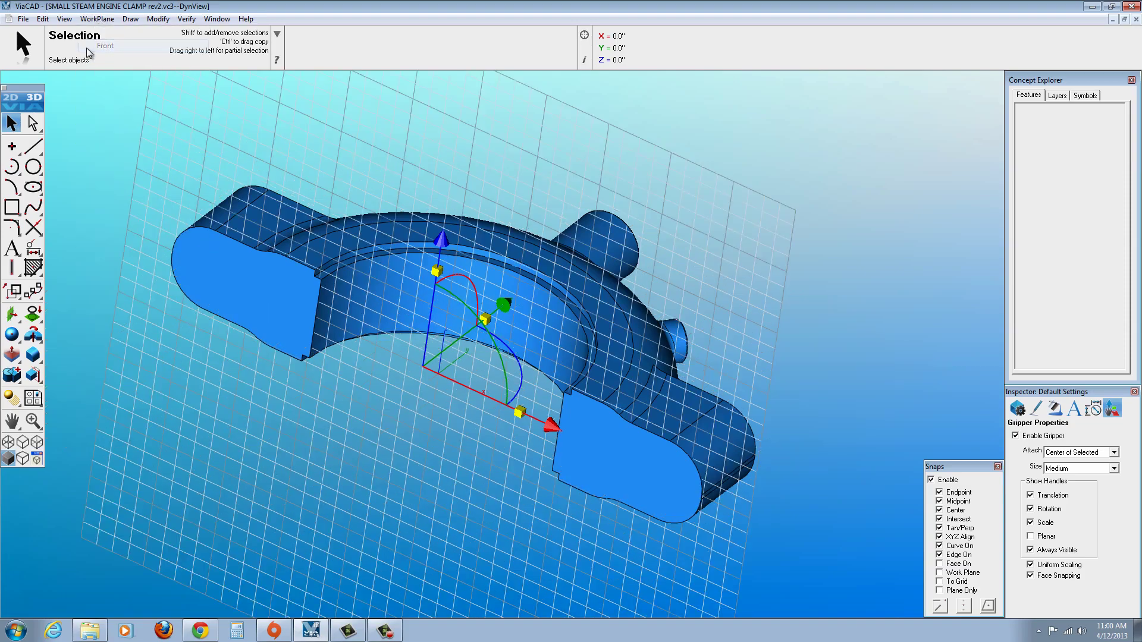
Try to push/pull the flat parting face of one clamp lug by about 0.009", and undo the change
{"action": "middle_click_drag", "start_coordinate": [536, 417], "coordinate": [625, 458]}
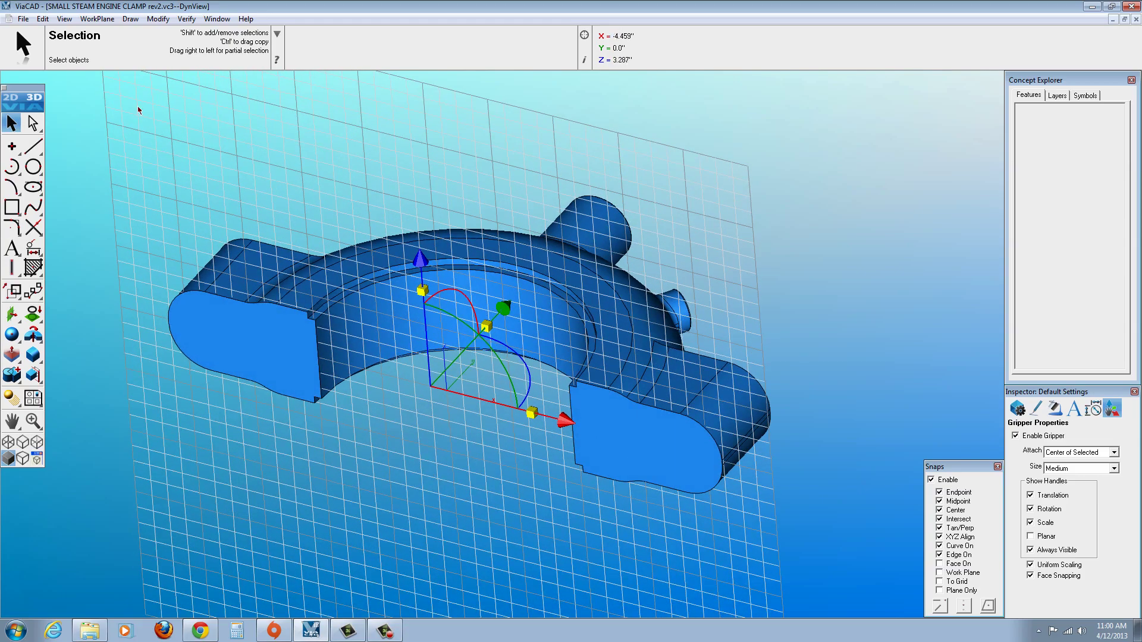
{"action": "scroll", "coordinate": [308, 312], "scroll_direction": "up", "scroll_amount": 3}
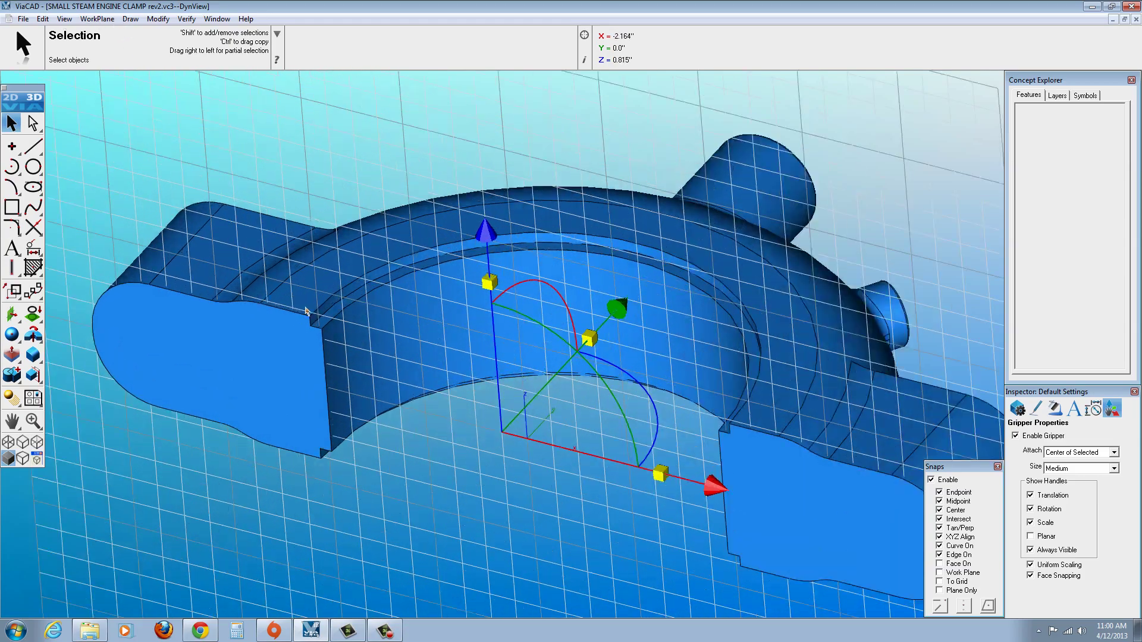
{"action": "scroll", "coordinate": [307, 312], "scroll_direction": "up", "scroll_amount": 5}
{"action": "middle_click_drag", "start_coordinate": [339, 326], "coordinate": [254, 279]}
{"action": "scroll", "coordinate": [254, 278], "scroll_direction": "up", "scroll_amount": 3}
{"action": "scroll", "coordinate": [244, 407], "scroll_direction": "down", "scroll_amount": 5}
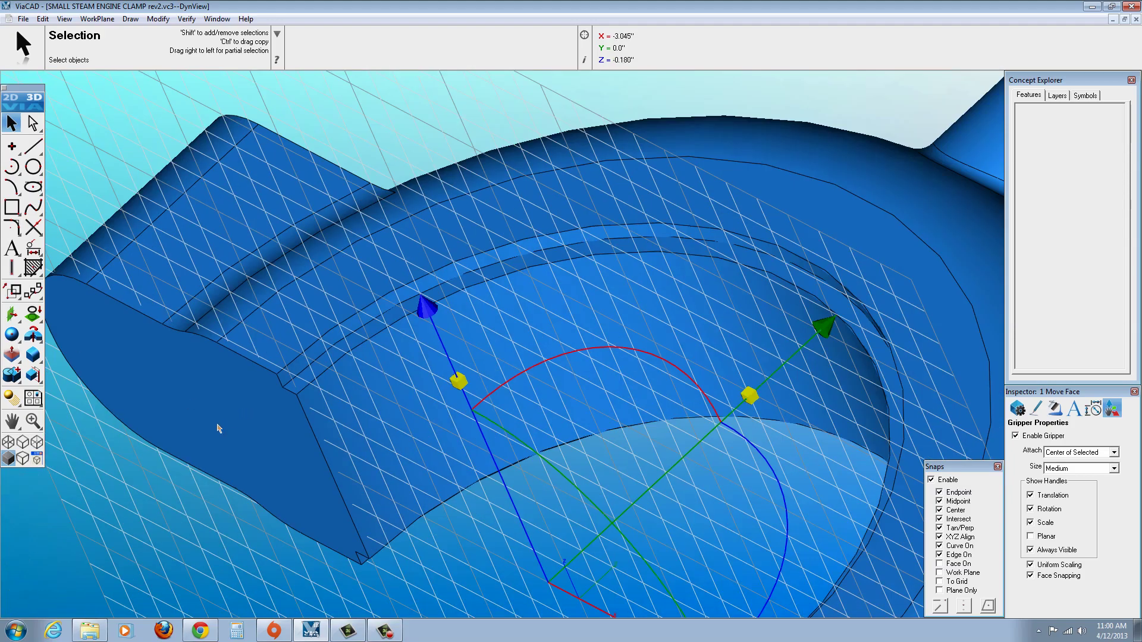
{"action": "scroll", "coordinate": [218, 428], "scroll_direction": "up", "scroll_amount": 1}
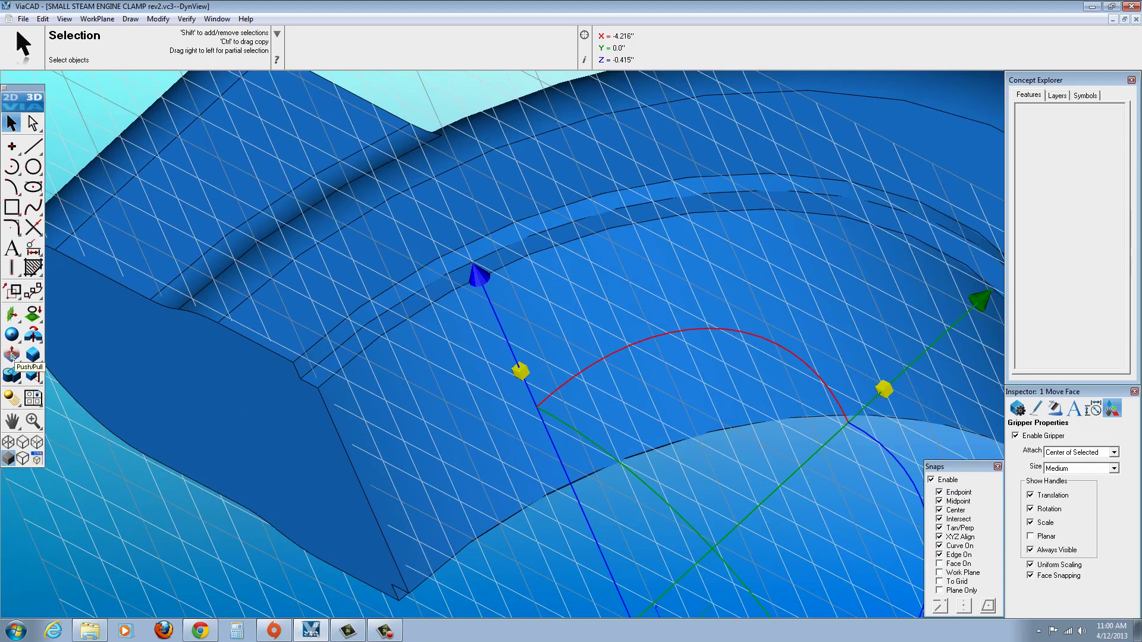
{"action": "left_click", "coordinate": [12, 357]}
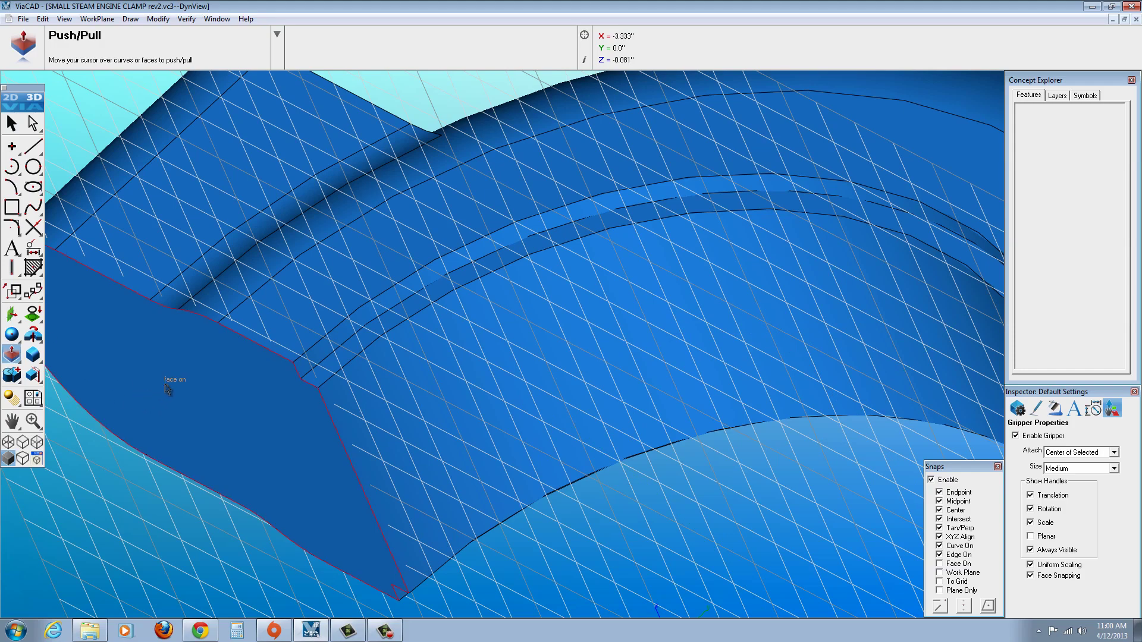
{"action": "mouse_move", "coordinate": [166, 386]}
{"action": "left_mouse_down"}
{"action": "mouse_move", "coordinate": [149, 406]}
{"action": "mouse_move", "coordinate": [169, 394]}
{"action": "left_mouse_up"}
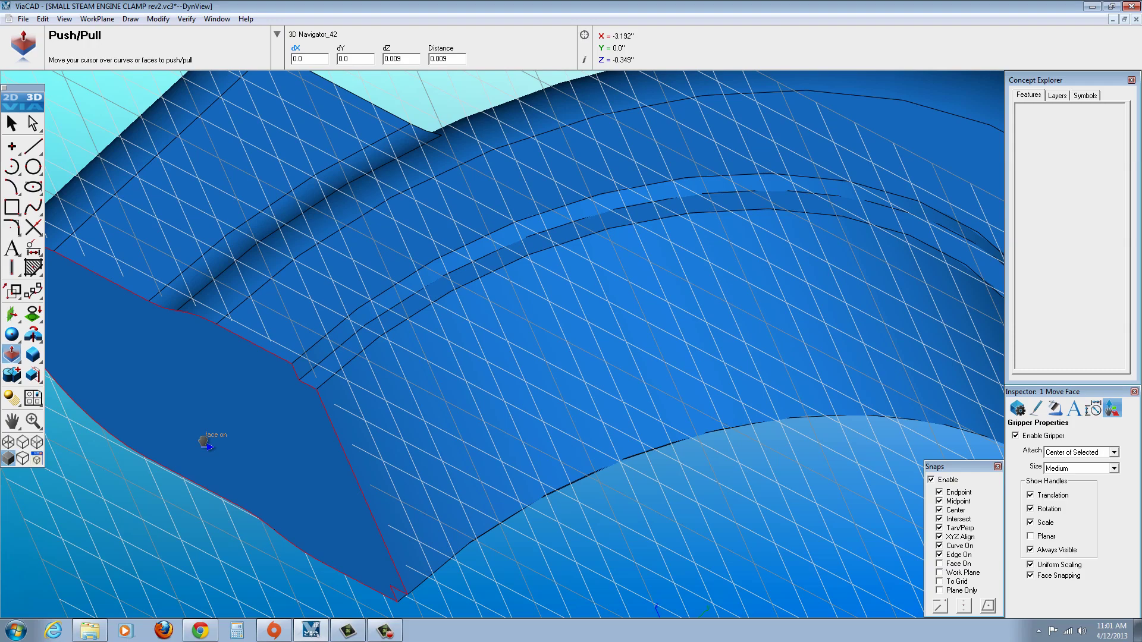
{"action": "left_click", "coordinate": [47, 23]}
{"action": "left_click", "coordinate": [70, 32]}
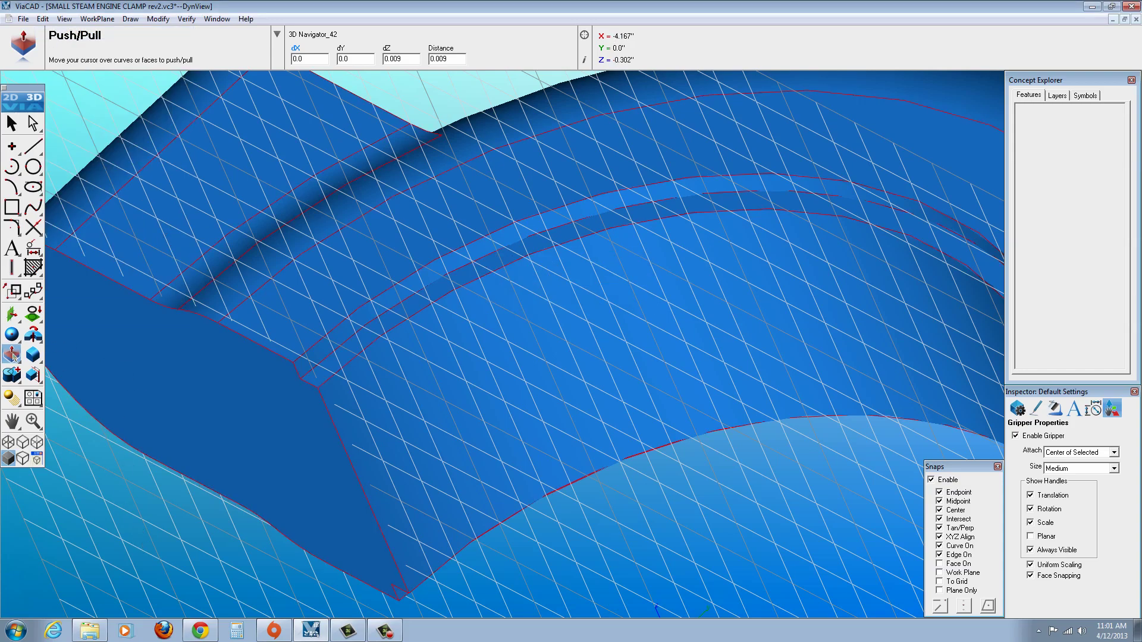
{"action": "left_click", "coordinate": [12, 124]}
Switch to the Front view of the whole clamp
{"action": "scroll", "coordinate": [317, 492], "scroll_direction": "down", "scroll_amount": 3}
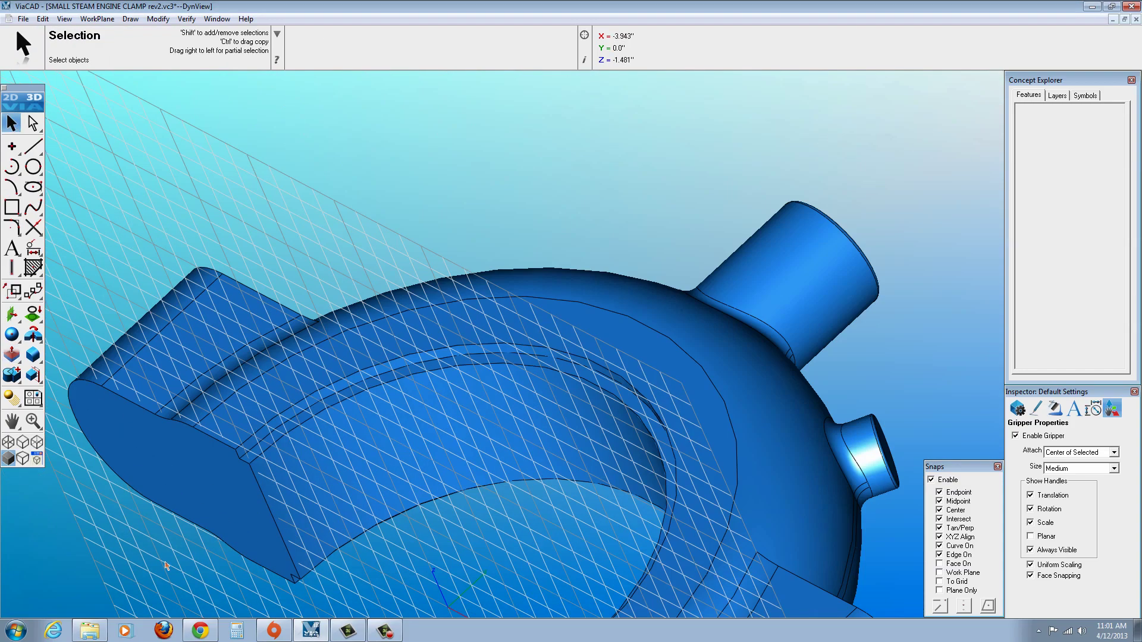
{"action": "scroll", "coordinate": [357, 470], "scroll_direction": "down", "scroll_amount": 2}
{"action": "scroll", "coordinate": [376, 487], "scroll_direction": "down", "scroll_amount": 2}
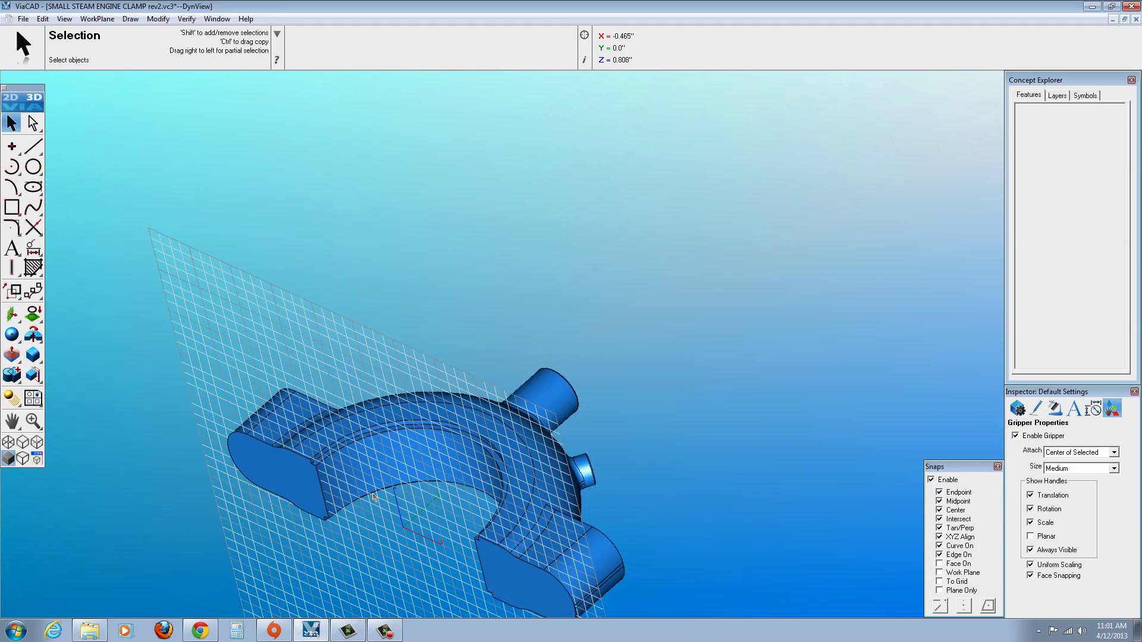
{"action": "scroll", "coordinate": [334, 472], "scroll_direction": "up", "scroll_amount": 3}
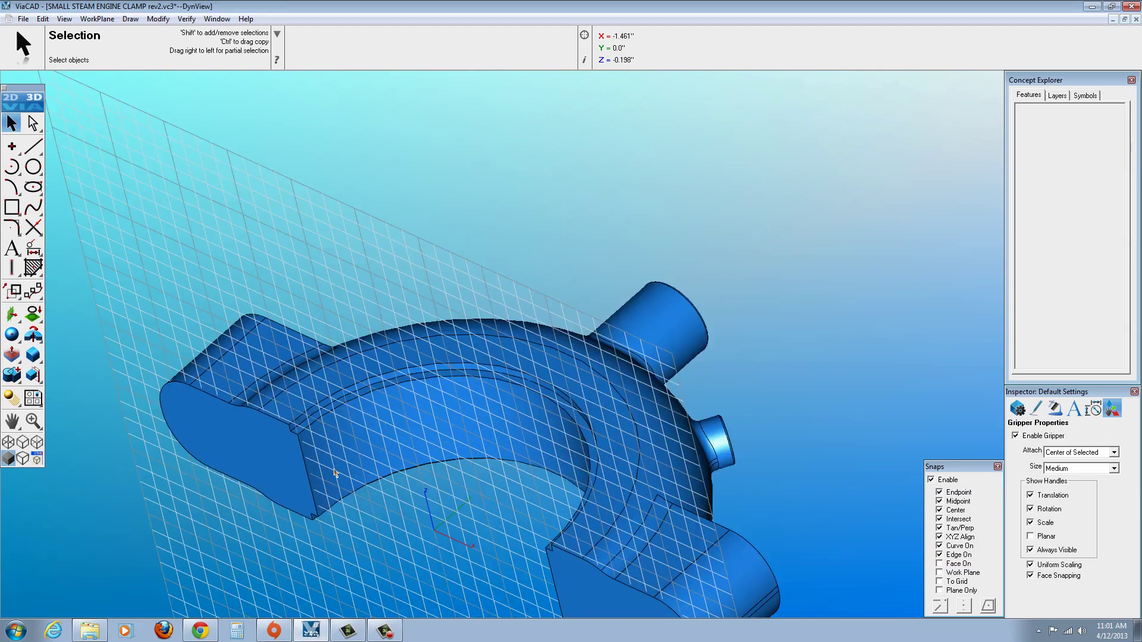
{"action": "left_click", "coordinate": [65, 19]}
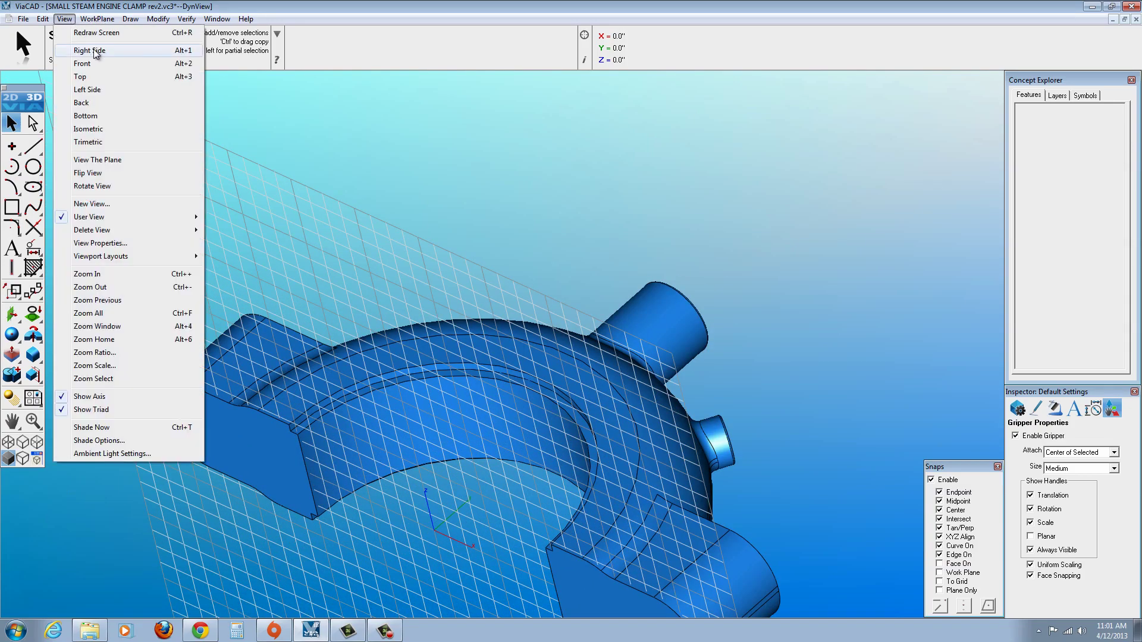
{"action": "left_click", "coordinate": [84, 64]}
{"action": "scroll", "coordinate": [613, 331], "scroll_direction": "up", "scroll_amount": 3}
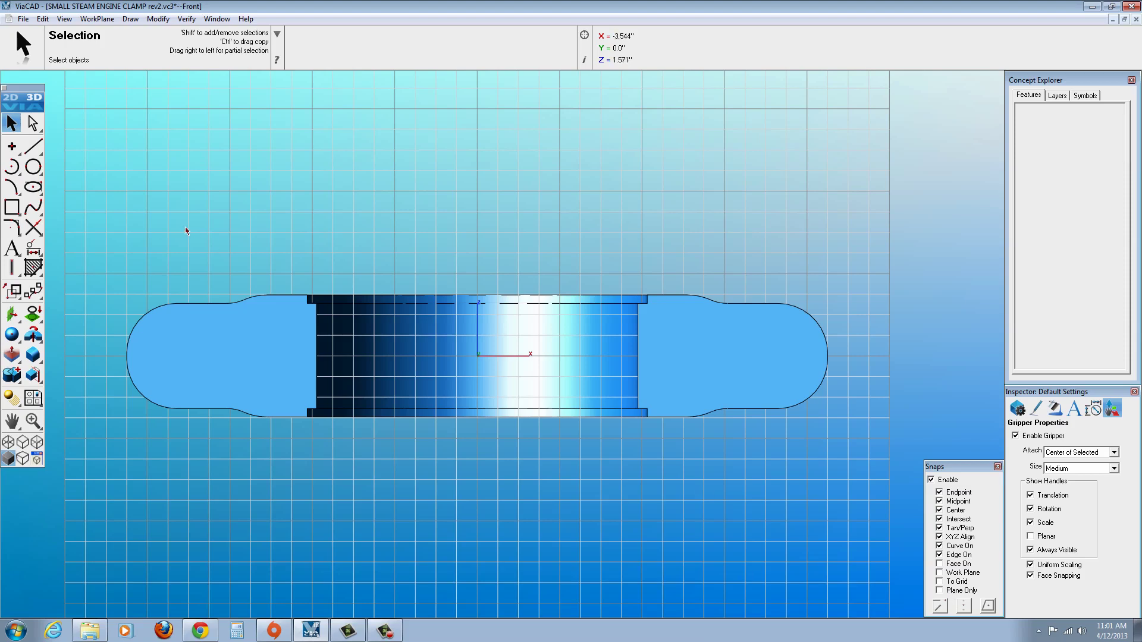
Enable the To Grid and Work Plane snaps
{"action": "left_click", "coordinate": [34, 147]}
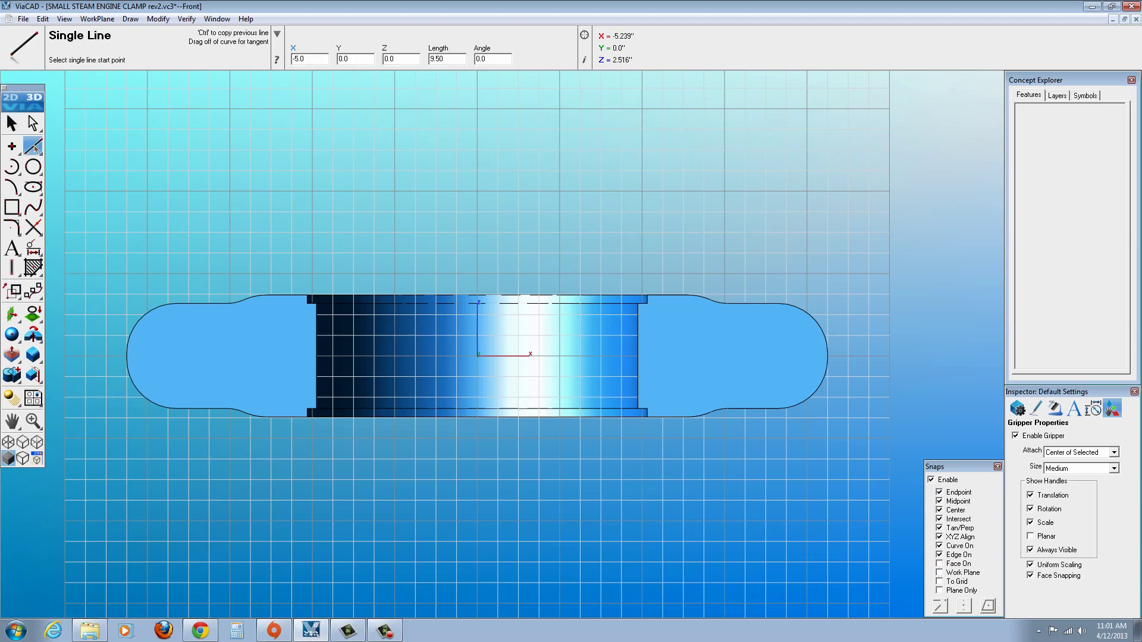
{"action": "left_click", "coordinate": [939, 581]}
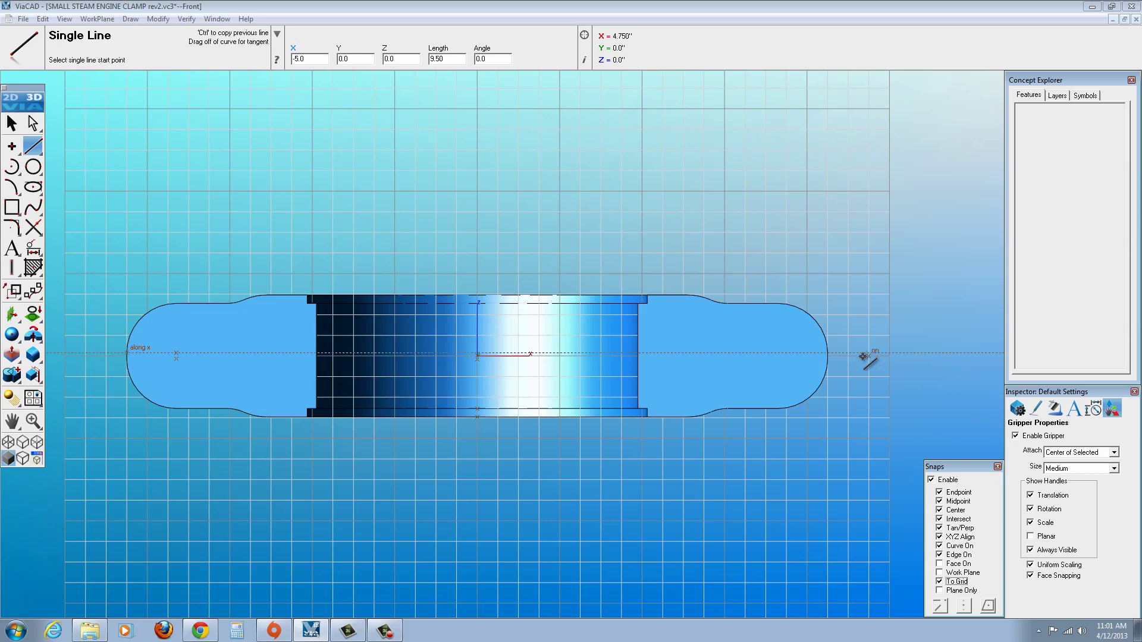
{"action": "left_click", "coordinate": [945, 574]}
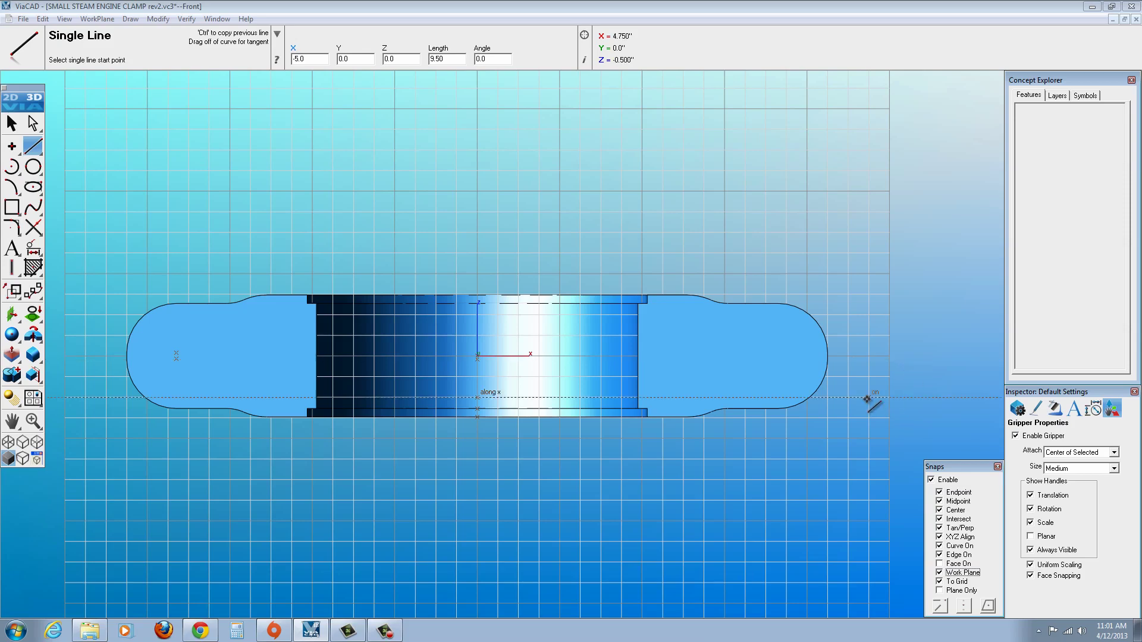
{"action": "left_click", "coordinate": [11, 123]}
{"action": "scroll", "coordinate": [478, 357], "scroll_direction": "down", "scroll_amount": 2}
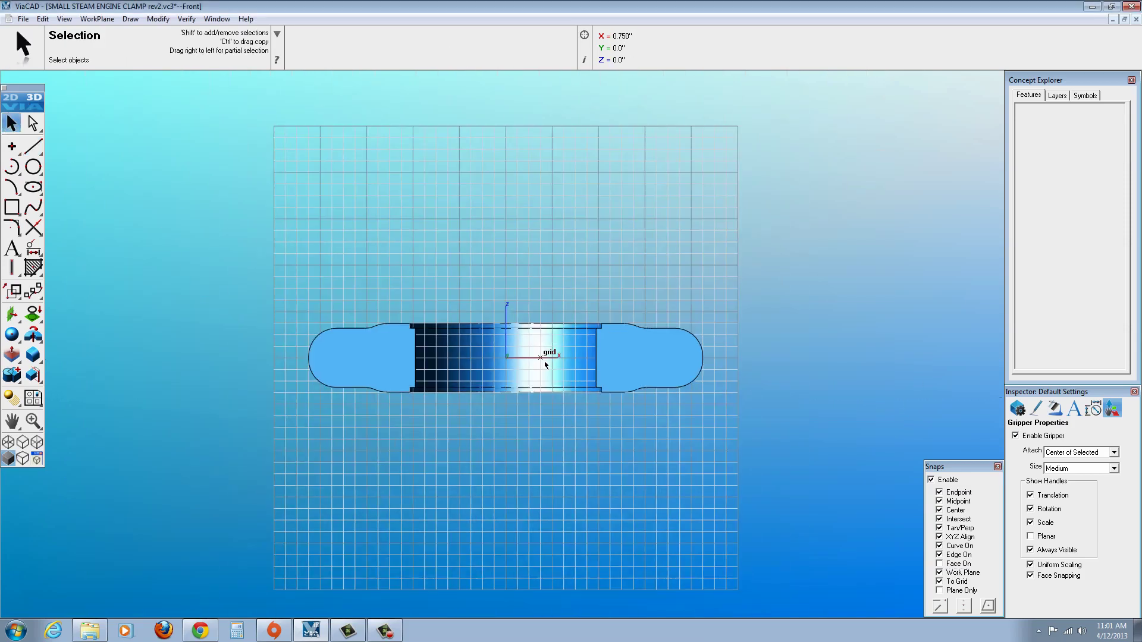
{"action": "scroll", "coordinate": [478, 357], "scroll_direction": "up", "scroll_amount": 4}
{"action": "scroll", "coordinate": [478, 357], "scroll_direction": "down", "scroll_amount": 2}
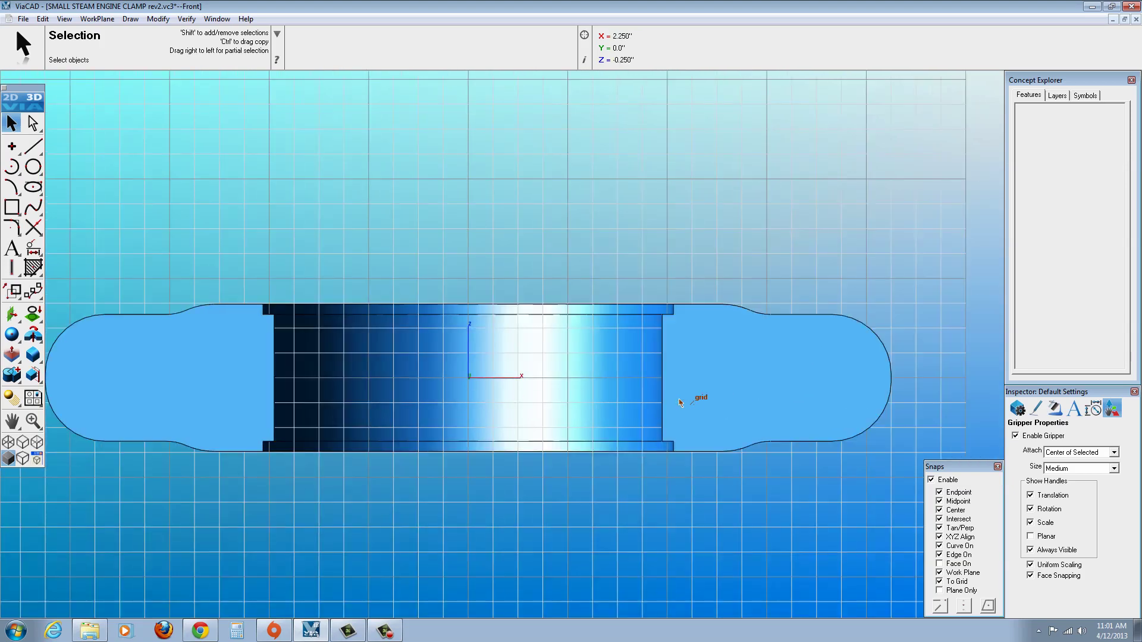
{"action": "scroll", "coordinate": [668, 399], "scroll_direction": "down", "scroll_amount": 1}
{"action": "left_click", "coordinate": [39, 154]}
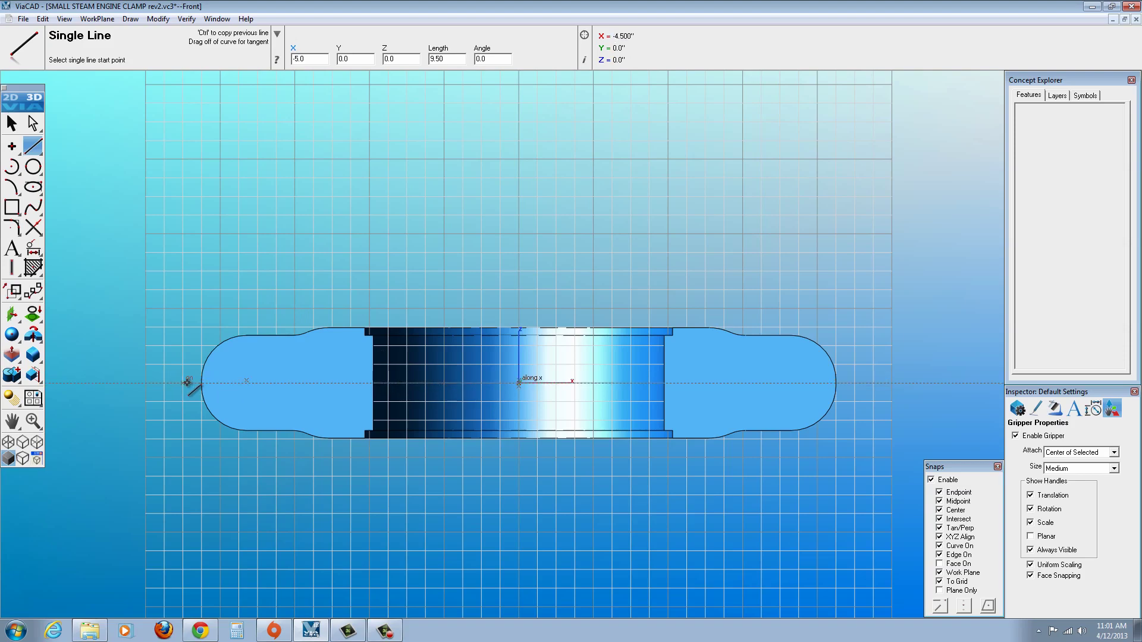
{"action": "scroll", "coordinate": [191, 383], "scroll_direction": "up", "scroll_amount": 3}
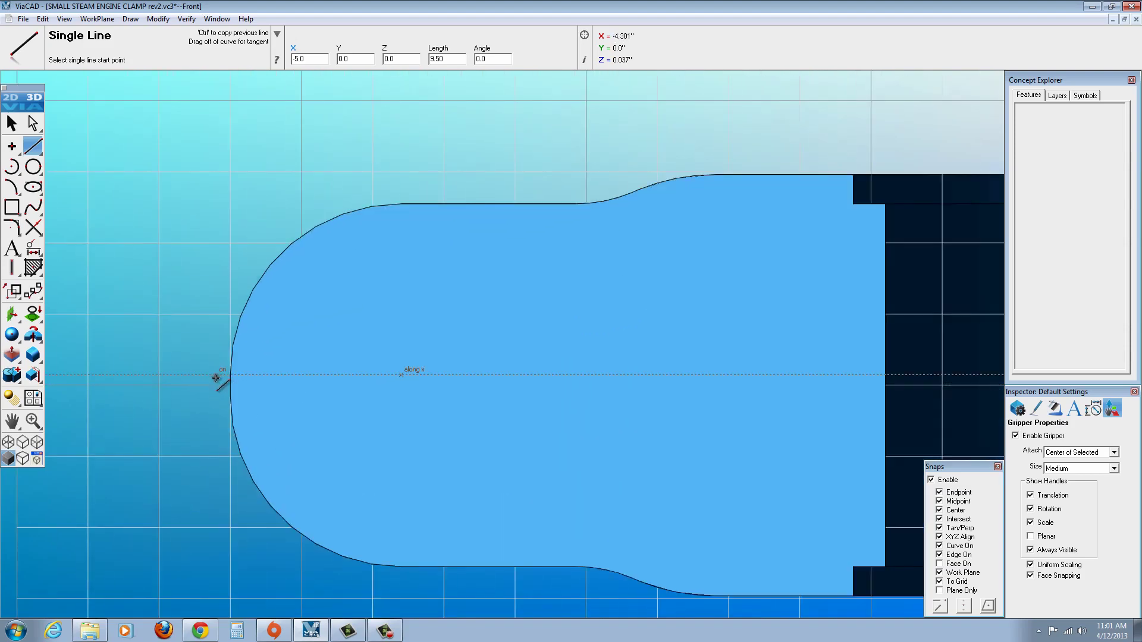
{"action": "scroll", "coordinate": [235, 385], "scroll_direction": "up", "scroll_amount": 2}
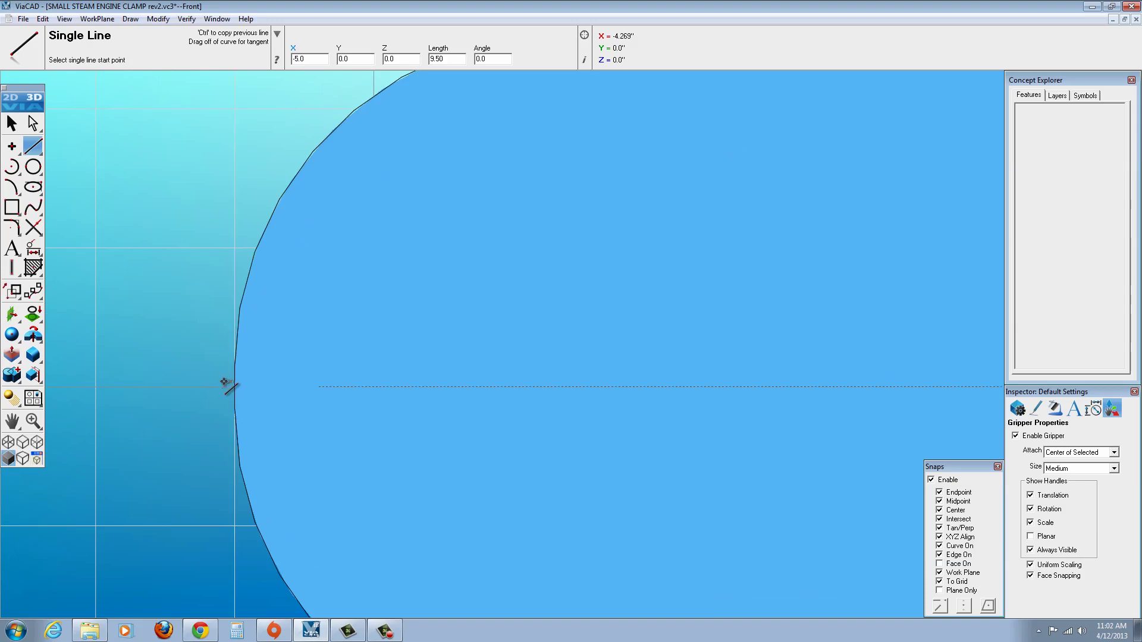
{"action": "scroll", "coordinate": [225, 384], "scroll_direction": "down", "scroll_amount": 5}
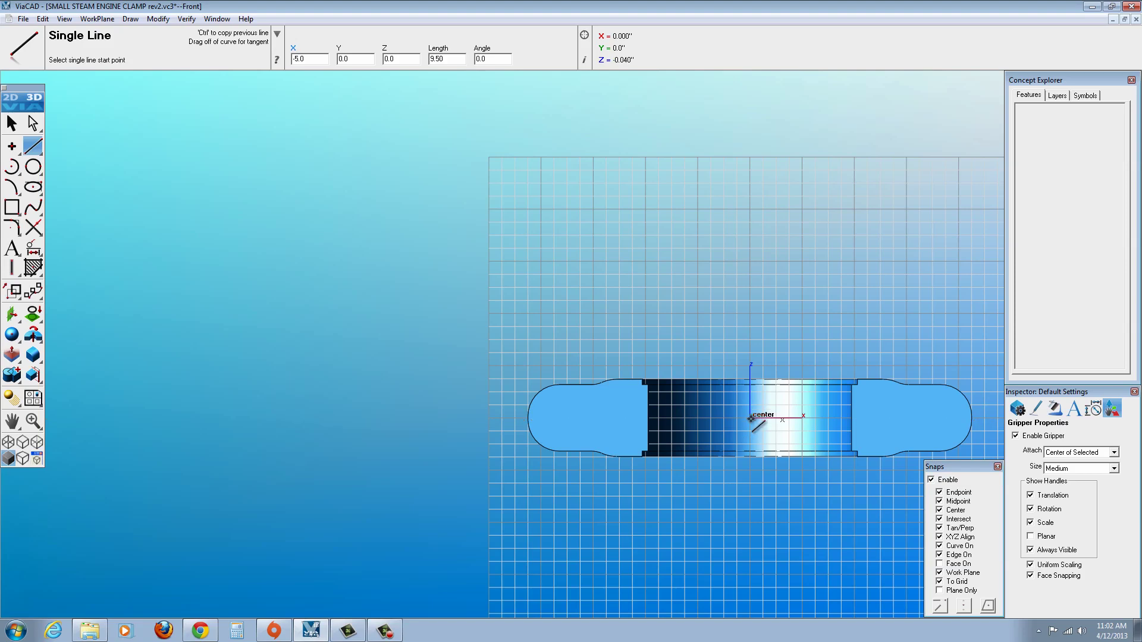
{"action": "left_click", "coordinate": [750, 418]}
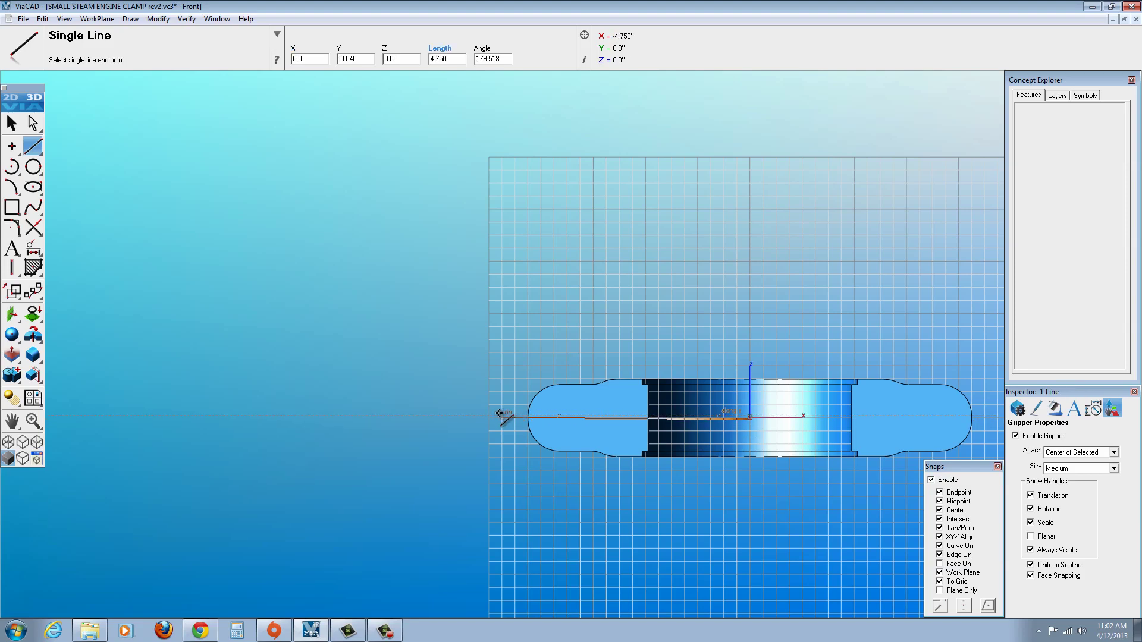
{"action": "scroll", "coordinate": [739, 420], "scroll_direction": "up", "scroll_amount": 5}
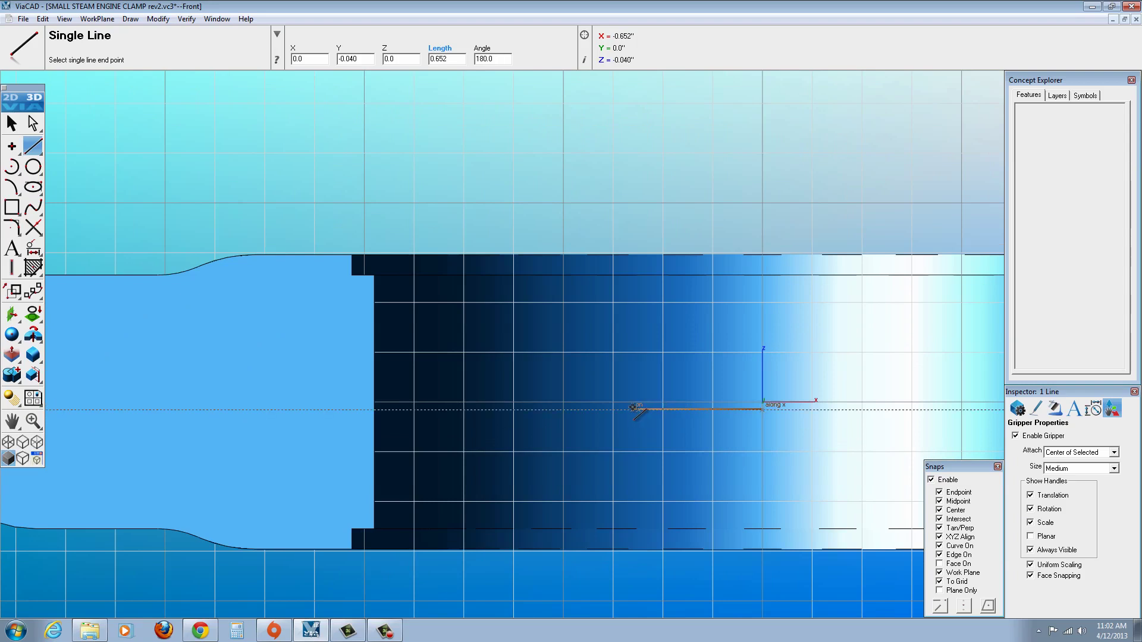
{"action": "left_click", "coordinate": [635, 408]}
Draw a horizontal single line from the origin at X 0, Y 0, Z 0, 4.50" long at 180°, past the lug's rounded end
{"action": "left_click", "coordinate": [762, 402]}
{"action": "scroll", "coordinate": [224, 399], "scroll_direction": "down", "scroll_amount": 3}
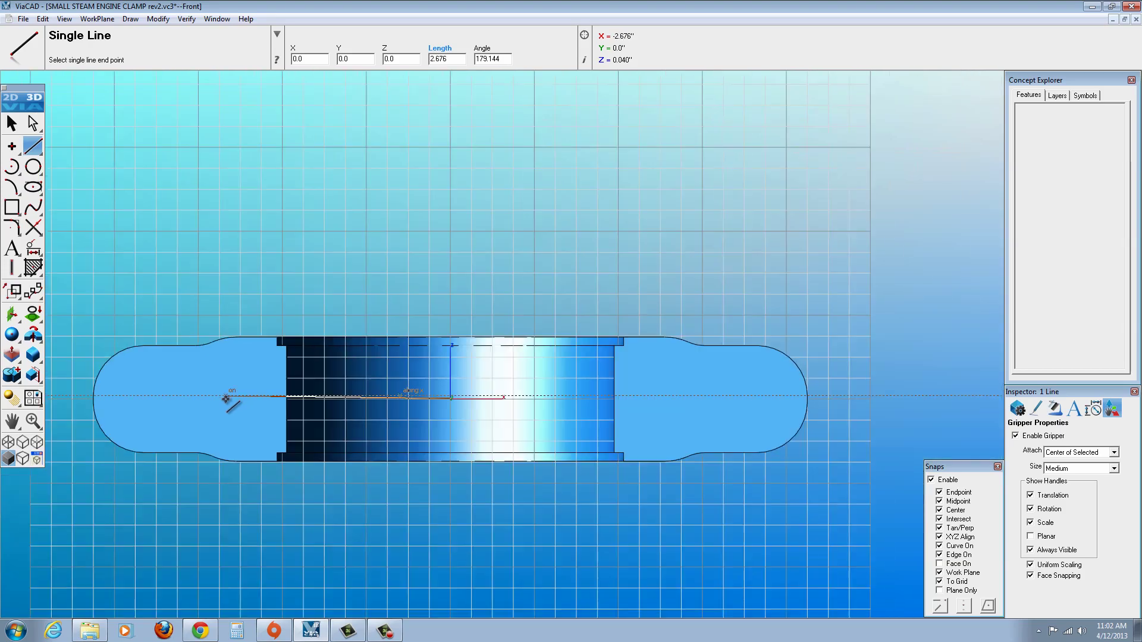
{"action": "left_click", "coordinate": [69, 400]}
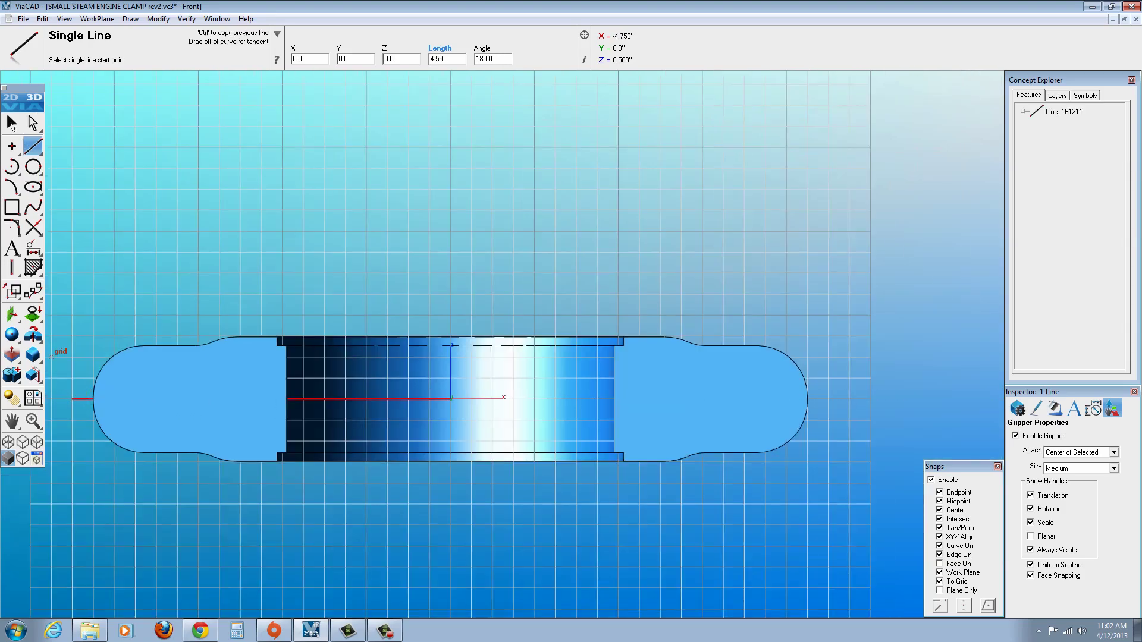
{"action": "left_click", "coordinate": [11, 123]}
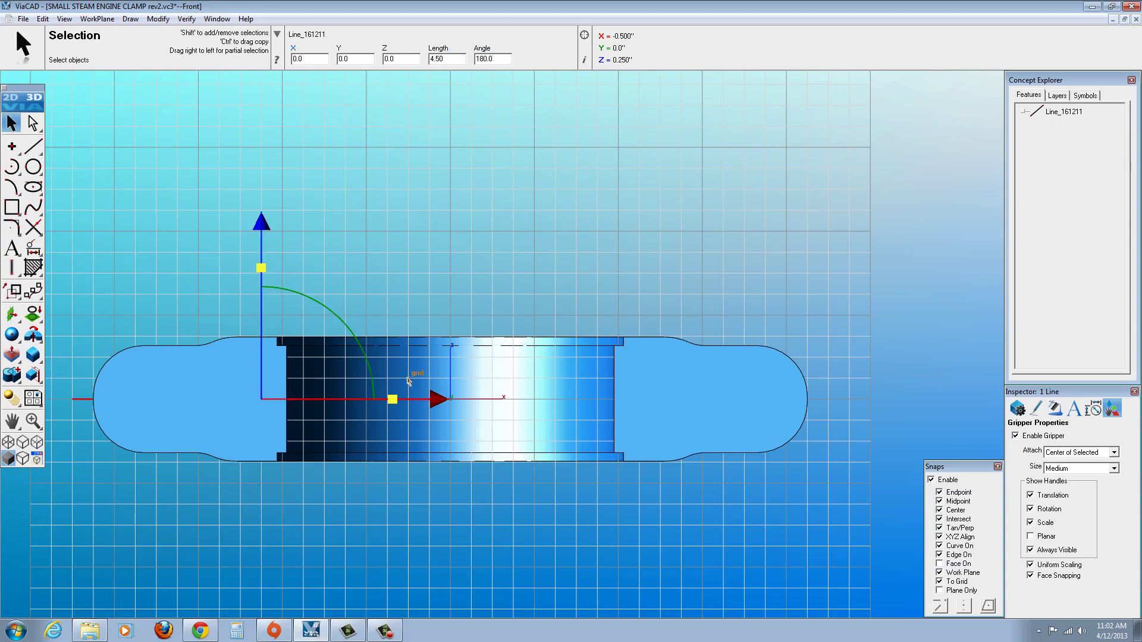
Try to project the 4.50" line onto the clamp solid along the Y axis, with the Work Plane and To Grid snaps disabled
{"action": "middle_click_drag", "start_coordinate": [406, 382], "coordinate": [327, 471]}
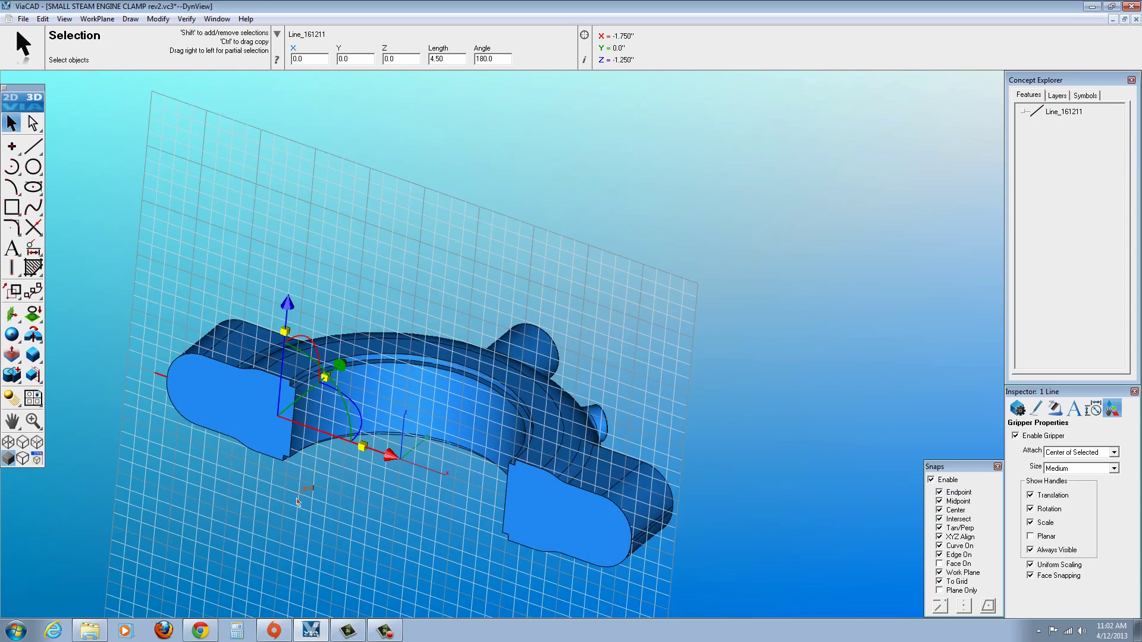
{"action": "left_click", "coordinate": [327, 471]}
{"action": "scroll", "coordinate": [356, 432], "scroll_direction": "up", "scroll_amount": 2}
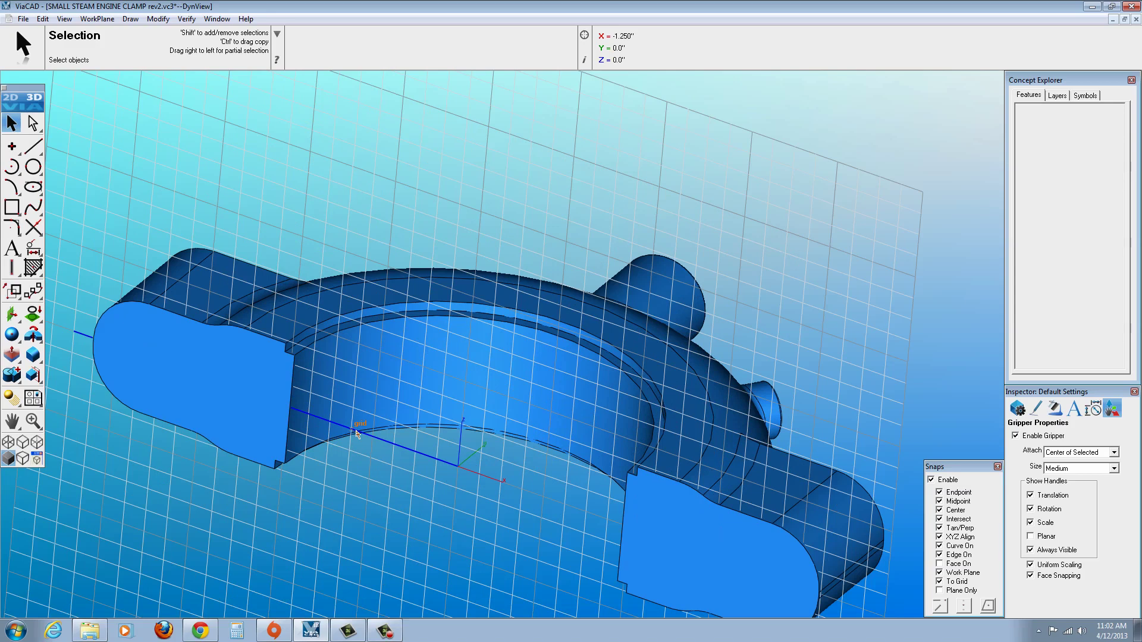
{"action": "left_click", "coordinate": [34, 315]}
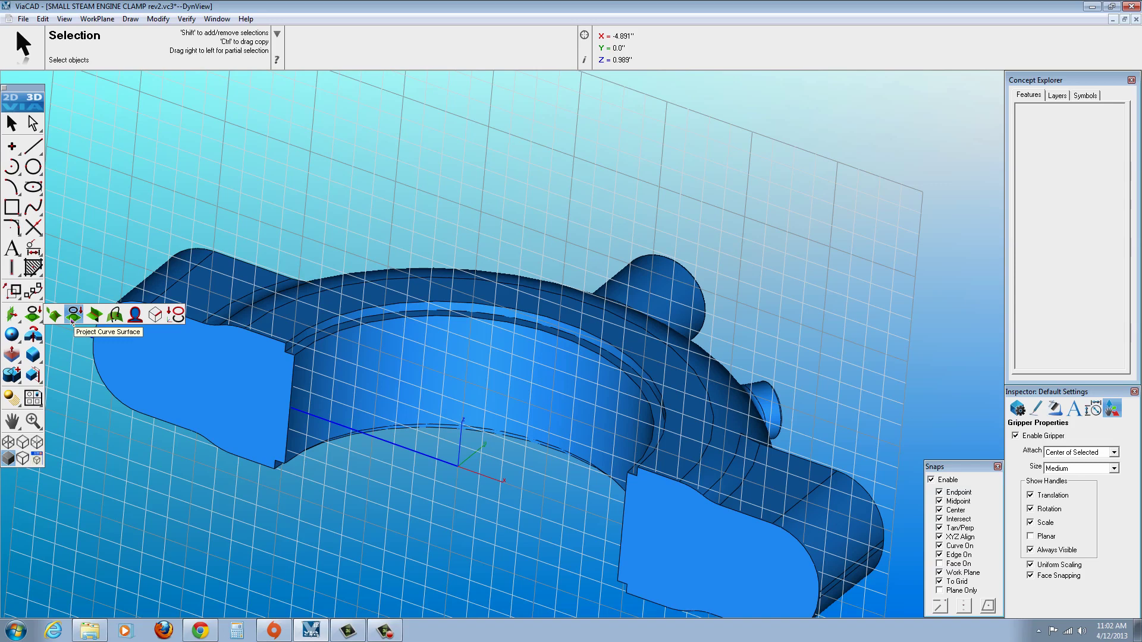
{"action": "left_click", "coordinate": [72, 321]}
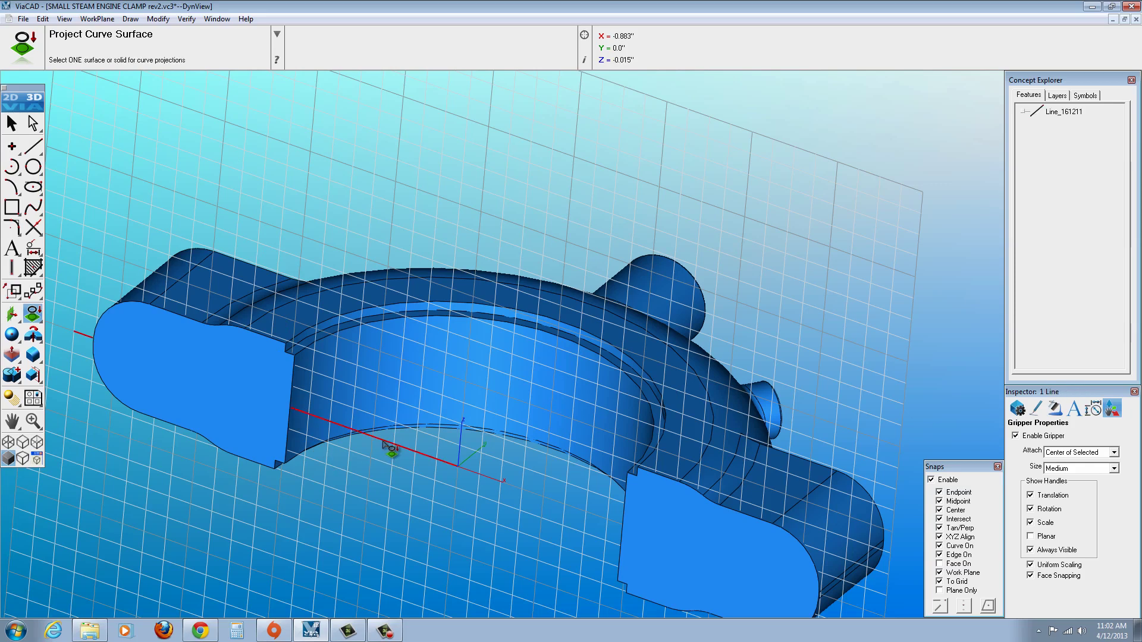
{"action": "left_click", "coordinate": [234, 376]}
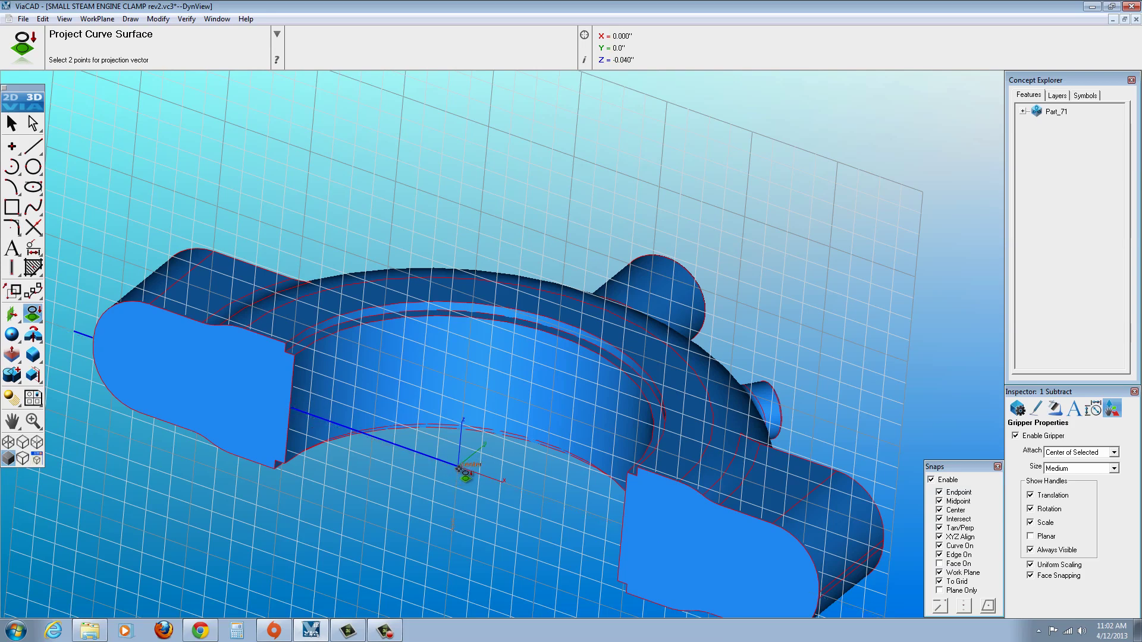
{"action": "left_click", "coordinate": [939, 582]}
{"action": "left_click", "coordinate": [940, 573]}
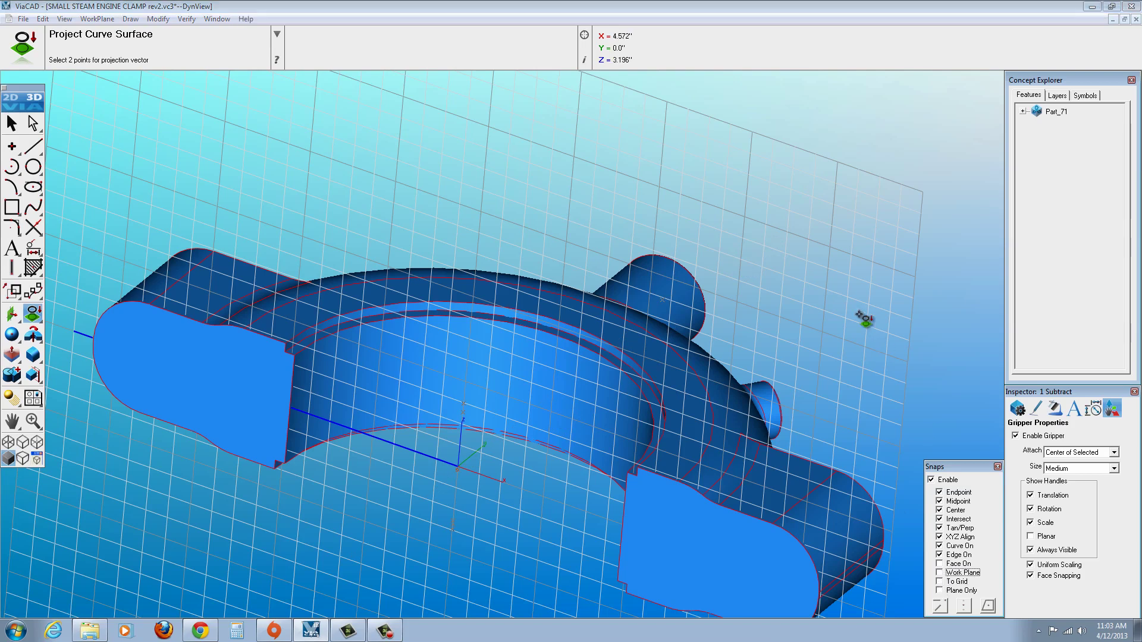
{"action": "left_click", "coordinate": [730, 245]}
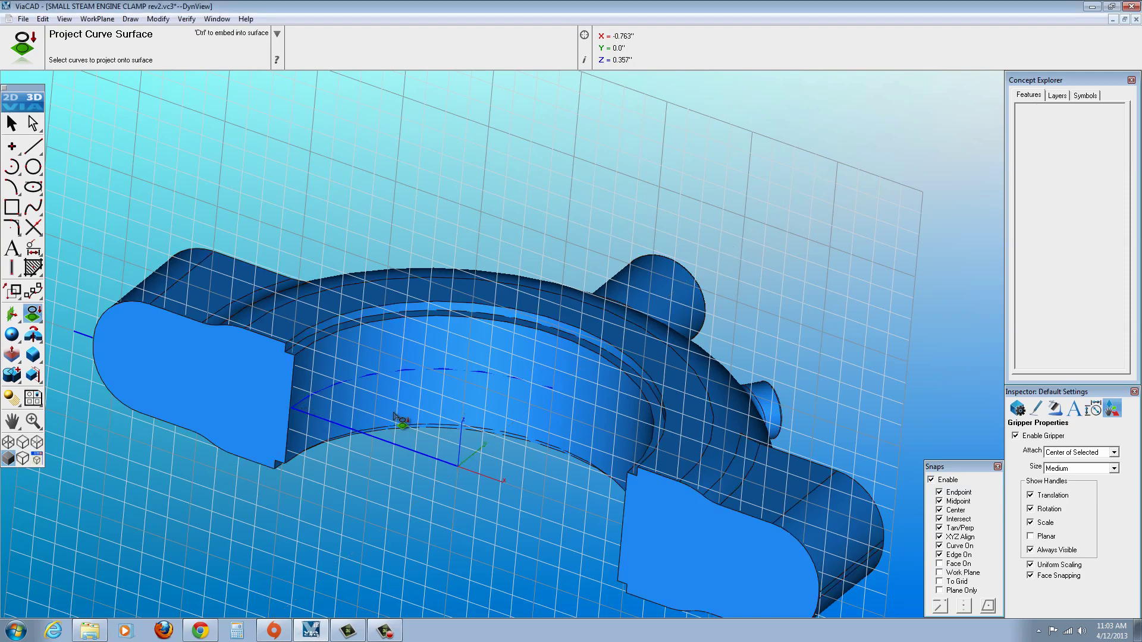
Undo the projection of the line onto the clamp's bore
{"action": "middle_click_drag", "start_coordinate": [394, 419], "coordinate": [428, 304]}
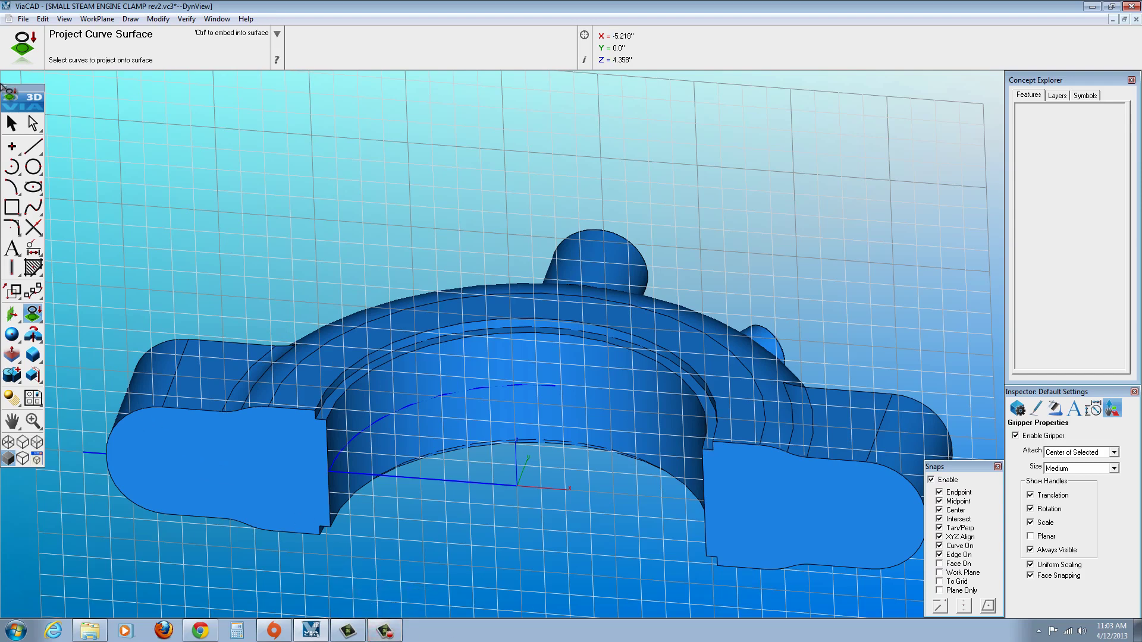
{"action": "left_click", "coordinate": [12, 126]}
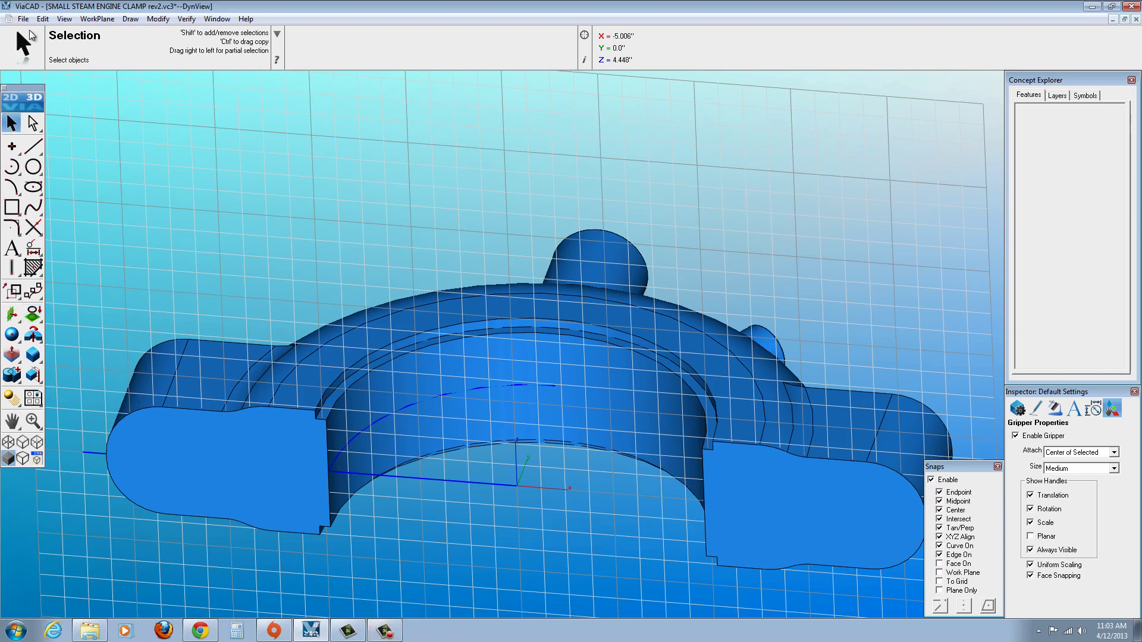
{"action": "left_click", "coordinate": [43, 18]}
{"action": "left_click", "coordinate": [61, 35]}
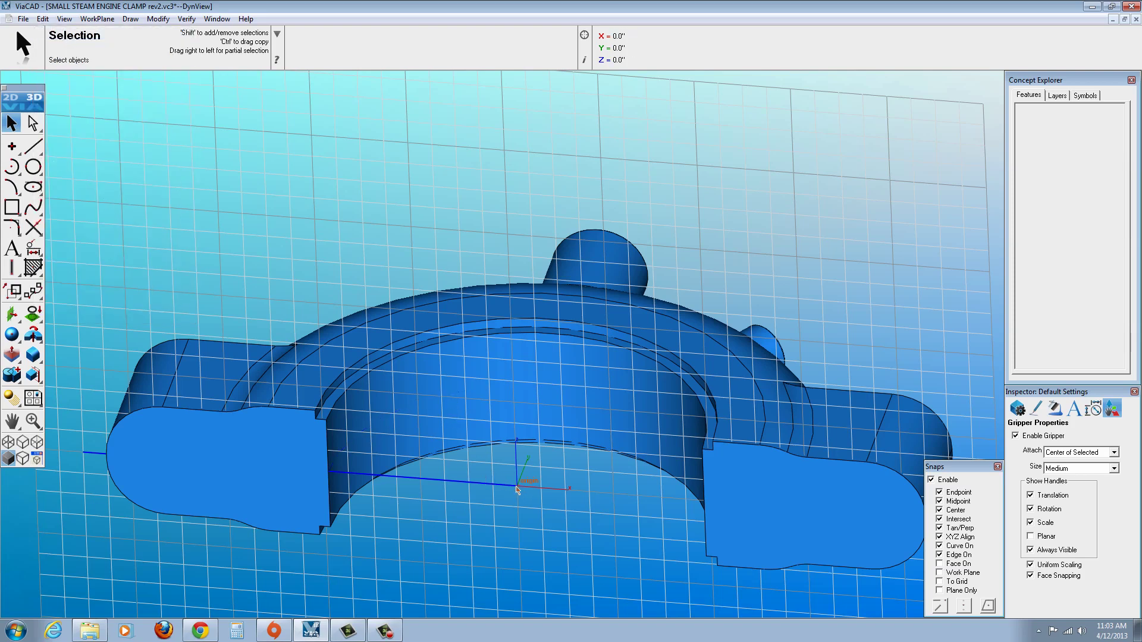
Extend the line's endpoint at the origin by about 4.55" along X, past the end of the opposite lug
{"action": "left_click", "coordinate": [516, 486]}
{"action": "left_click", "coordinate": [511, 480]}
{"action": "left_click", "coordinate": [565, 526]}
{"action": "left_click_drag", "start_coordinate": [515, 482], "coordinate": [955, 522]}
{"action": "scroll", "coordinate": [753, 594], "scroll_direction": "down", "scroll_amount": 3}
{"action": "scroll", "coordinate": [754, 595], "scroll_direction": "up", "scroll_amount": 3}
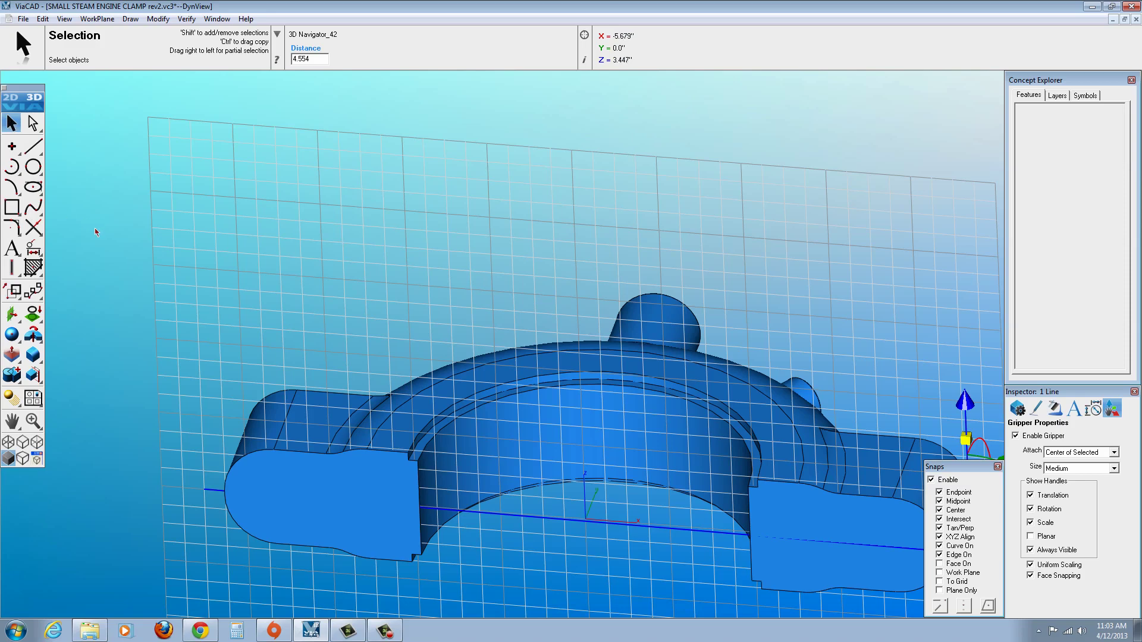
{"action": "left_click", "coordinate": [91, 248]}
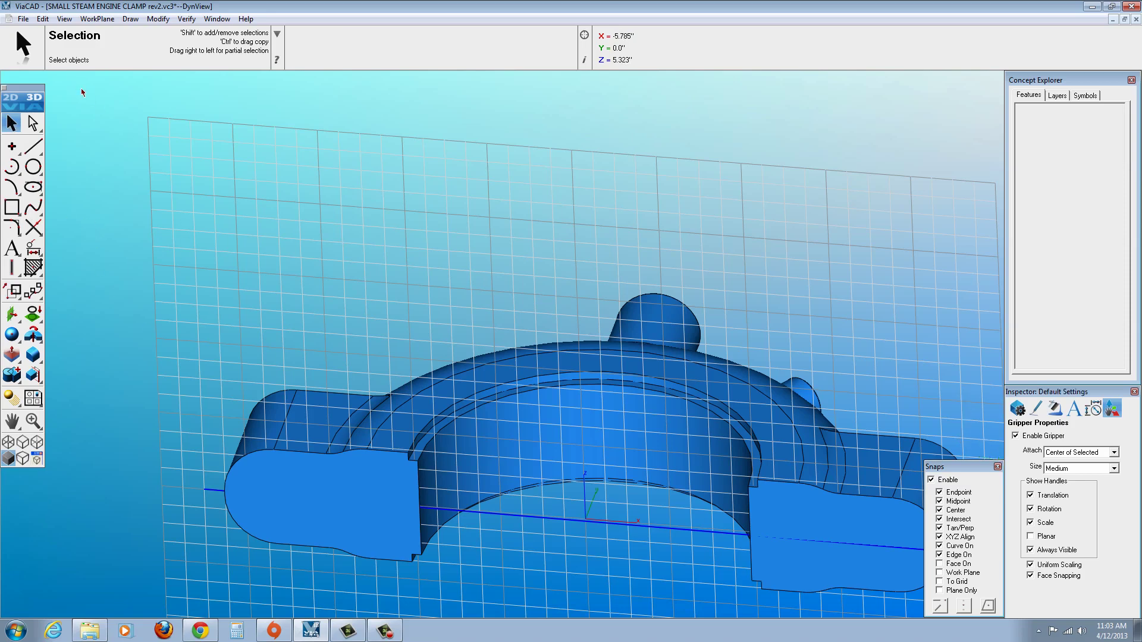
Project the lengthened line onto the clamp along the Y axis toward the bore, embedding it into the surface
{"action": "left_click", "coordinate": [35, 313]}
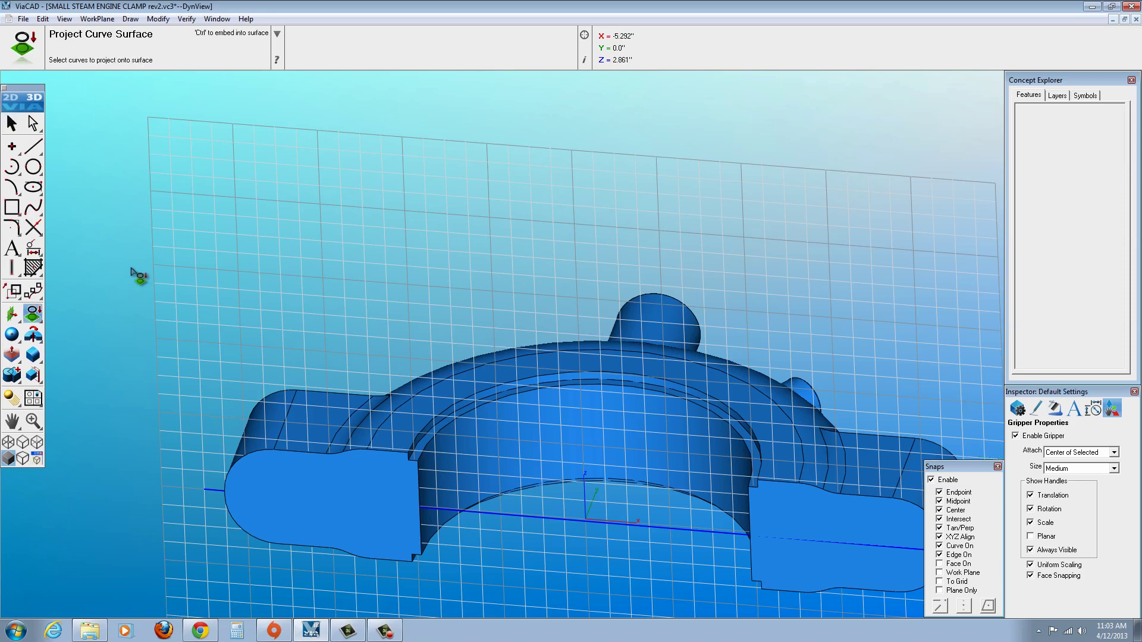
{"action": "left_click", "coordinate": [509, 516]}
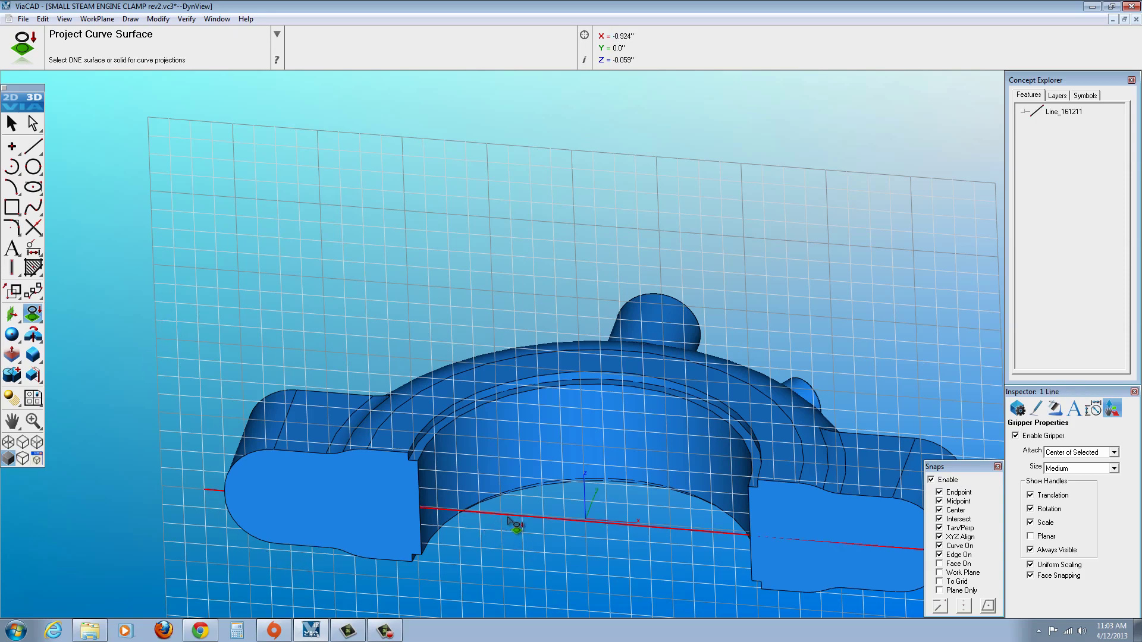
{"action": "left_click", "coordinate": [346, 514]}
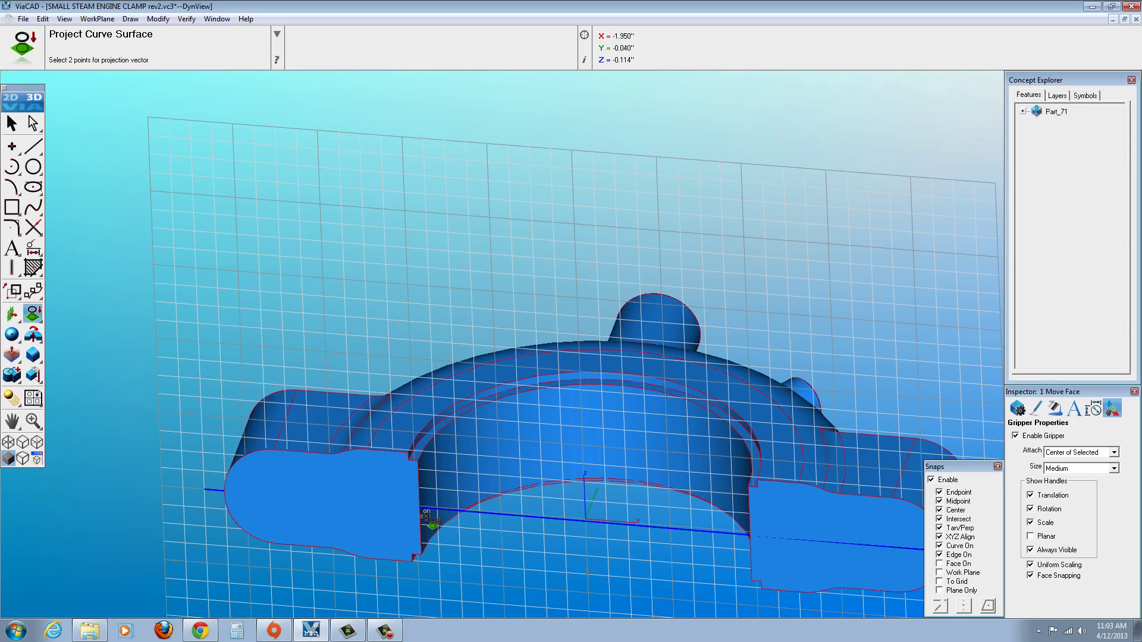
{"action": "left_click", "coordinate": [588, 522]}
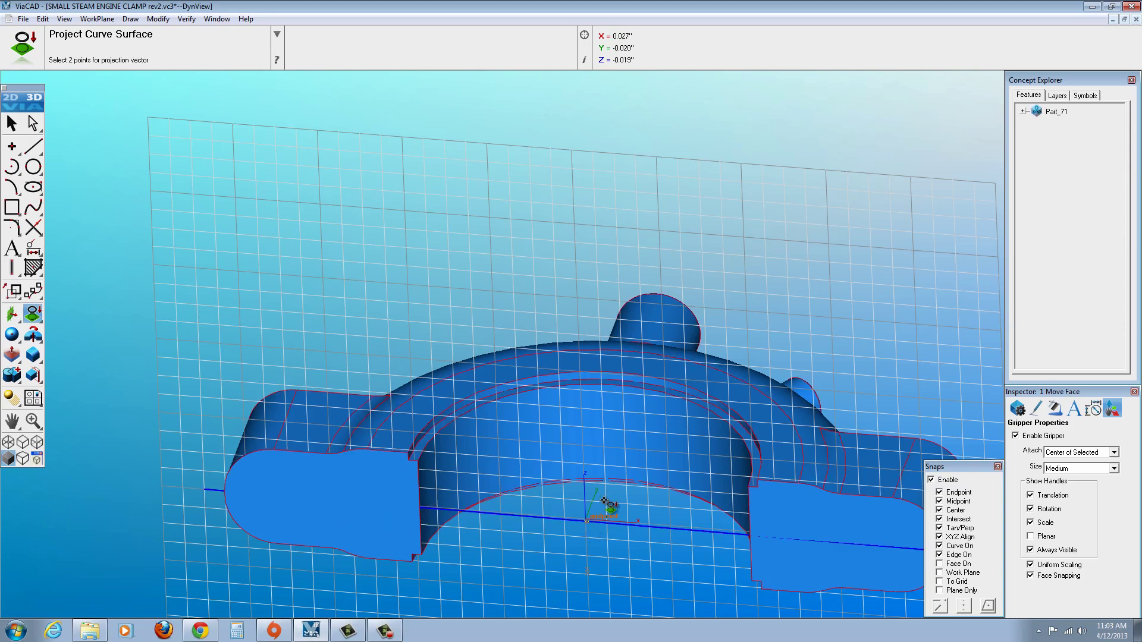
{"action": "left_click", "coordinate": [686, 263]}
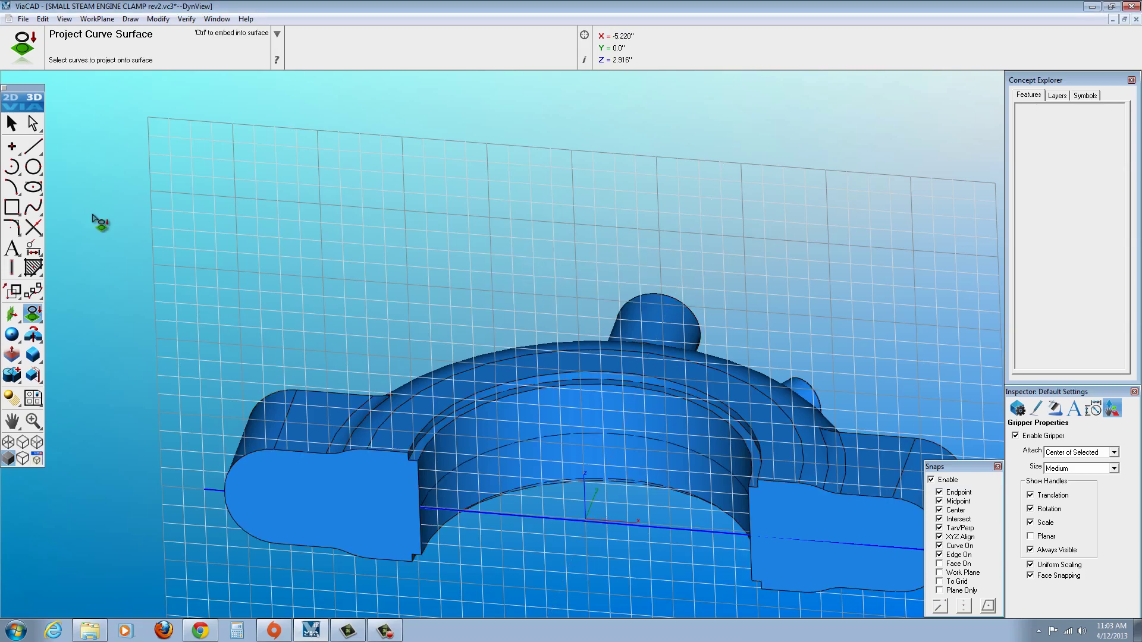
{"action": "left_click", "coordinate": [12, 125]}
Project the line as separate curves onto both lugs' flat parting faces, with the projection vector running from the origin away from the bore
{"action": "scroll", "coordinate": [410, 268], "scroll_direction": "down", "scroll_amount": 3}
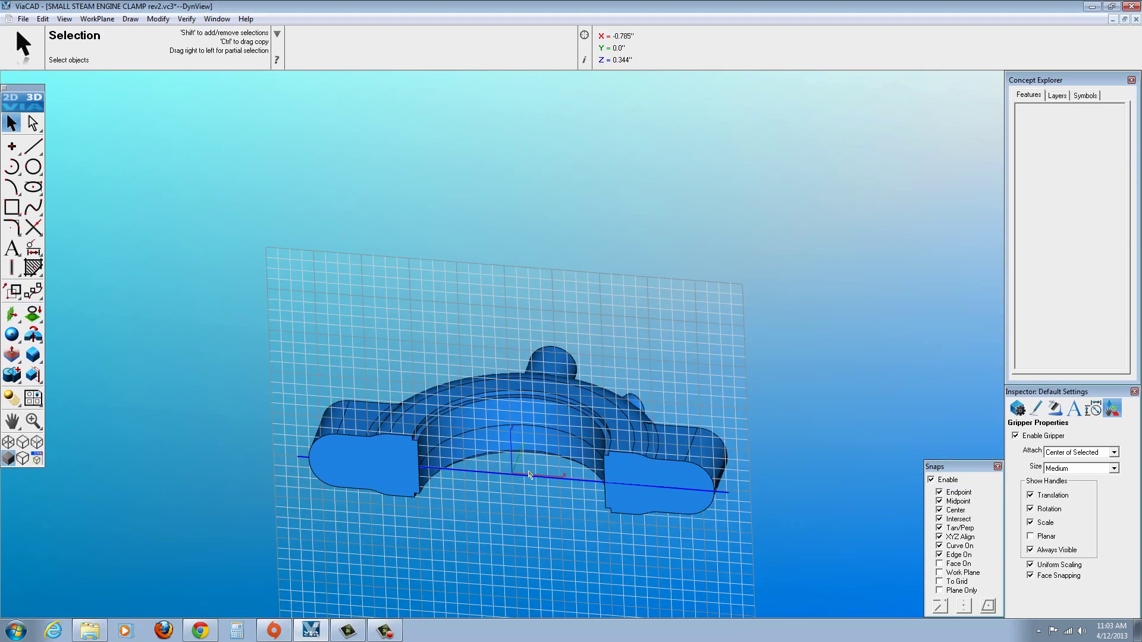
{"action": "scroll", "coordinate": [589, 274], "scroll_direction": "up", "scroll_amount": 3}
{"action": "middle_click_drag", "start_coordinate": [575, 517], "coordinate": [273, 473]}
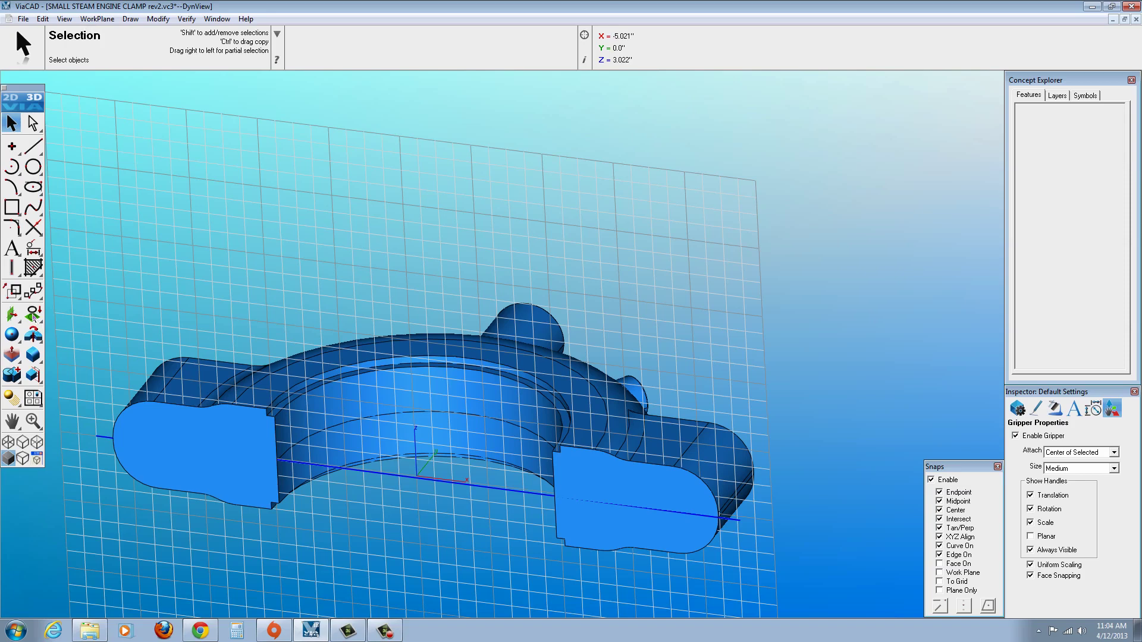
{"action": "left_click", "coordinate": [33, 314]}
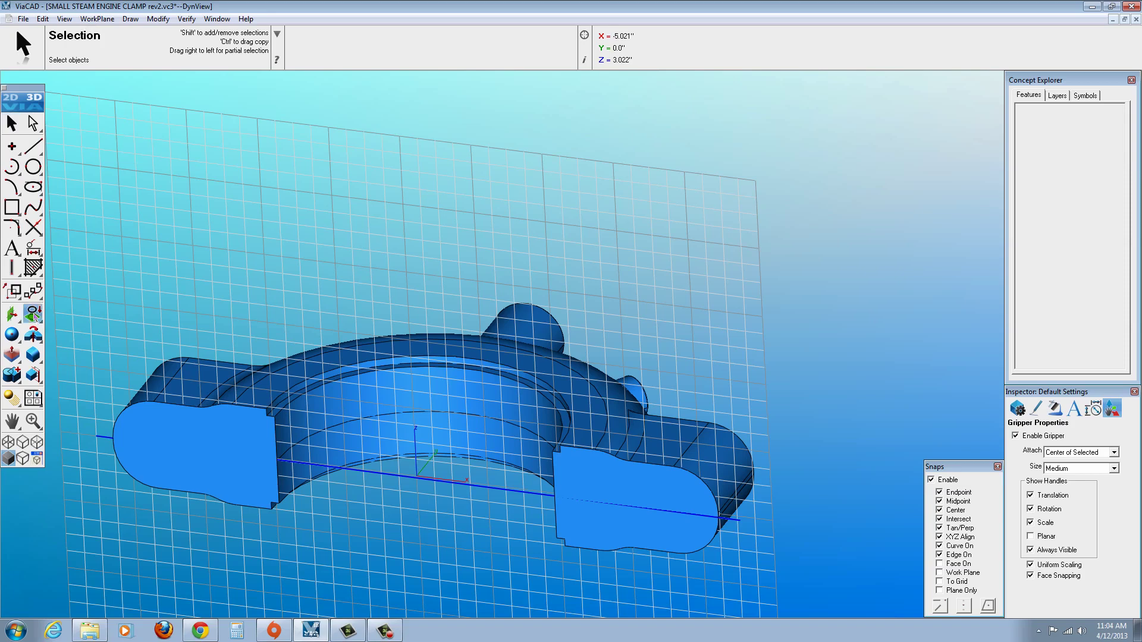
{"action": "left_click", "coordinate": [365, 472]}
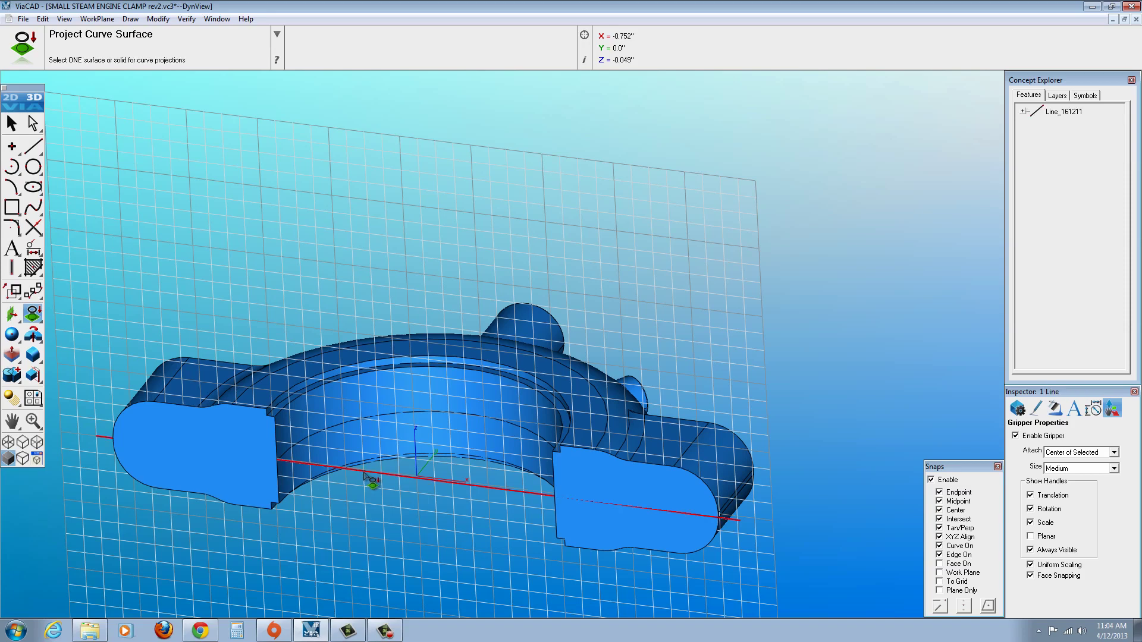
{"action": "left_click", "coordinate": [240, 478]}
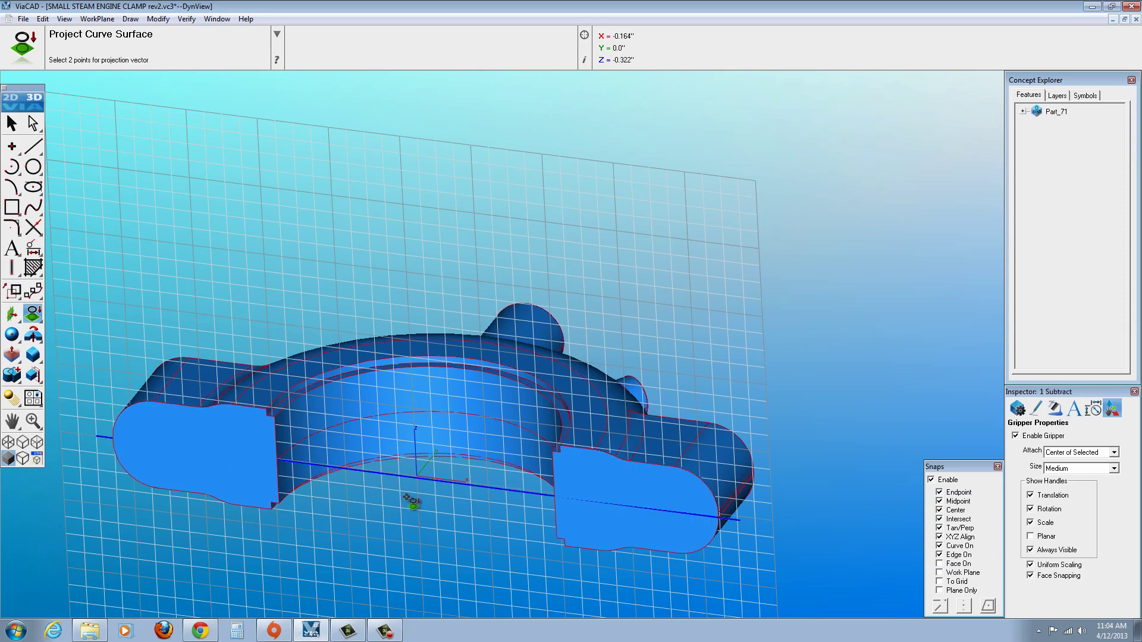
{"action": "left_click", "coordinate": [418, 479]}
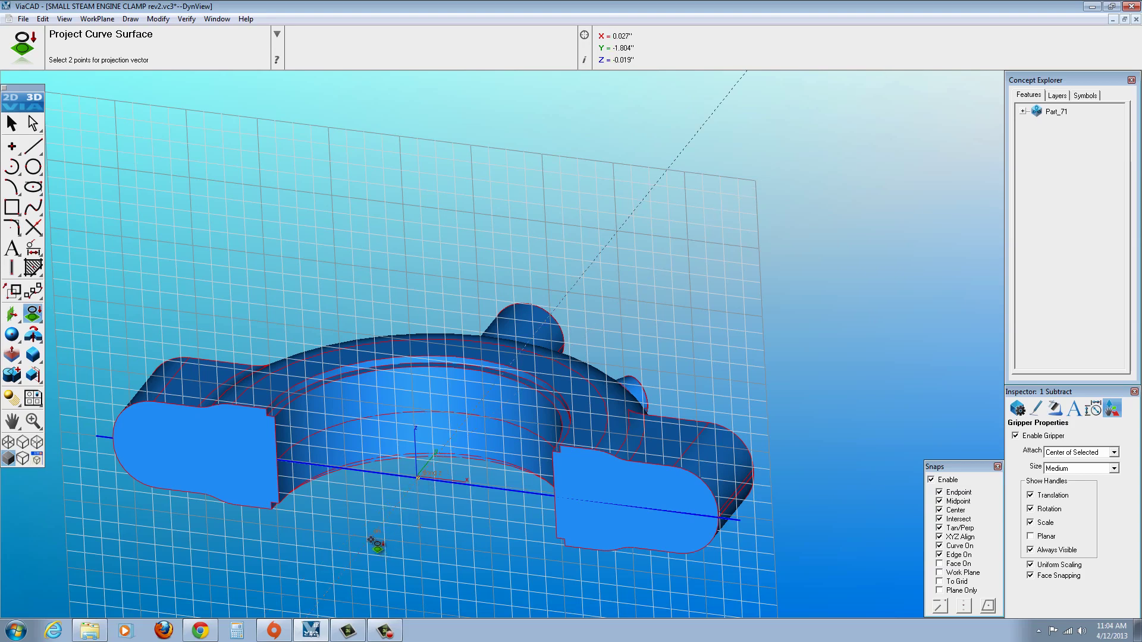
{"action": "key", "text": "Escape"}
{"action": "key", "text": "Escape"}
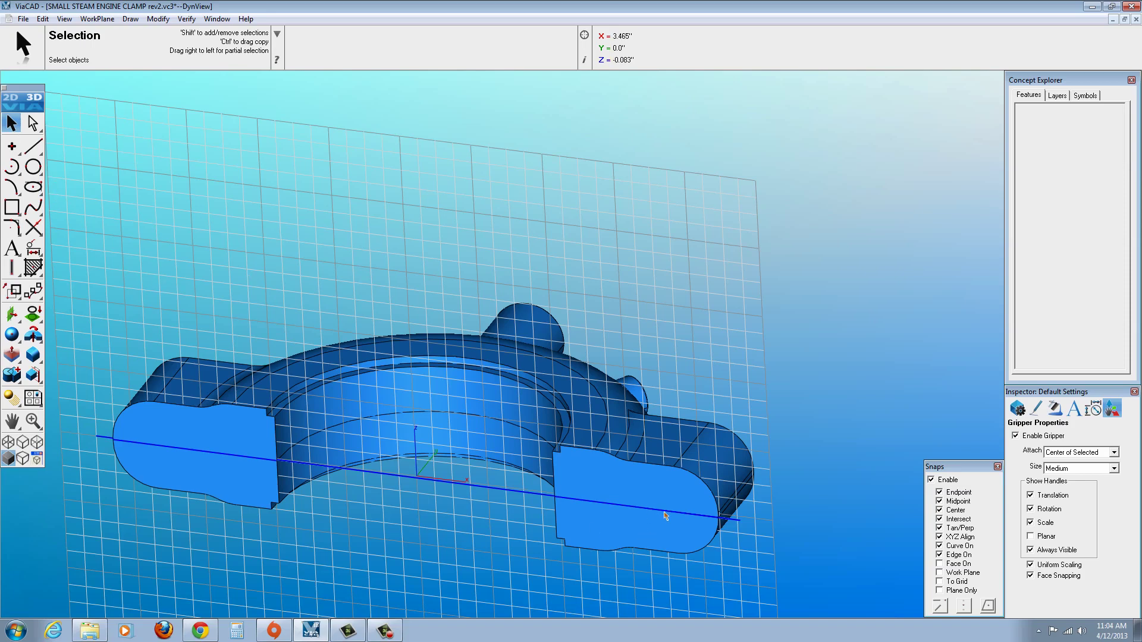
Delete the two separate projected lines from the lugs' parting faces, keeping the original line
{"action": "left_click", "coordinate": [682, 514]}
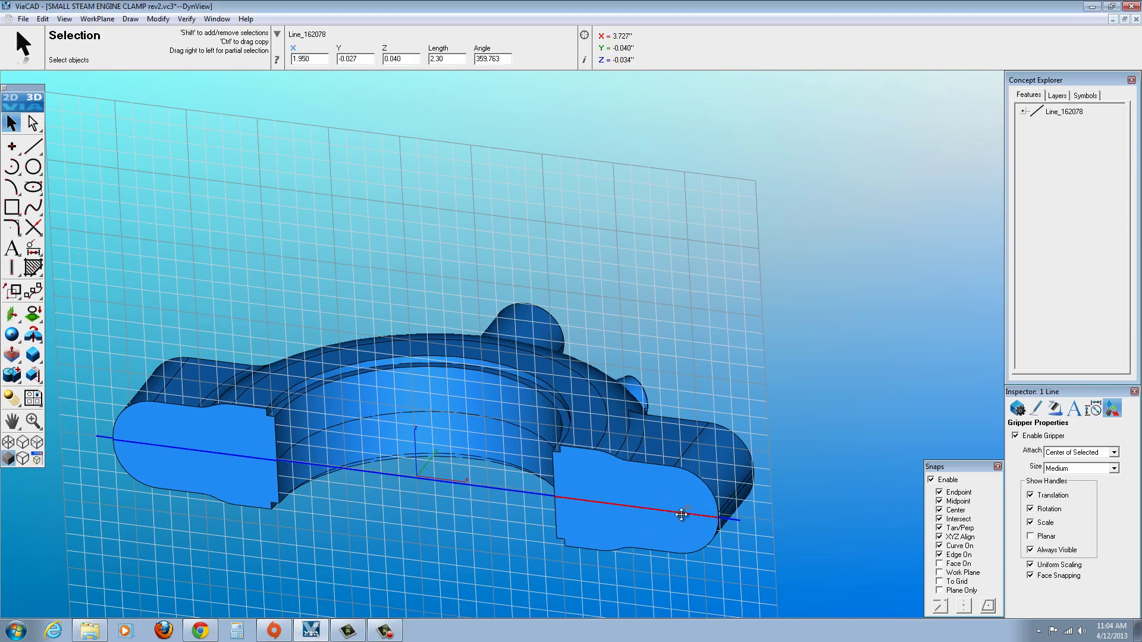
{"action": "key", "text": "Escape"}
{"action": "left_click", "coordinate": [214, 456]}
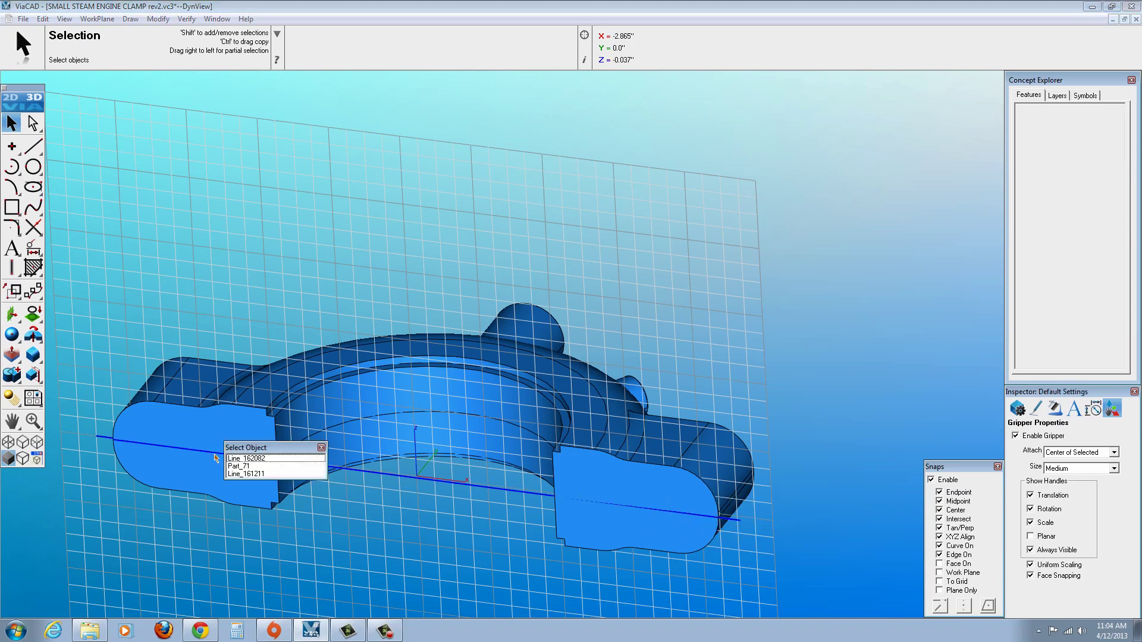
{"action": "left_click", "coordinate": [241, 463]}
{"action": "key", "text": "Escape"}
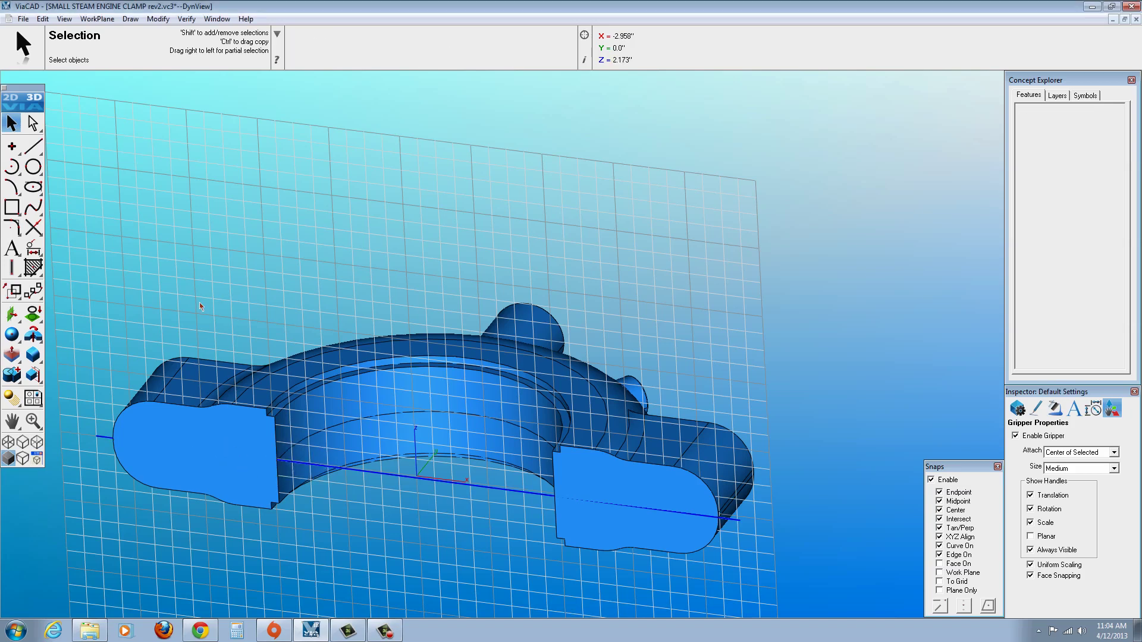
Project the line along Y away from the bore and embed it into the flat parting faces of both lugs
{"action": "left_click", "coordinate": [32, 311]}
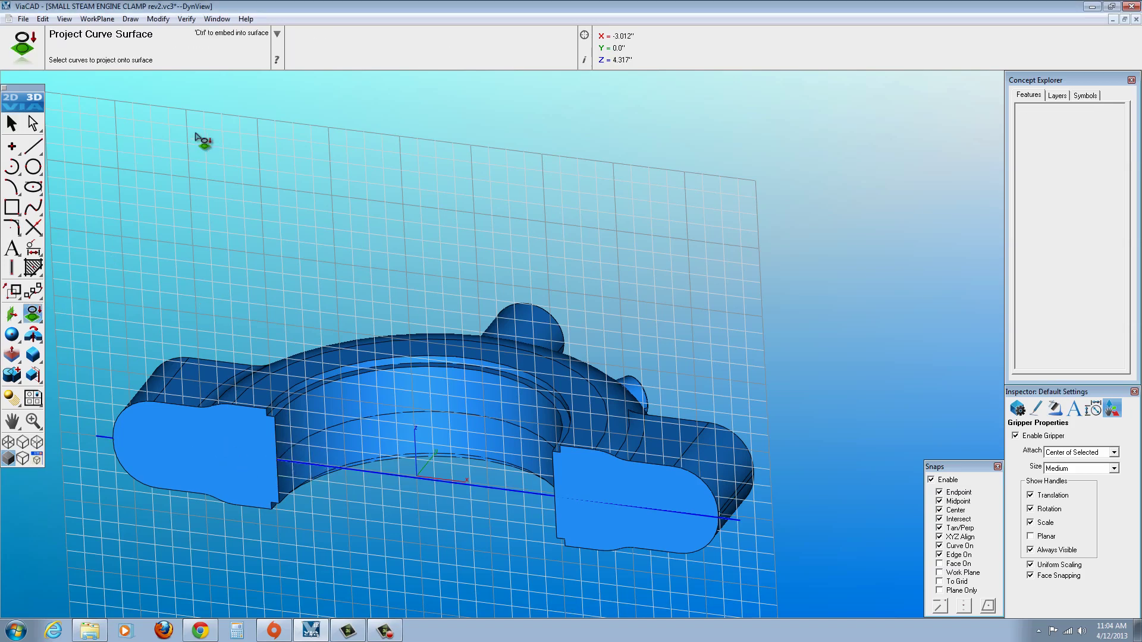
{"action": "left_click", "coordinate": [325, 468]}
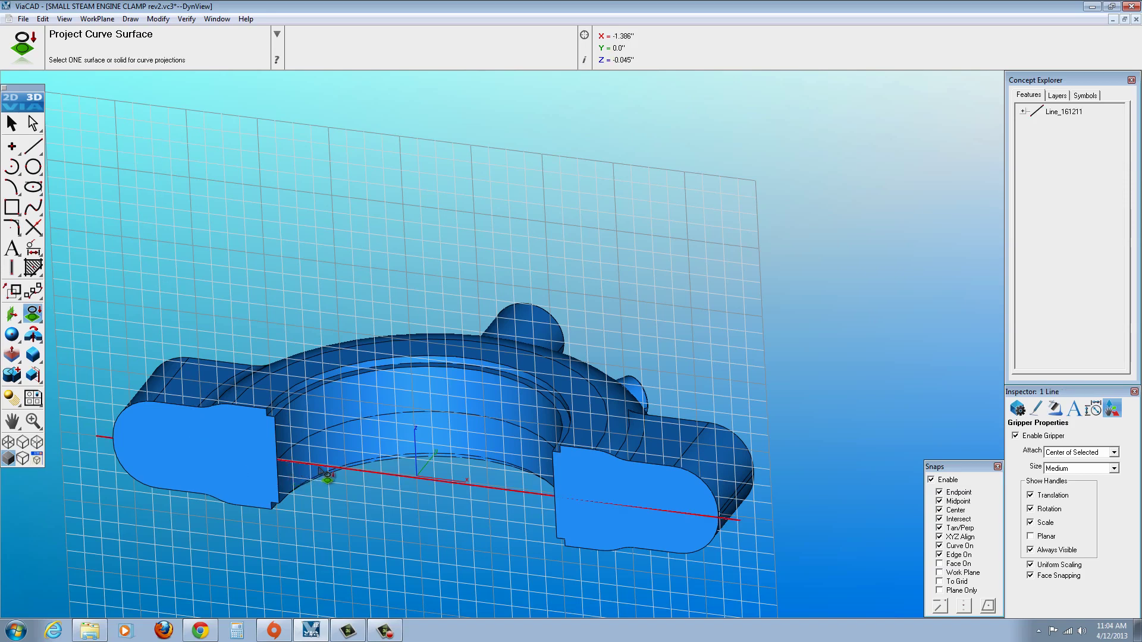
{"action": "left_click", "coordinate": [241, 471]}
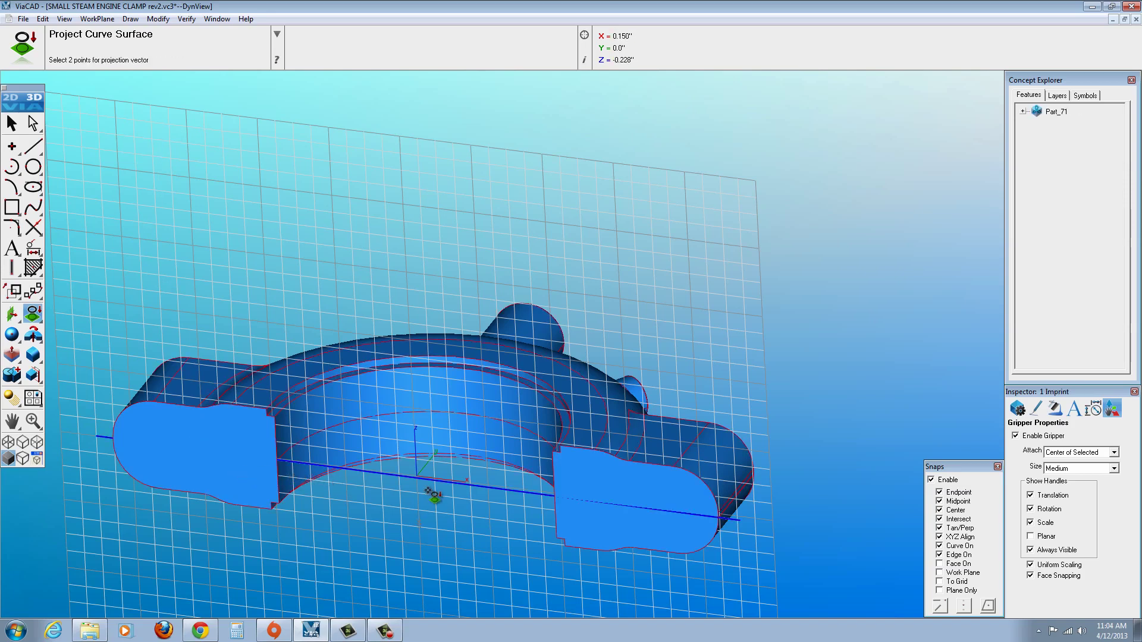
{"action": "left_click", "coordinate": [416, 478]}
{"action": "left_click", "coordinate": [397, 516]}
{"action": "left_click", "coordinate": [12, 124]}
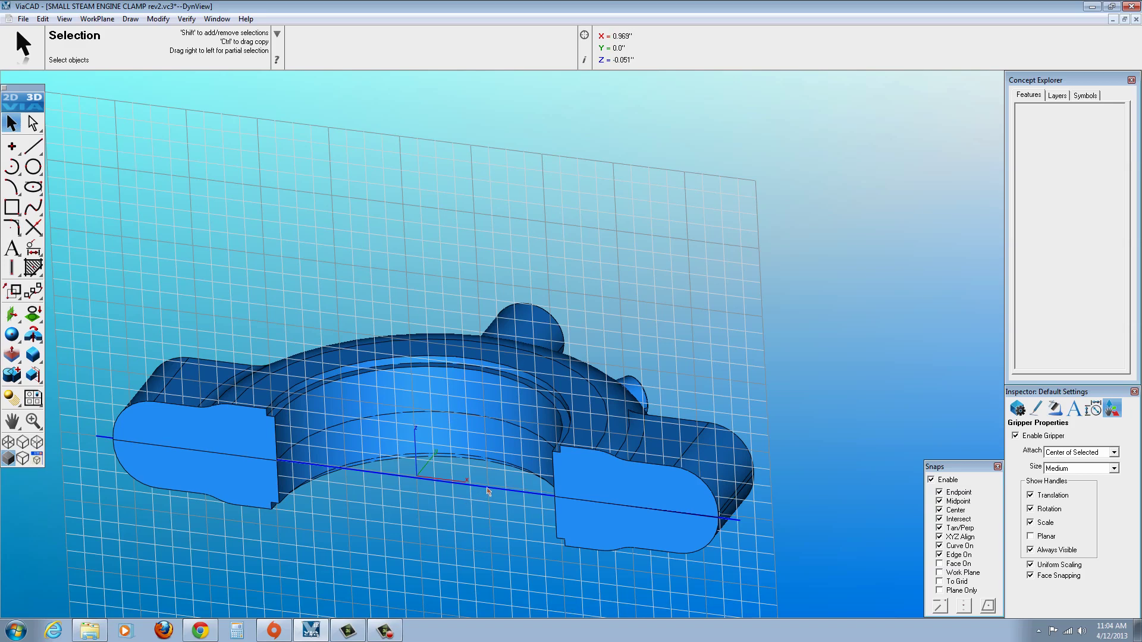
Hide the original long line that runs across both lugs
{"action": "left_click", "coordinate": [487, 491]}
{"action": "right_click", "coordinate": [489, 491]}
{"action": "left_click", "coordinate": [517, 272]}
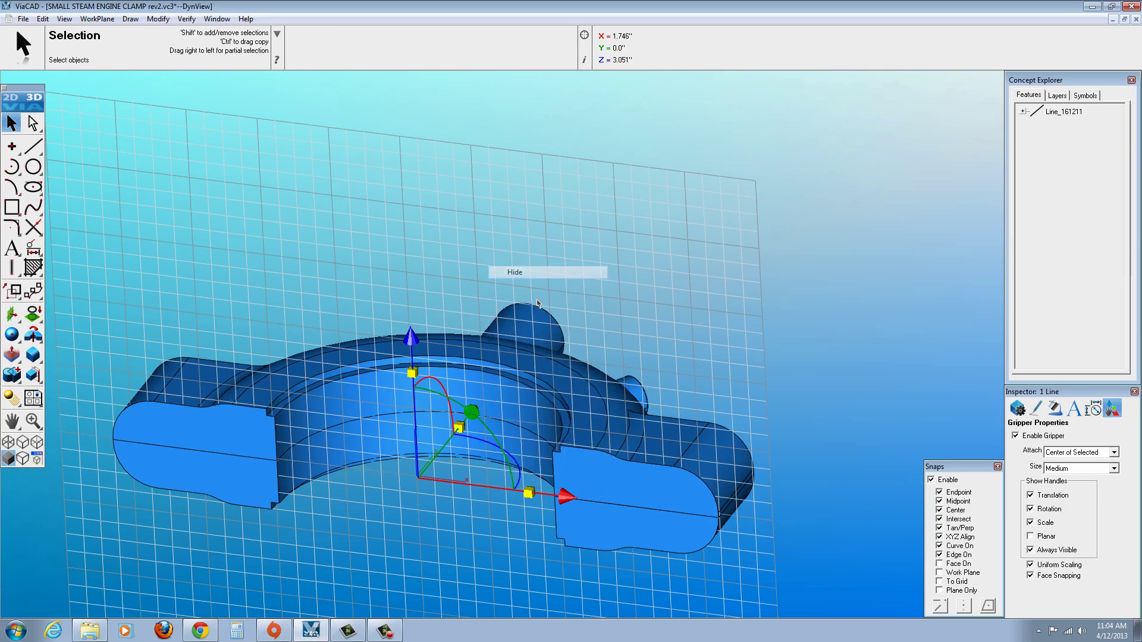
Set the work plane to Global
{"action": "middle_click_drag", "start_coordinate": [512, 273], "coordinate": [472, 374]}
{"action": "left_click", "coordinate": [96, 20]}
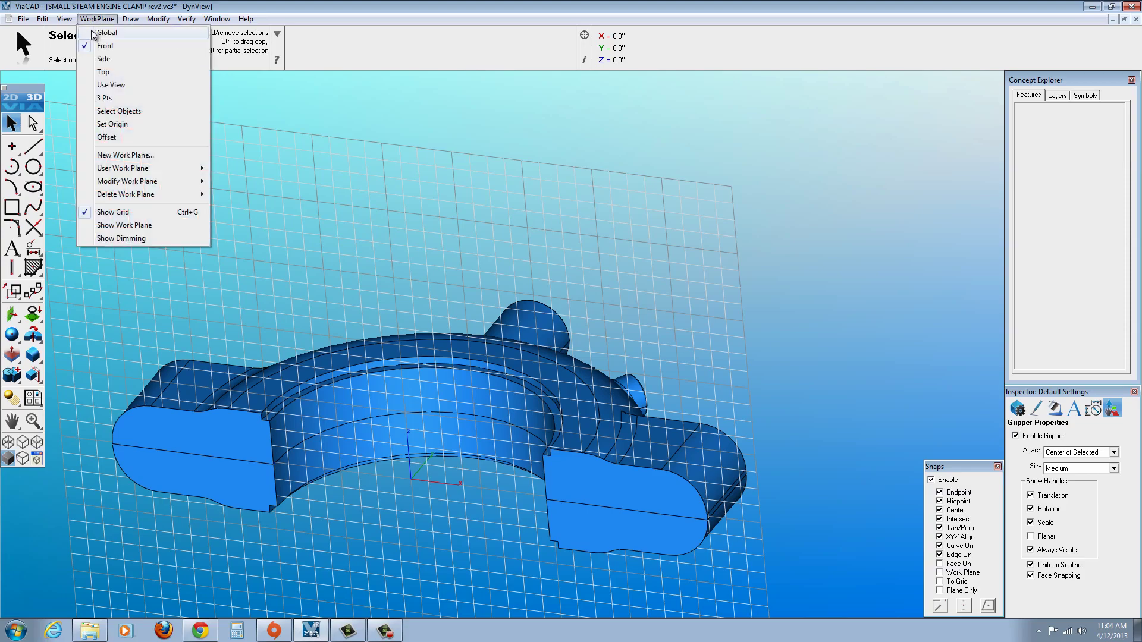
{"action": "left_click", "coordinate": [94, 34]}
Draft the upper half of the negative-X lug's parting face 2 degrees, using the ring's flat face as reference and the split line as neutral position
{"action": "middle_click_drag", "start_coordinate": [359, 427], "coordinate": [356, 445]}
{"action": "scroll", "coordinate": [206, 472], "scroll_direction": "up", "scroll_amount": 3}
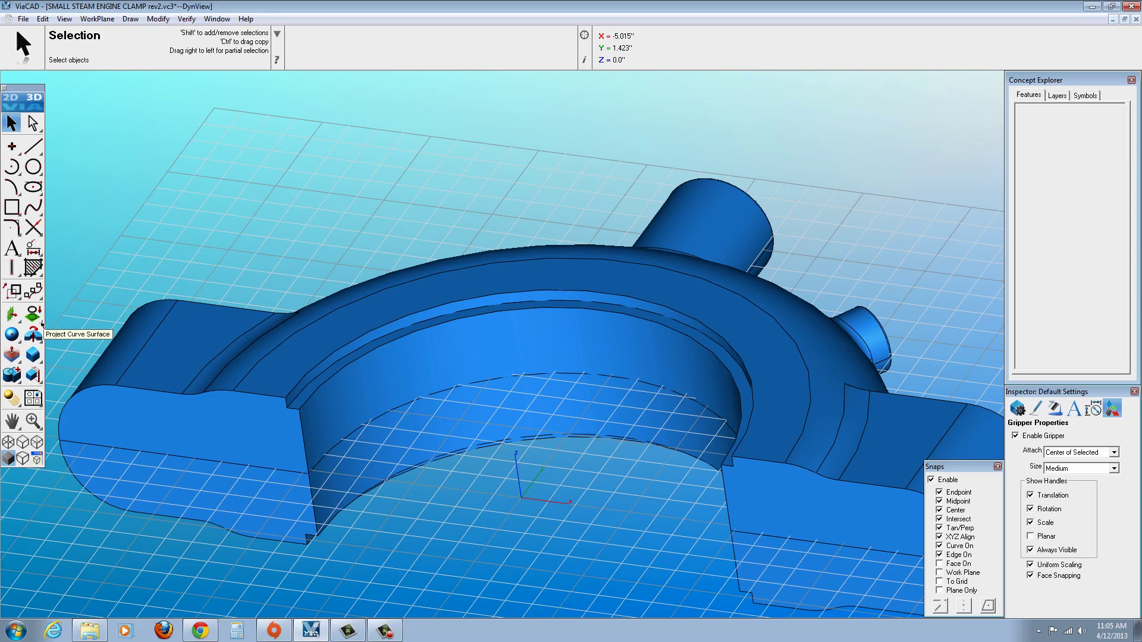
{"action": "left_click", "coordinate": [21, 364]}
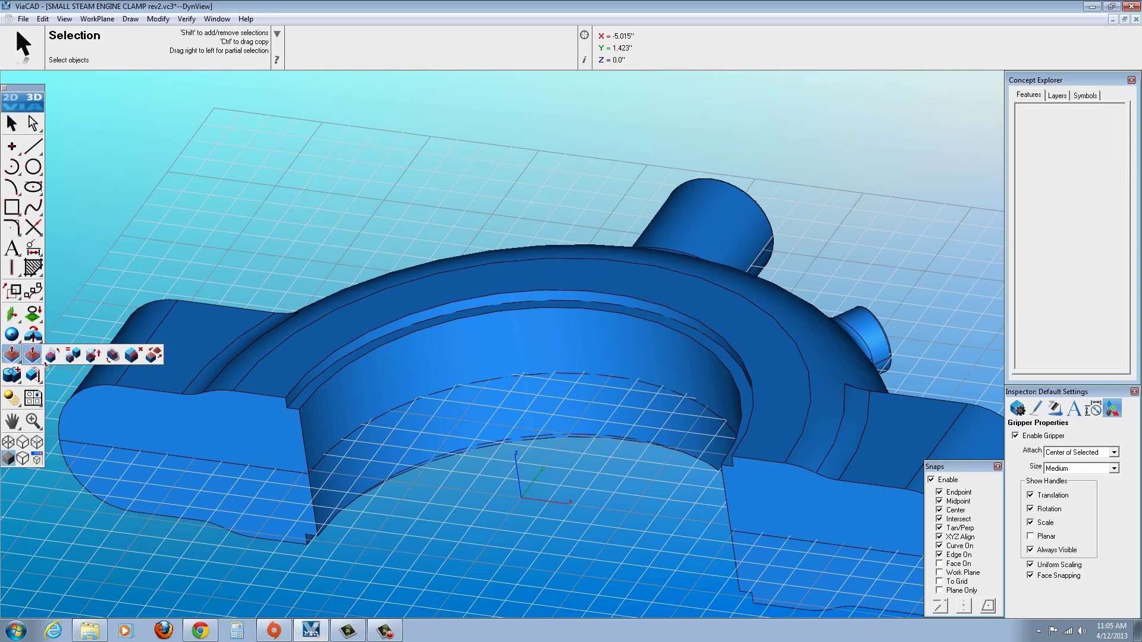
{"action": "left_click", "coordinate": [51, 357]}
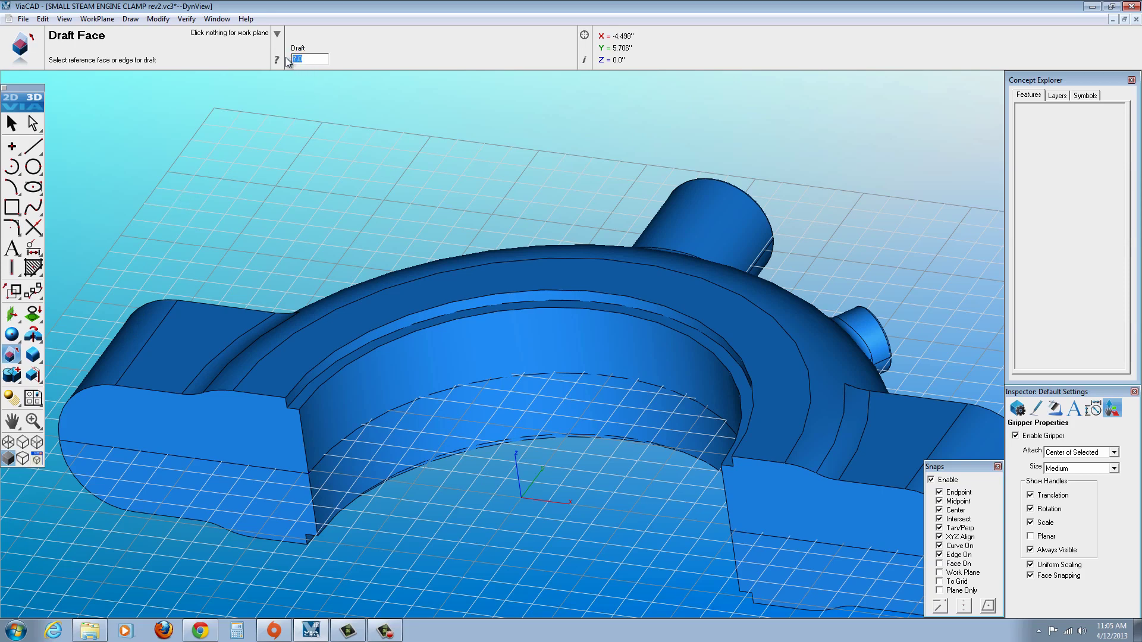
{"action": "type", "text": "2"}
{"action": "left_click", "coordinate": [284, 397]}
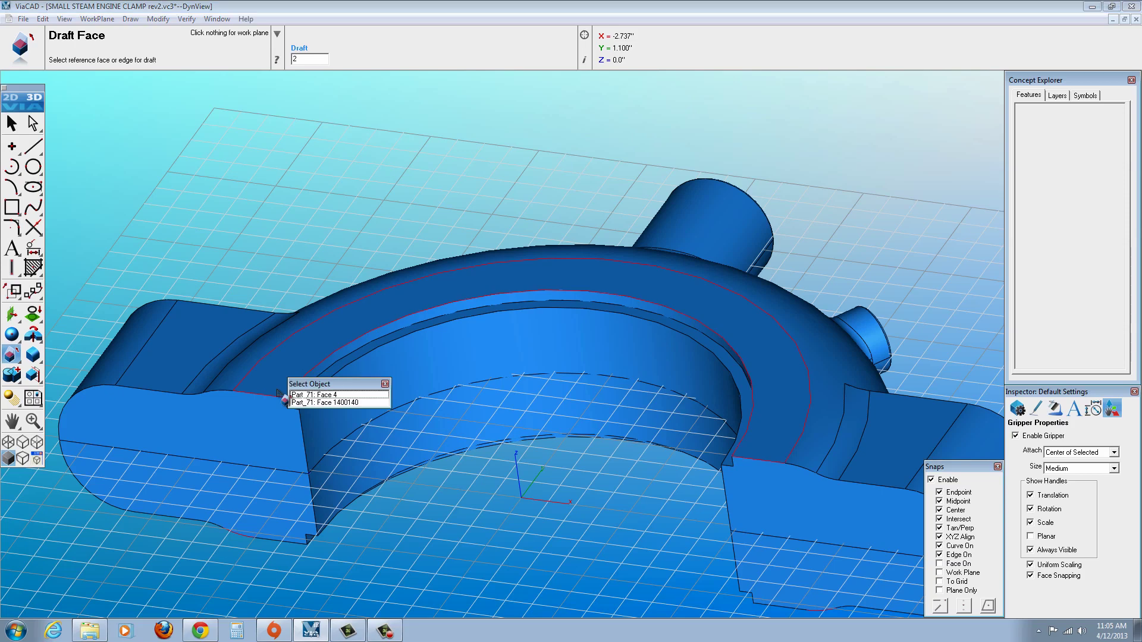
{"action": "left_click", "coordinate": [322, 404]}
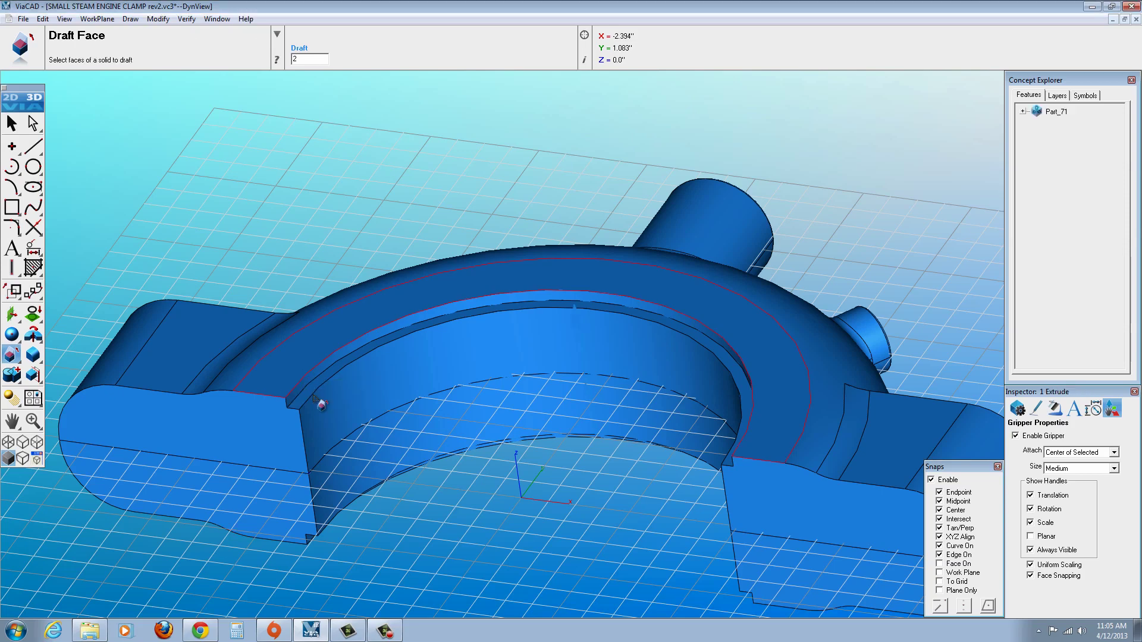
{"action": "left_click", "coordinate": [226, 438]}
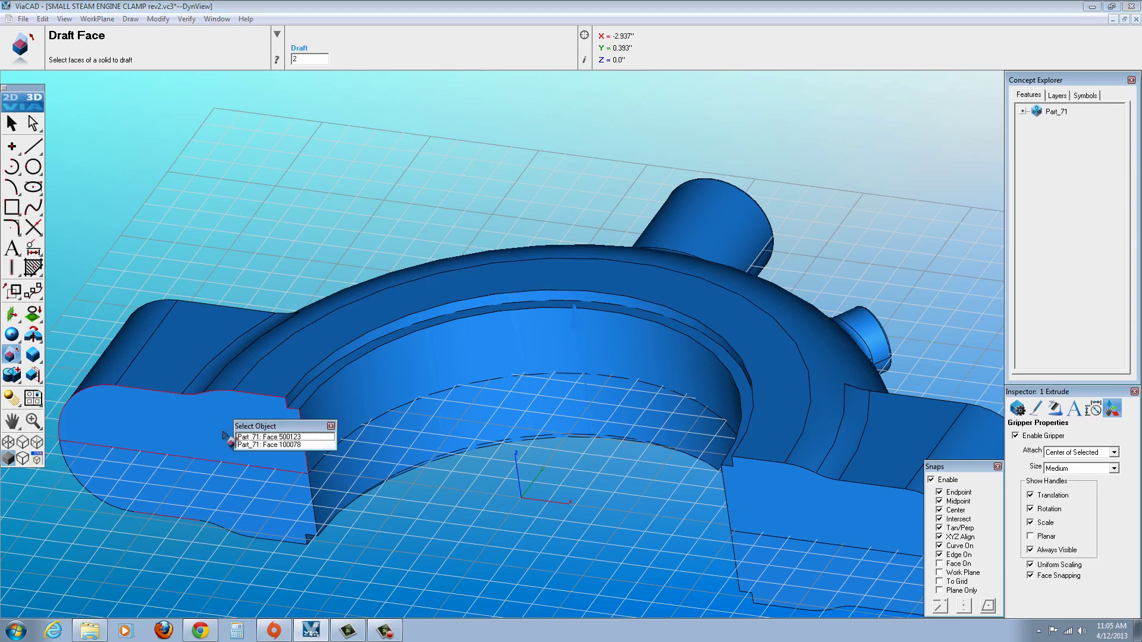
{"action": "left_click", "coordinate": [268, 437]}
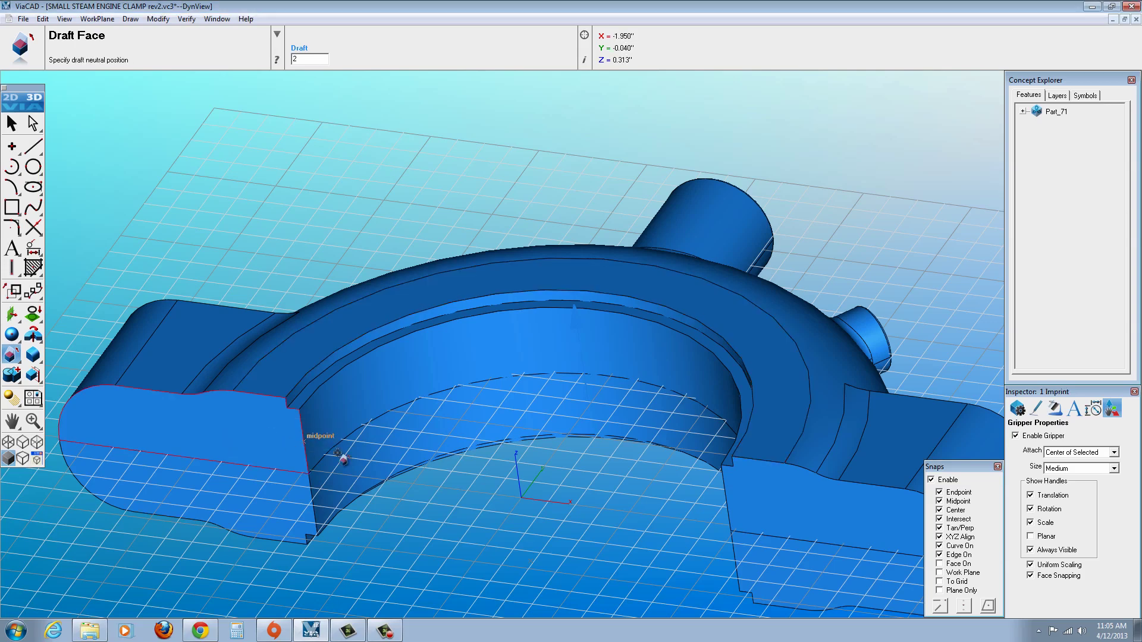
{"action": "left_click", "coordinate": [311, 476]}
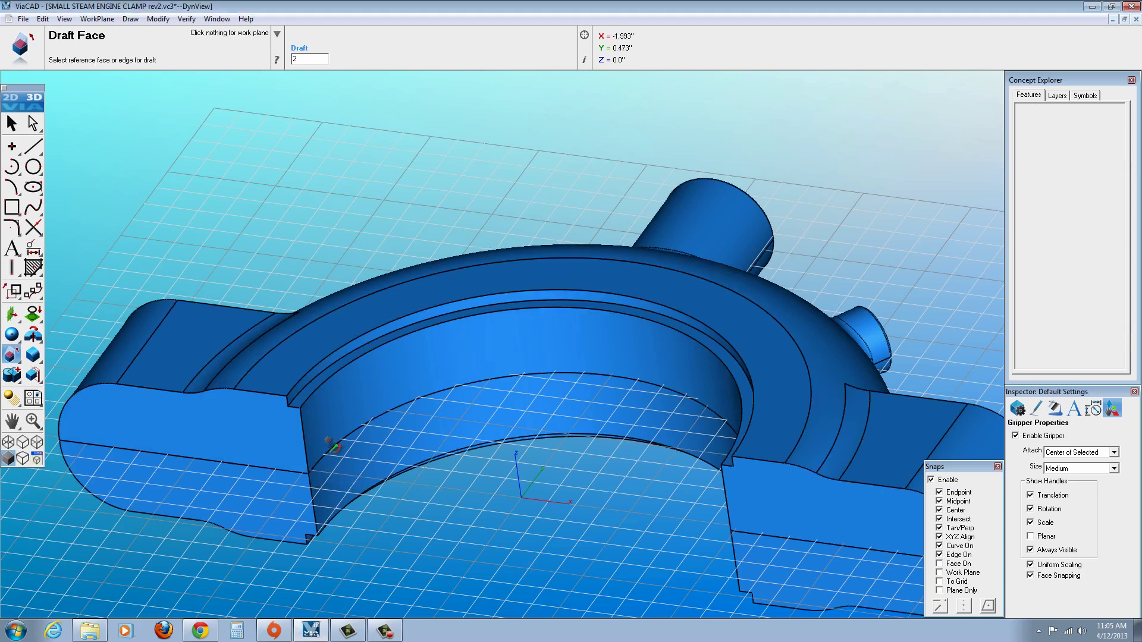
Exaggerate the drafted lug face by setting its draft to 10 degrees, inspect the taper, and restore the draft to 2 degrees
{"action": "middle_click_drag", "start_coordinate": [330, 450], "coordinate": [224, 454]}
{"action": "scroll", "coordinate": [269, 429], "scroll_direction": "up", "scroll_amount": 5}
{"action": "scroll", "coordinate": [264, 431], "scroll_direction": "down", "scroll_amount": 4}
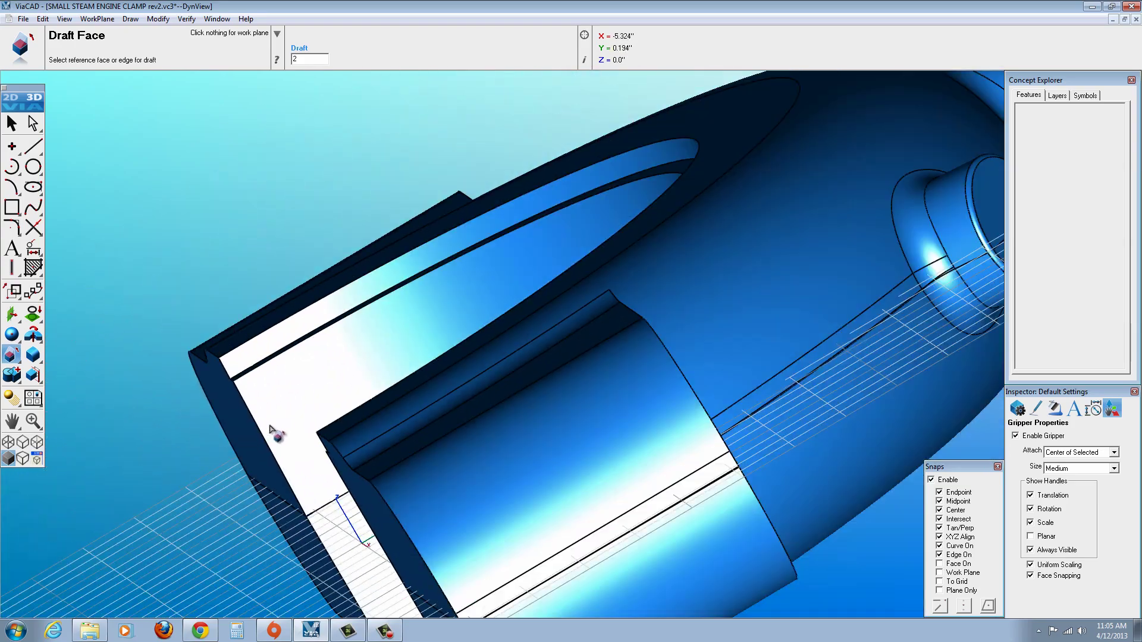
{"action": "left_click_drag", "start_coordinate": [303, 59], "coordinate": [284, 62]}
{"action": "key", "text": "Return"}
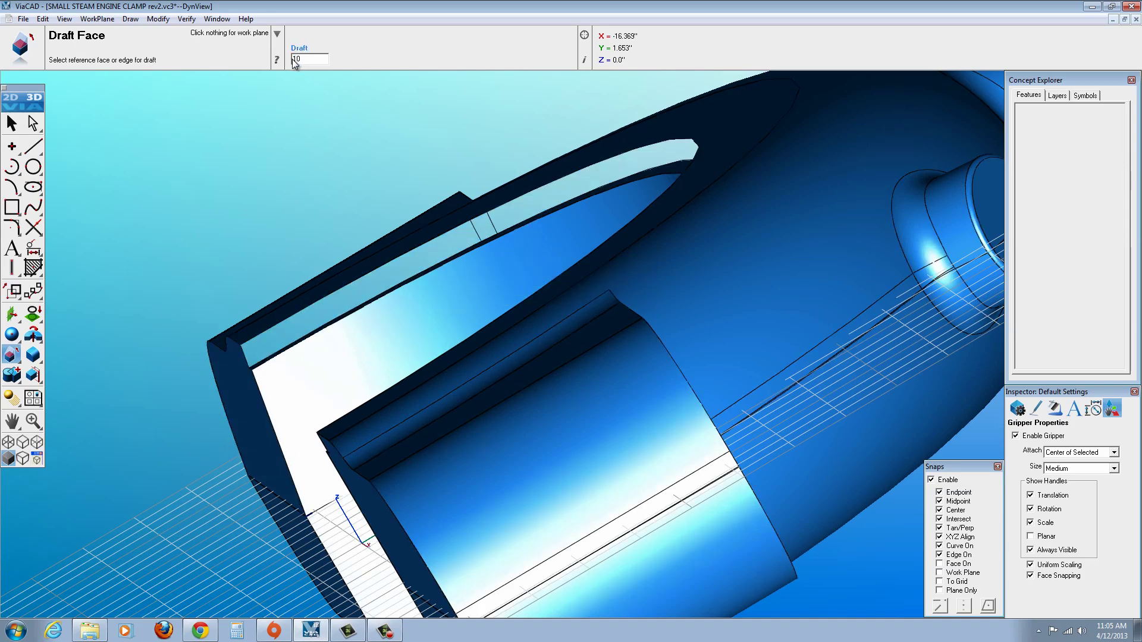
{"action": "middle_click_drag", "start_coordinate": [279, 445], "coordinate": [316, 438]}
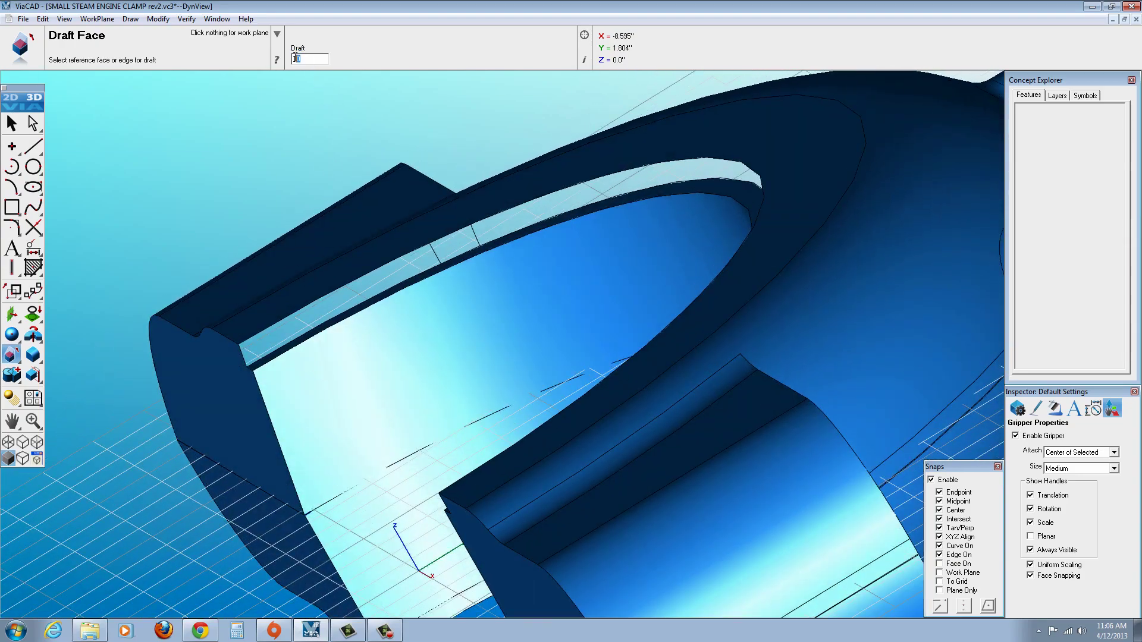
{"action": "key", "text": "Return"}
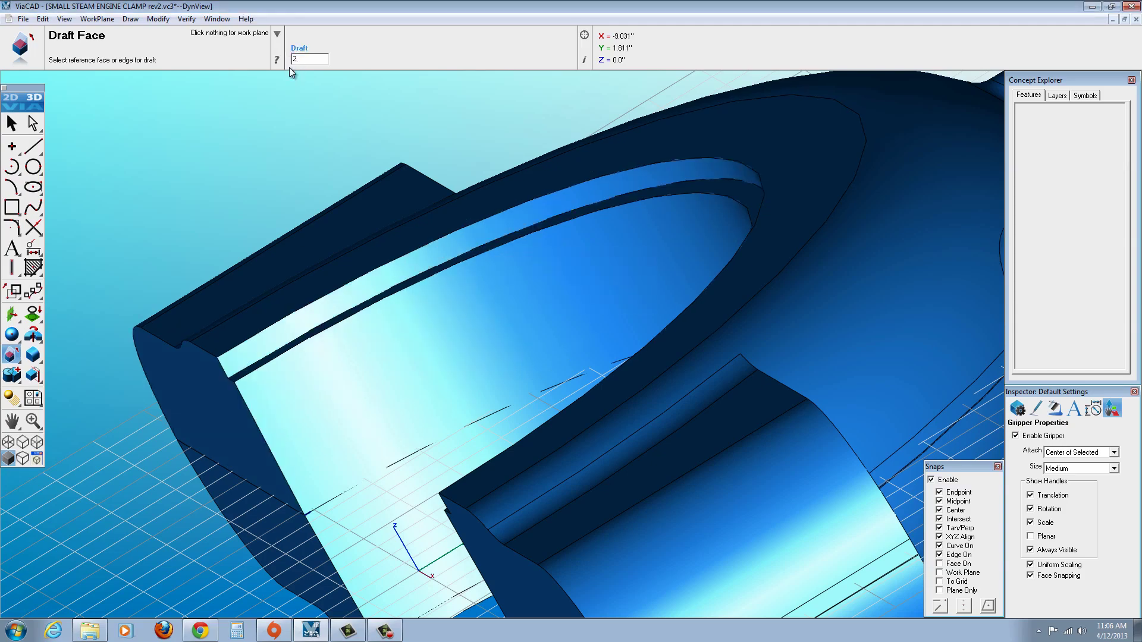
{"action": "left_click", "coordinate": [10, 124]}
{"action": "scroll", "coordinate": [242, 304], "scroll_direction": "down", "scroll_amount": 5}
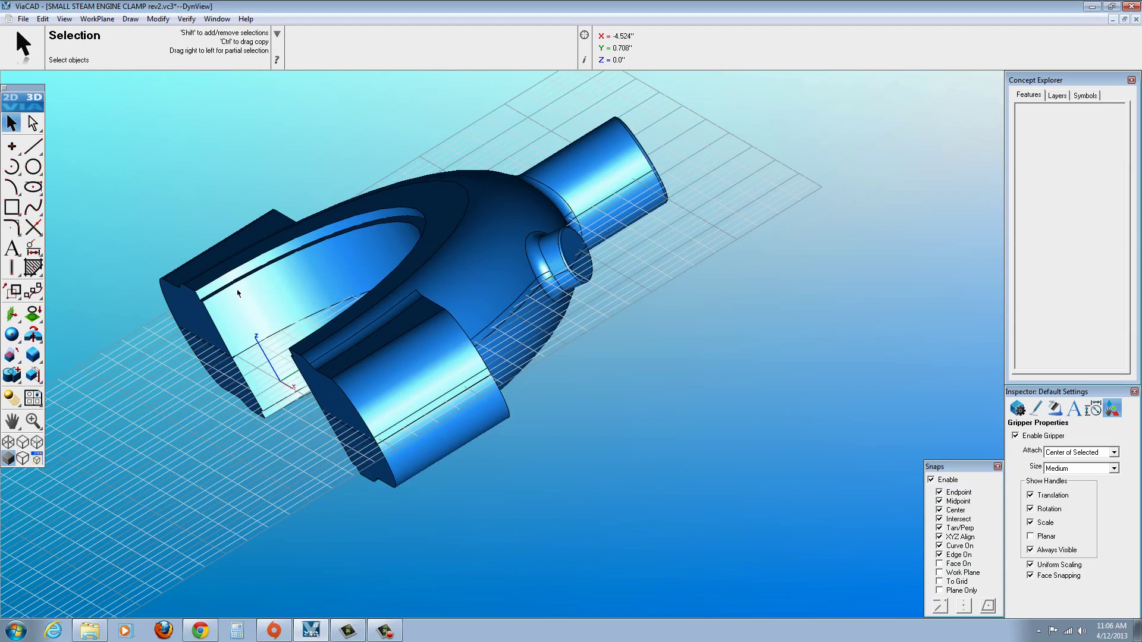
{"action": "middle_click_drag", "start_coordinate": [267, 325], "coordinate": [370, 333]}
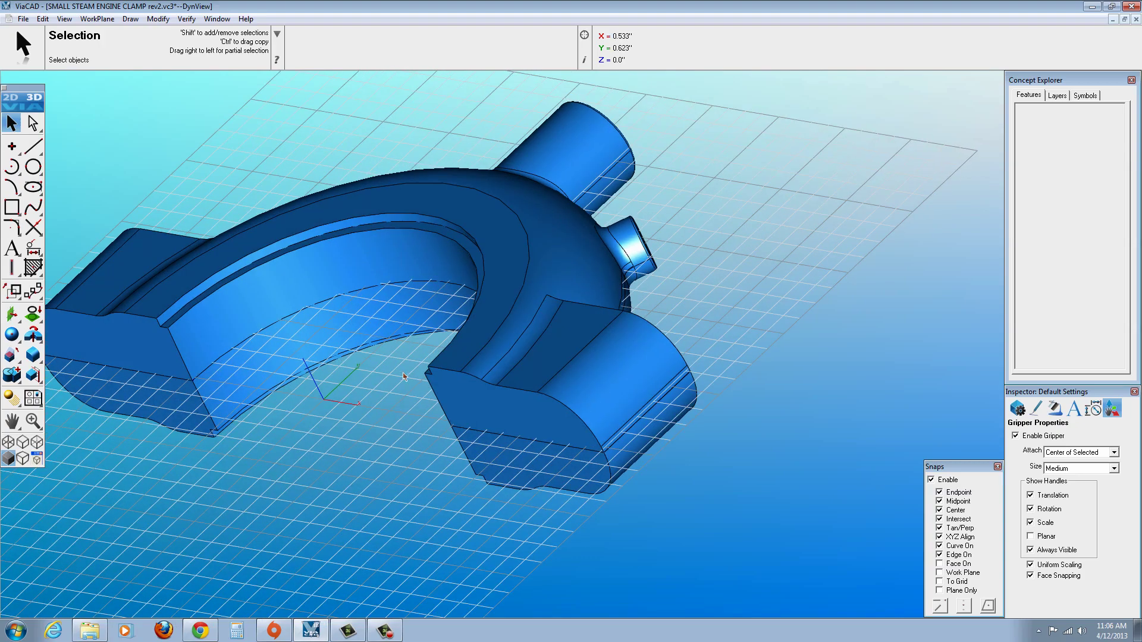
{"action": "scroll", "coordinate": [416, 393], "scroll_direction": "up", "scroll_amount": 3}
{"action": "scroll", "coordinate": [426, 407], "scroll_direction": "up", "scroll_amount": 2}
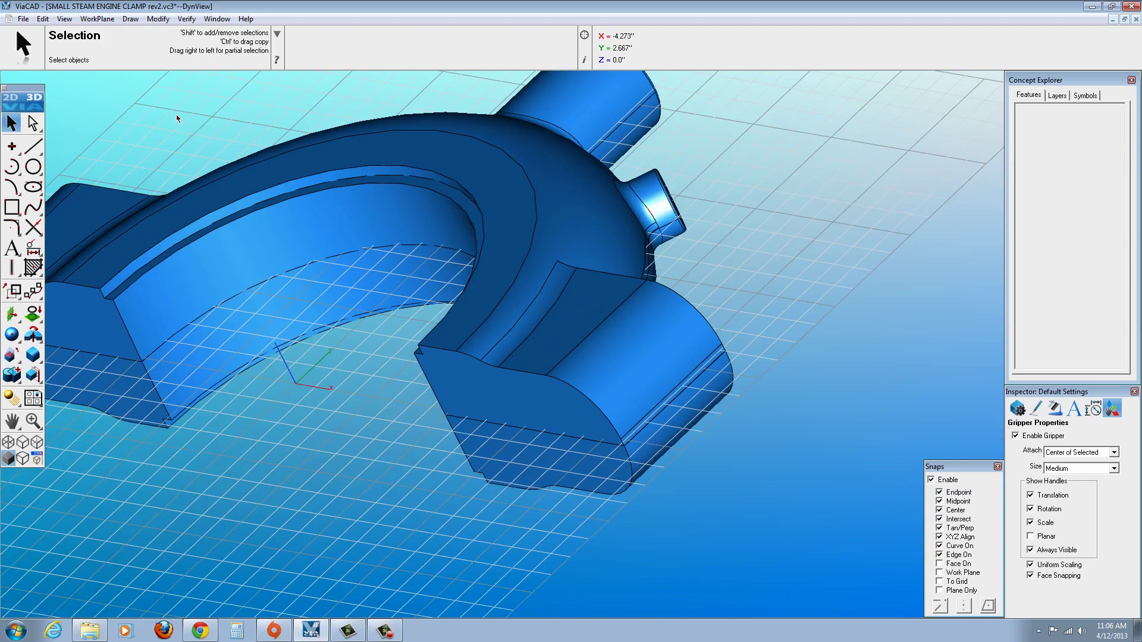
{"action": "left_click", "coordinate": [20, 357]}
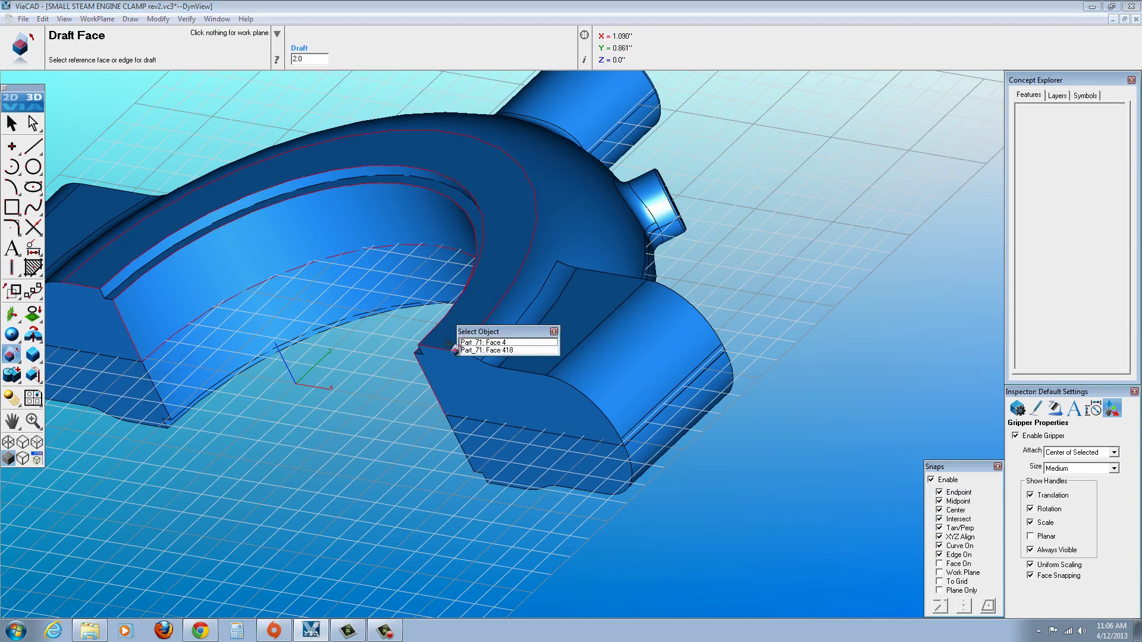
{"action": "left_click", "coordinate": [473, 343]}
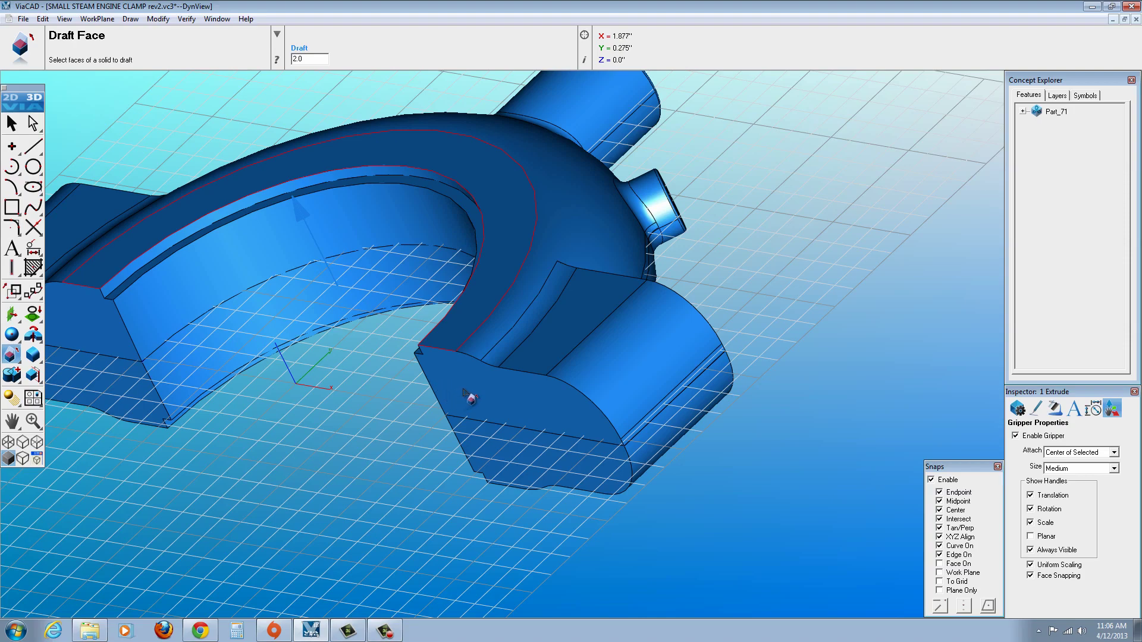
{"action": "mouse_move", "coordinate": [477, 393]}
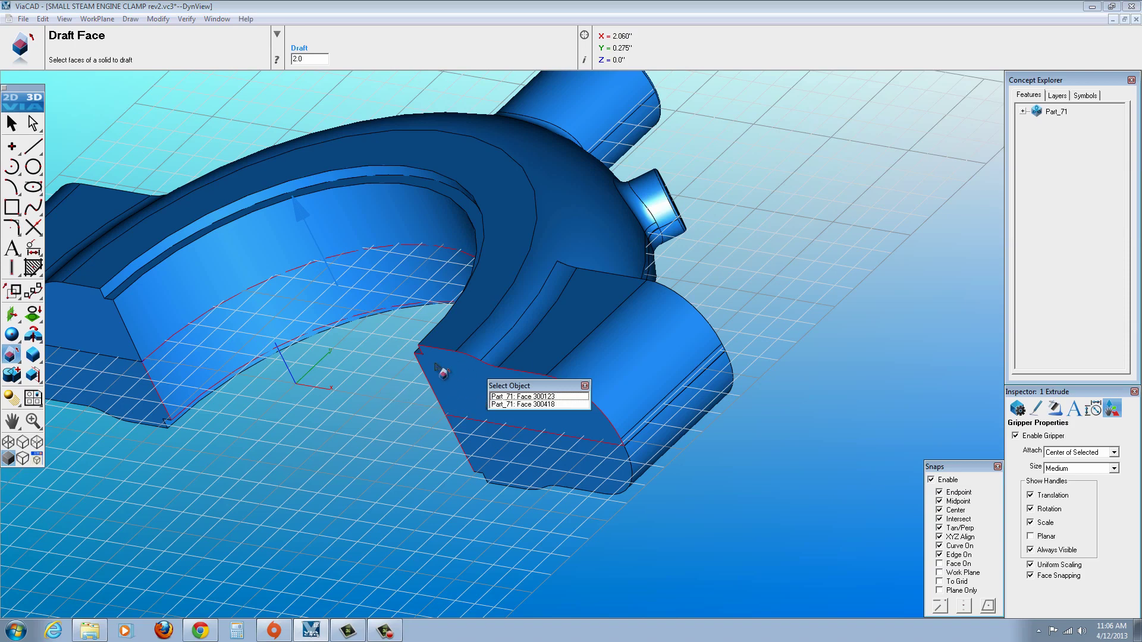
{"action": "left_click", "coordinate": [512, 401]}
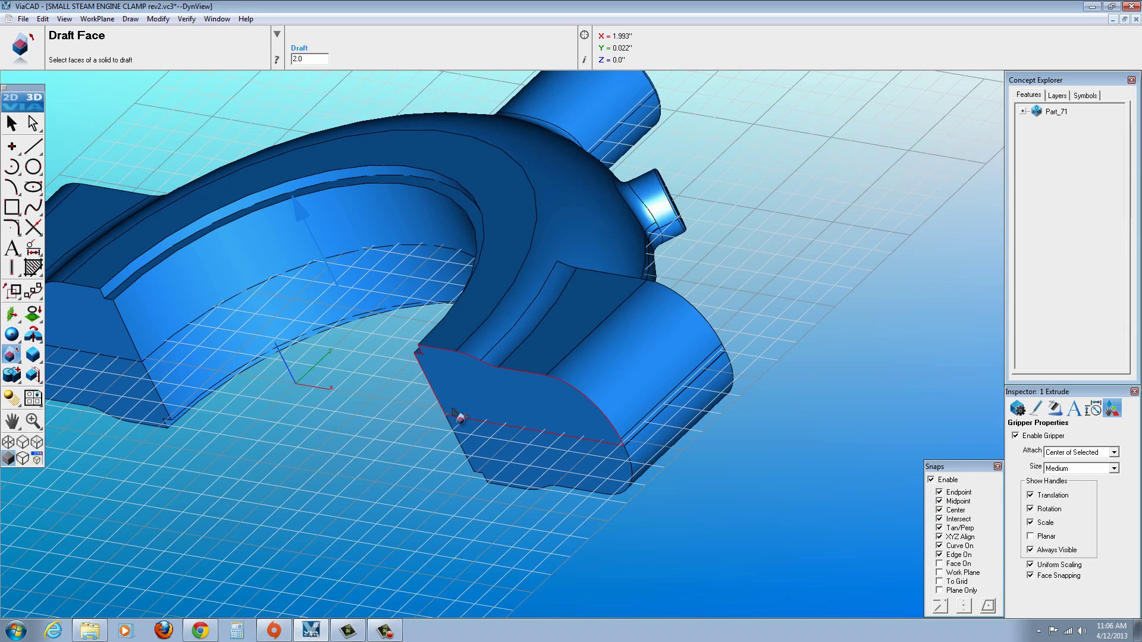
{"action": "left_click", "coordinate": [457, 426]}
{"action": "left_click", "coordinate": [8, 125]}
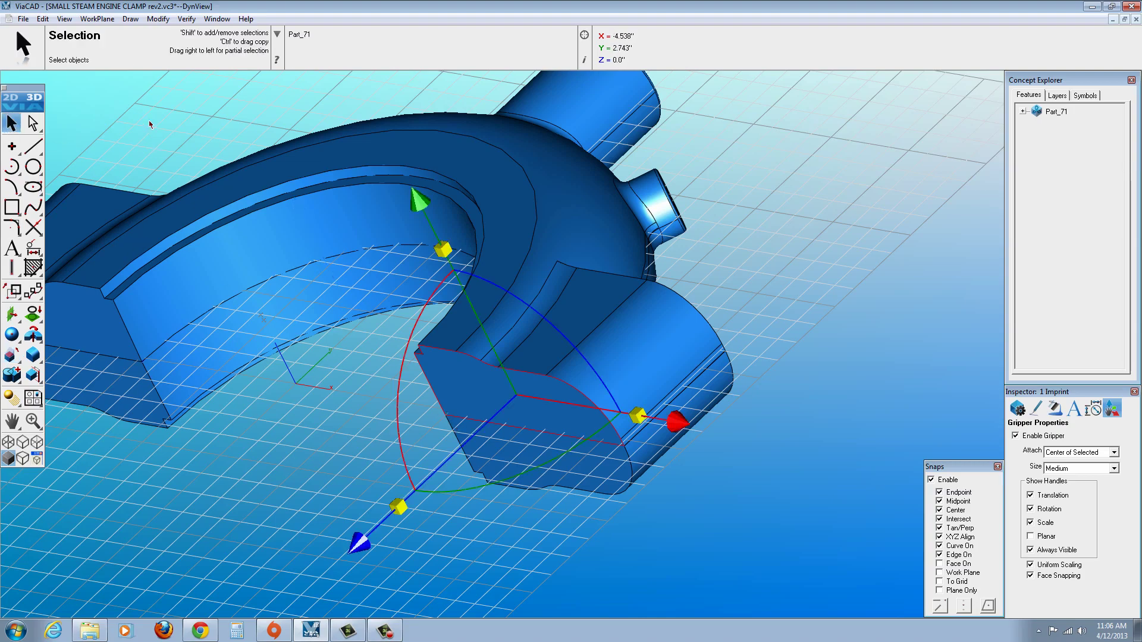
{"action": "key", "text": "Escape"}
Draft the upper half of the other lug's parting face 2 degrees from the split line, using the ring's flat face as reference
{"action": "left_click", "coordinate": [11, 356]}
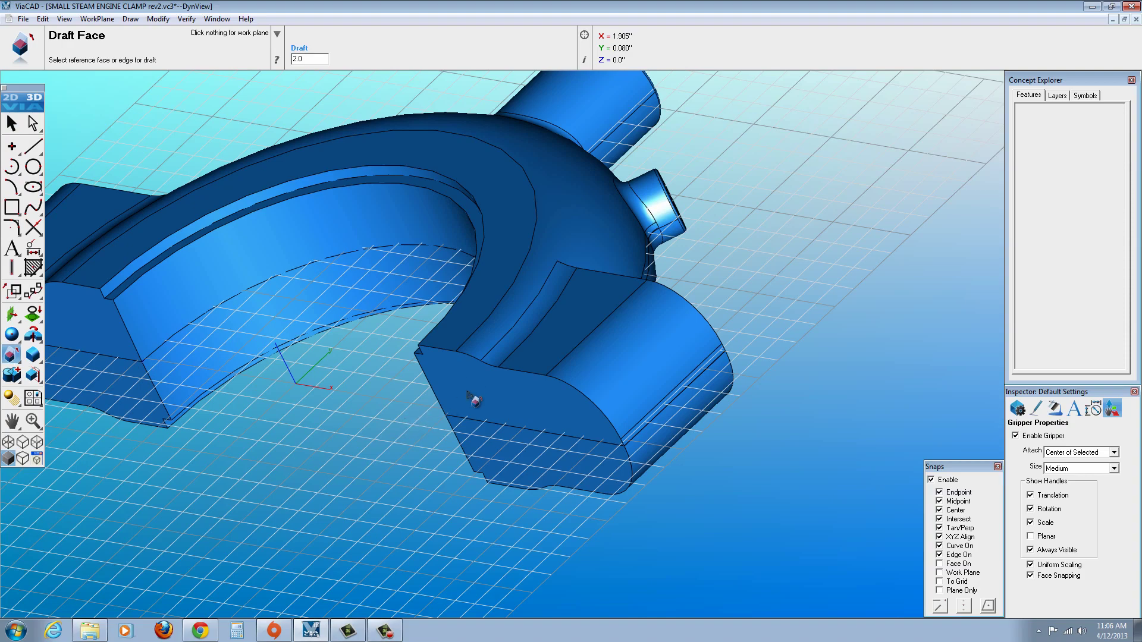
{"action": "left_click", "coordinate": [469, 337]}
{"action": "left_click", "coordinate": [490, 335]}
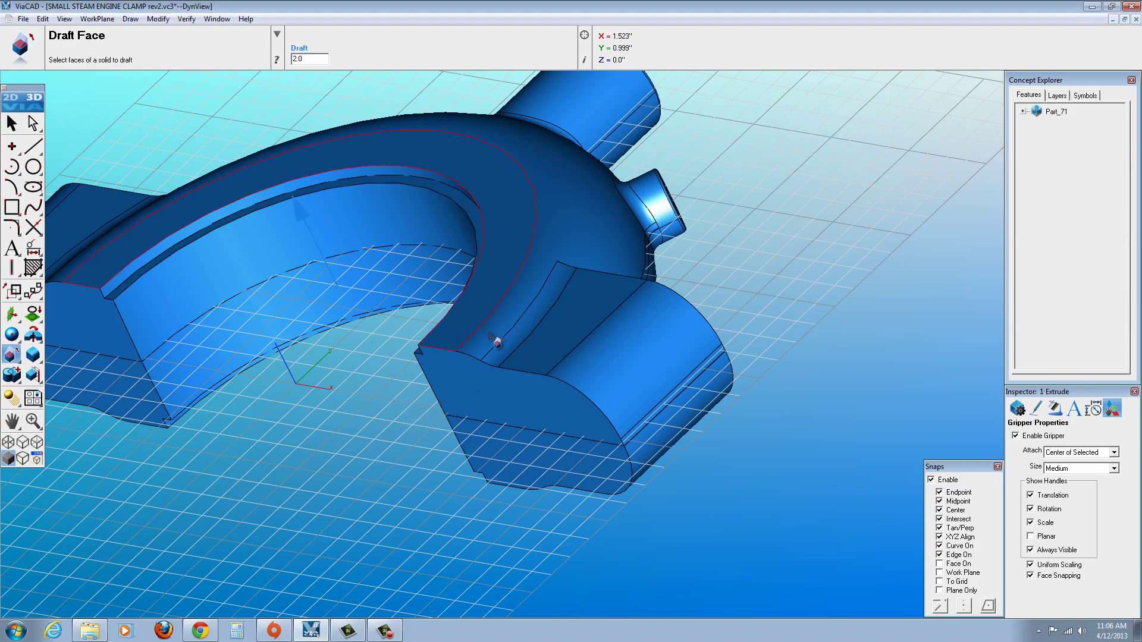
{"action": "left_click", "coordinate": [454, 402]}
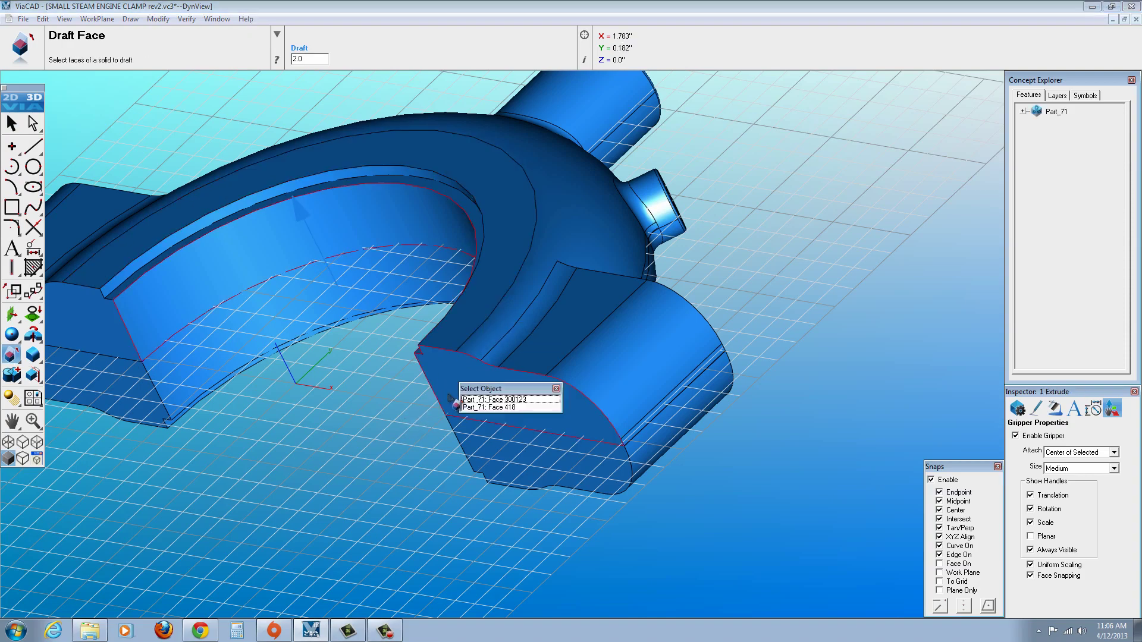
{"action": "left_click", "coordinate": [479, 399]}
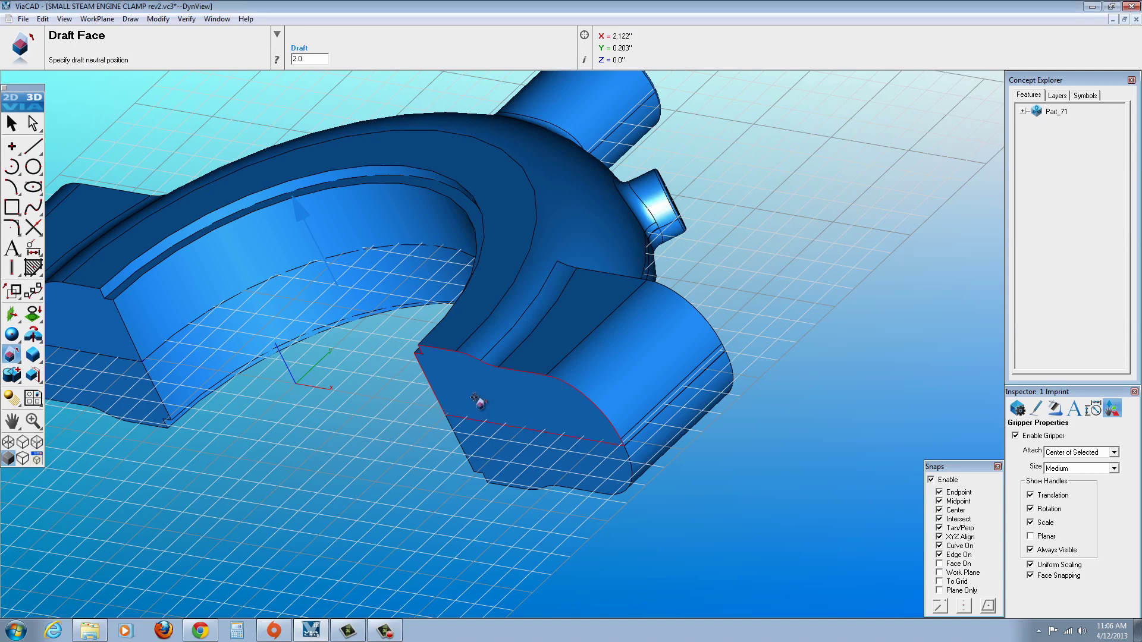
{"action": "left_click", "coordinate": [447, 418]}
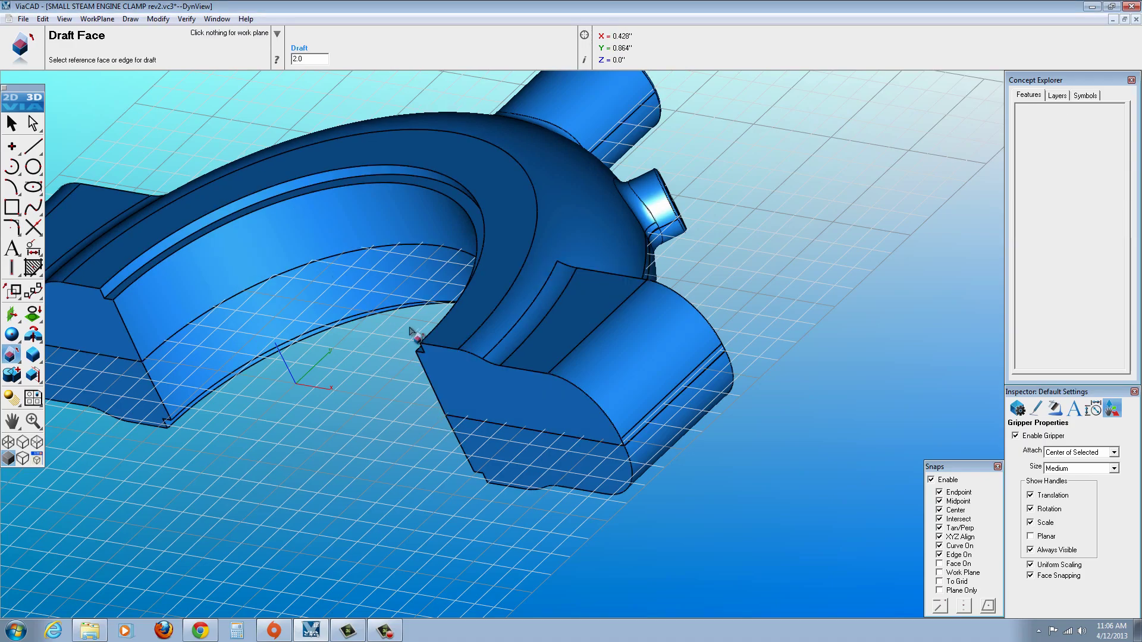
Draft the underside halves of both lugs' parting faces and the adjoining bore half together by 2 degrees, using the ring's underside face as reference
{"action": "middle_click_drag", "start_coordinate": [424, 329], "coordinate": [672, 271]}
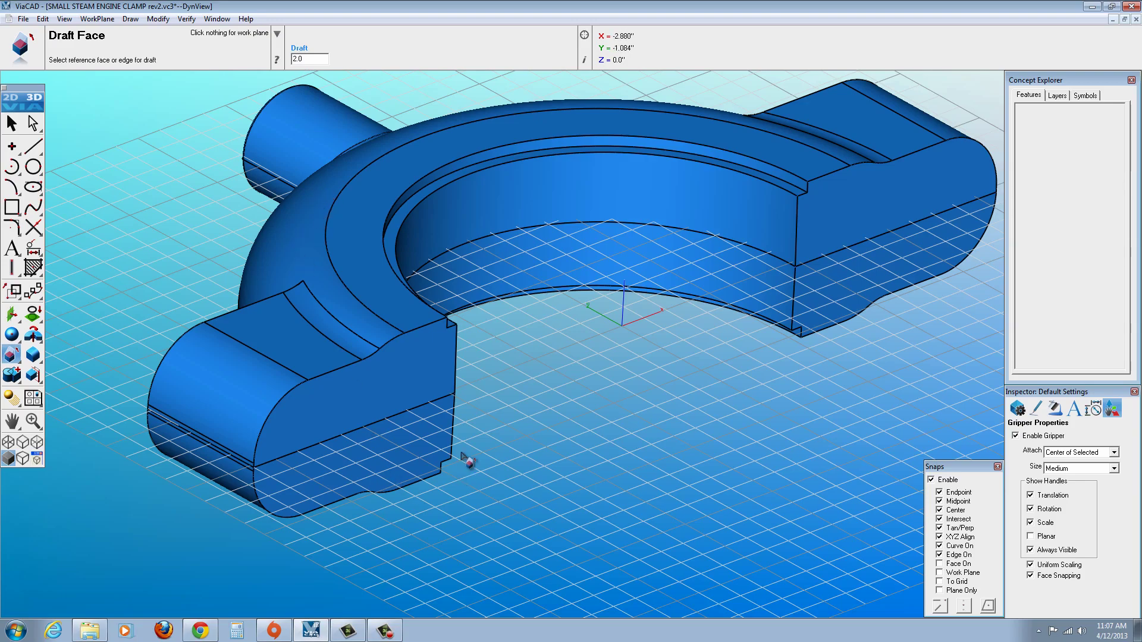
{"action": "middle_click_drag", "start_coordinate": [466, 454], "coordinate": [327, 244]}
{"action": "scroll", "coordinate": [668, 232], "scroll_direction": "down", "scroll_amount": 5}
{"action": "scroll", "coordinate": [586, 253], "scroll_direction": "up", "scroll_amount": 3}
{"action": "scroll", "coordinate": [327, 244], "scroll_direction": "up", "scroll_amount": 3}
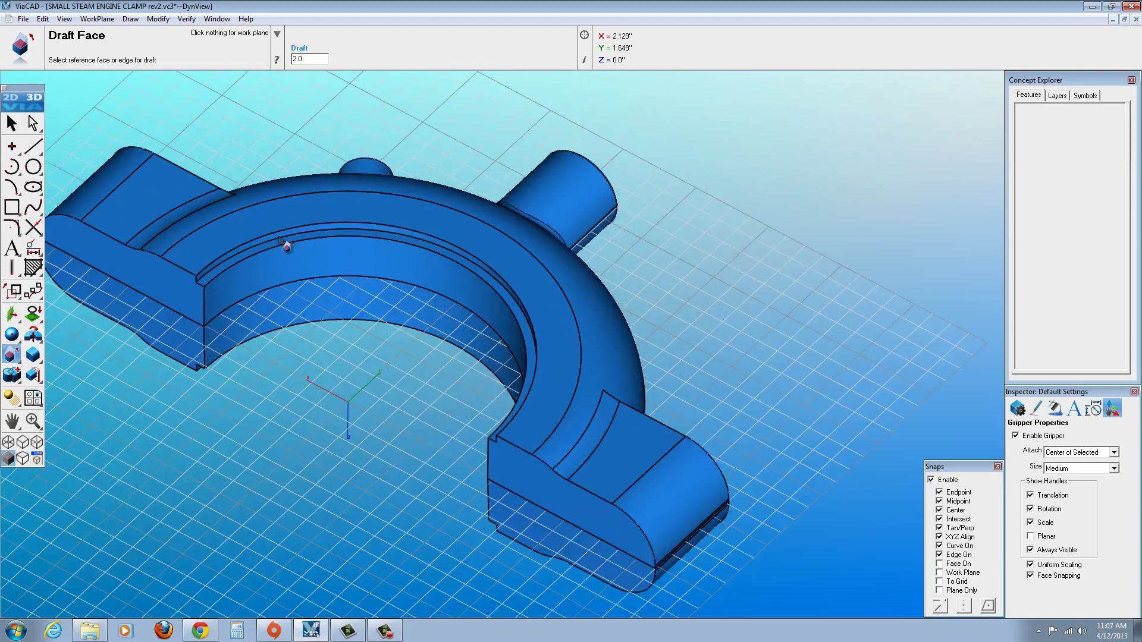
{"action": "left_click", "coordinate": [203, 255]}
{"action": "left_click", "coordinate": [228, 262]}
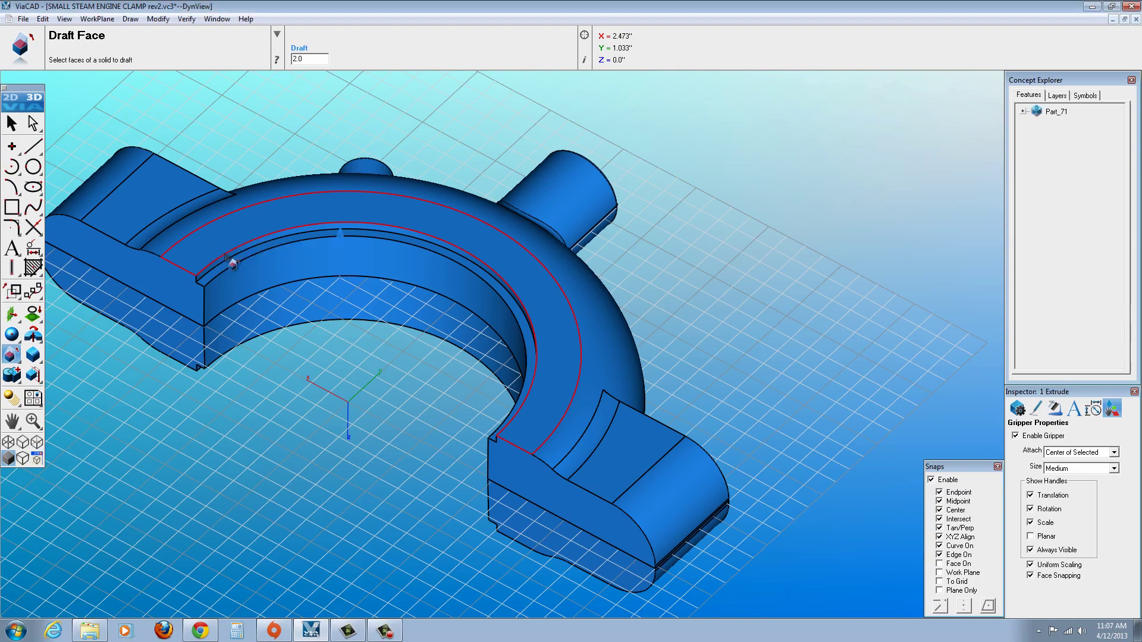
{"action": "left_click", "coordinate": [189, 305]}
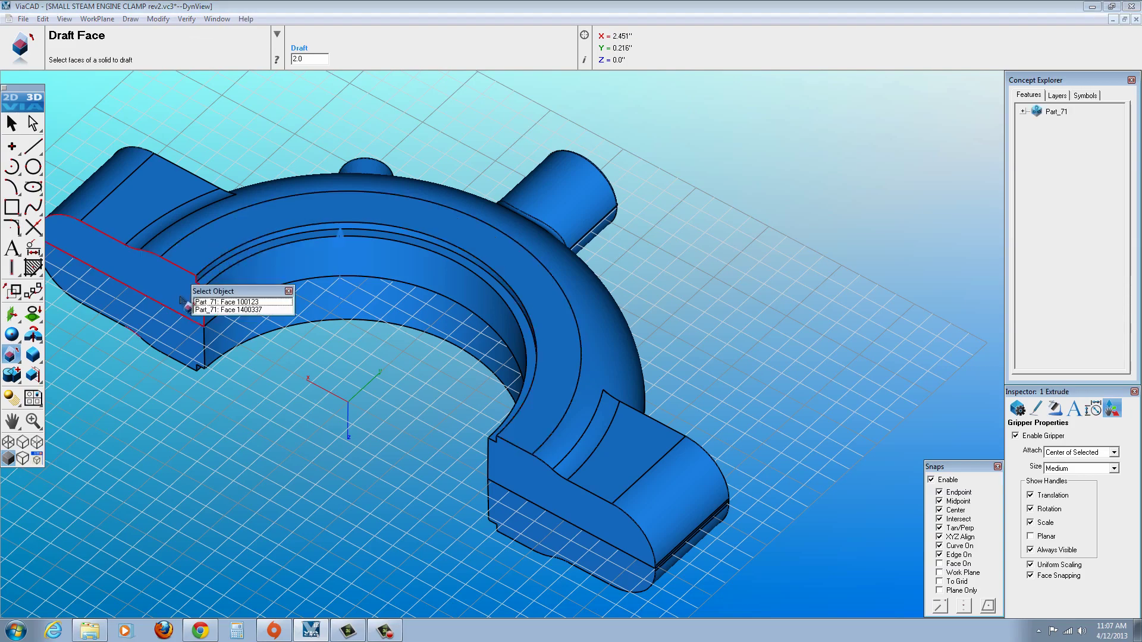
{"action": "left_click", "coordinate": [220, 310]}
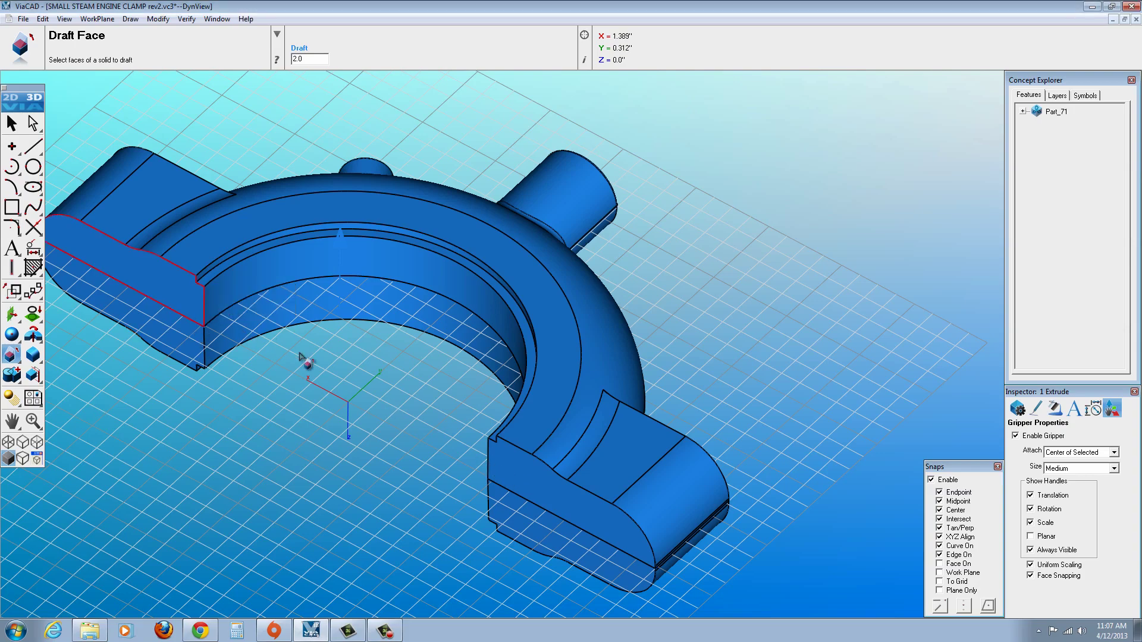
{"action": "left_click", "coordinate": [543, 487]}
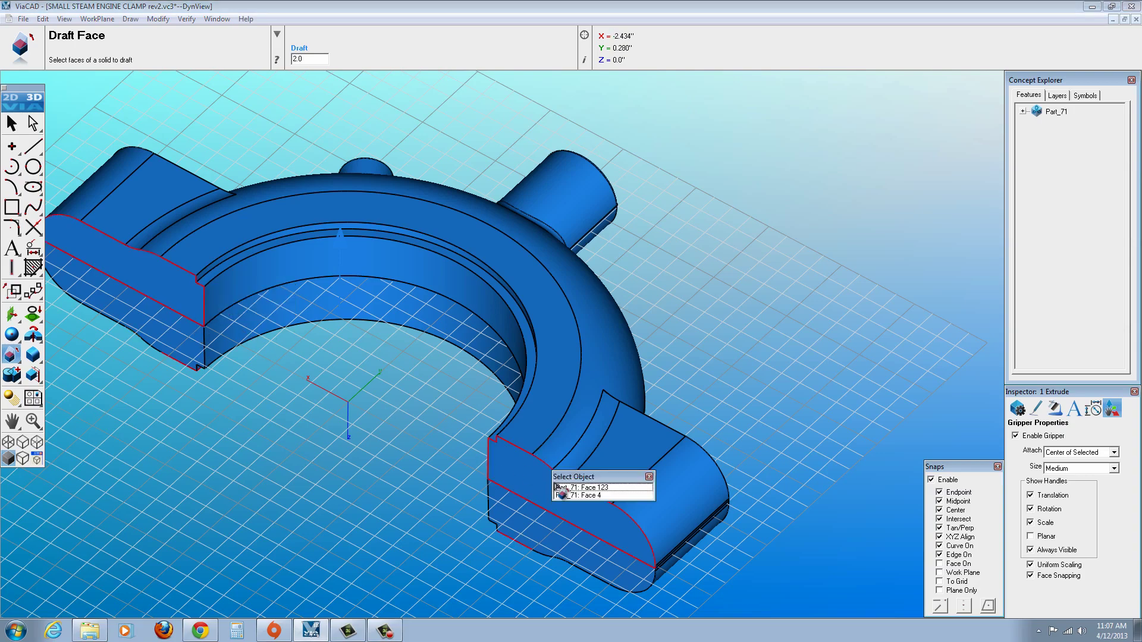
{"action": "left_click", "coordinate": [570, 491]}
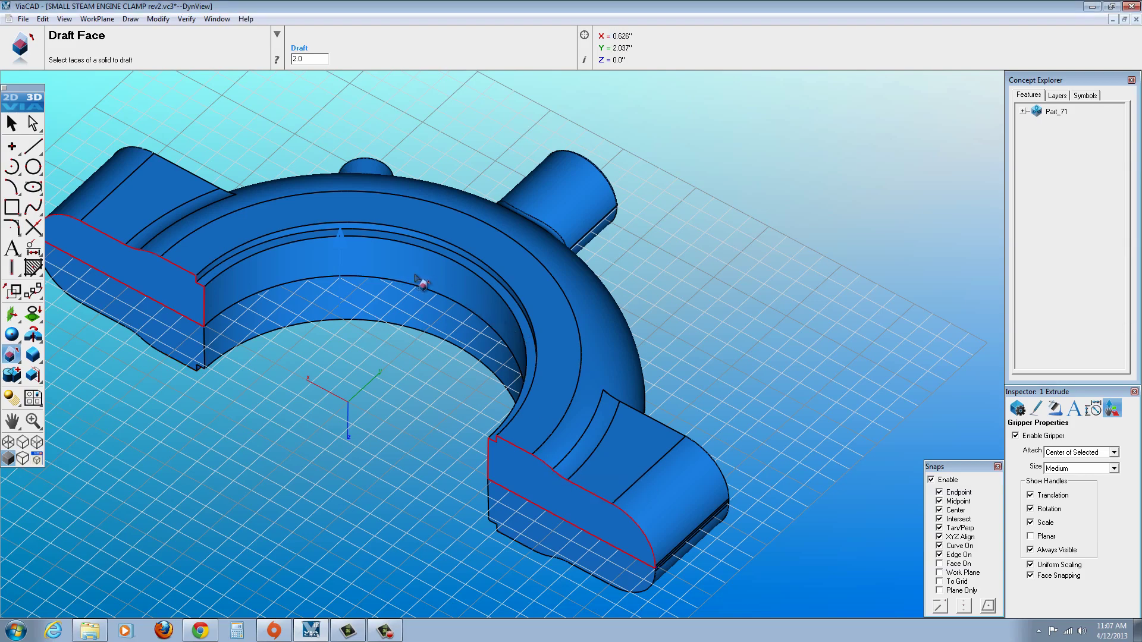
{"action": "left_click", "coordinate": [415, 277]}
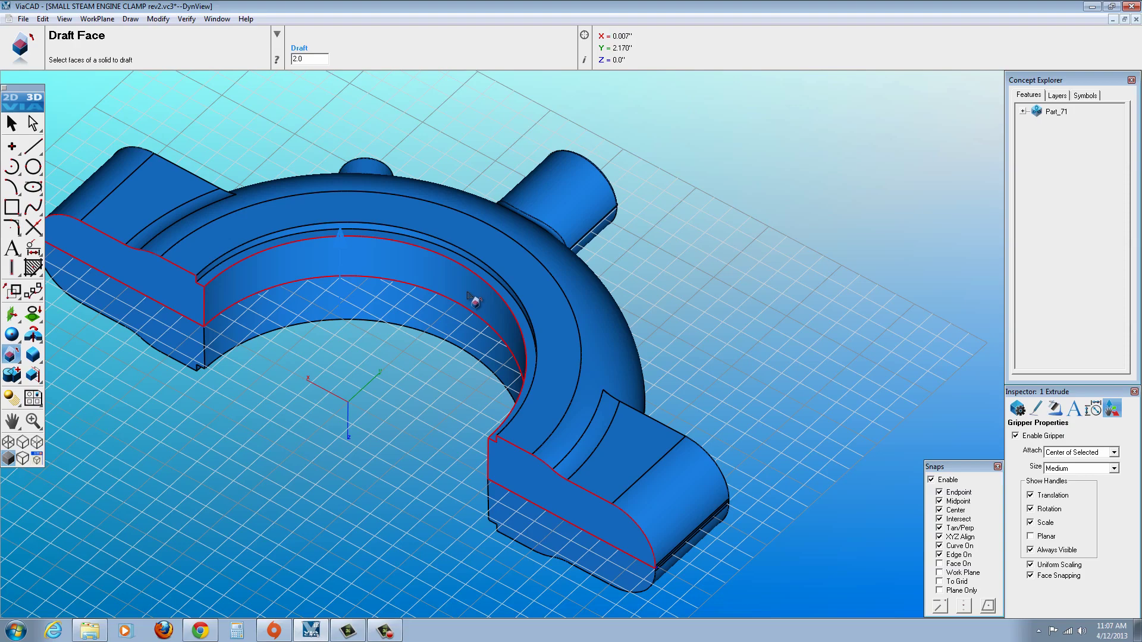
{"action": "key", "text": "Return"}
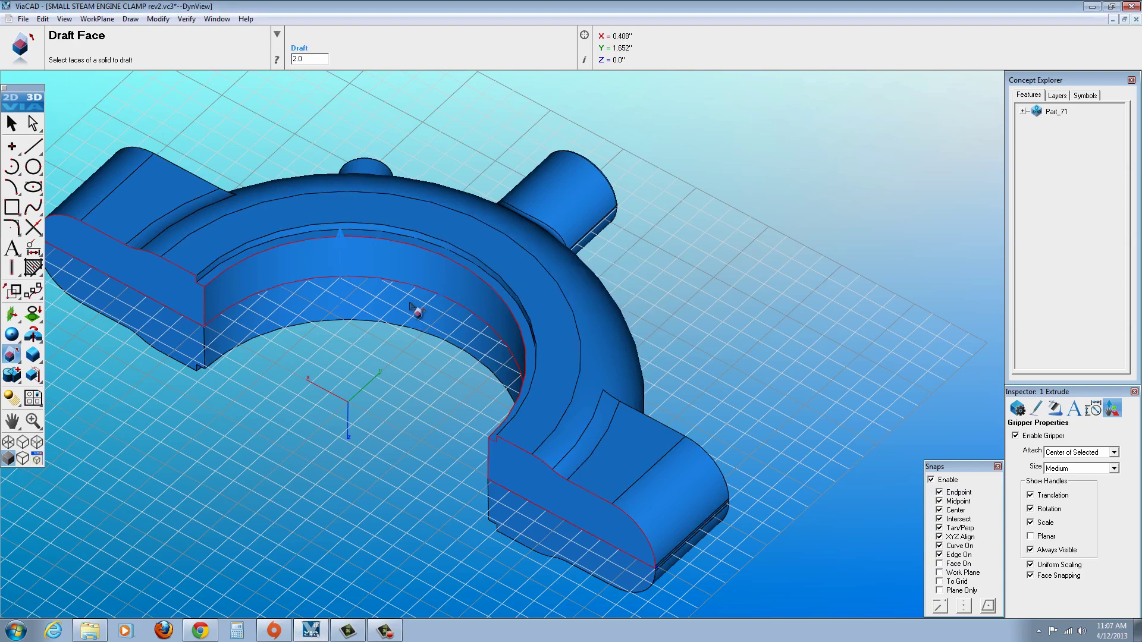
{"action": "middle_click_drag", "start_coordinate": [412, 321], "coordinate": [603, 338]}
{"action": "key", "text": "Return"}
Draft the upper half of the bore 2 degrees, using the ring's flat top face as reference and the split line as neutral position
{"action": "left_click", "coordinate": [227, 230]}
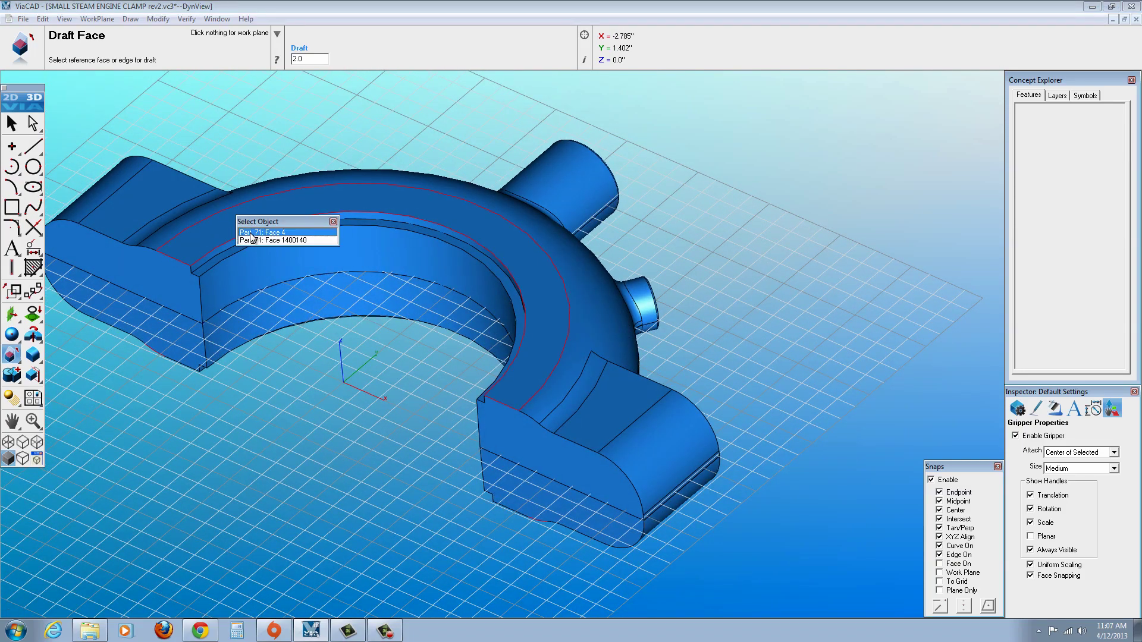
{"action": "left_click", "coordinate": [254, 233]}
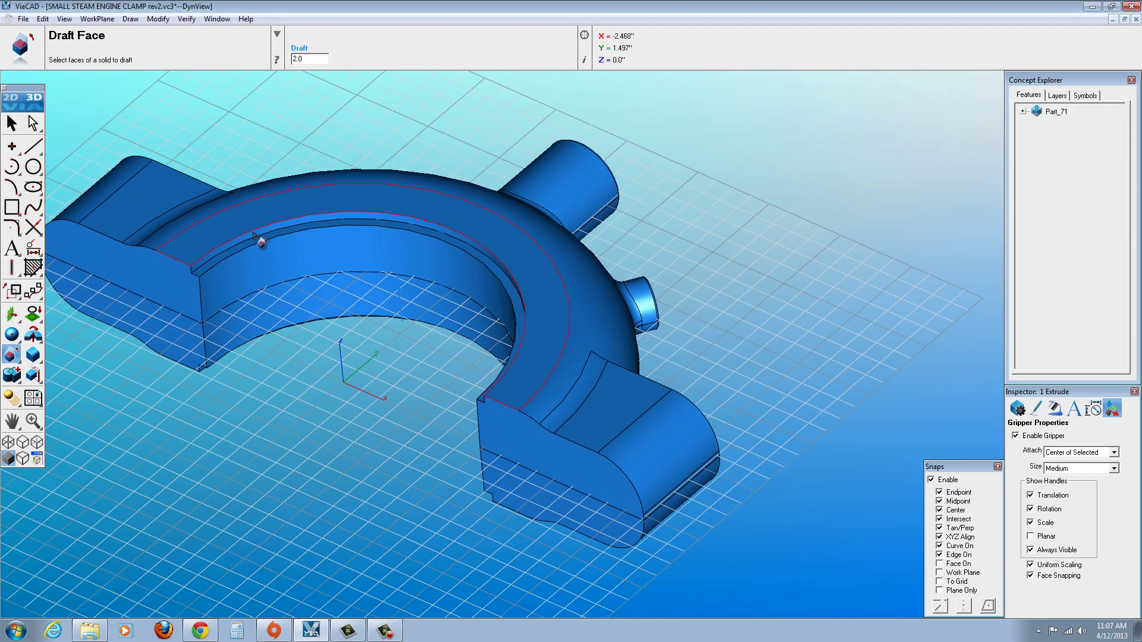
{"action": "left_click", "coordinate": [259, 280]}
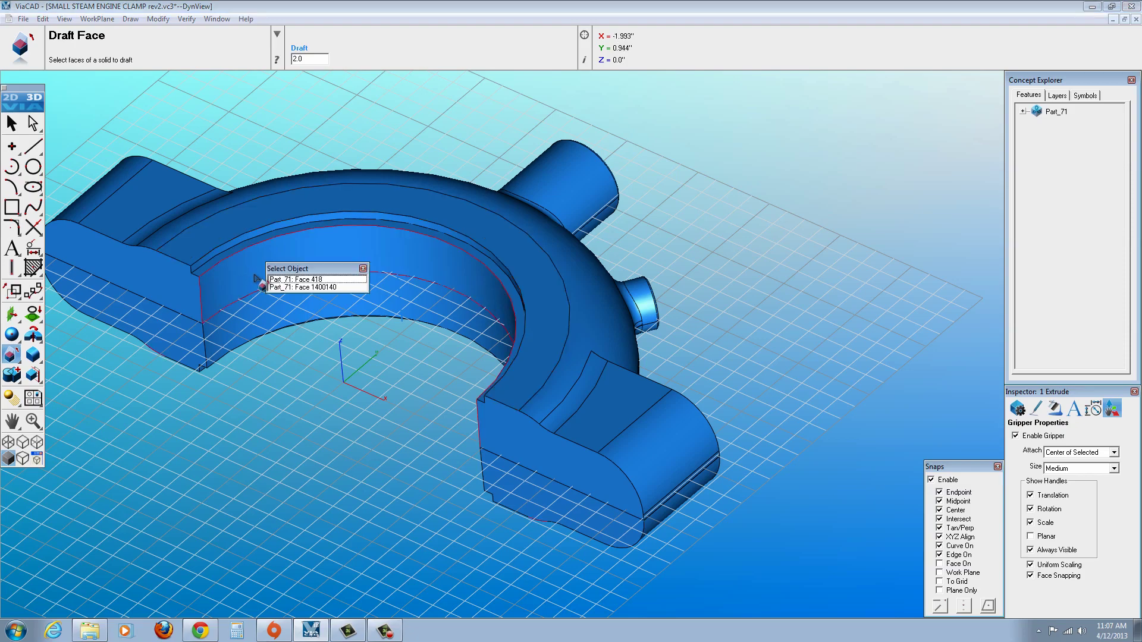
{"action": "left_click", "coordinate": [279, 280]}
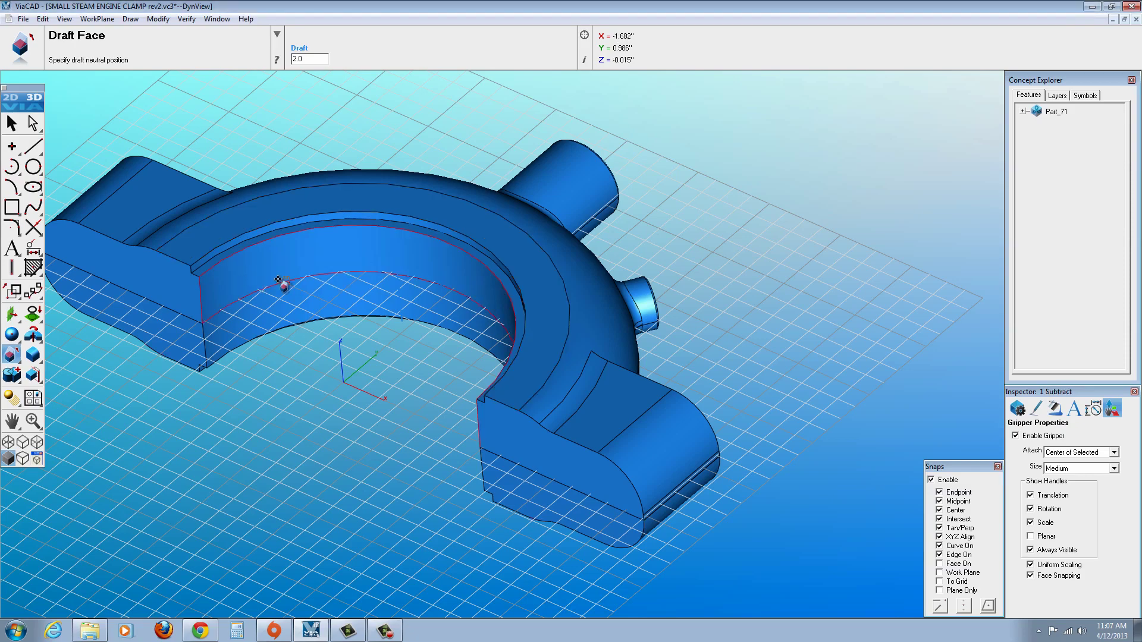
{"action": "left_click", "coordinate": [202, 324]}
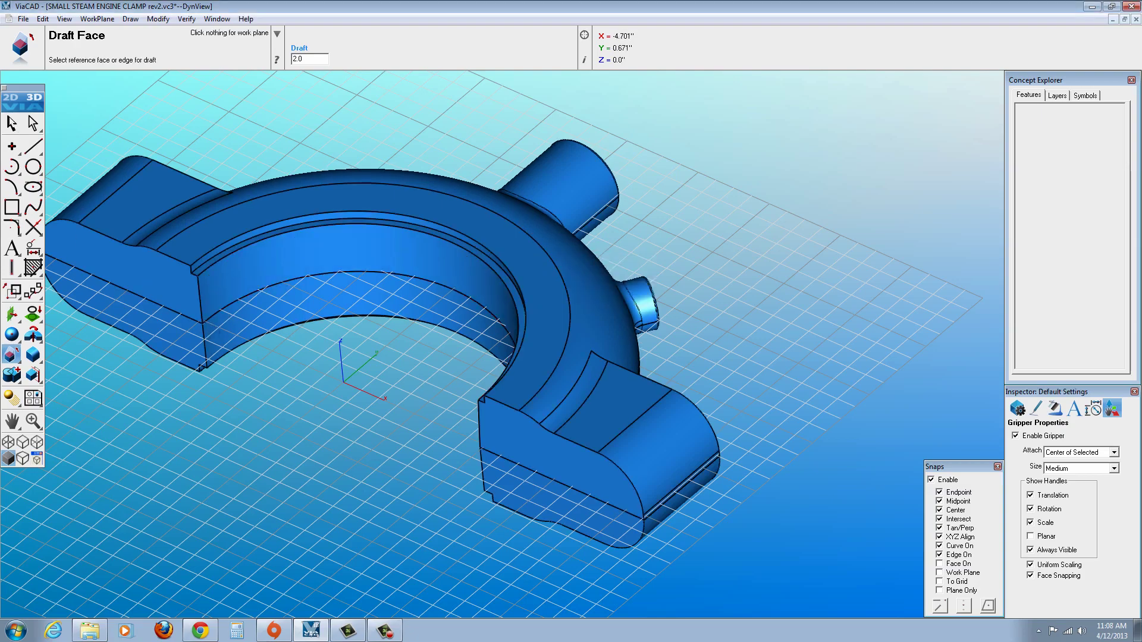
Examine the drafted bore close up near its lower edge and hide the work plane grid for a clearer view
{"action": "left_click", "coordinate": [128, 366]}
{"action": "right_click_drag", "start_coordinate": [154, 395], "coordinate": [248, 342]}
{"action": "scroll", "coordinate": [249, 343], "scroll_direction": "up", "scroll_amount": 5}
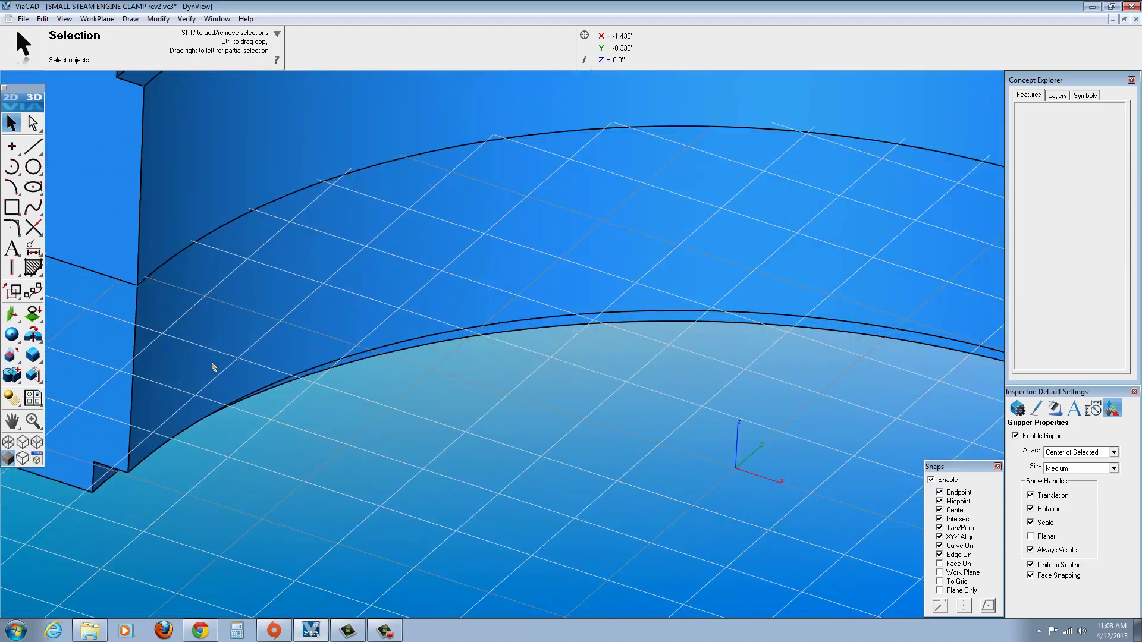
{"action": "scroll", "coordinate": [230, 393], "scroll_direction": "down", "scroll_amount": 4}
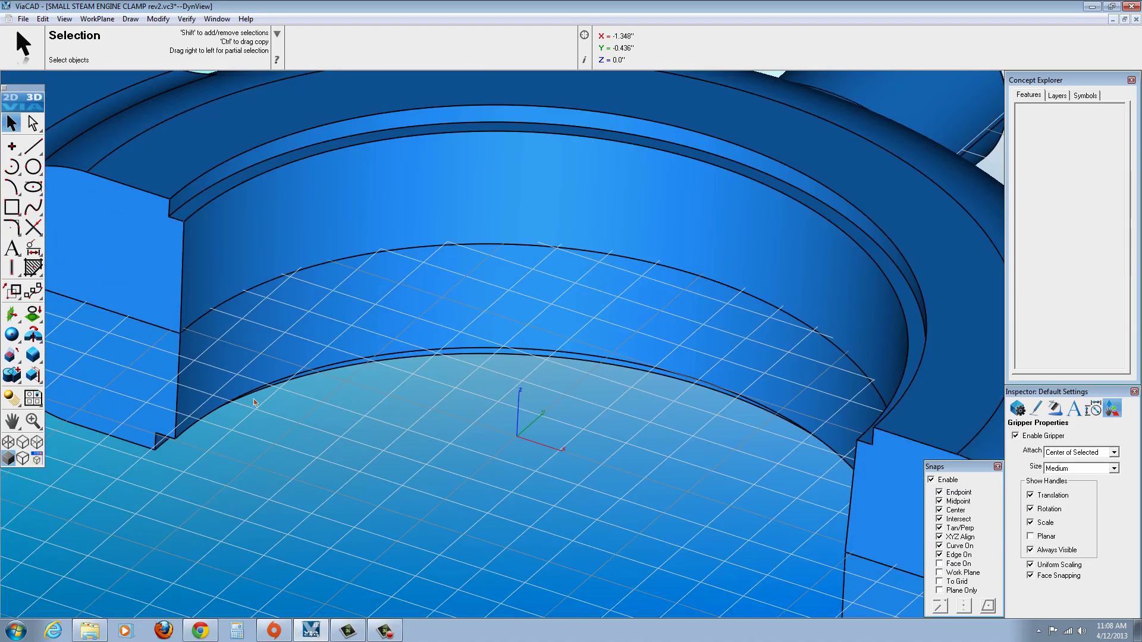
{"action": "left_click", "coordinate": [94, 19]}
{"action": "left_click", "coordinate": [113, 214]}
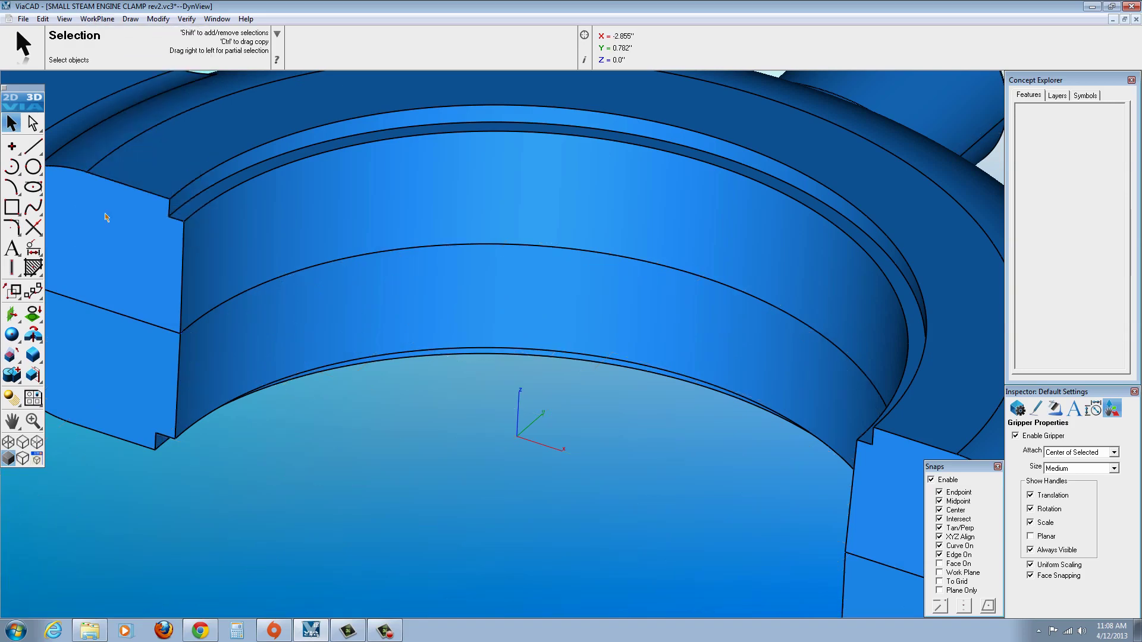
Examine the taper of the lug's parting face above and below the split line in the left side view
{"action": "left_click", "coordinate": [65, 19]}
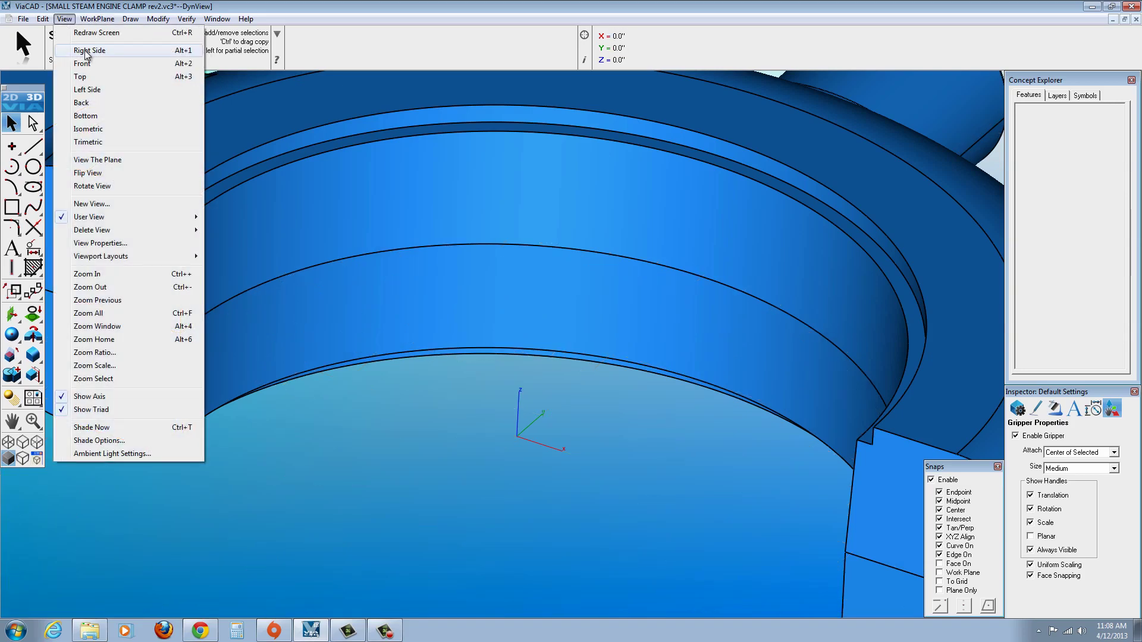
{"action": "left_click", "coordinate": [88, 90]}
{"action": "scroll", "coordinate": [541, 344], "scroll_direction": "up", "scroll_amount": 10}
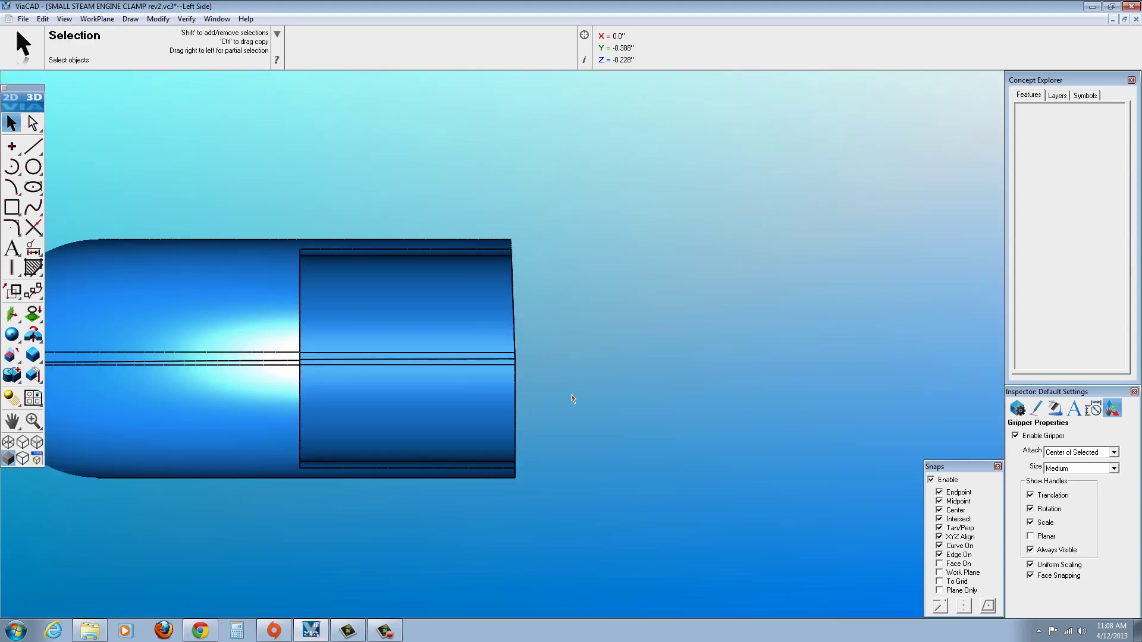
{"action": "scroll", "coordinate": [464, 380], "scroll_direction": "down", "scroll_amount": 2}
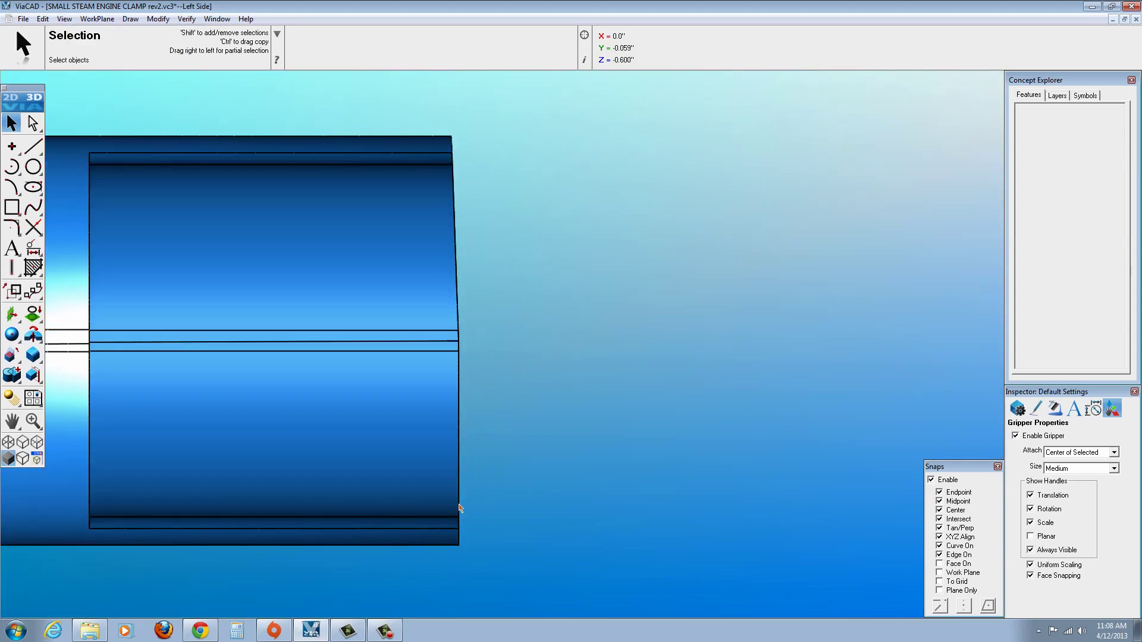
{"action": "scroll", "coordinate": [469, 387], "scroll_direction": "up", "scroll_amount": 1}
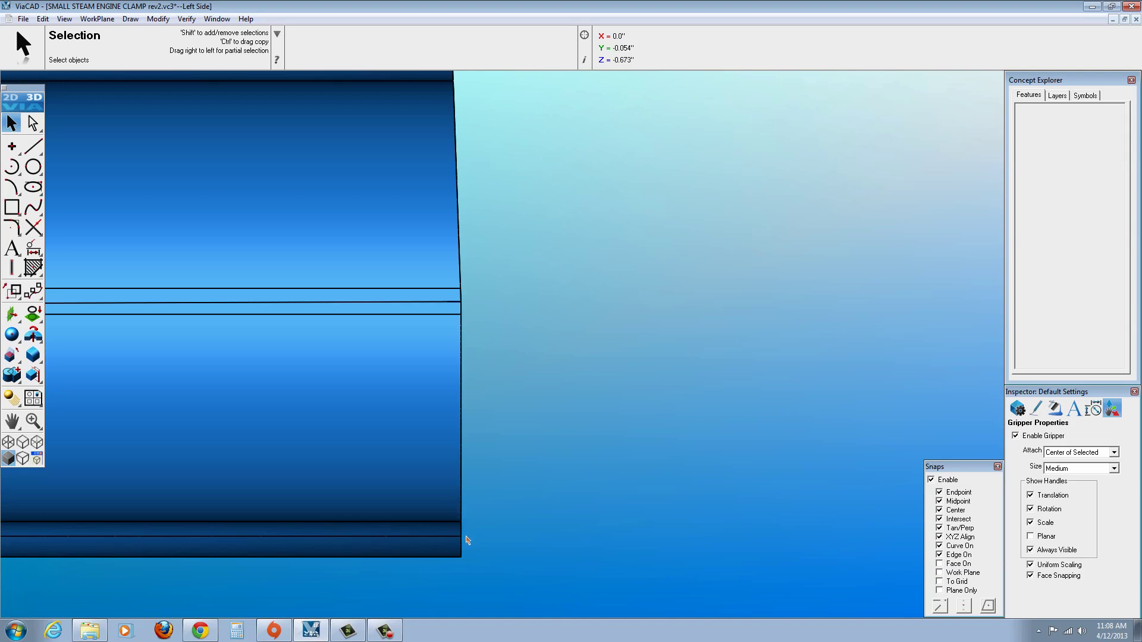
{"action": "scroll", "coordinate": [480, 342], "scroll_direction": "down", "scroll_amount": 4}
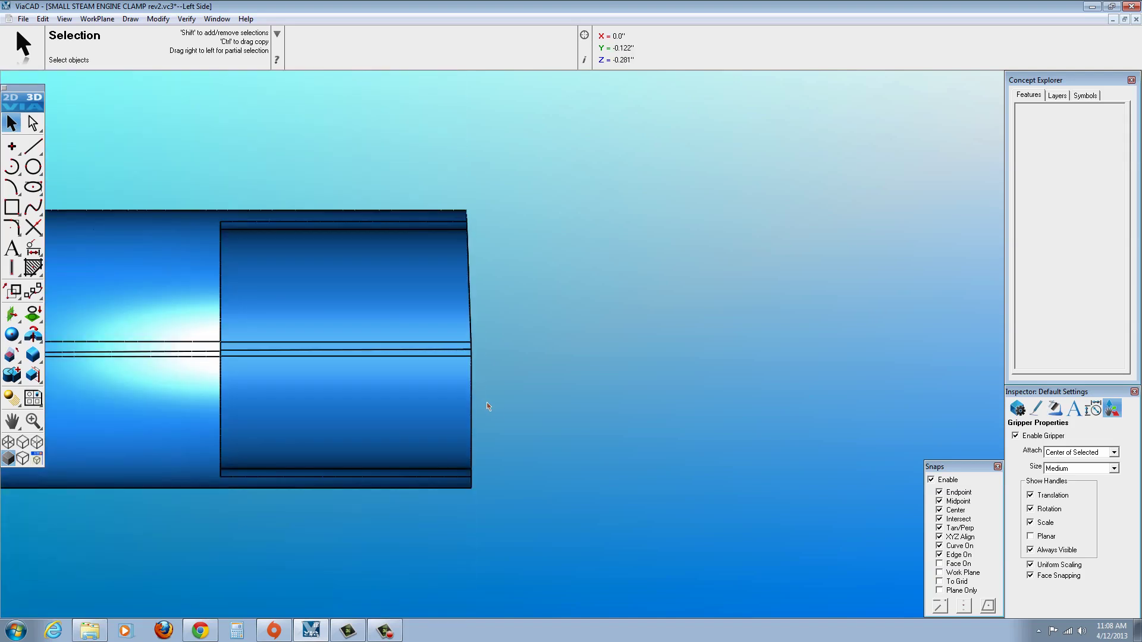
{"action": "middle_click_drag", "start_coordinate": [491, 402], "coordinate": [387, 424]}
{"action": "scroll", "coordinate": [385, 454], "scroll_direction": "down", "scroll_amount": 3}
{"action": "middle_click_drag", "start_coordinate": [487, 326], "coordinate": [274, 372]}
{"action": "scroll", "coordinate": [274, 373], "scroll_direction": "up", "scroll_amount": 6}
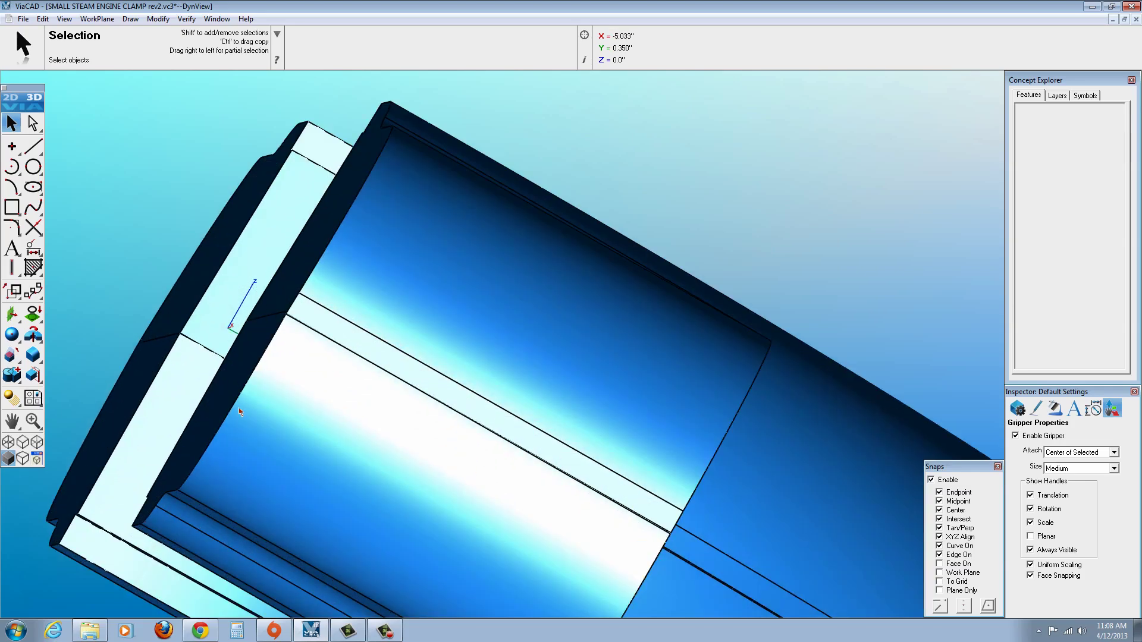
Check the parting face taper of the opposite lug in the right side view and return to an angled view
{"action": "middle_click_drag", "start_coordinate": [240, 412], "coordinate": [211, 254]}
{"action": "left_click", "coordinate": [64, 18]}
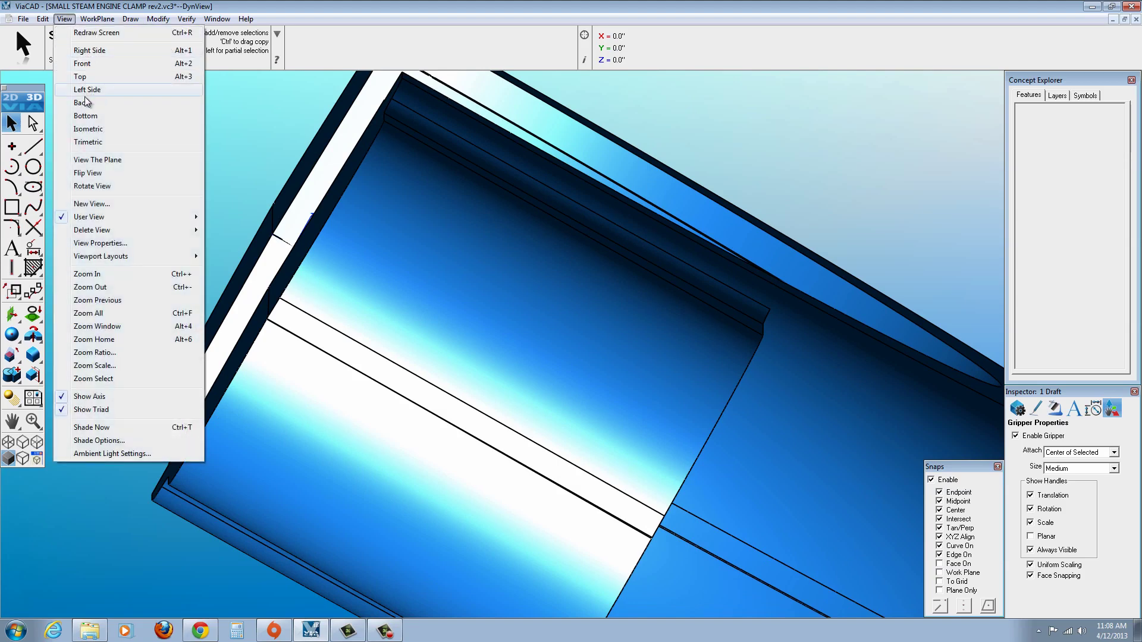
{"action": "left_click", "coordinate": [89, 51]}
{"action": "scroll", "coordinate": [569, 348], "scroll_direction": "up", "scroll_amount": 5}
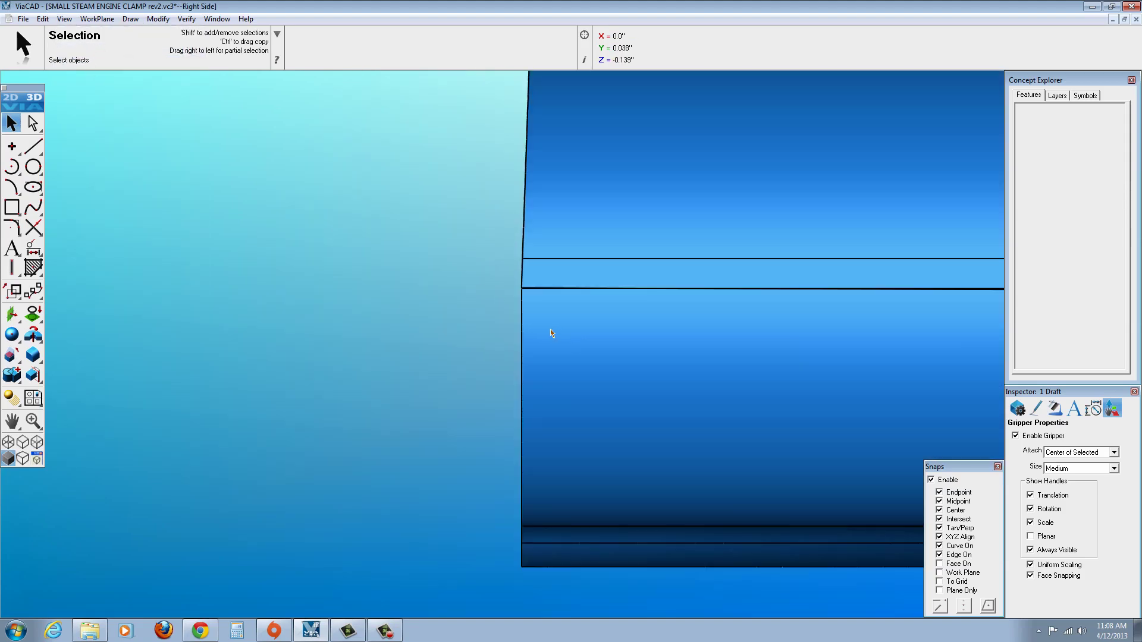
{"action": "middle_click_drag", "start_coordinate": [546, 329], "coordinate": [553, 417]}
{"action": "scroll", "coordinate": [449, 403], "scroll_direction": "up", "scroll_amount": 4}
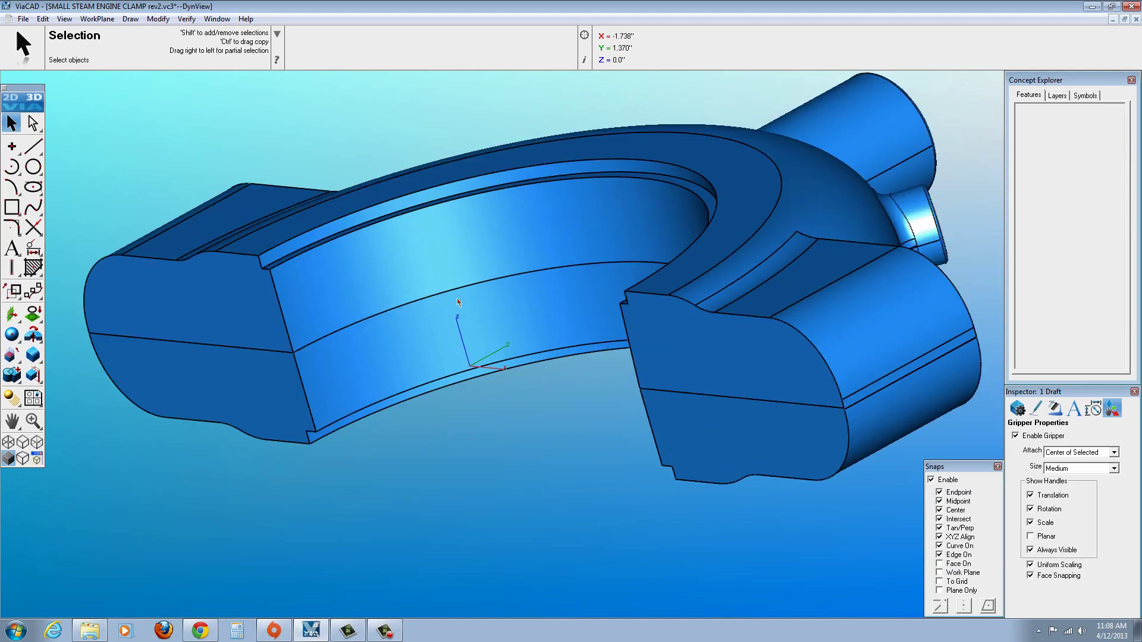
Select the clamp solid and review its three Draft entries at the end of the feature history
{"action": "left_click", "coordinate": [397, 349]}
{"action": "left_click", "coordinate": [1023, 112]}
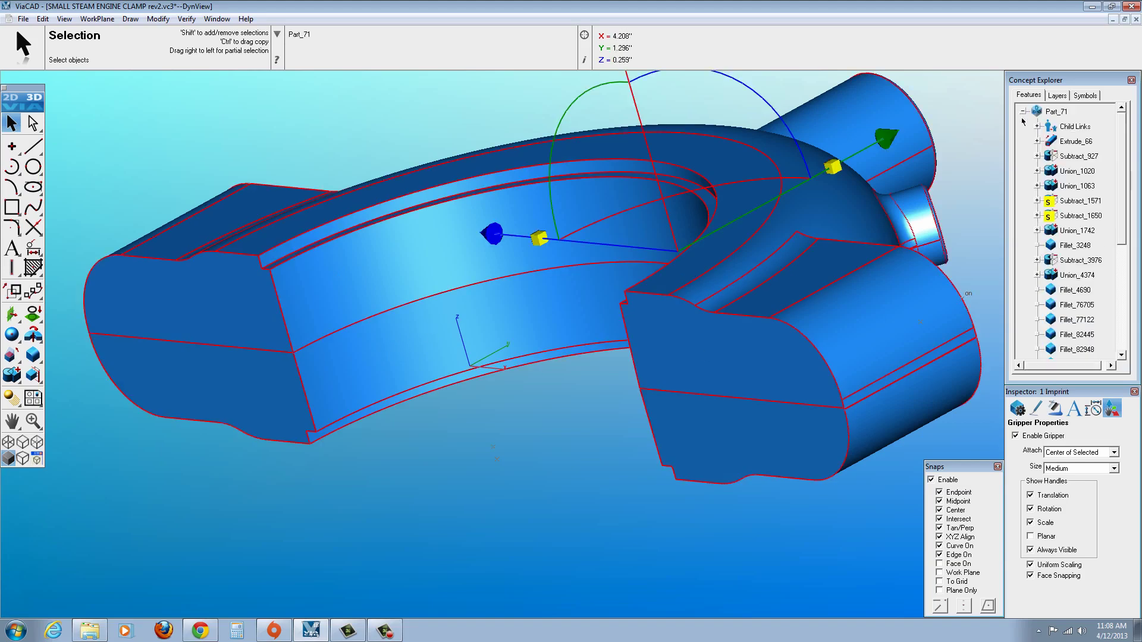
{"action": "left_click_drag", "start_coordinate": [1125, 198], "coordinate": [1120, 330]}
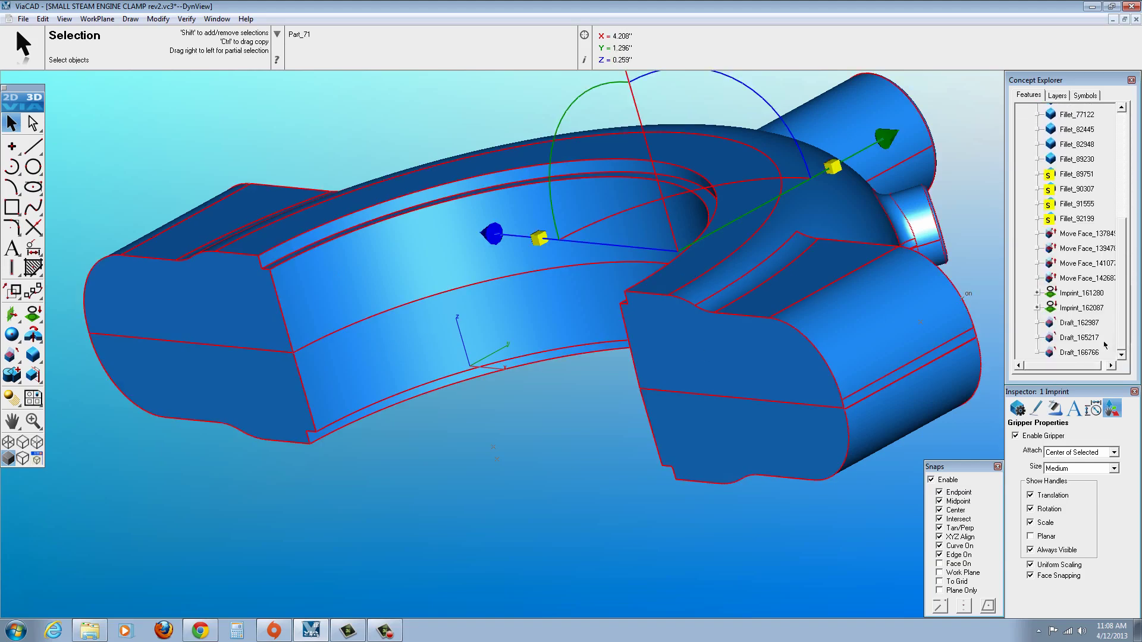
{"action": "left_click", "coordinate": [1069, 338]}
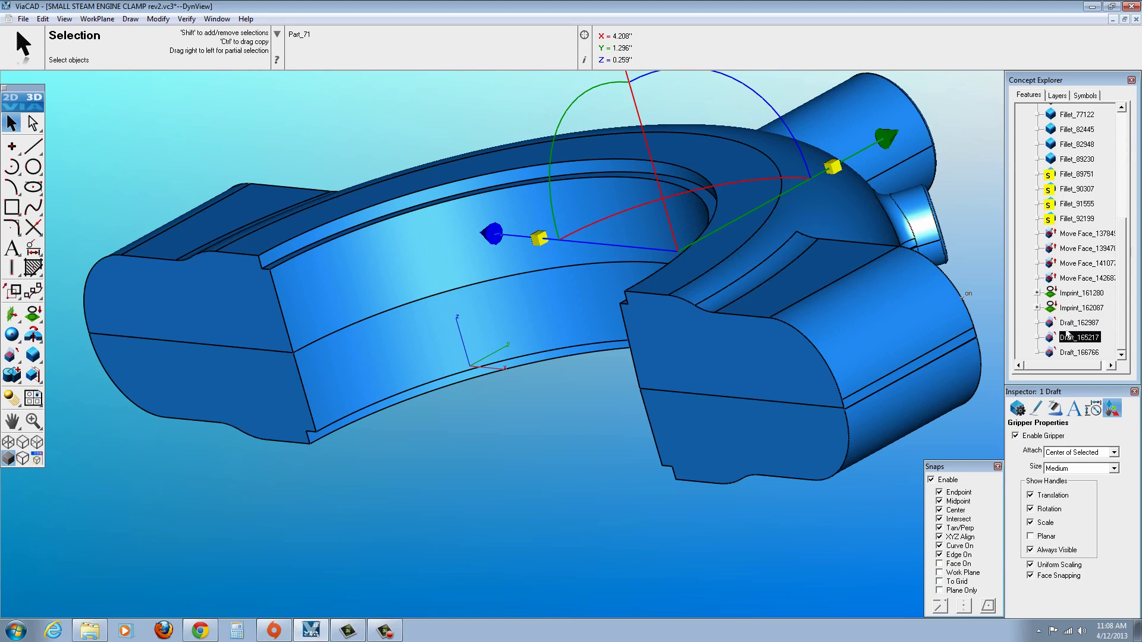
{"action": "left_click", "coordinate": [1065, 324]}
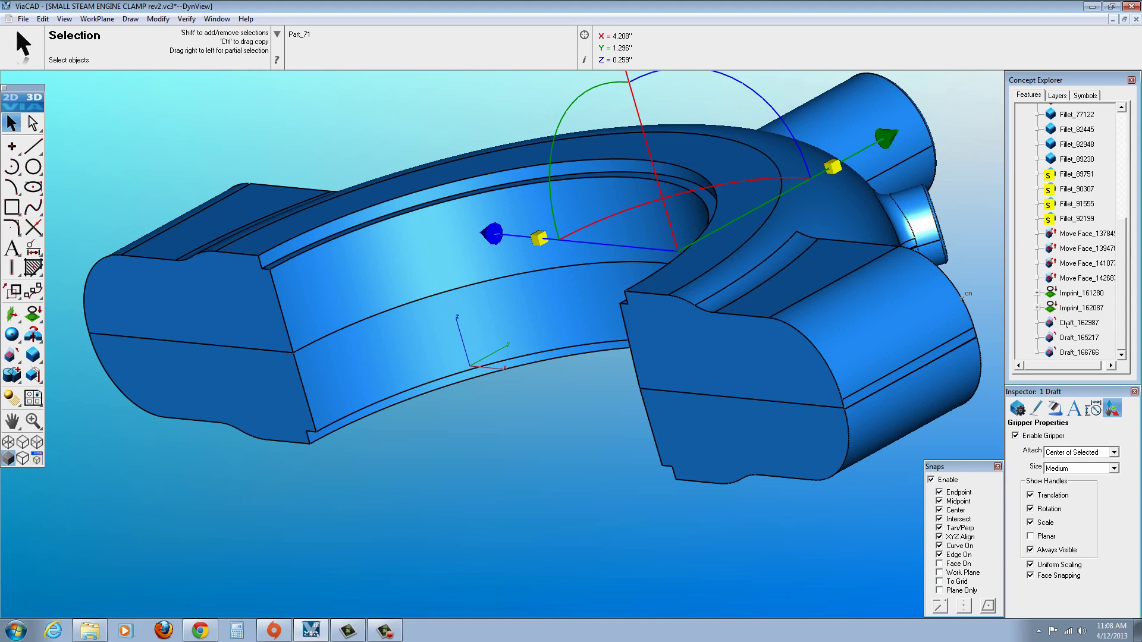
{"action": "left_click", "coordinate": [1050, 353]}
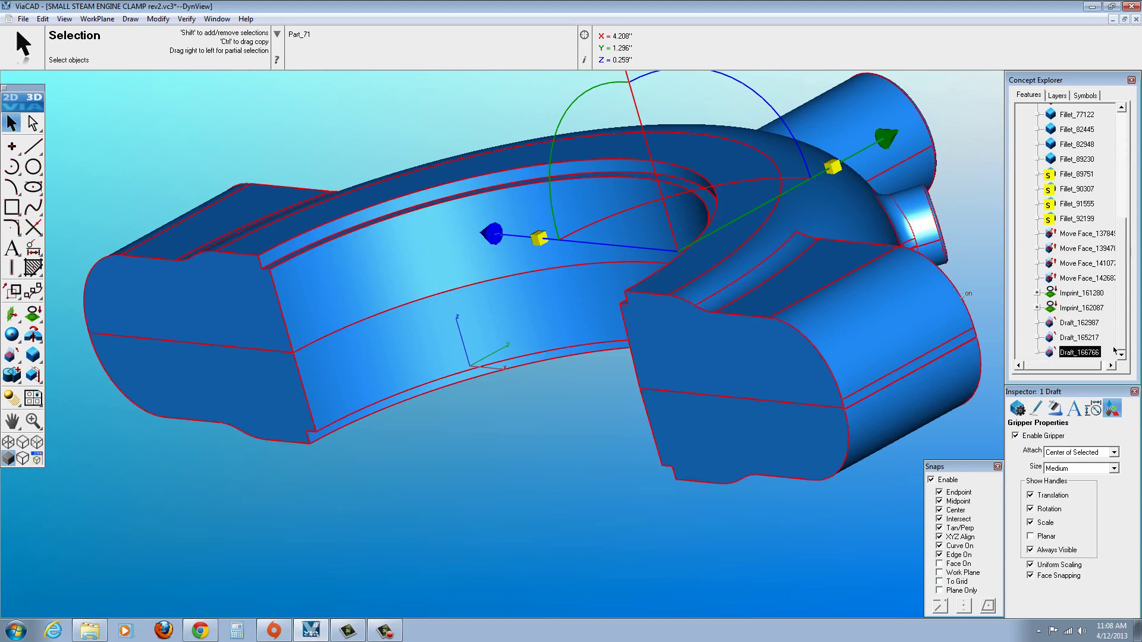
{"action": "left_click", "coordinate": [1055, 322]}
{"action": "left_click", "coordinate": [1056, 337]}
{"action": "left_click", "coordinate": [1056, 353]}
{"action": "left_click", "coordinate": [482, 438]}
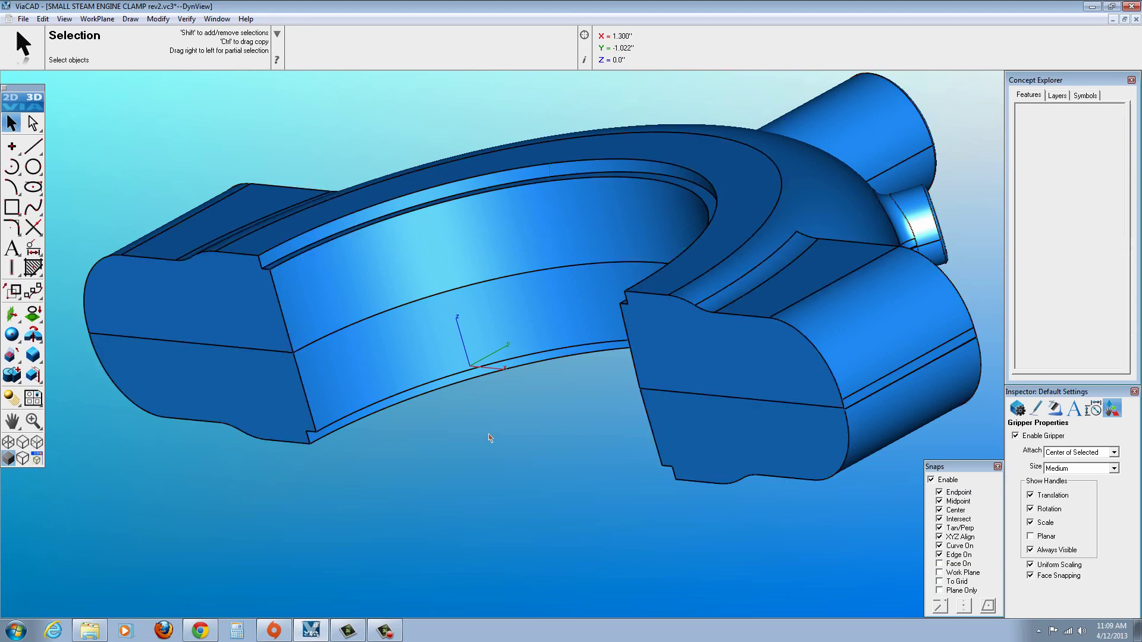
Show the work plane grid again with the whole clamp in an angled view from above
{"action": "middle_click_drag", "start_coordinate": [519, 422], "coordinate": [299, 386]}
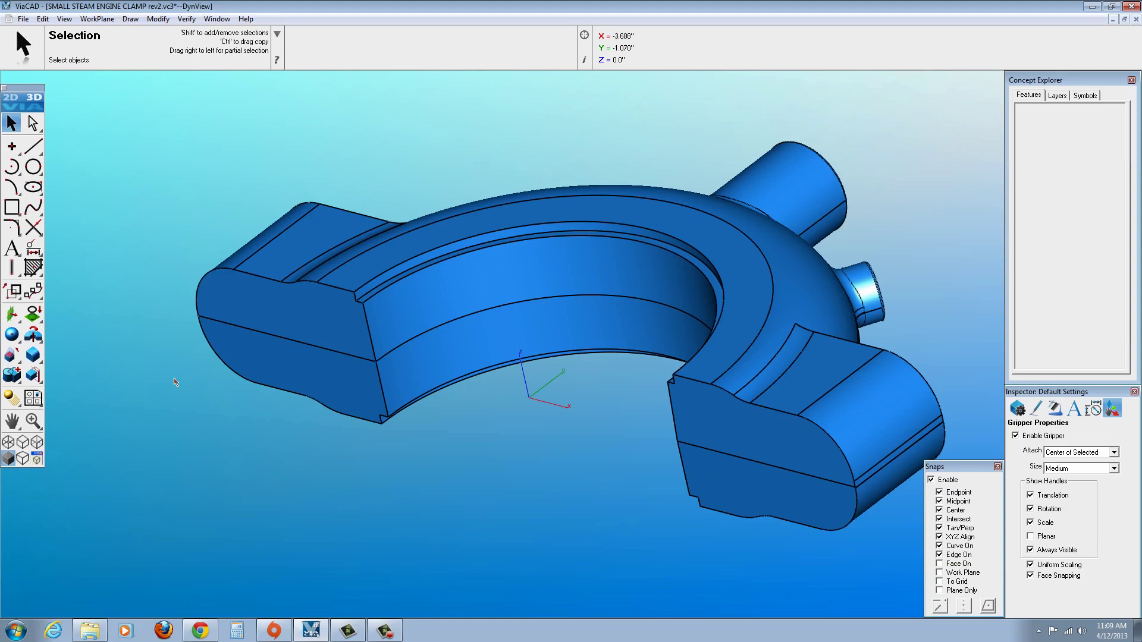
{"action": "scroll", "coordinate": [278, 321], "scroll_direction": "down", "scroll_amount": 2}
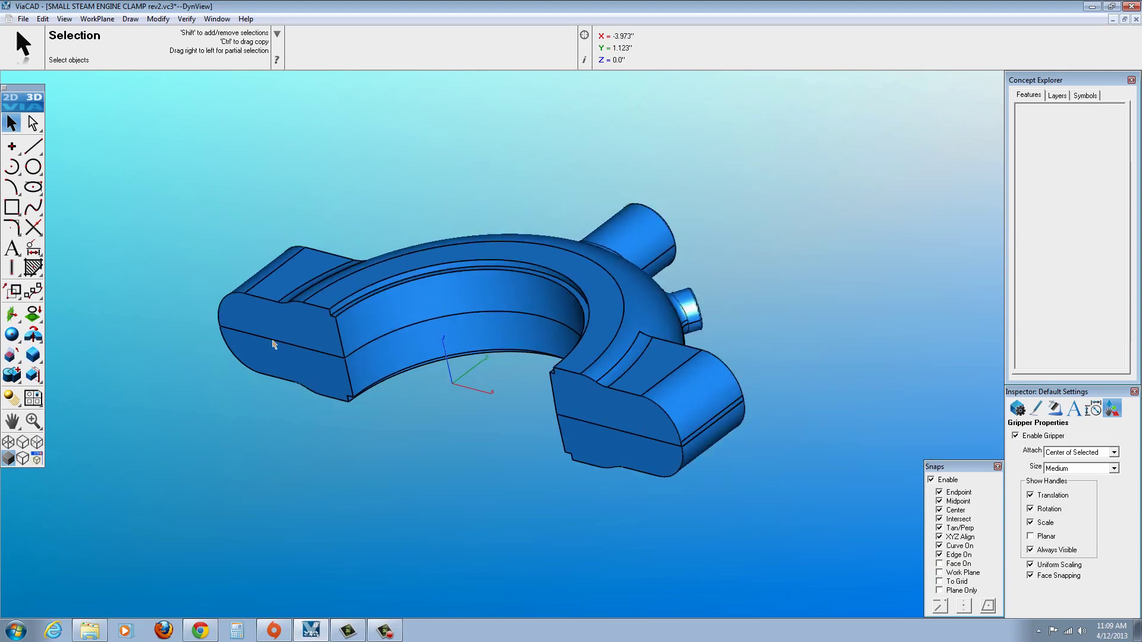
{"action": "middle_click_drag", "start_coordinate": [354, 275], "coordinate": [441, 343]}
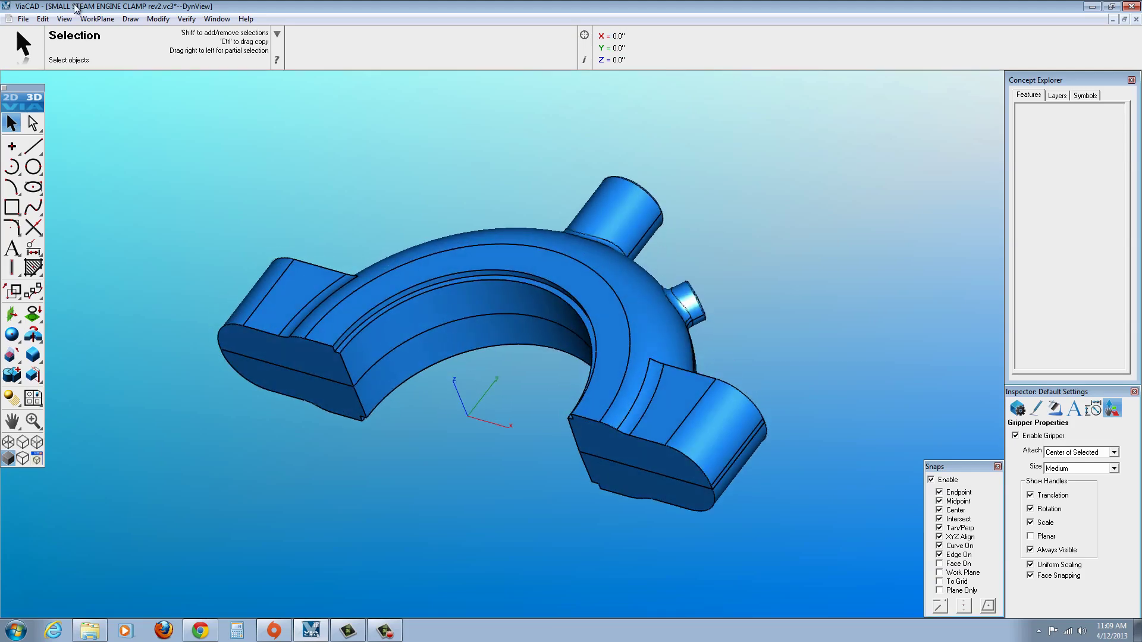
{"action": "left_click", "coordinate": [97, 19]}
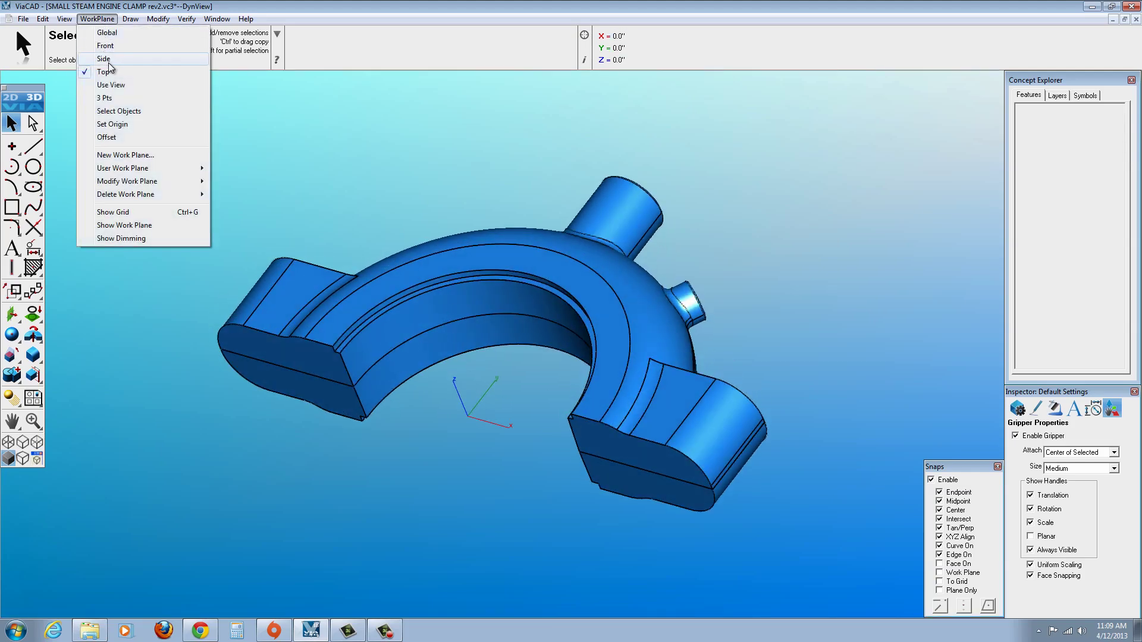
{"action": "left_click", "coordinate": [108, 212]}
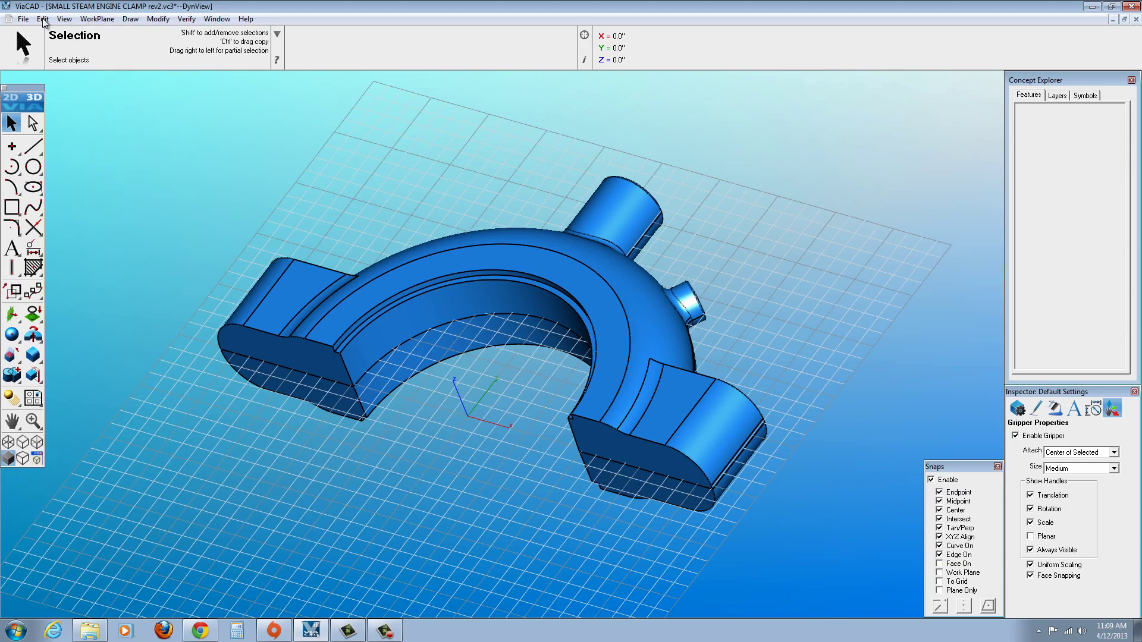
Enable grid snapping and draw a diagonal rectangle around the clamp from X 6, Y -1 to X -5.5, Y 5
{"action": "left_click", "coordinate": [12, 207]}
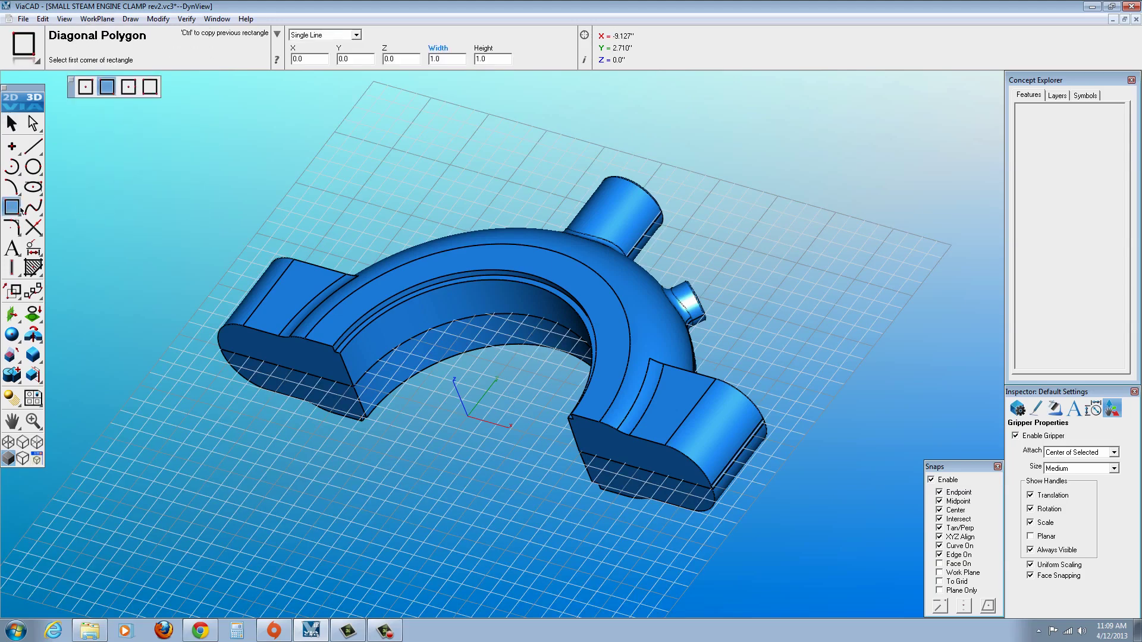
{"action": "left_click", "coordinate": [939, 582]}
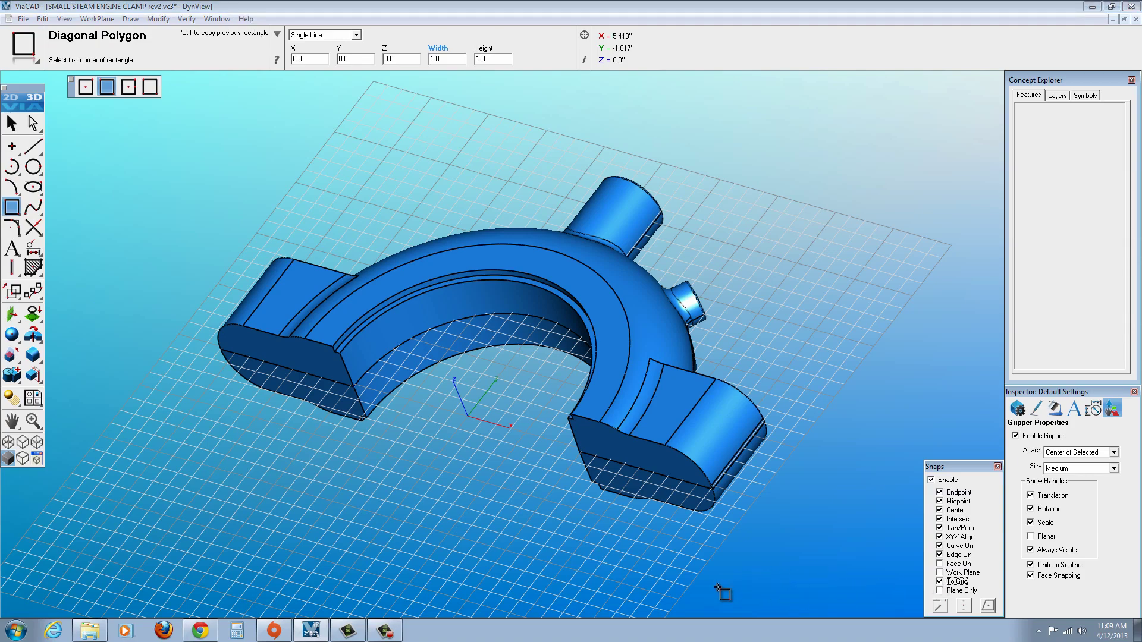
{"action": "left_click", "coordinate": [775, 569]}
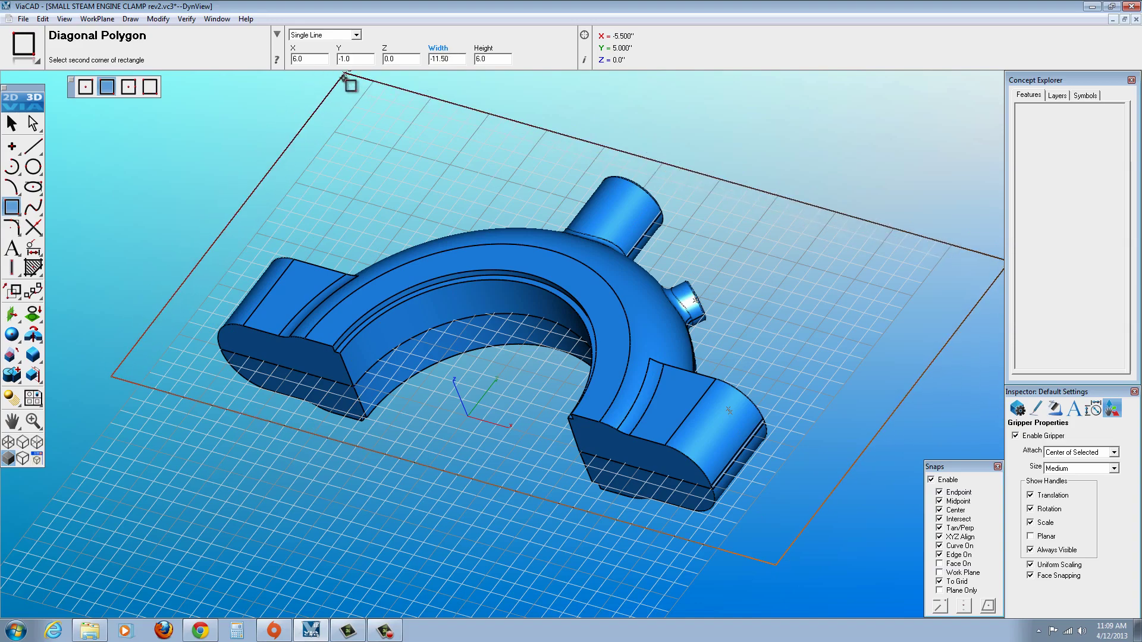
{"action": "left_click", "coordinate": [344, 76]}
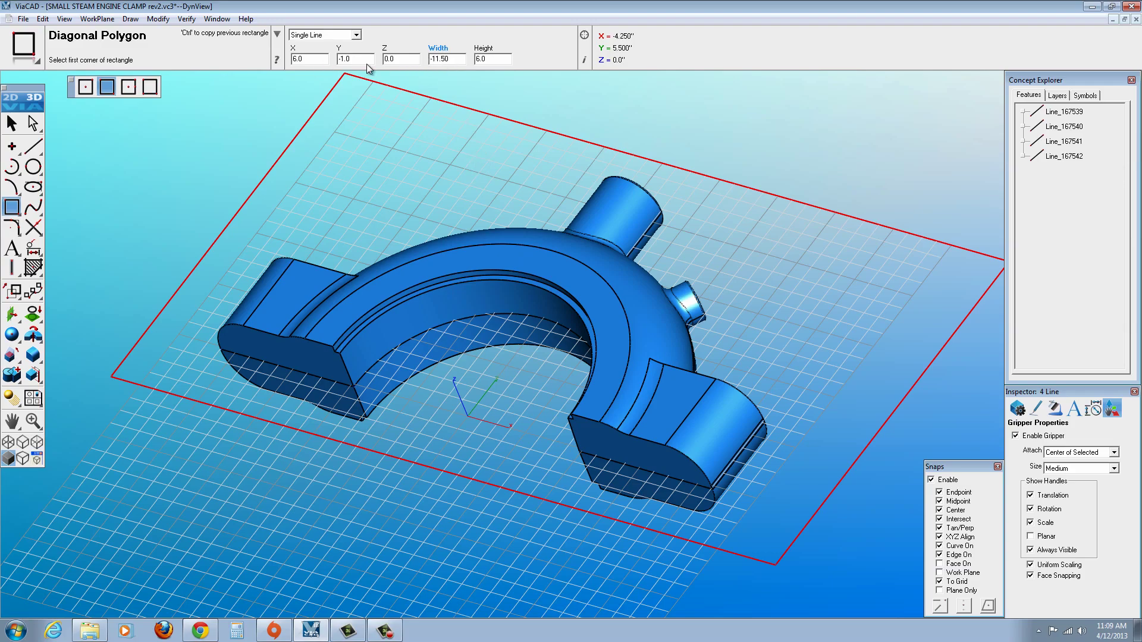
Extrude the rectangle around the clamp into a solid block, switching the extrusion method from MidPlane to Distance with a distance of 2
{"action": "middle_click_drag", "start_coordinate": [350, 184], "coordinate": [184, 181]}
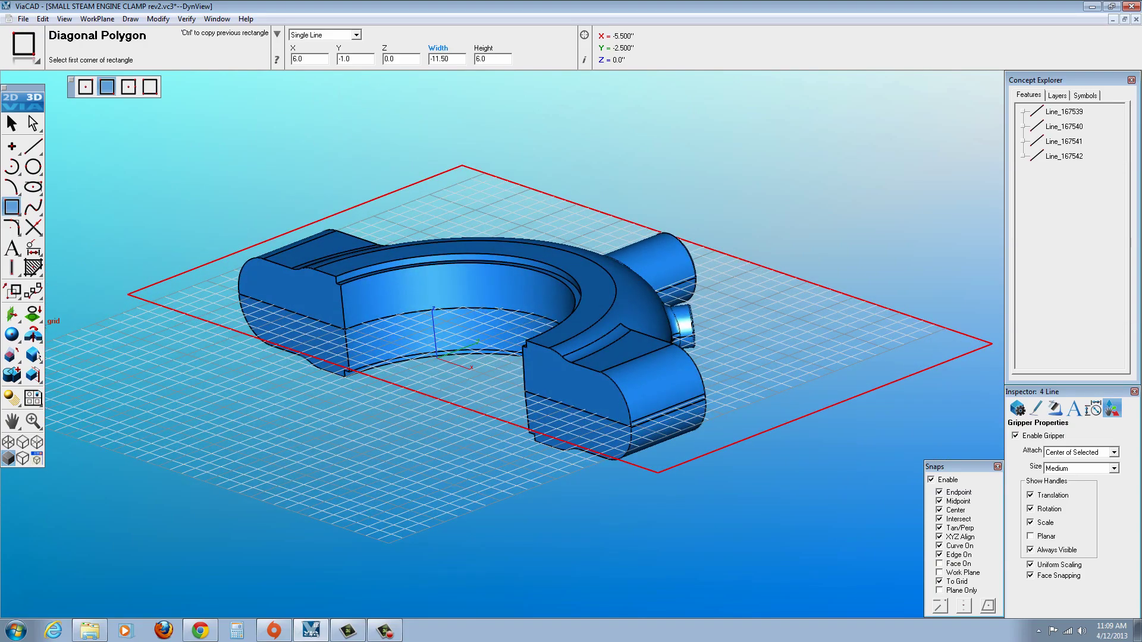
{"action": "left_click_drag", "start_coordinate": [33, 335], "coordinate": [86, 334]}
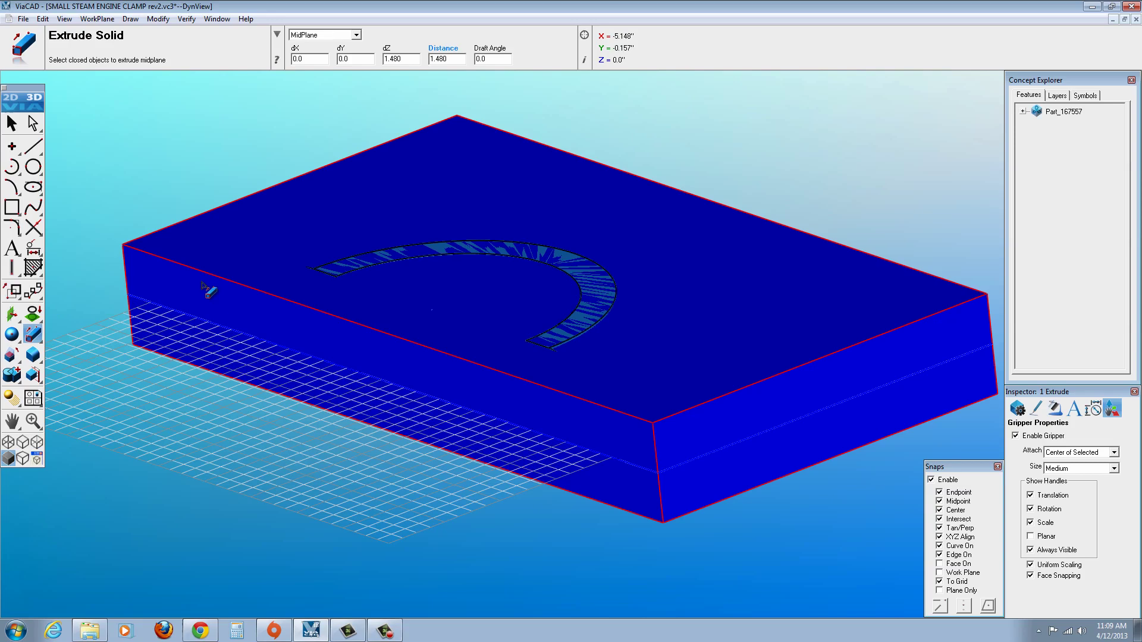
{"action": "left_click", "coordinate": [356, 34]}
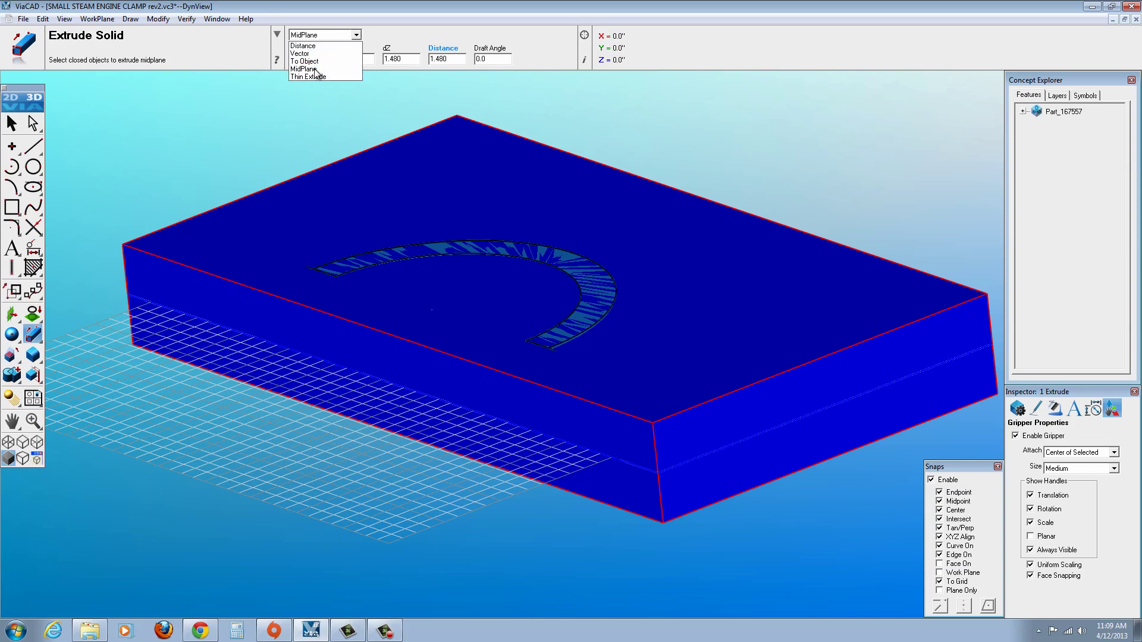
{"action": "left_click", "coordinate": [323, 46]}
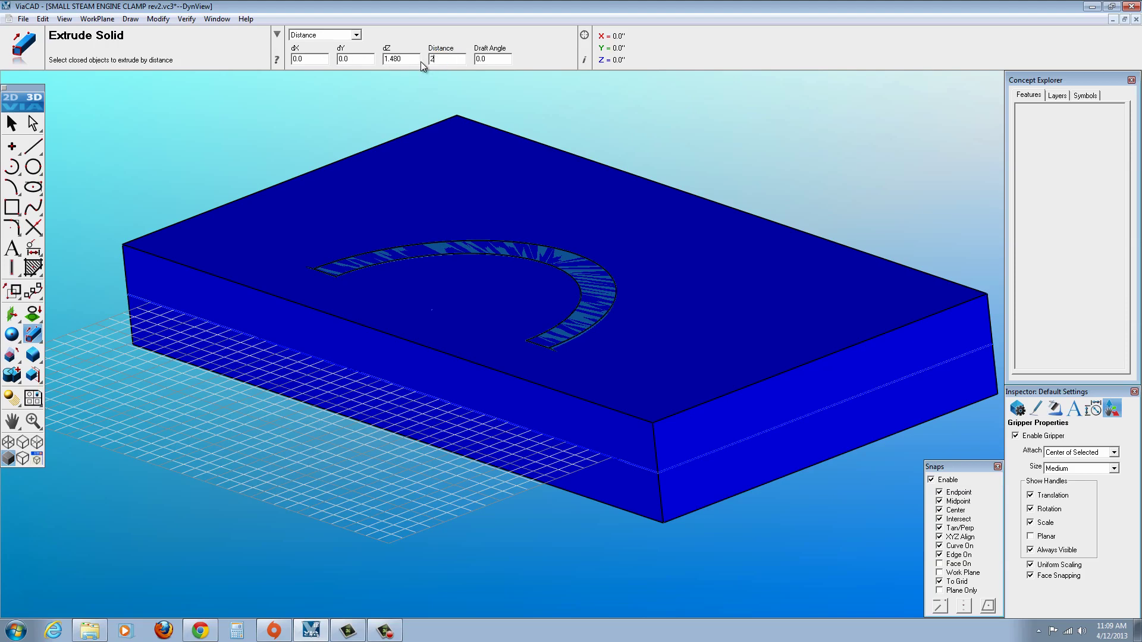
{"action": "type", "text": "2"}
{"action": "key", "text": "Return"}
Select the extruded block and delete it, keeping the rectangle around the clamp
{"action": "left_click", "coordinate": [11, 123]}
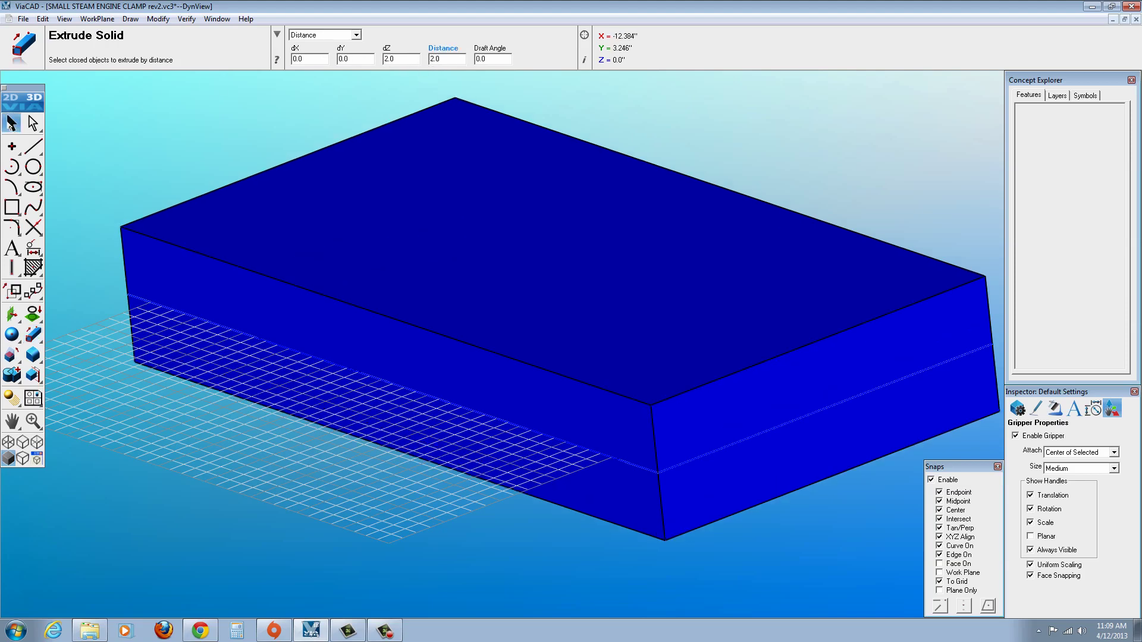
{"action": "left_click", "coordinate": [179, 220]}
{"action": "key", "text": "Escape"}
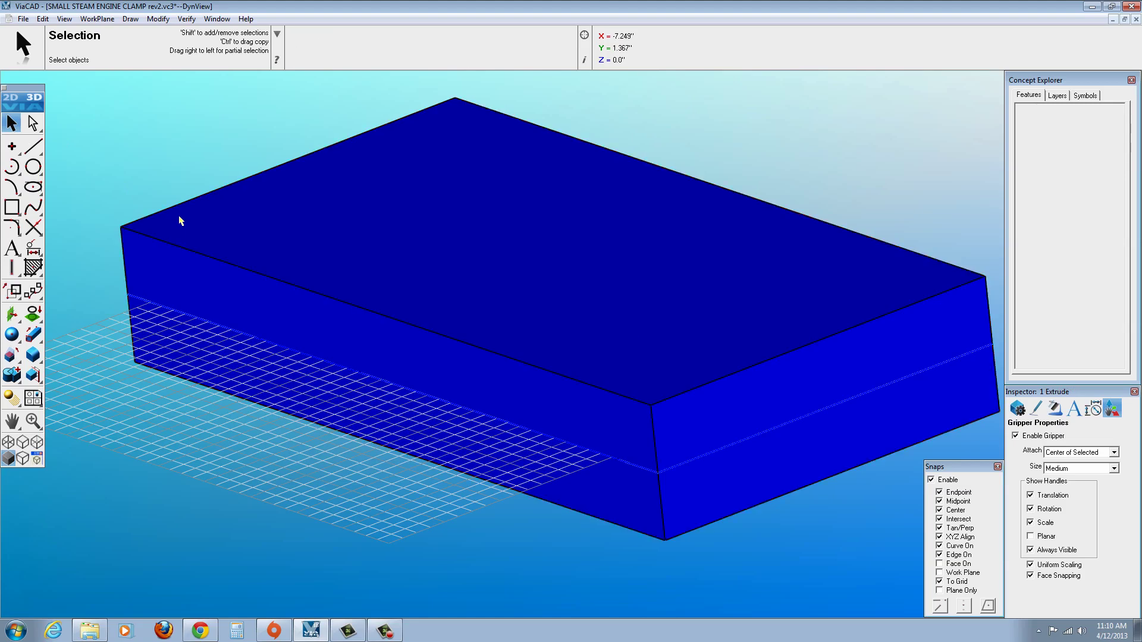
{"action": "left_click", "coordinate": [157, 224]}
{"action": "key", "text": "Delete"}
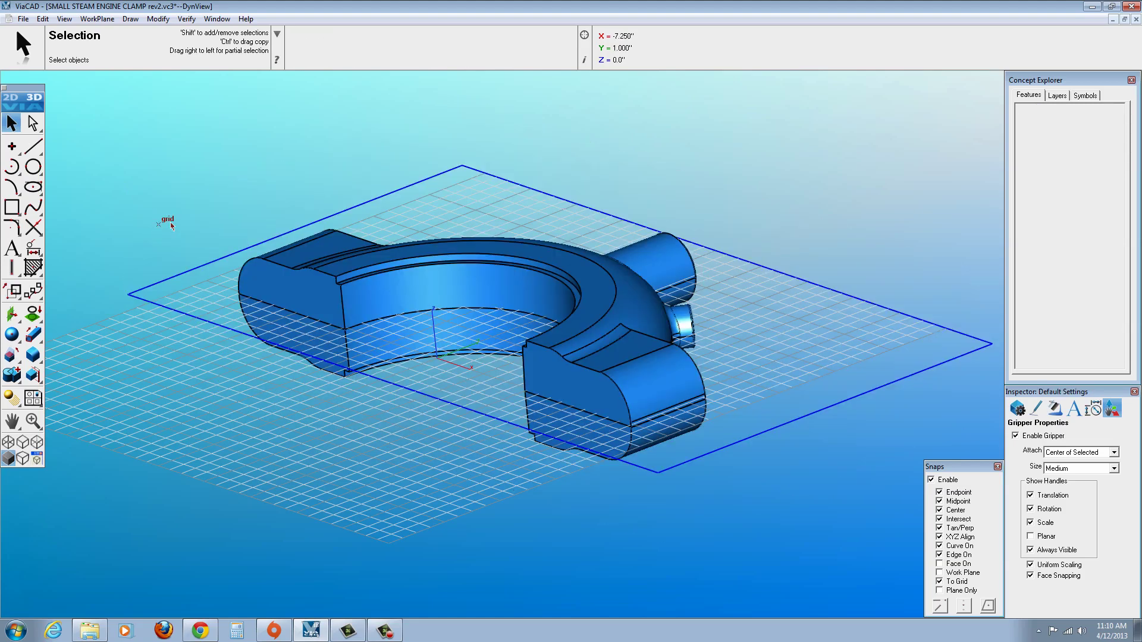
Extrude the chained rectangle around the clamp into a solid block using the Distance method with a distance of 2.0
{"action": "left_click", "coordinate": [33, 335]}
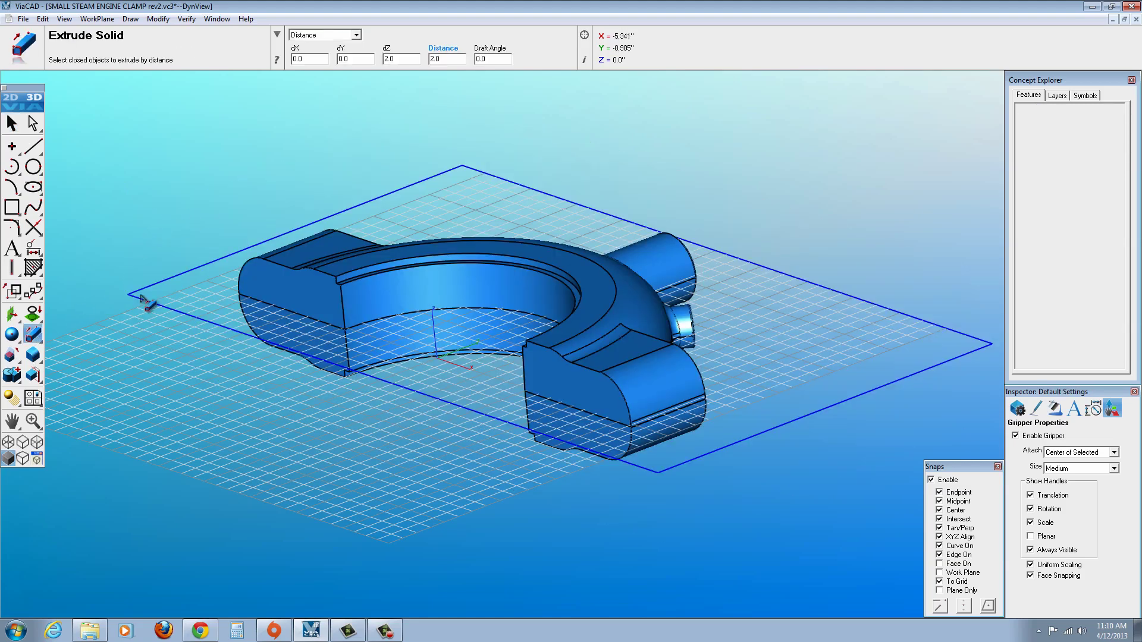
{"action": "left_click", "coordinate": [143, 304]}
{"action": "left_click", "coordinate": [594, 354]}
{"action": "right_click", "coordinate": [176, 314]}
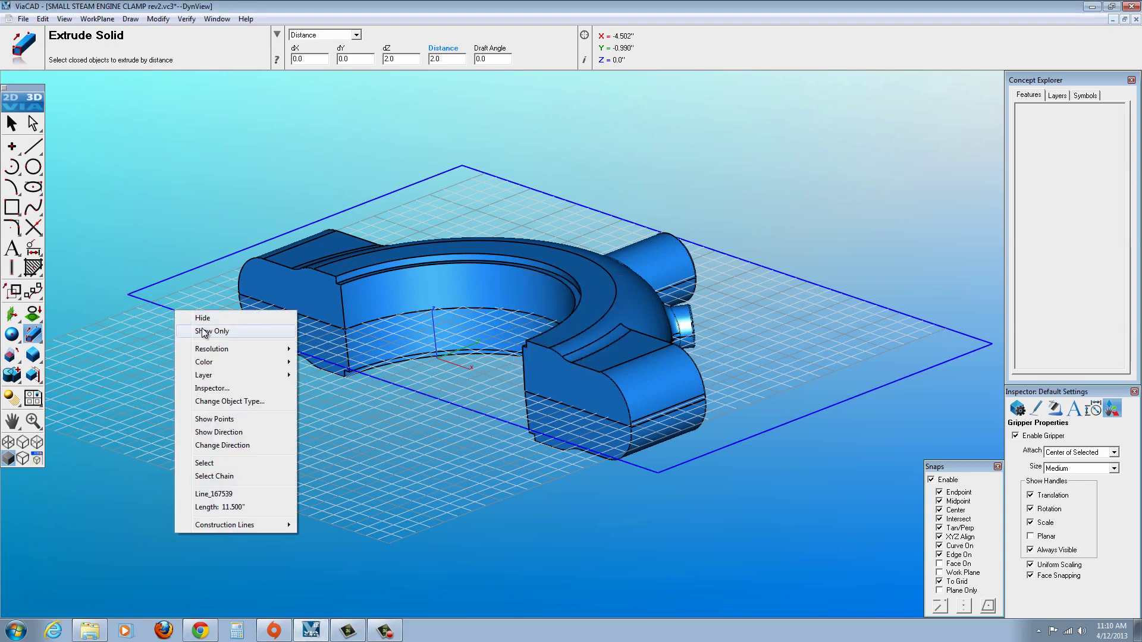
{"action": "left_click", "coordinate": [214, 477]}
Inspect the extruded block's position relative to the clamp from below, in isometric view and from an angled close-up
{"action": "middle_click_drag", "start_coordinate": [342, 381], "coordinate": [342, 333]}
{"action": "middle_click_drag", "start_coordinate": [387, 244], "coordinate": [297, 159]}
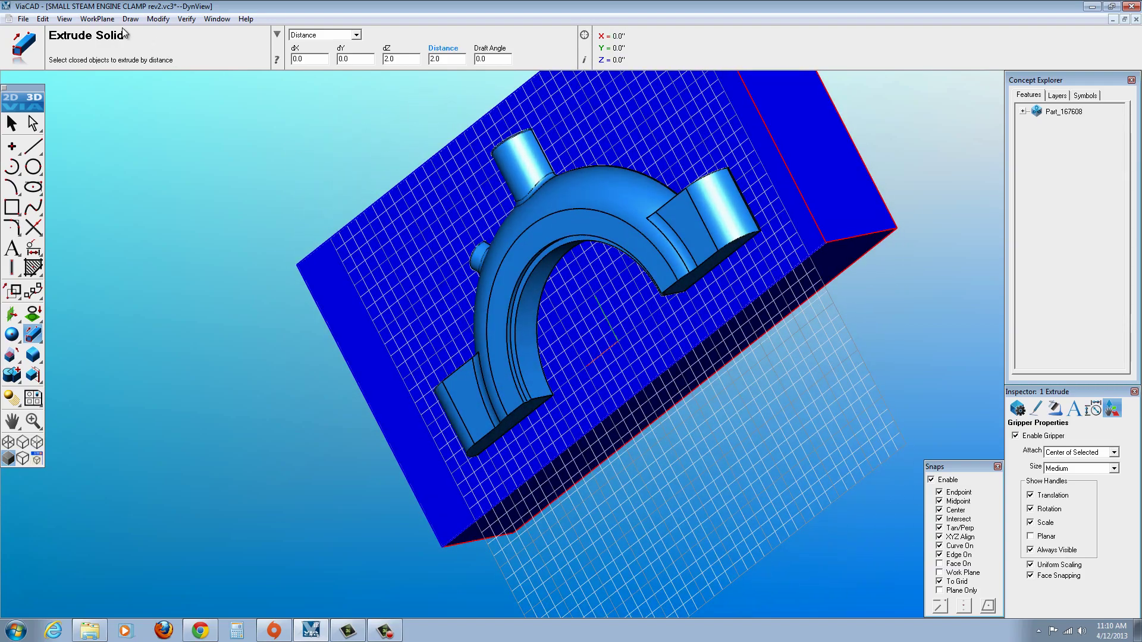
{"action": "left_click", "coordinate": [64, 19]}
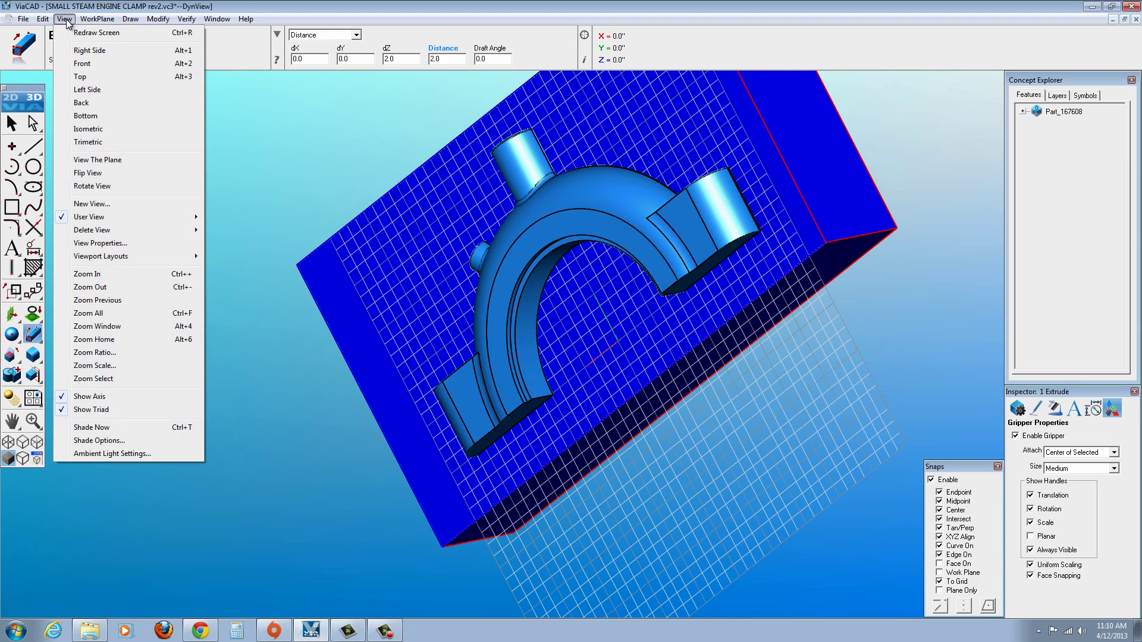
{"action": "left_click", "coordinate": [88, 129]}
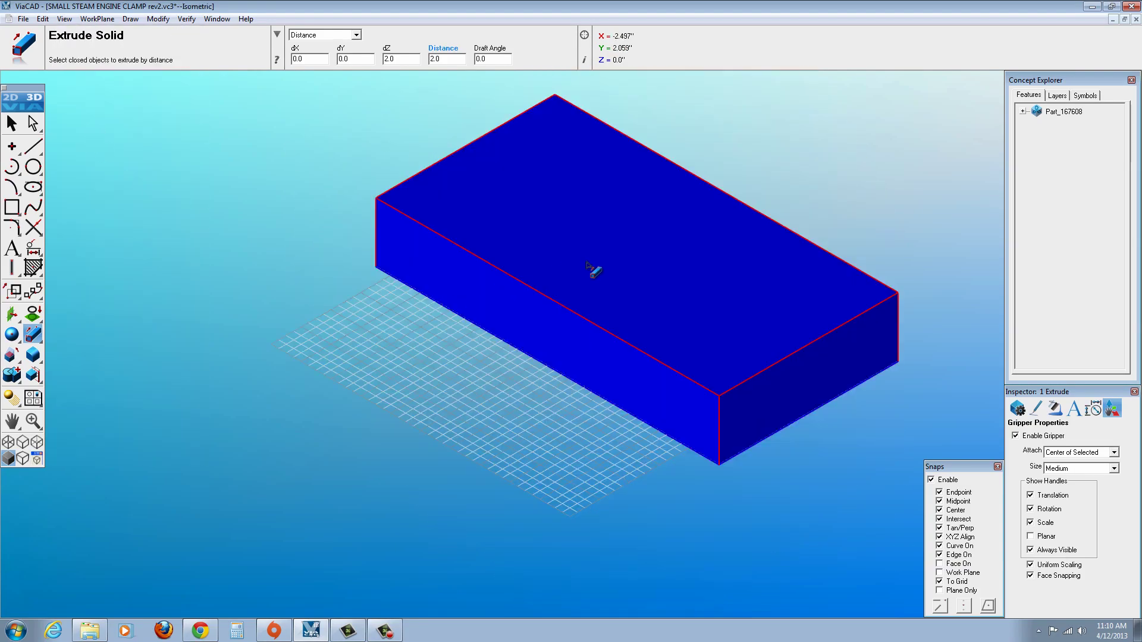
{"action": "middle_click_drag", "start_coordinate": [617, 266], "coordinate": [694, 248]}
{"action": "scroll", "coordinate": [635, 256], "scroll_direction": "up", "scroll_amount": 3}
{"action": "scroll", "coordinate": [635, 256], "scroll_direction": "up", "scroll_amount": 2}
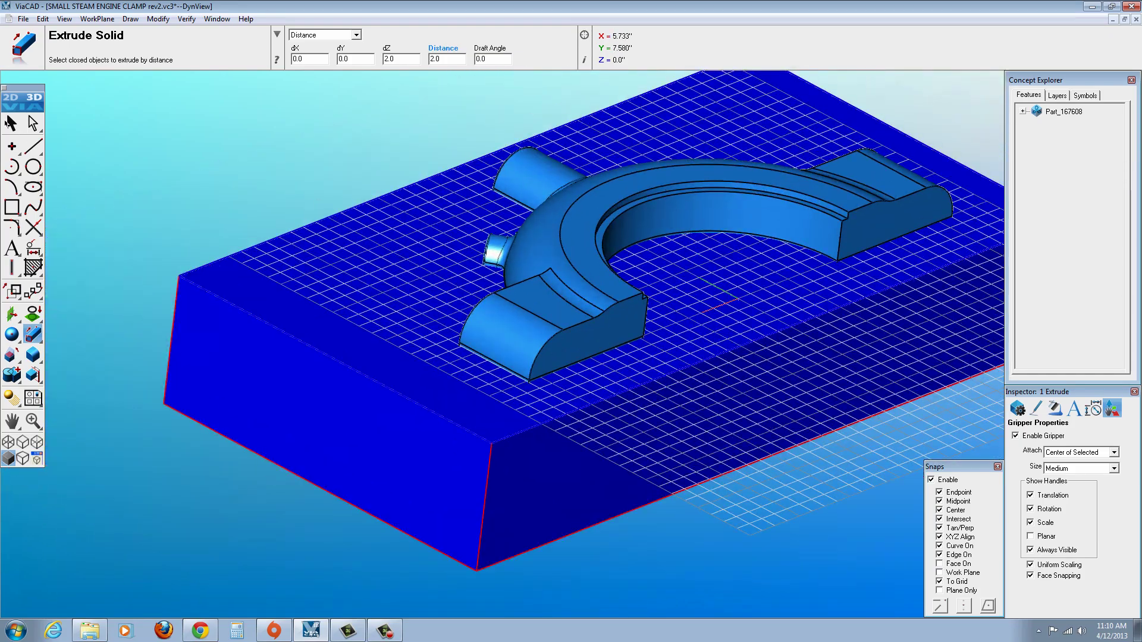
Recolour the extruded block gray through its pen properties and deselect it
{"action": "key", "text": "Escape"}
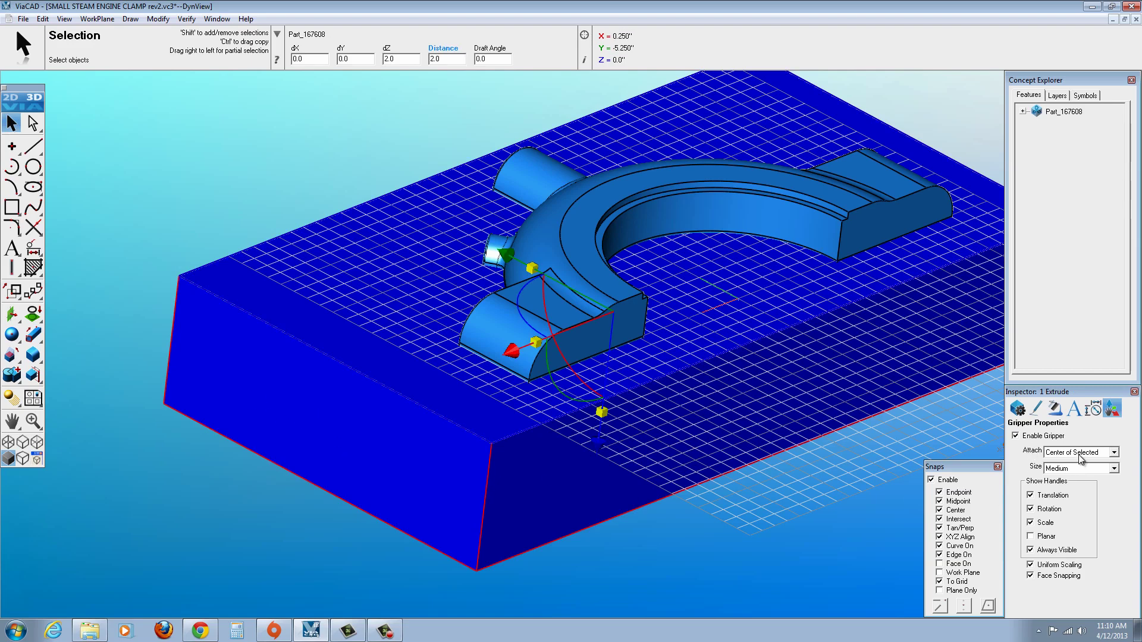
{"action": "left_click", "coordinate": [1055, 410]}
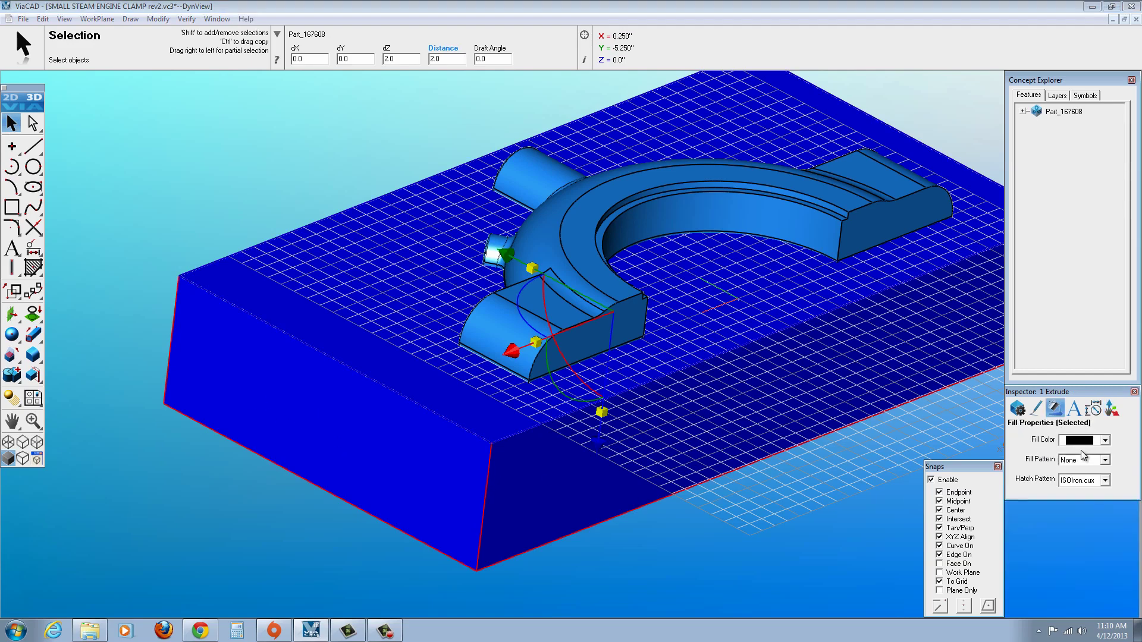
{"action": "left_click", "coordinate": [1017, 409]}
{"action": "left_click", "coordinate": [1036, 408]}
{"action": "left_click", "coordinate": [1088, 456]}
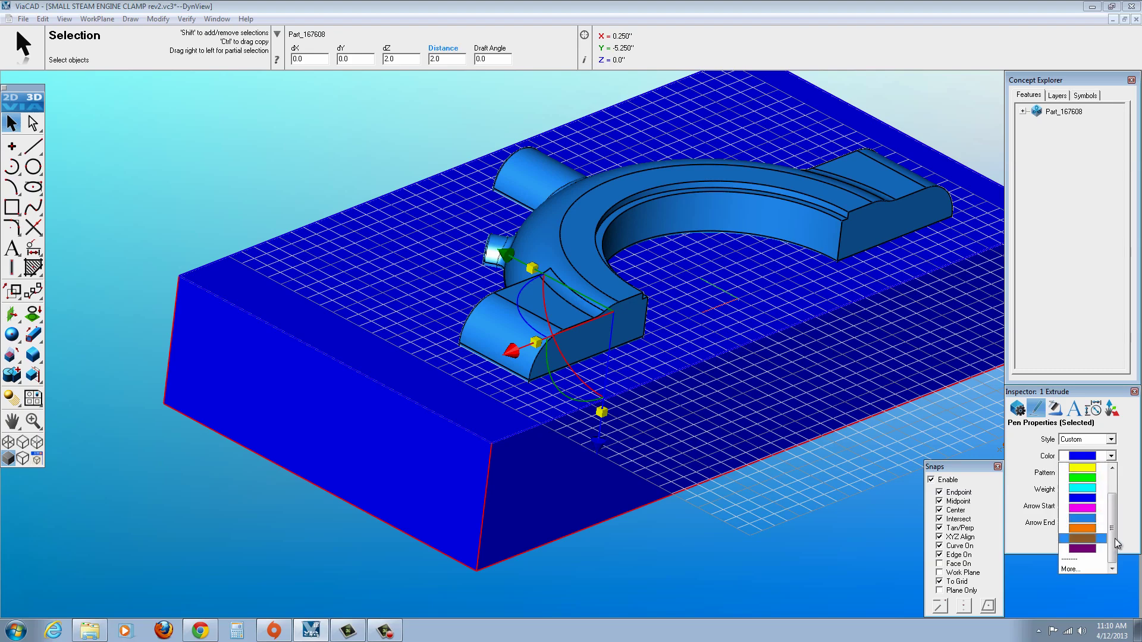
{"action": "left_click_drag", "start_coordinate": [1116, 545], "coordinate": [1116, 521]}
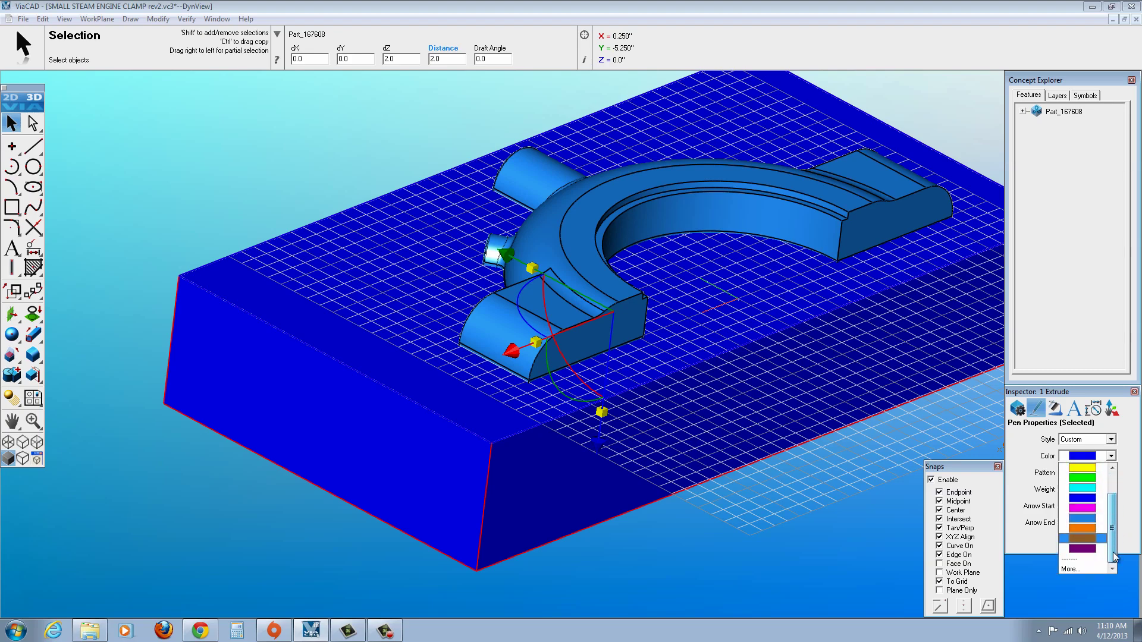
{"action": "left_click", "coordinate": [1082, 488]}
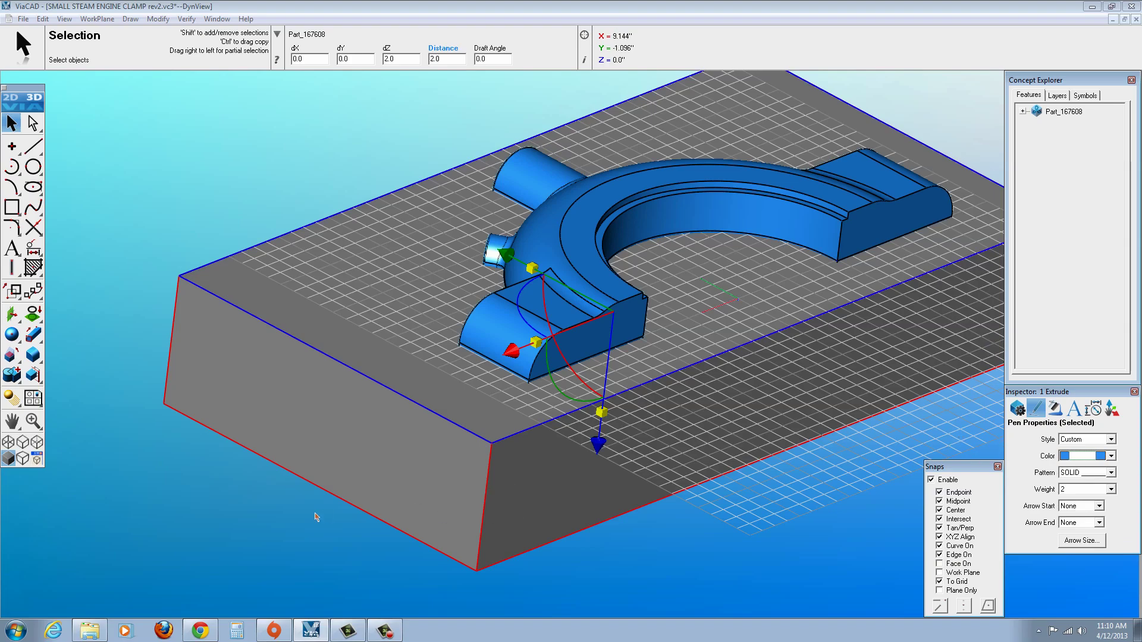
{"action": "key", "text": "Escape"}
Hide the work plane grid with the block and clamp shown together
{"action": "scroll", "coordinate": [527, 351], "scroll_direction": "down", "scroll_amount": 3}
{"action": "scroll", "coordinate": [527, 351], "scroll_direction": "up", "scroll_amount": 3}
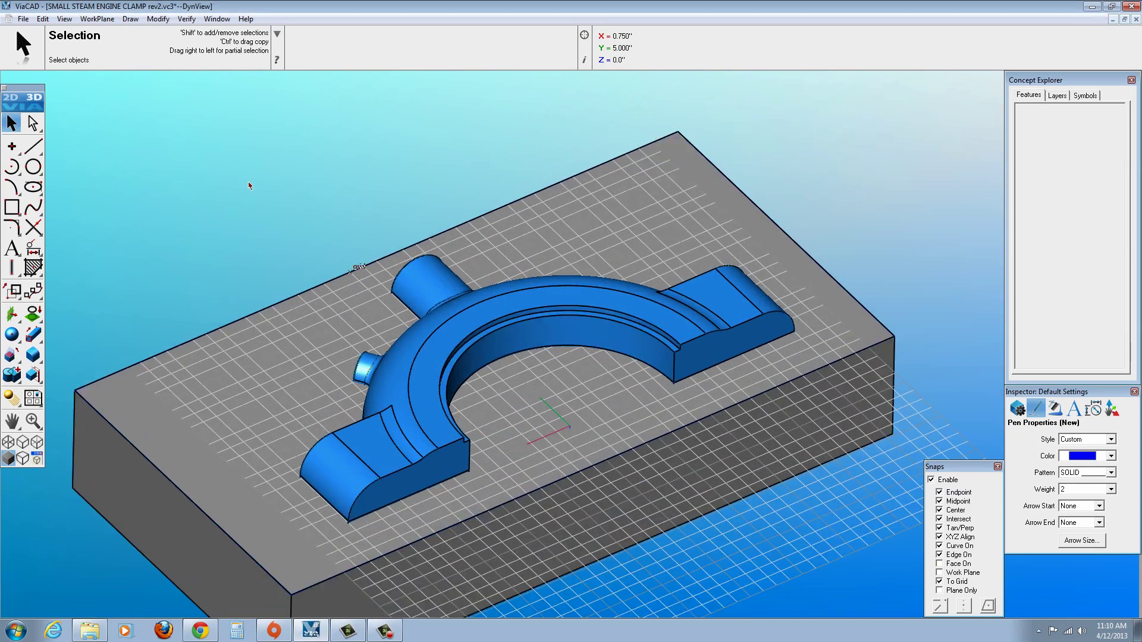
{"action": "left_click", "coordinate": [97, 19]}
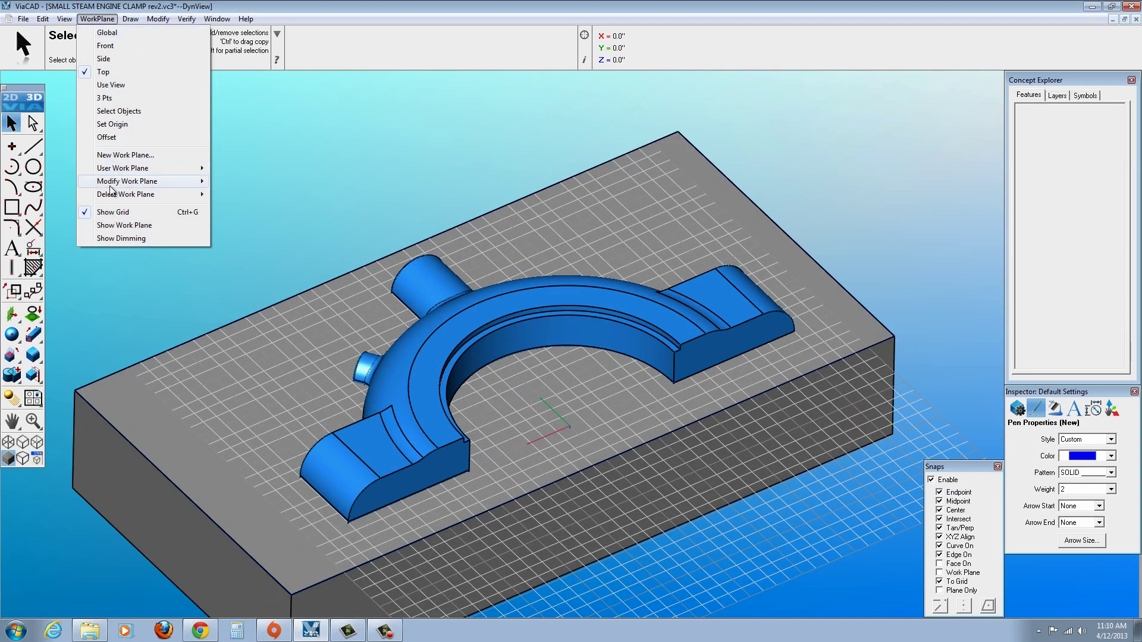
{"action": "left_click", "coordinate": [113, 212]}
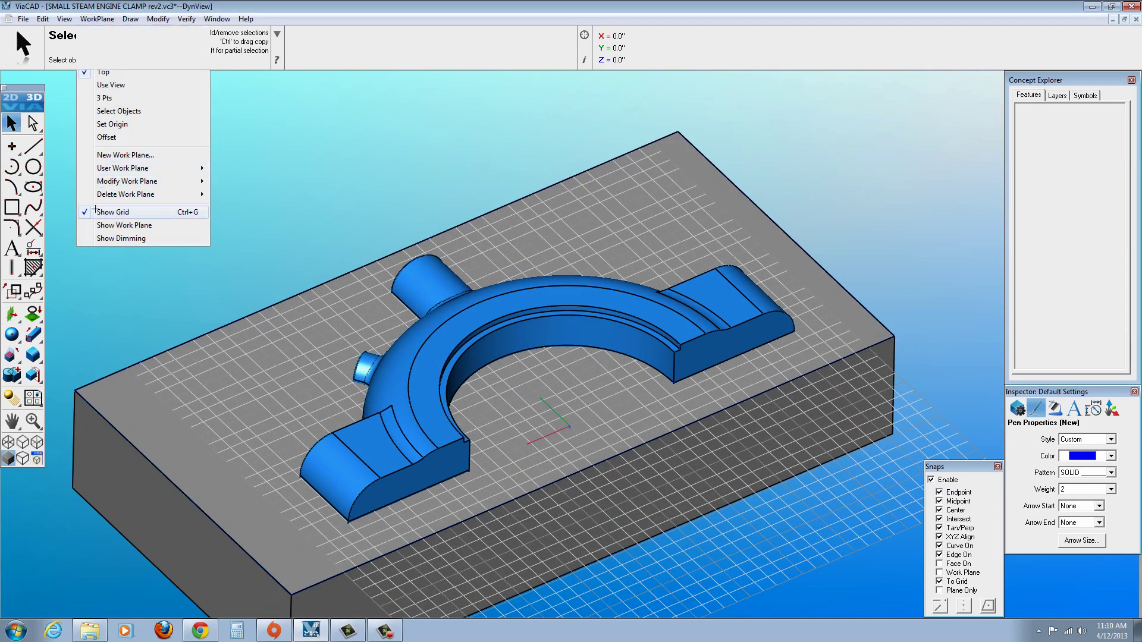
Subtract the clamp from the gray block while retaining the clamp solid, and return to the selection tool
{"action": "left_click", "coordinate": [17, 384]}
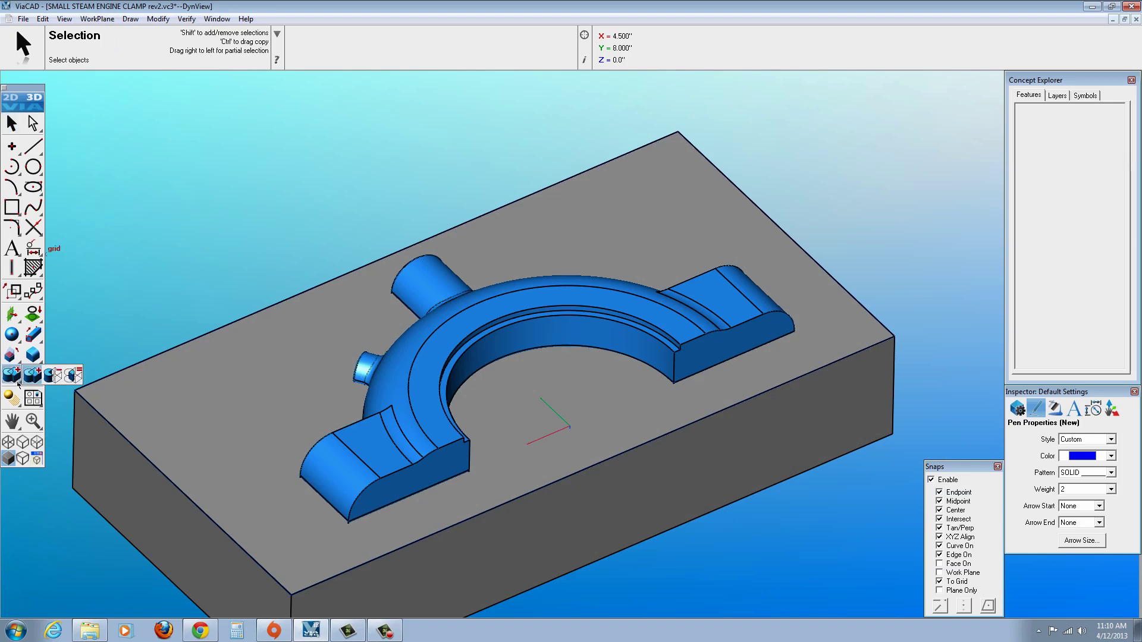
{"action": "left_click", "coordinate": [52, 382]}
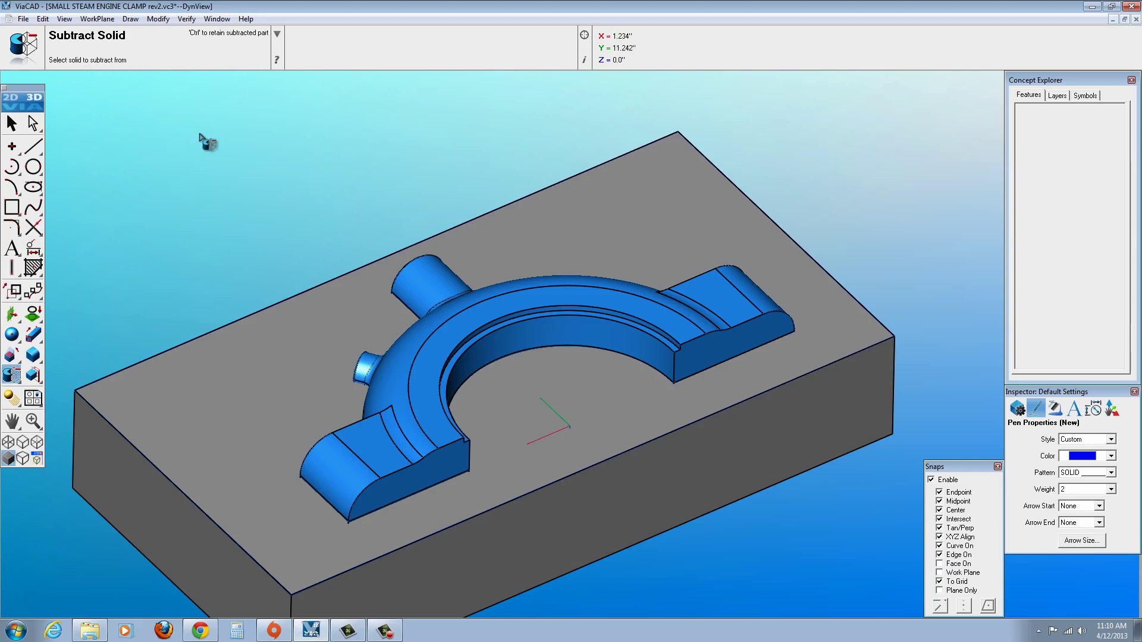
{"action": "left_click", "coordinate": [283, 330]}
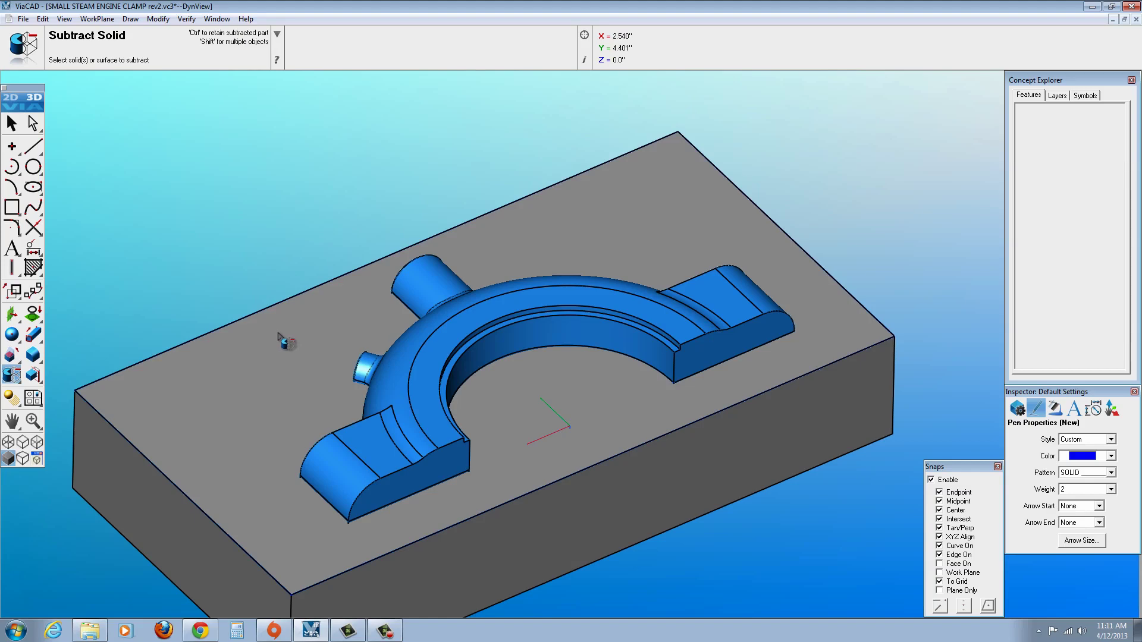
{"action": "left_click", "coordinate": [282, 333]}
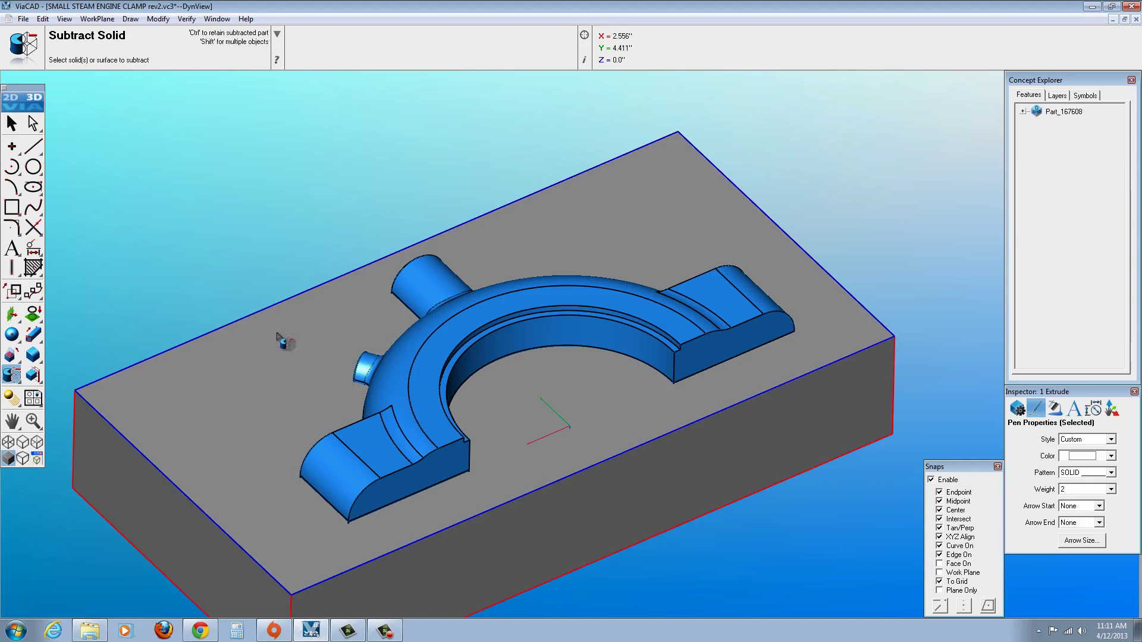
{"action": "left_click", "coordinate": [438, 335]}
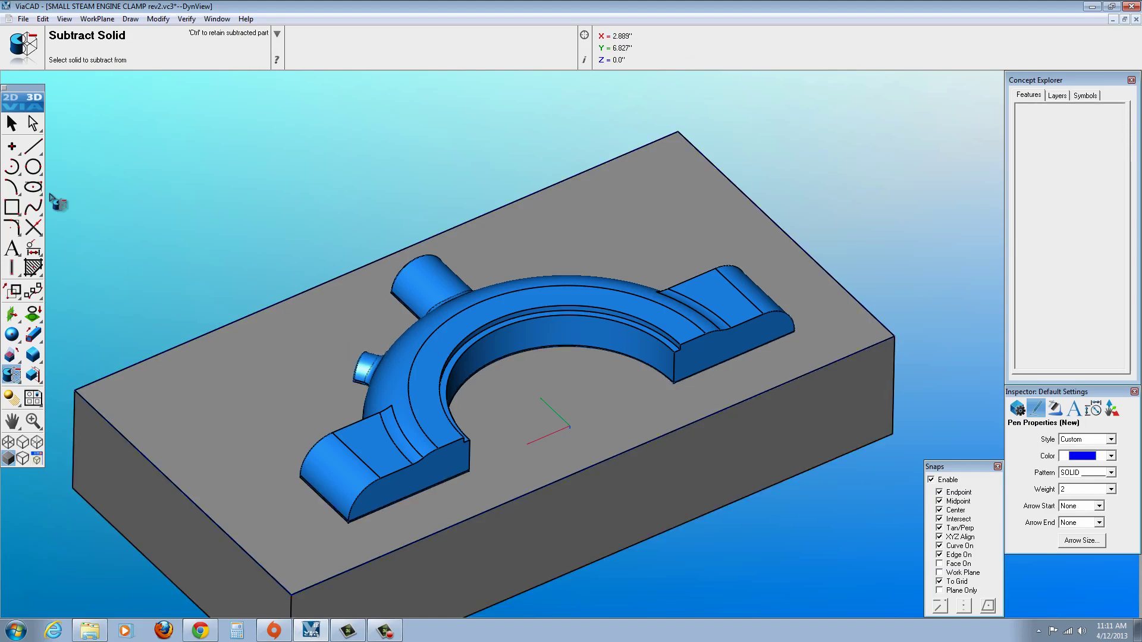
{"action": "left_click", "coordinate": [12, 123]}
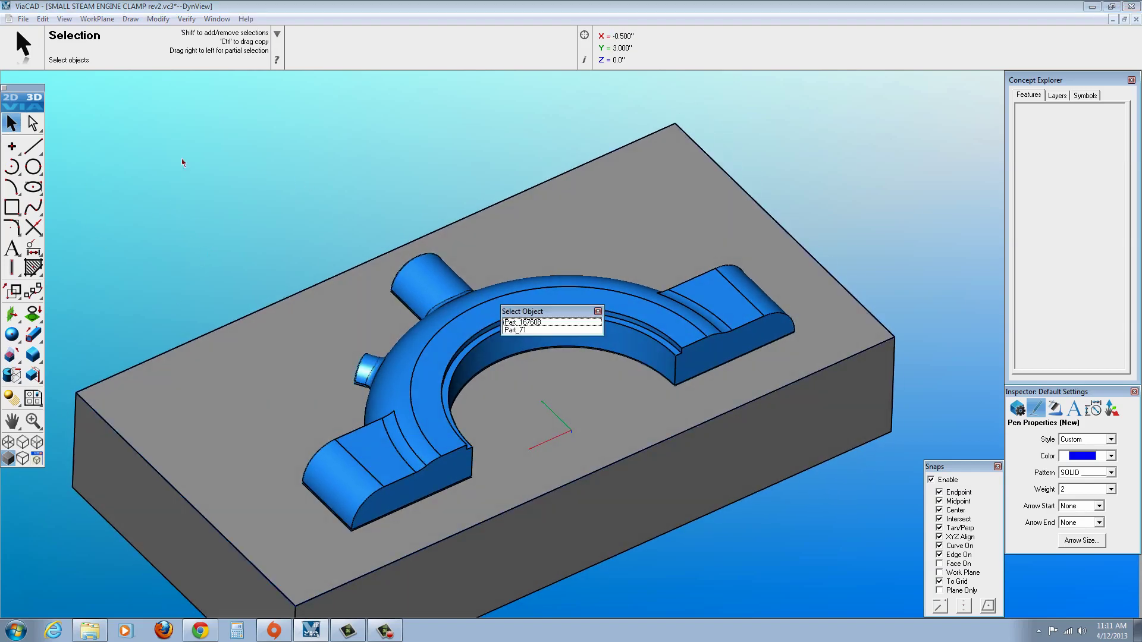
Create a new layer named CAVITY 1
{"action": "left_click", "coordinate": [1052, 96]}
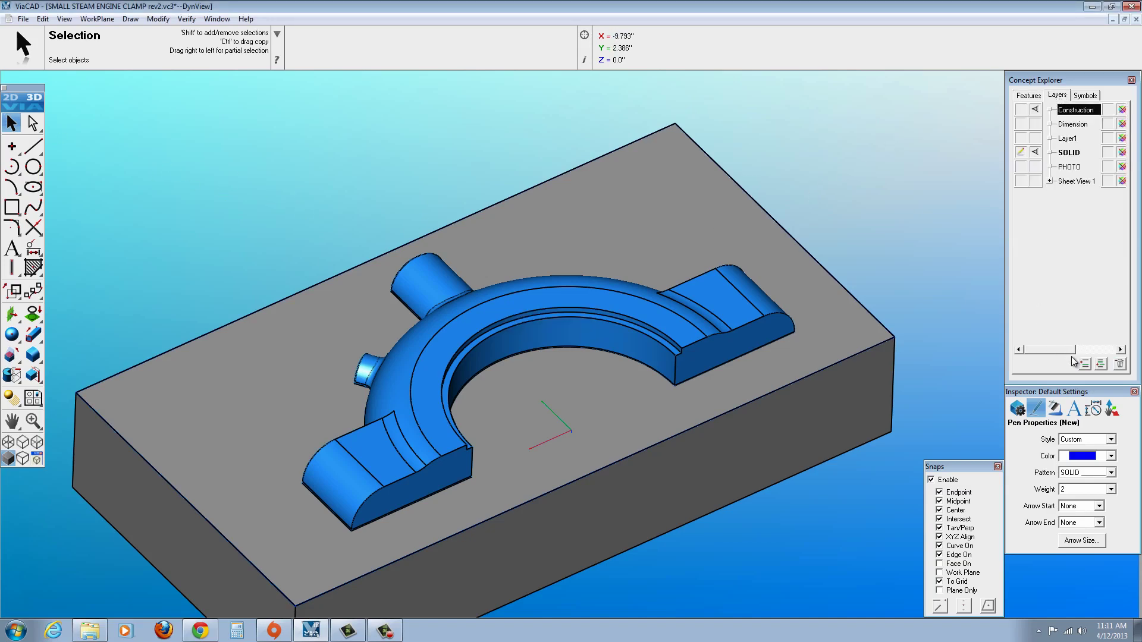
{"action": "left_click", "coordinate": [1084, 365]}
{"action": "key", "text": "shift"}
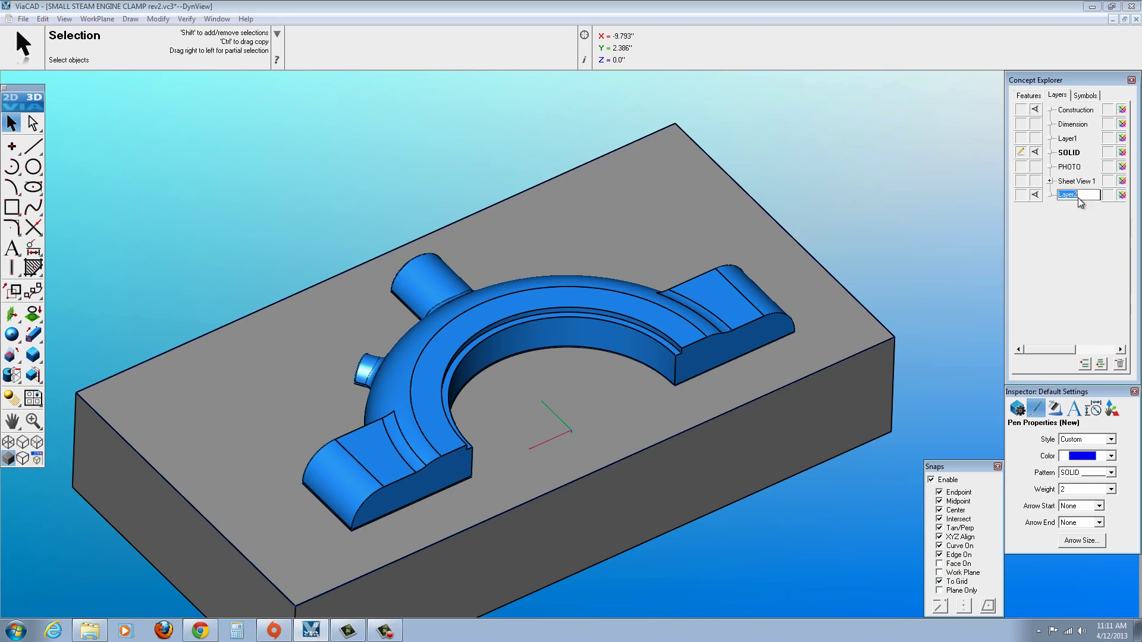
{"action": "type", "text": "C"}
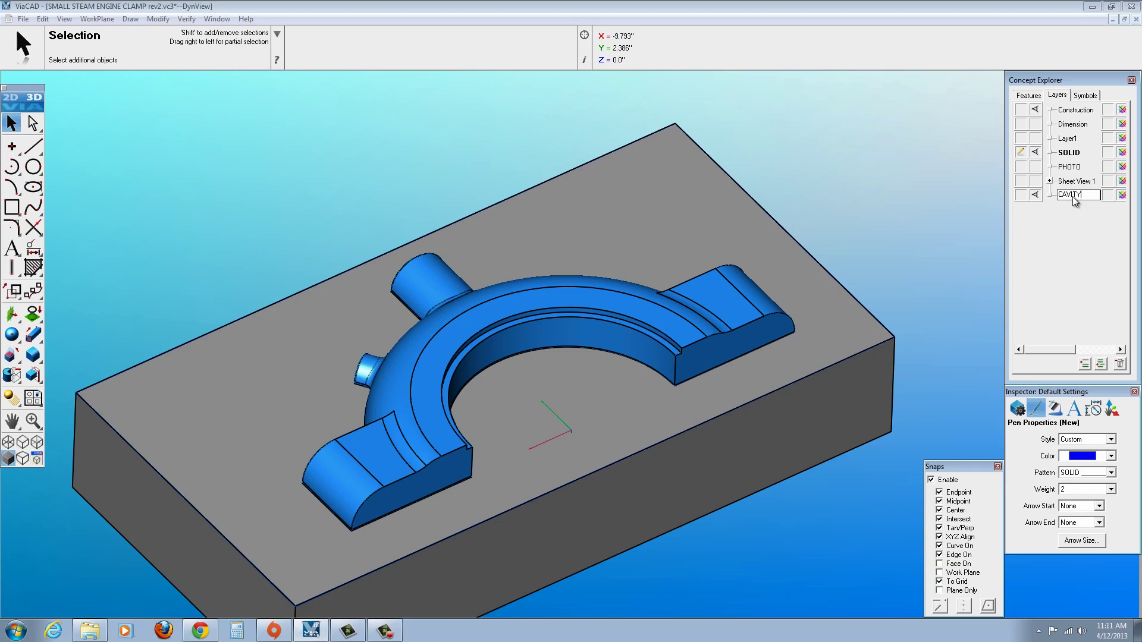
{"action": "type", "text": "AVITY 1"}
{"action": "key", "text": "Return"}
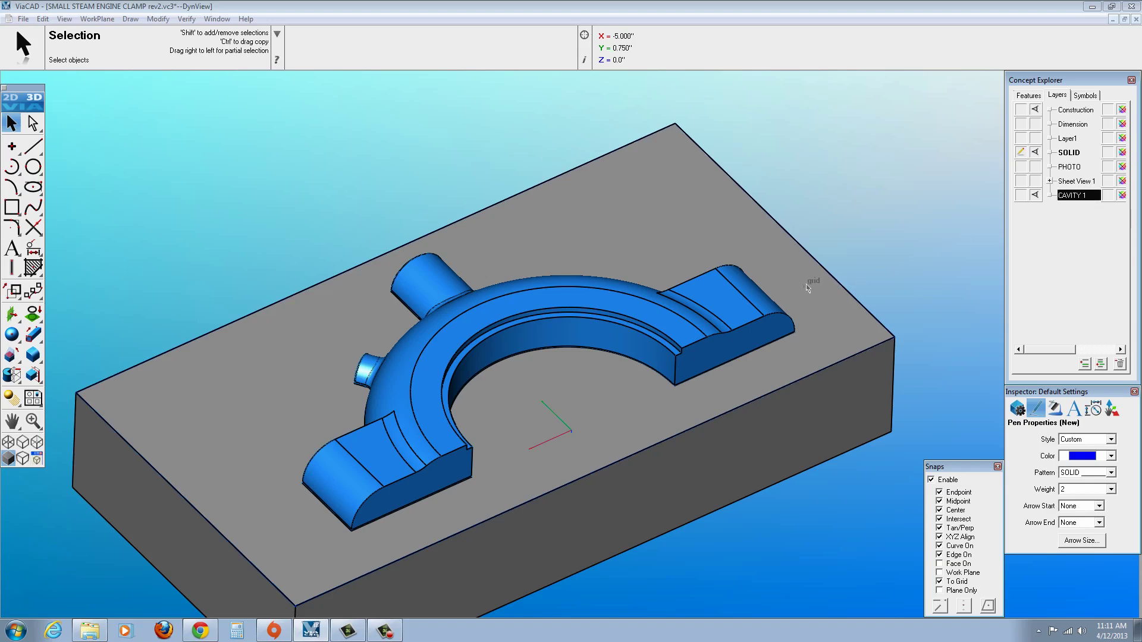
Select the gray block and look through its fill, pen, text and dimension properties
{"action": "left_click", "coordinate": [752, 241]}
{"action": "right_click", "coordinate": [756, 240]}
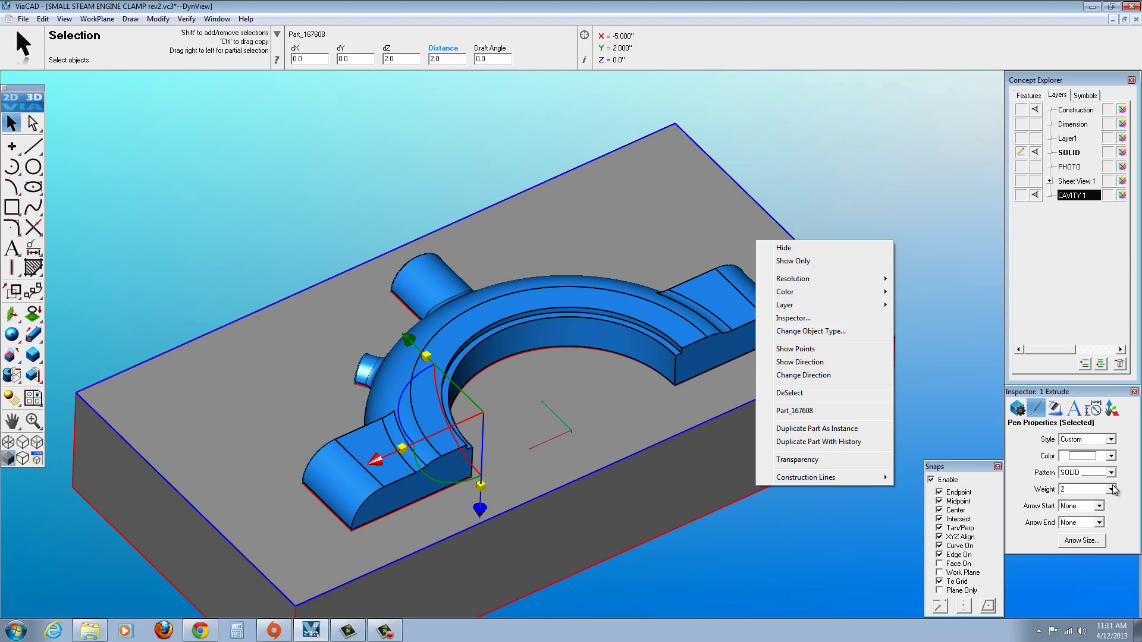
{"action": "left_click", "coordinate": [1023, 415]}
{"action": "left_click", "coordinate": [1052, 410]}
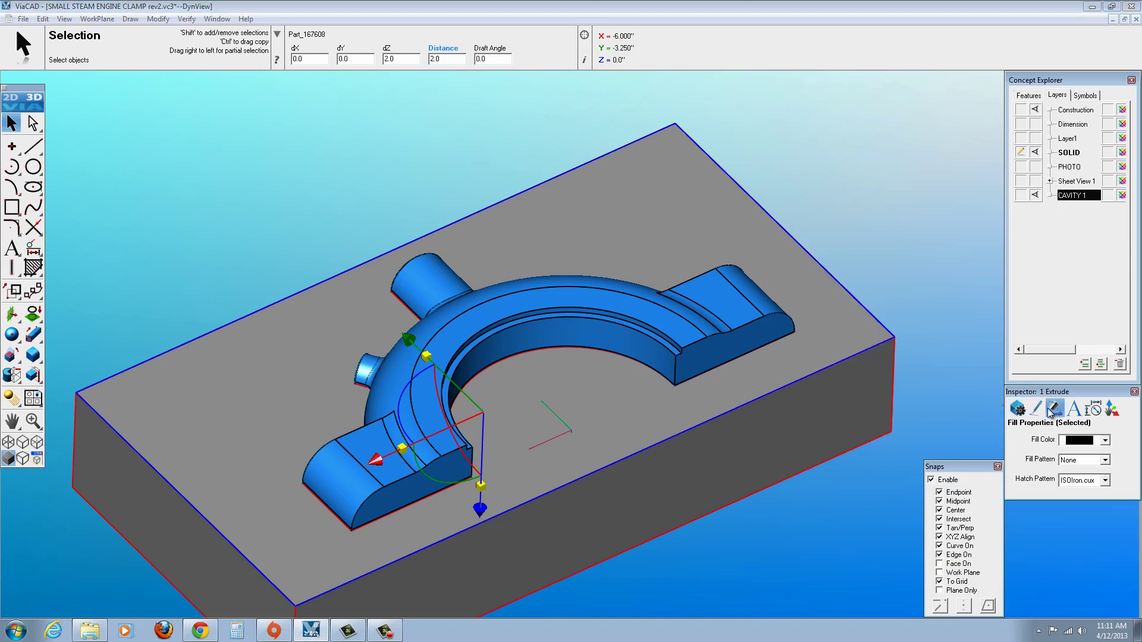
{"action": "left_click", "coordinate": [1036, 410]}
{"action": "left_click", "coordinate": [1055, 409]}
{"action": "left_click", "coordinate": [1075, 410]}
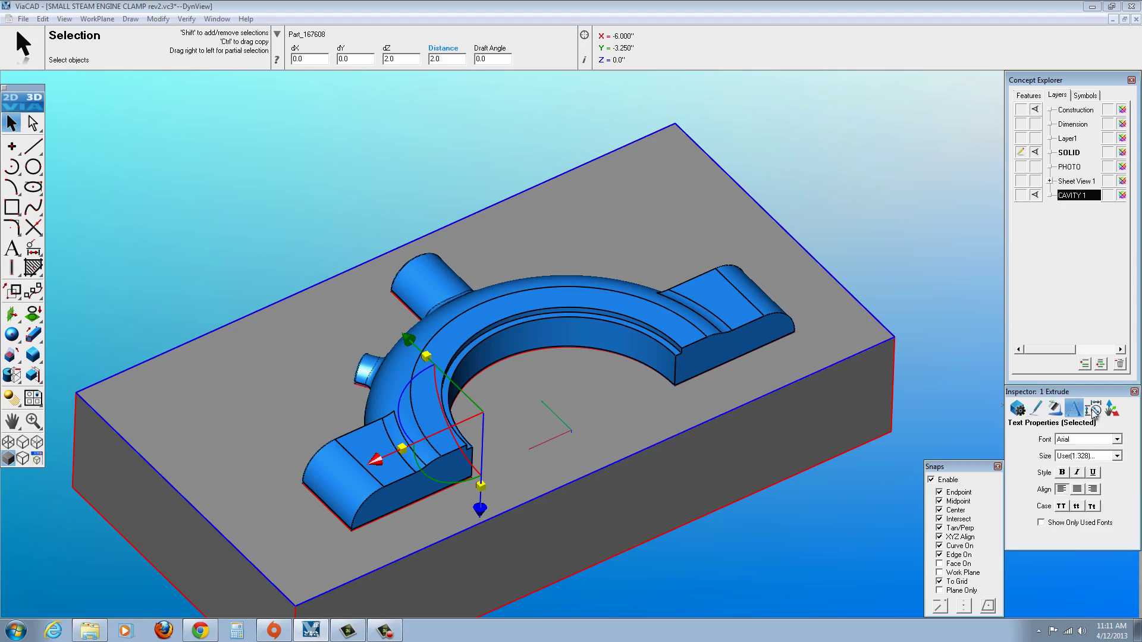
{"action": "left_click", "coordinate": [1093, 409]}
Move the selected block to layer CAVITY 1, make that layer active, hide the SOLID layer and deselect the block
{"action": "right_click", "coordinate": [840, 338]}
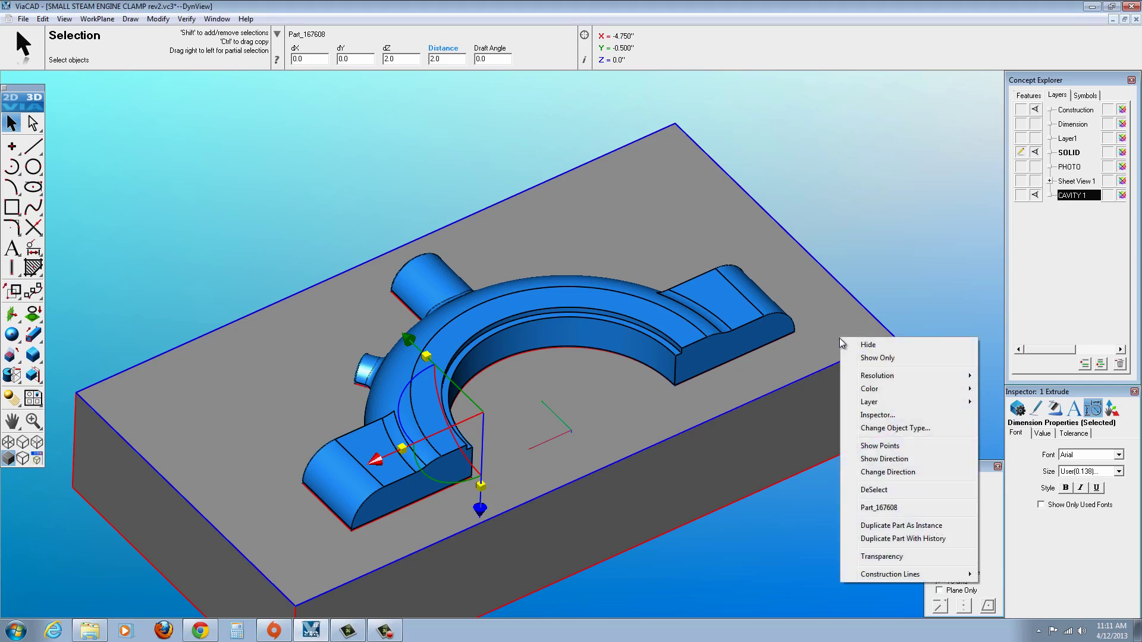
{"action": "mouse_move", "coordinate": [895, 402]}
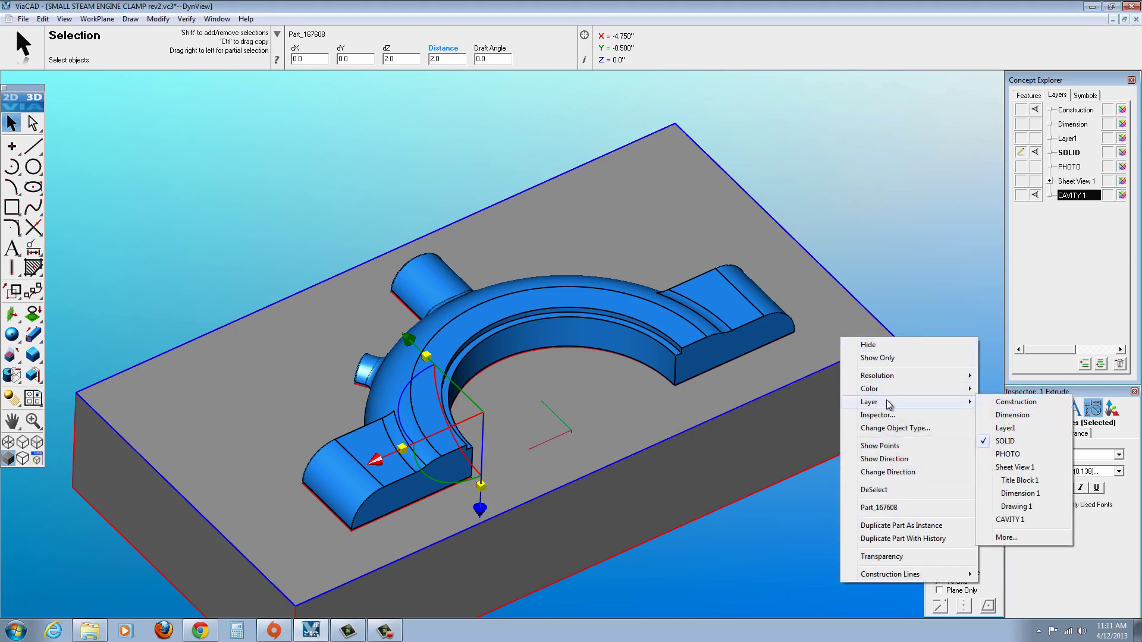
{"action": "left_click", "coordinate": [1005, 520]}
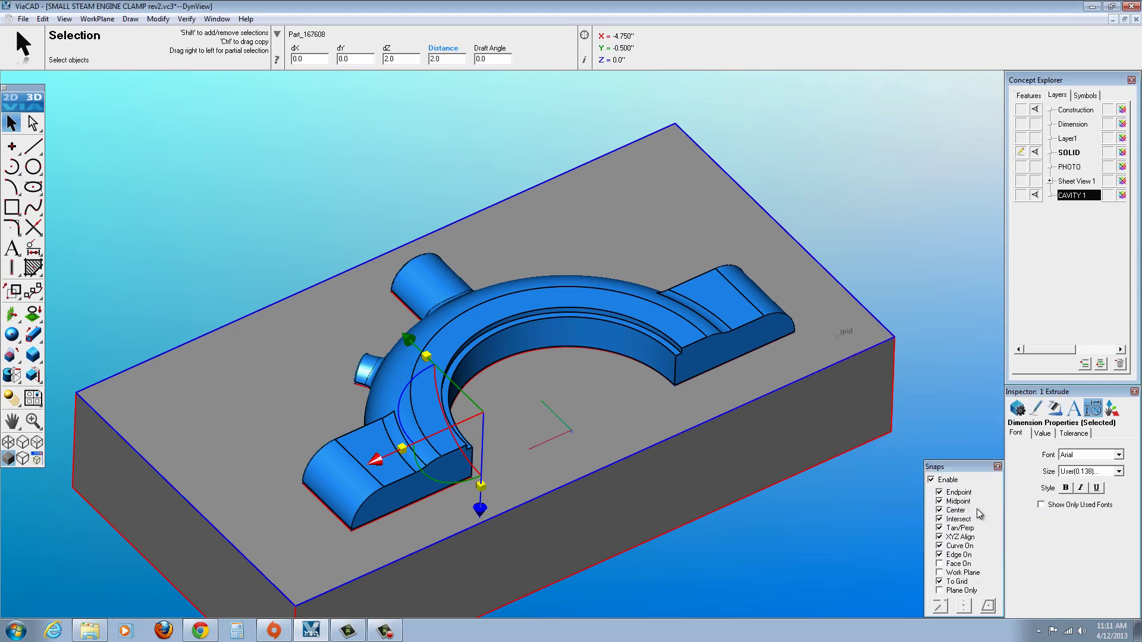
{"action": "left_click", "coordinate": [1028, 198]}
{"action": "left_click", "coordinate": [1035, 153]}
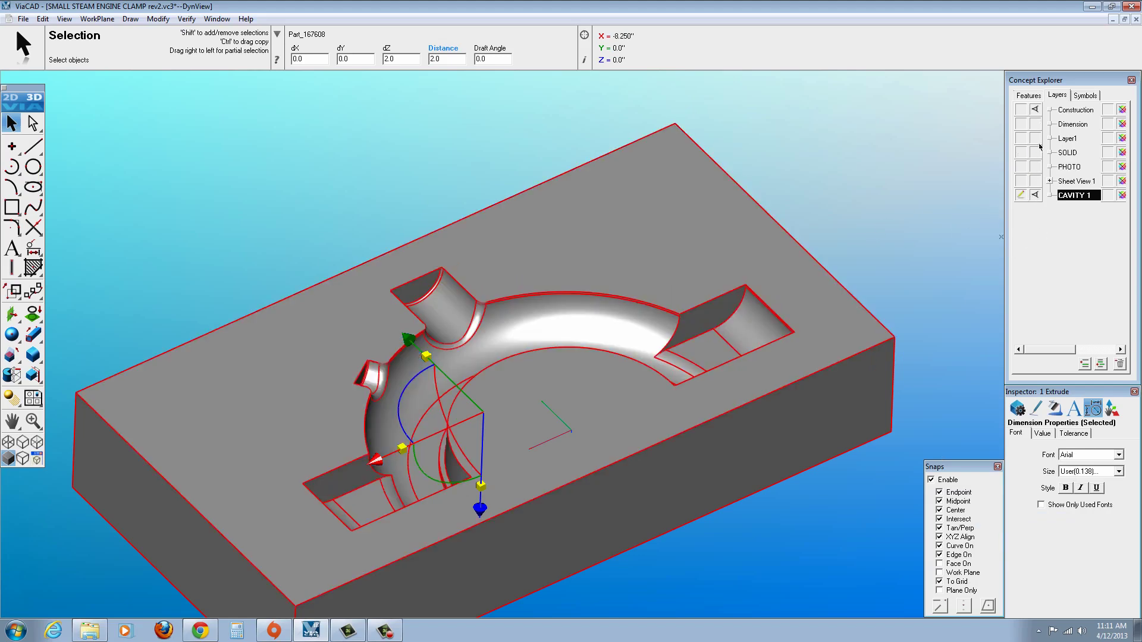
{"action": "left_click", "coordinate": [223, 197]}
Round the three visible vertical corner edges of the cavity block with a radial constant blend of radius 0.50
{"action": "middle_click_drag", "start_coordinate": [224, 197], "coordinate": [227, 264]}
{"action": "scroll", "coordinate": [273, 247], "scroll_direction": "down", "scroll_amount": 3}
{"action": "scroll", "coordinate": [297, 285], "scroll_direction": "up", "scroll_amount": 2}
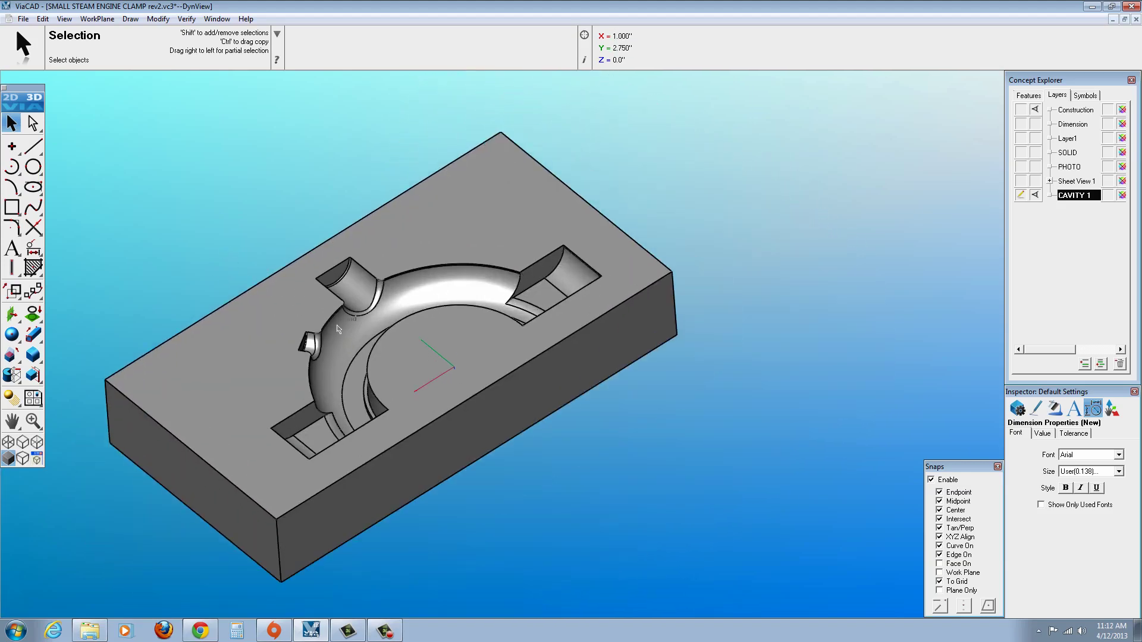
{"action": "scroll", "coordinate": [332, 324], "scroll_direction": "down", "scroll_amount": 1}
{"action": "middle_click_drag", "start_coordinate": [366, 319], "coordinate": [324, 338]}
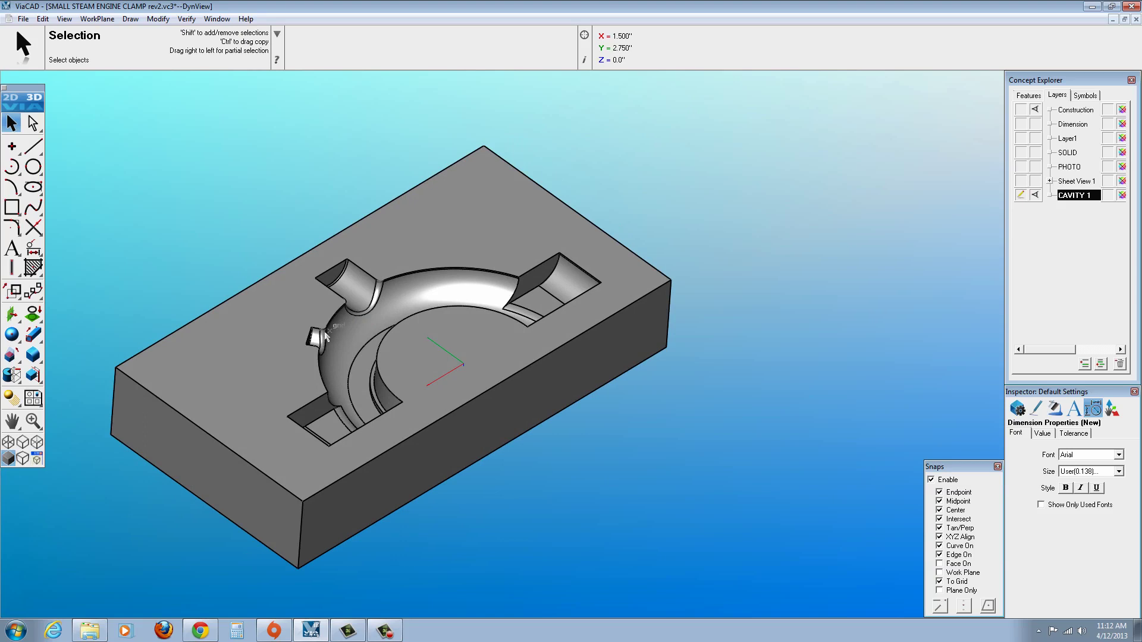
{"action": "left_click", "coordinate": [37, 355]}
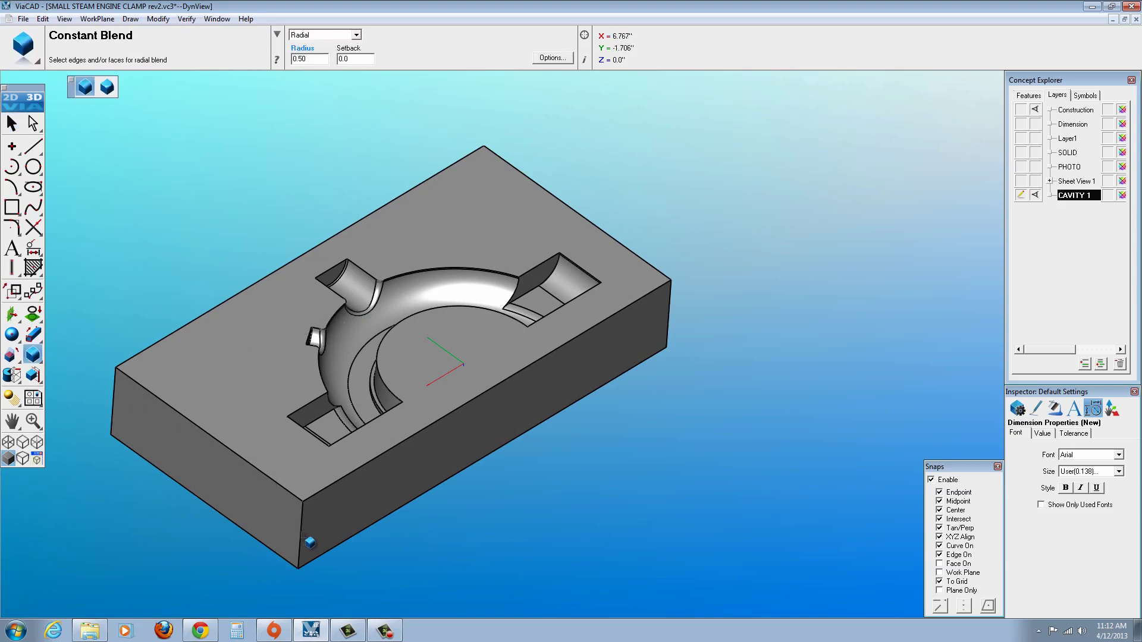
{"action": "left_click", "coordinate": [300, 542]}
{"action": "left_click", "coordinate": [114, 393]}
{"action": "left_click", "coordinate": [678, 307]}
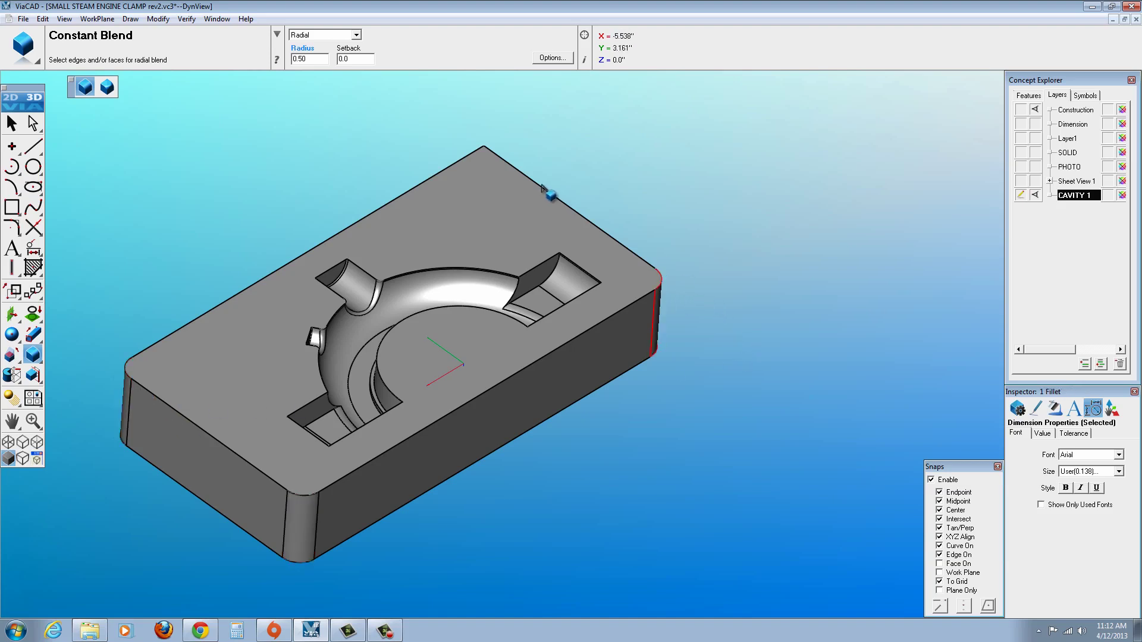
Apply the same 0.50 radius blend to the block's remaining rear vertical corner edge and return to the selection tool
{"action": "middle_click_drag", "start_coordinate": [495, 211], "coordinate": [440, 238]}
{"action": "left_click", "coordinate": [464, 245]}
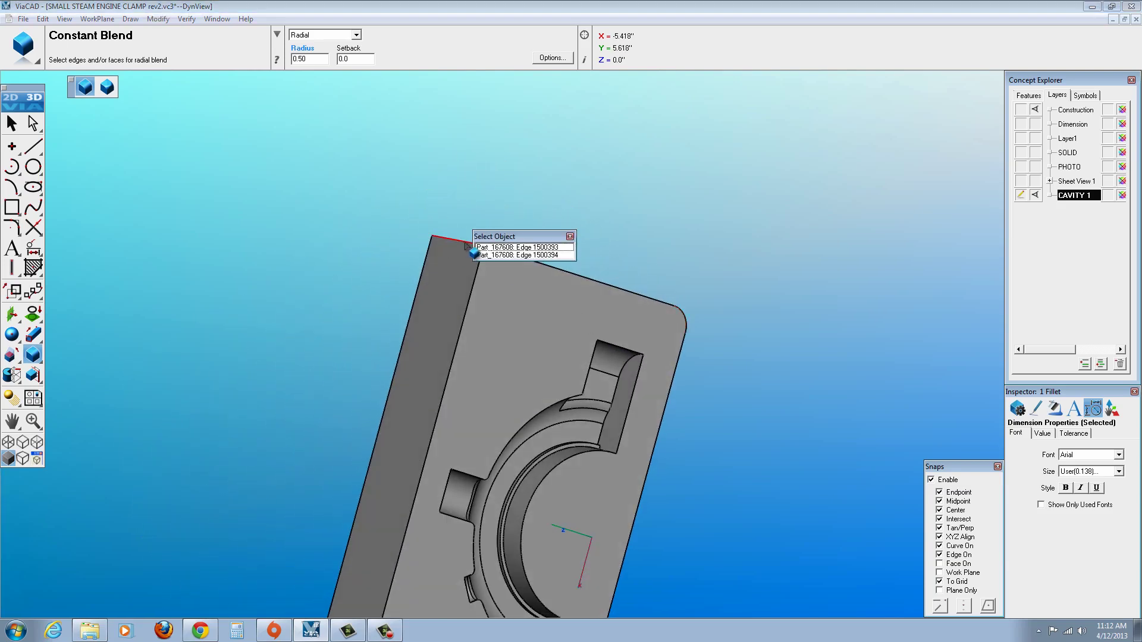
{"action": "left_click", "coordinate": [483, 256]}
{"action": "middle_click_drag", "start_coordinate": [483, 255], "coordinate": [373, 323]}
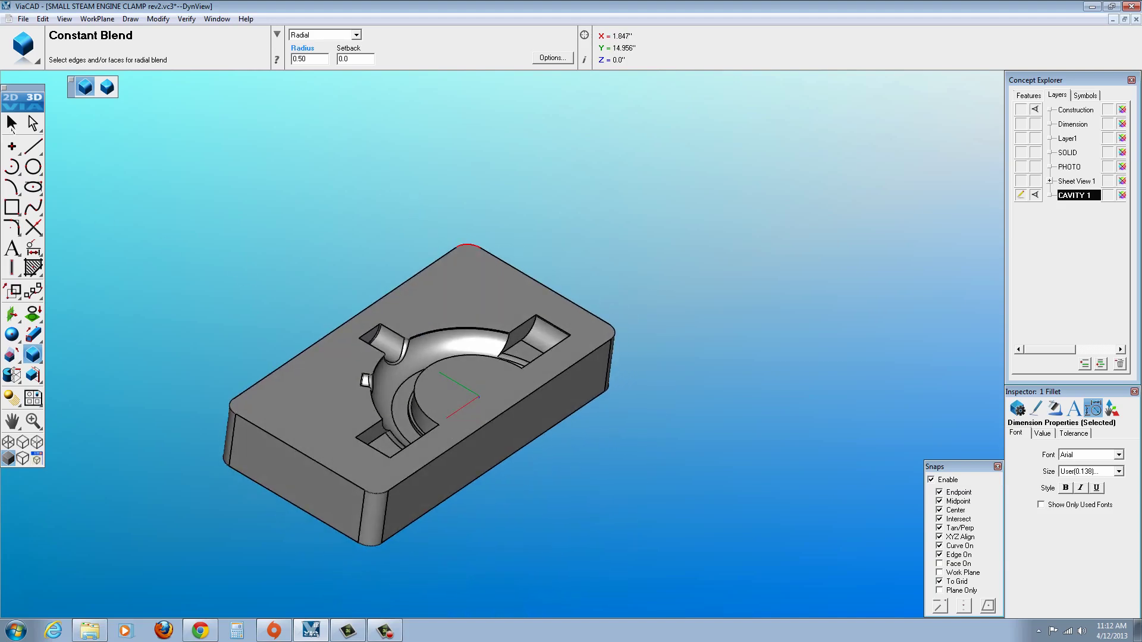
{"action": "left_click", "coordinate": [12, 124]}
Select the rounded cavity block and begin exporting it with ACIS SAT as the export type
{"action": "scroll", "coordinate": [375, 368], "scroll_direction": "down", "scroll_amount": 3}
{"action": "scroll", "coordinate": [378, 369], "scroll_direction": "up", "scroll_amount": 4}
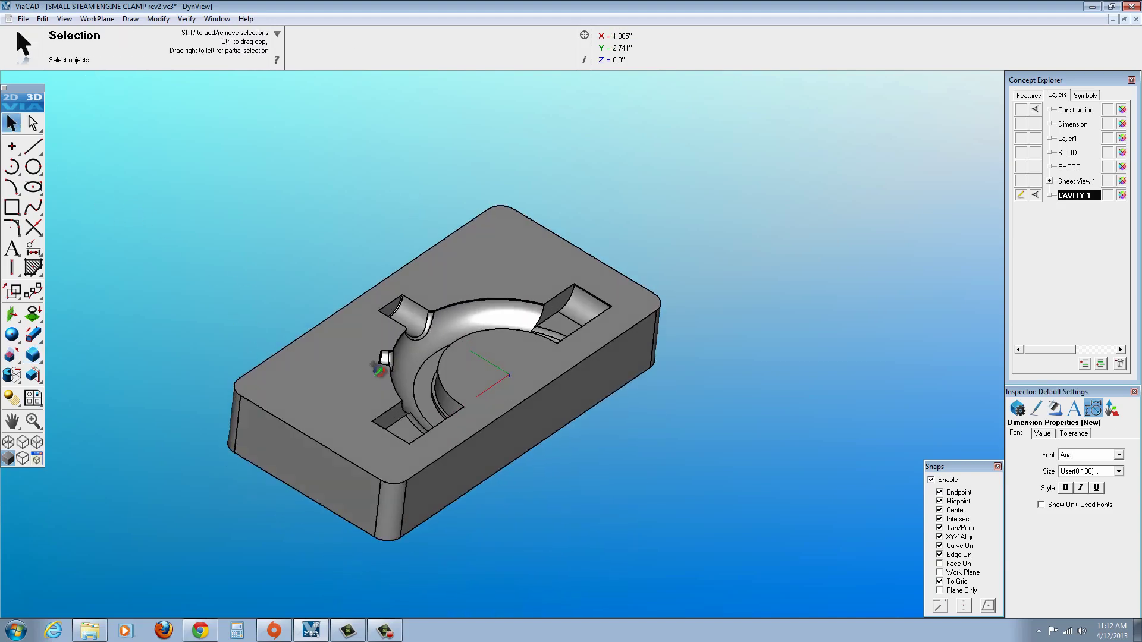
{"action": "scroll", "coordinate": [378, 369], "scroll_direction": "up", "scroll_amount": 1}
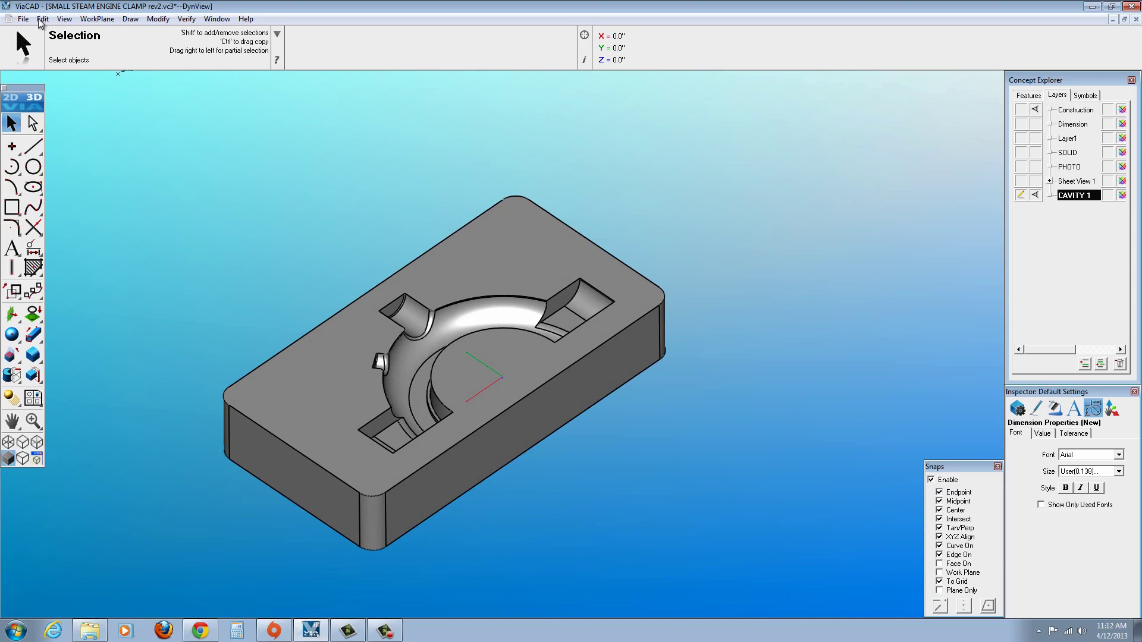
{"action": "left_click", "coordinate": [322, 359]}
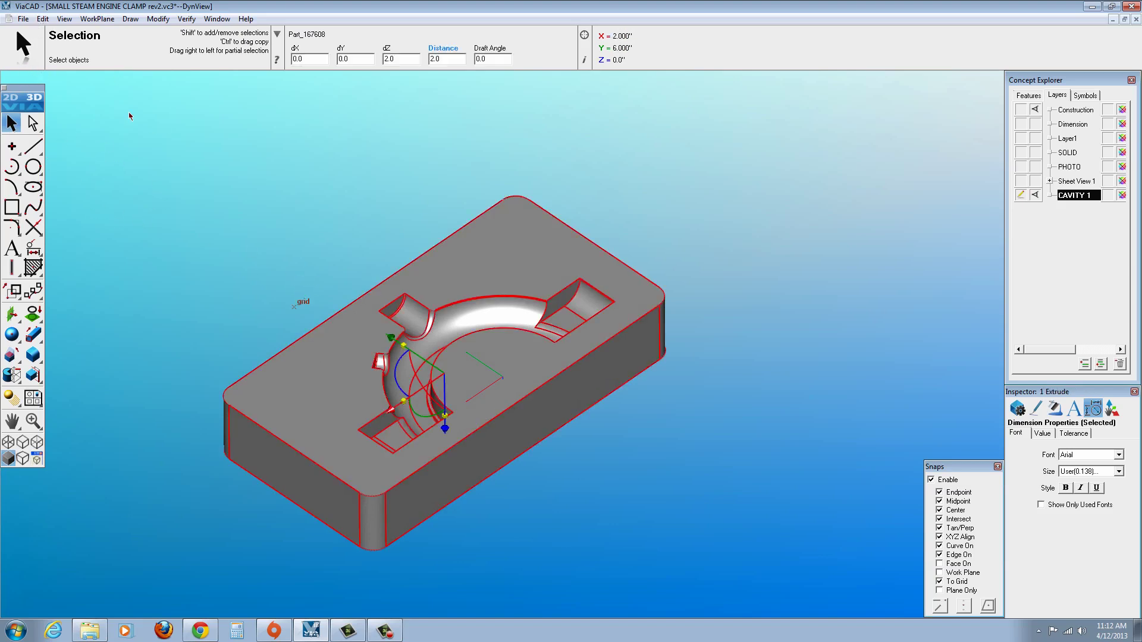
{"action": "left_click", "coordinate": [23, 19]}
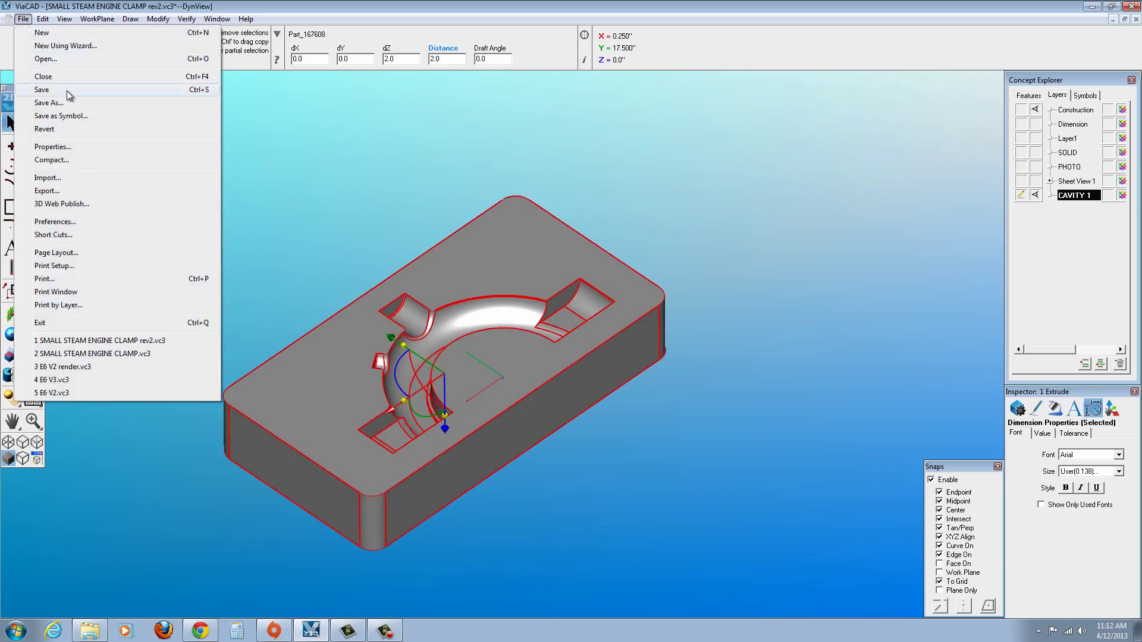
{"action": "left_click", "coordinate": [48, 190]}
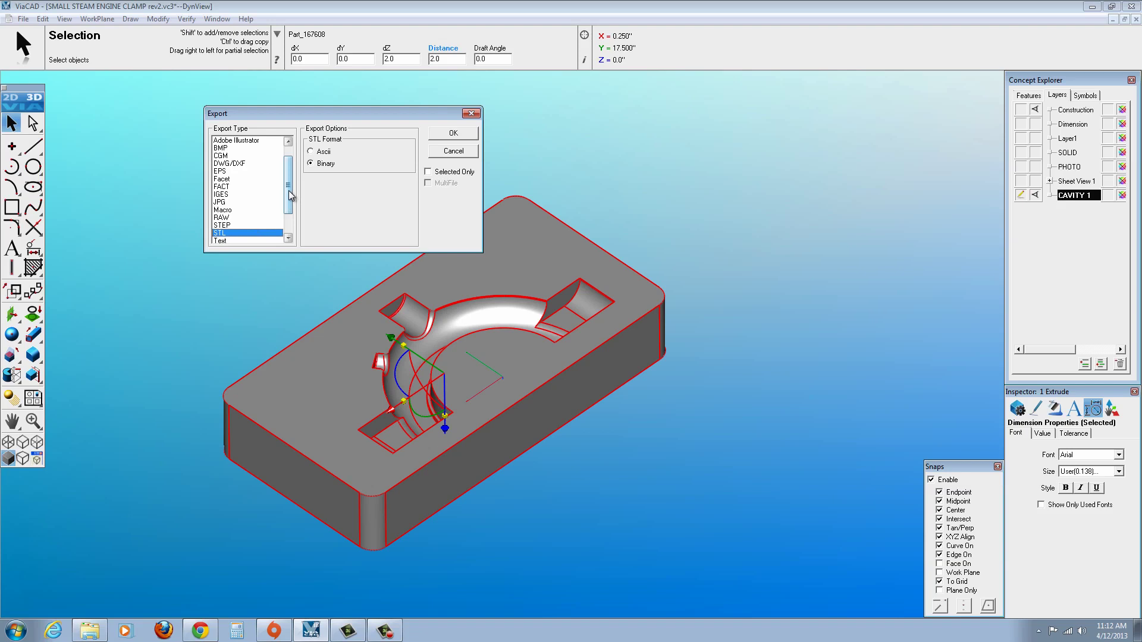
{"action": "left_click_drag", "start_coordinate": [287, 194], "coordinate": [293, 179]}
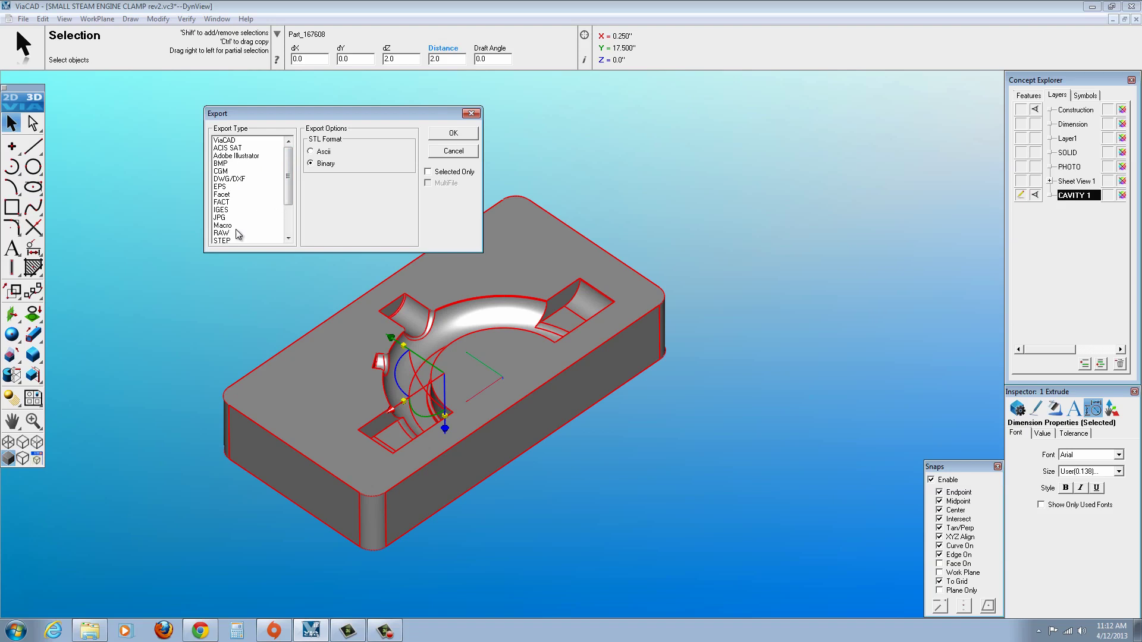
{"action": "left_click", "coordinate": [233, 149]}
Set the SAT version to 20.0, limit the export to selected objects, and save SMALL STEAM ENGINE CLAMP rev2 on the Desktop
{"action": "left_click", "coordinate": [348, 153]}
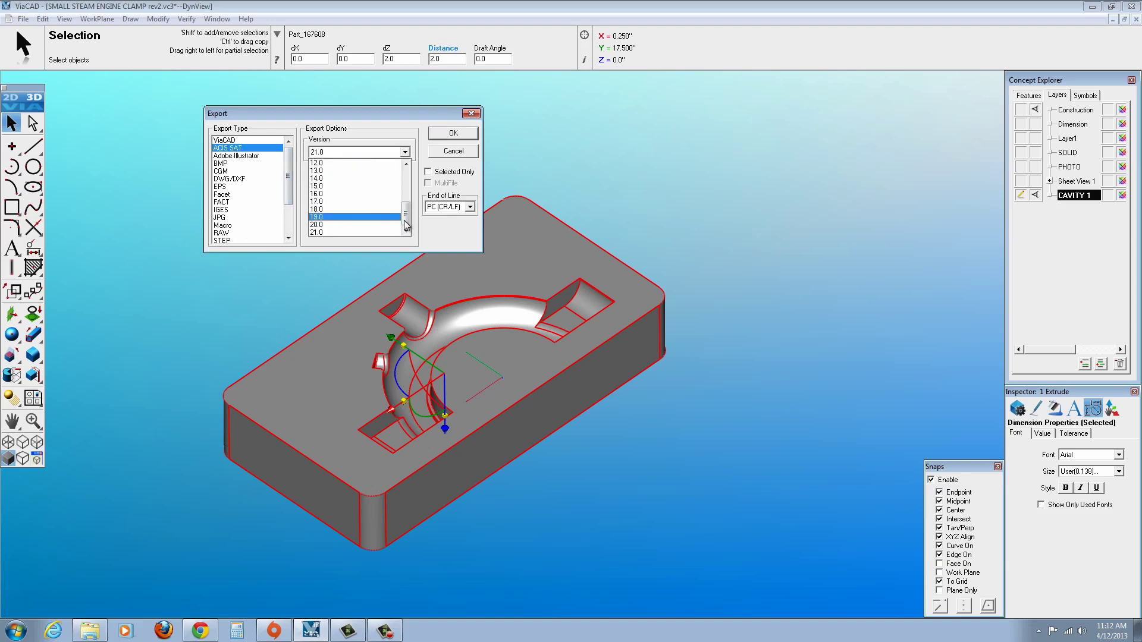
{"action": "left_click", "coordinate": [330, 226]}
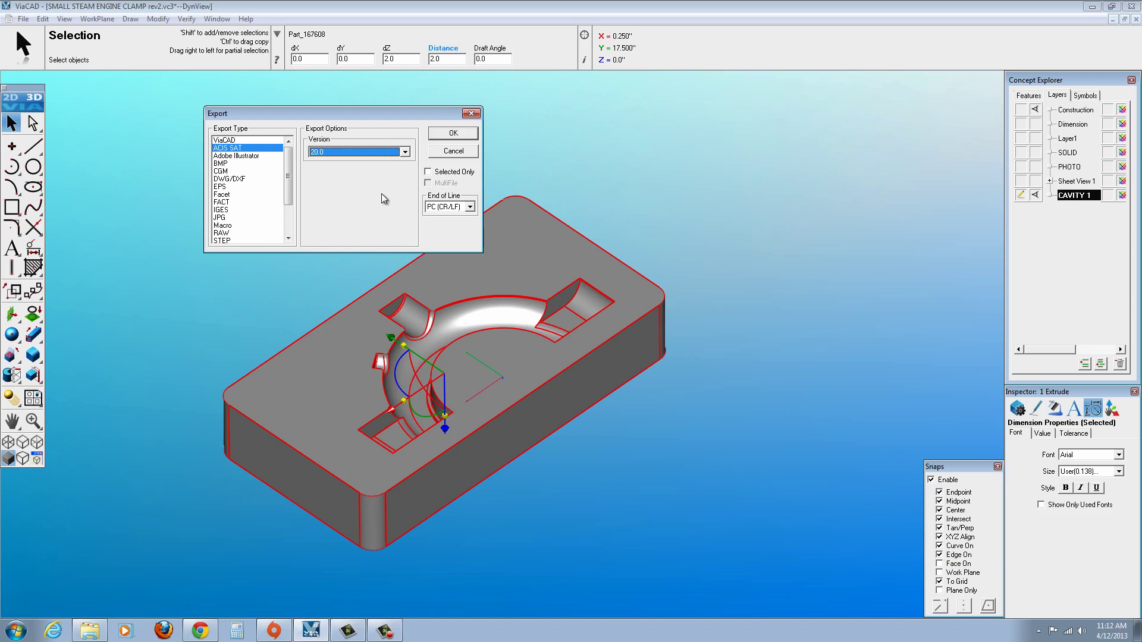
{"action": "left_click", "coordinate": [428, 172]}
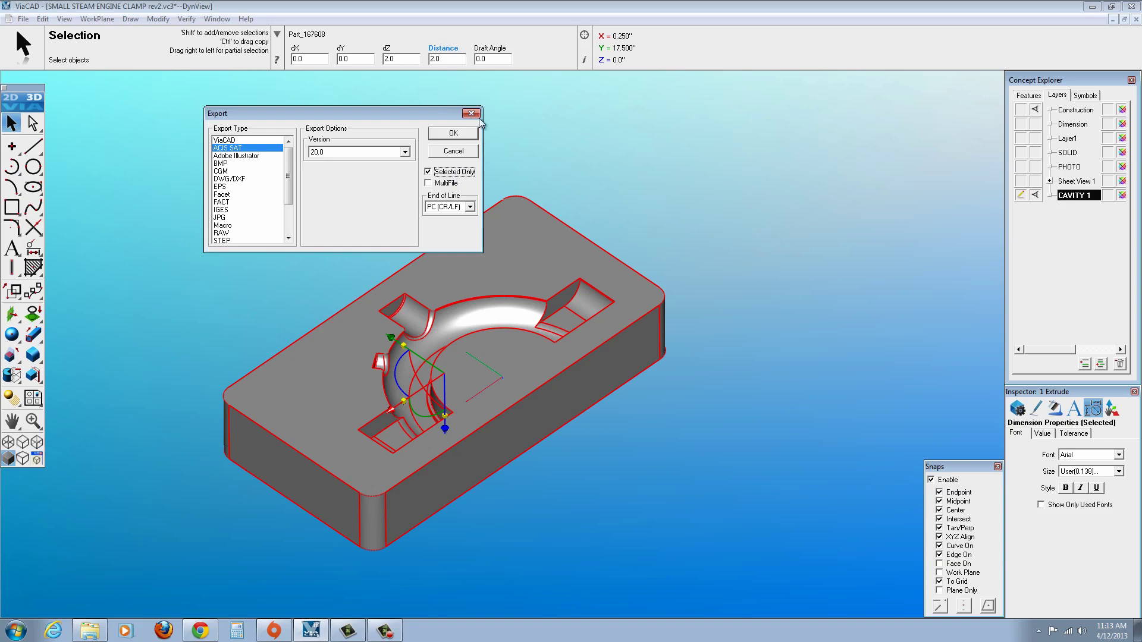
{"action": "left_click", "coordinate": [453, 133]}
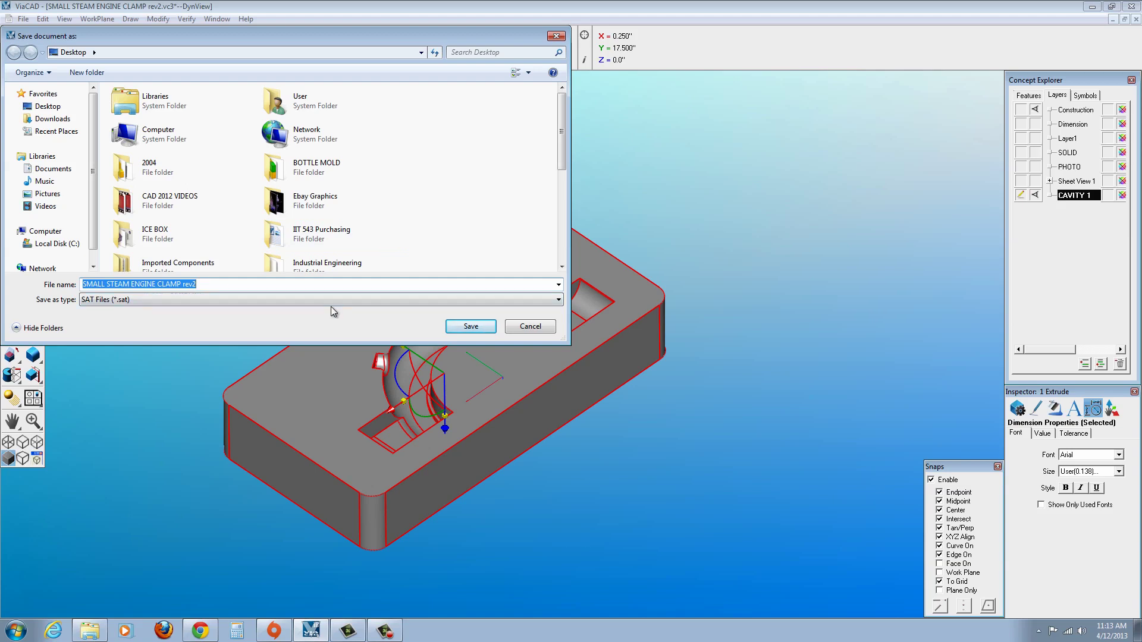
{"action": "left_click", "coordinate": [467, 328]}
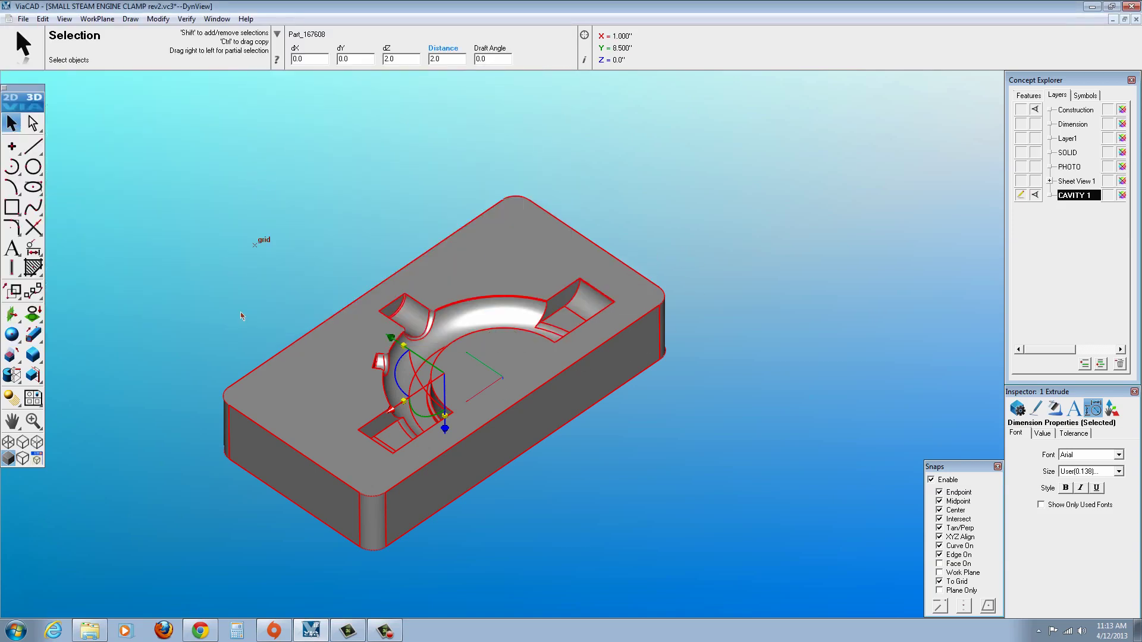
Minimize the open program windows, finish the completed video production dialog, and launch Mastercam X6 from the desktop
{"action": "left_click", "coordinate": [1091, 7]}
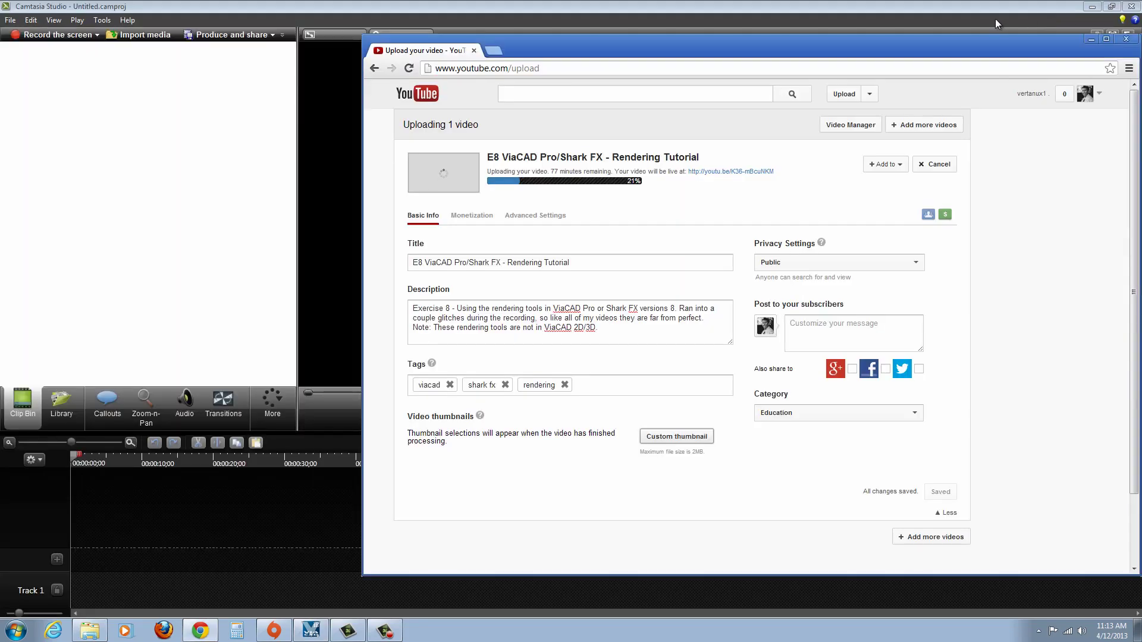
{"action": "left_click", "coordinate": [1091, 39]}
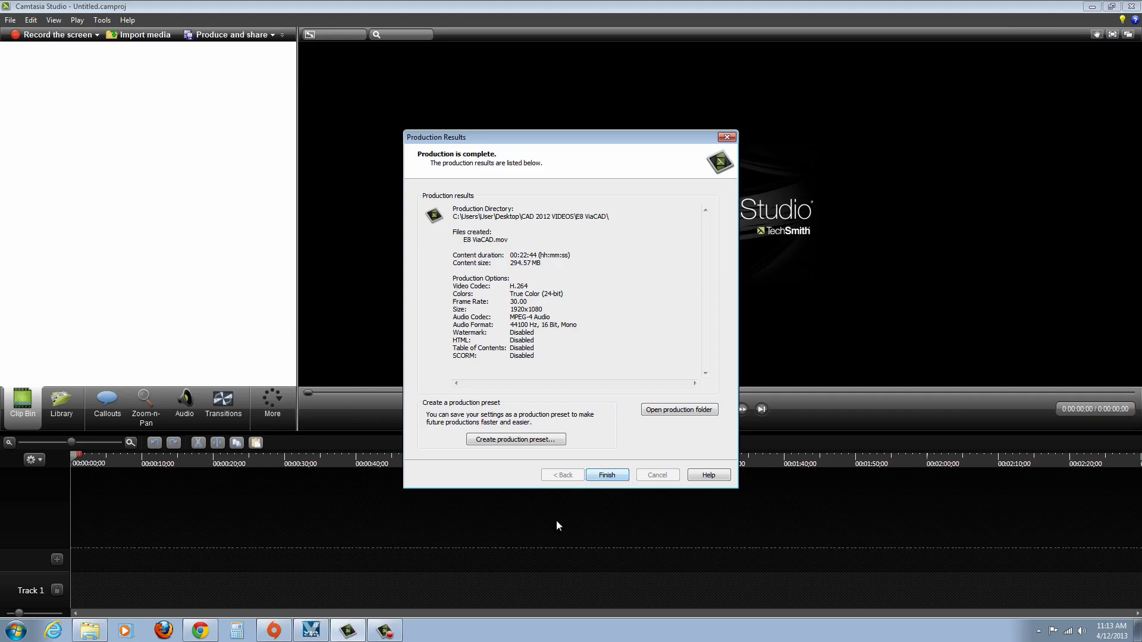
{"action": "left_click", "coordinate": [606, 475]}
{"action": "left_click", "coordinate": [1092, 6]}
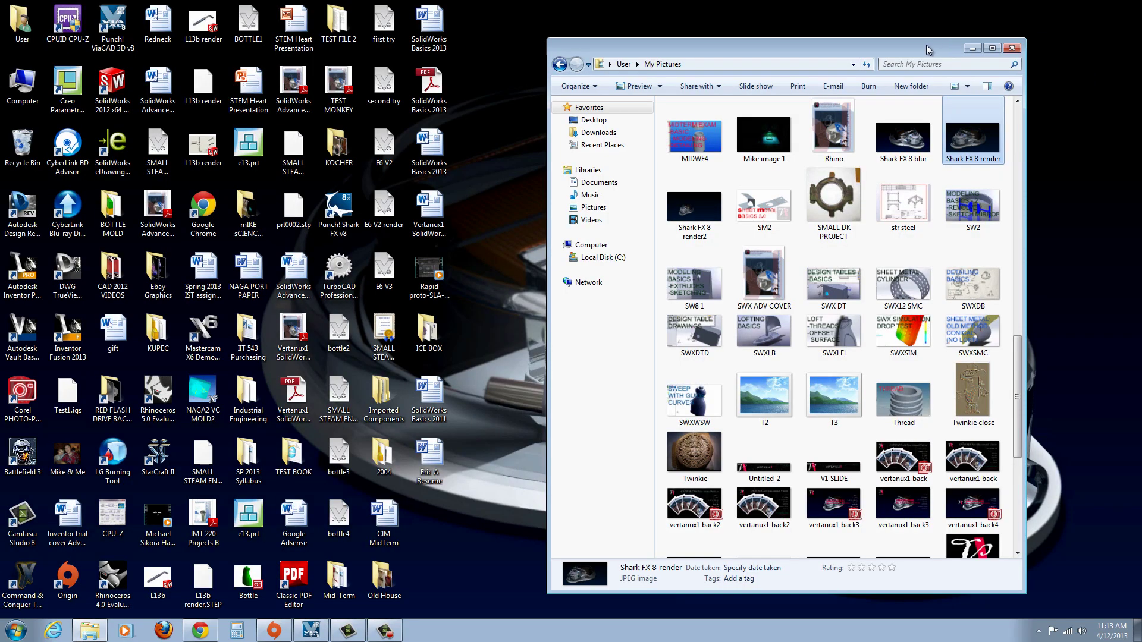
{"action": "left_click", "coordinate": [203, 330]}
{"action": "double_click", "coordinate": [218, 329]}
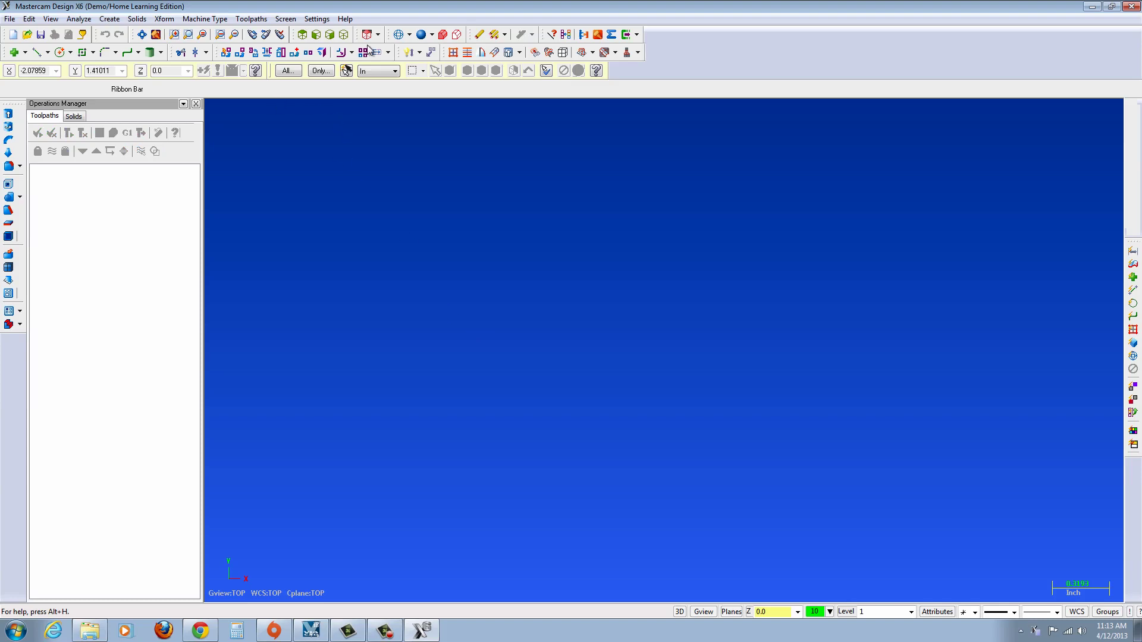
Open the ACIS Kernel SAT file SMALL STEAM ENGINE CLAMP rev2 from the Desktop
{"action": "left_click", "coordinate": [28, 34]}
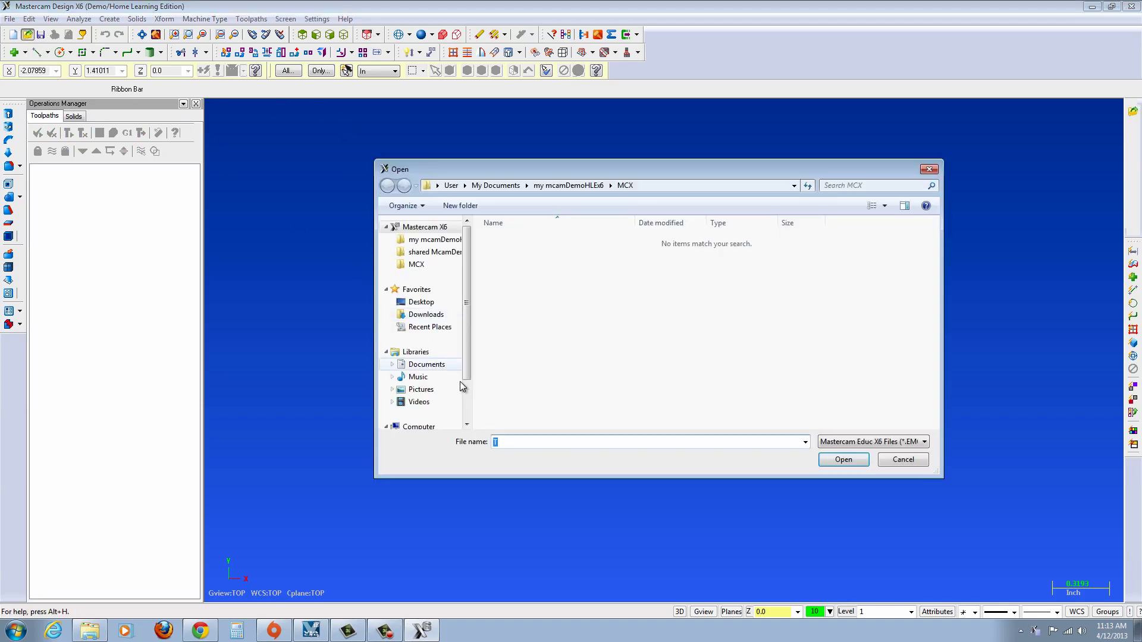
{"action": "left_click", "coordinate": [891, 444]}
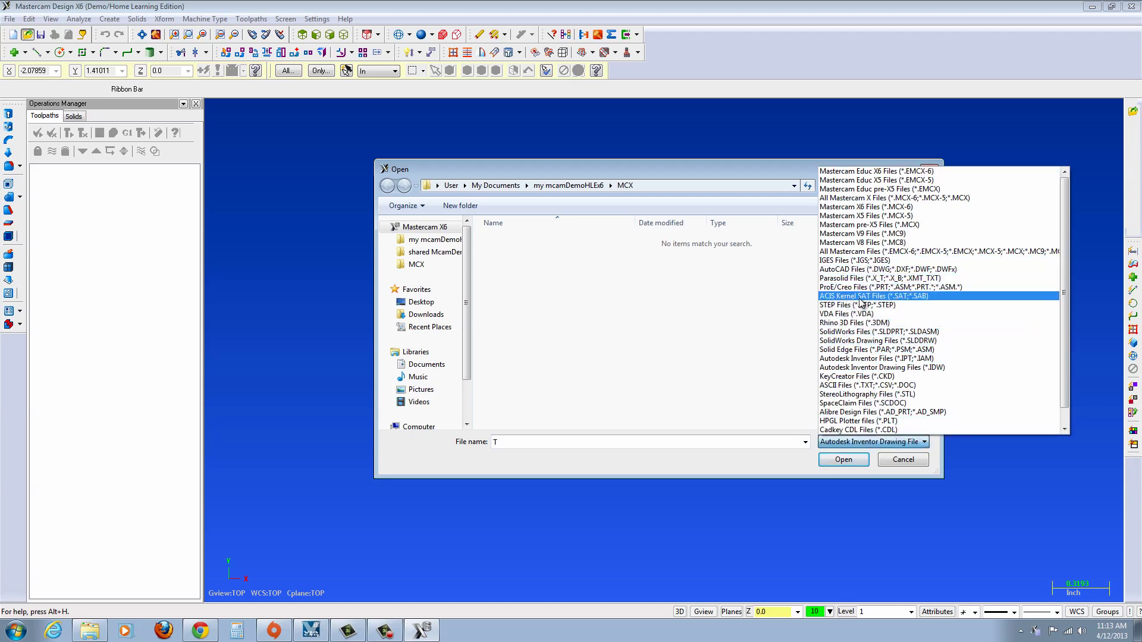
{"action": "left_click", "coordinate": [899, 298]}
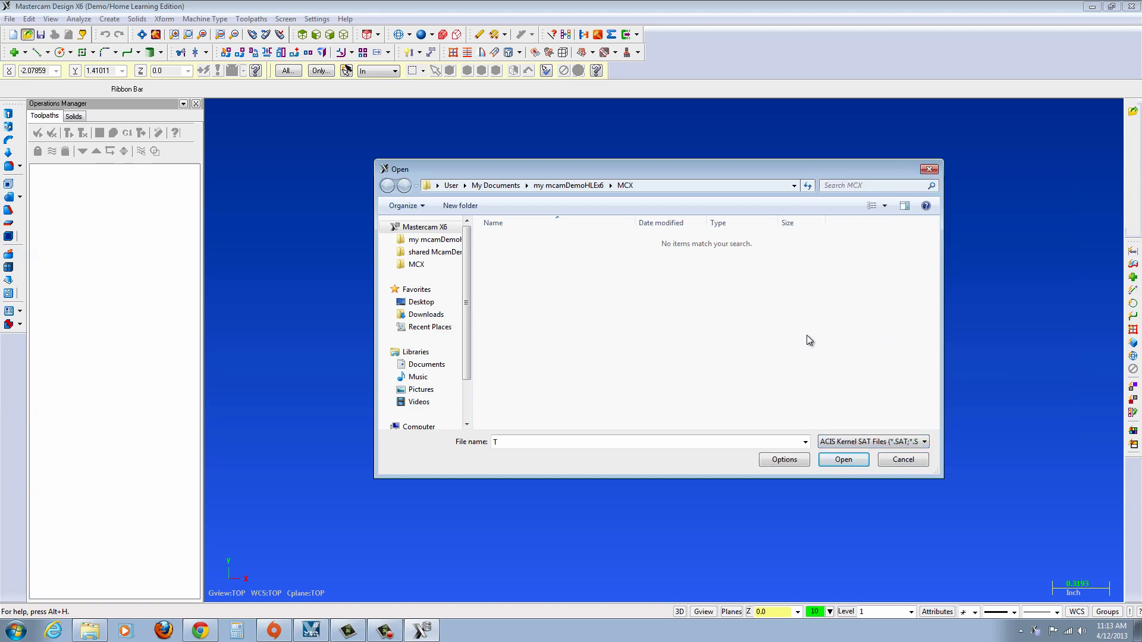
{"action": "left_click", "coordinate": [416, 303]}
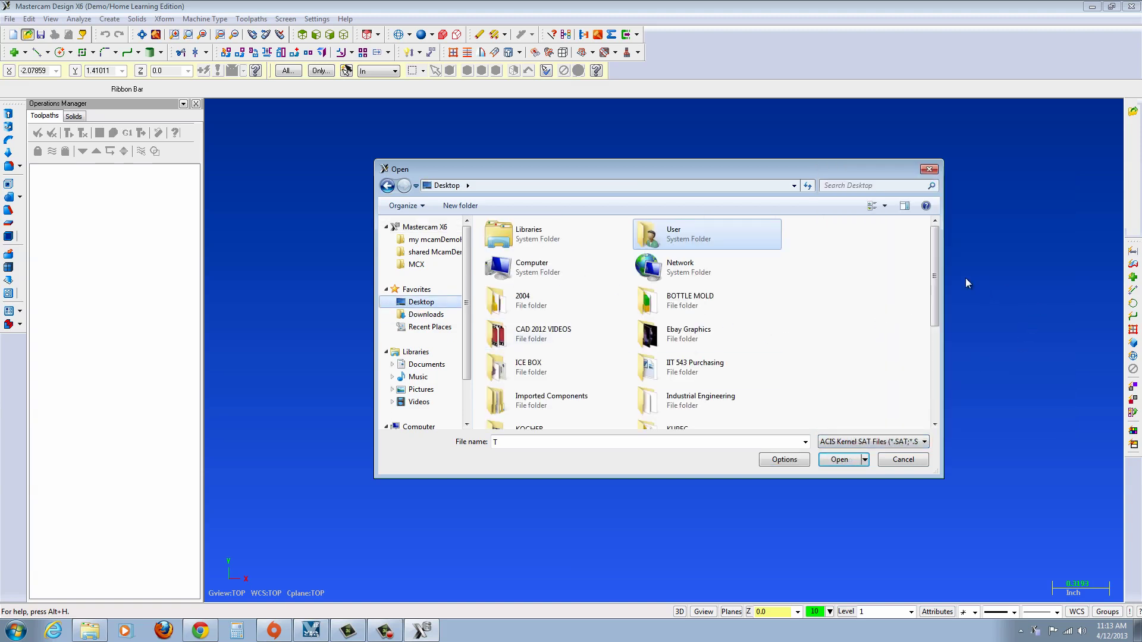
{"action": "left_click_drag", "start_coordinate": [932, 277], "coordinate": [939, 387]}
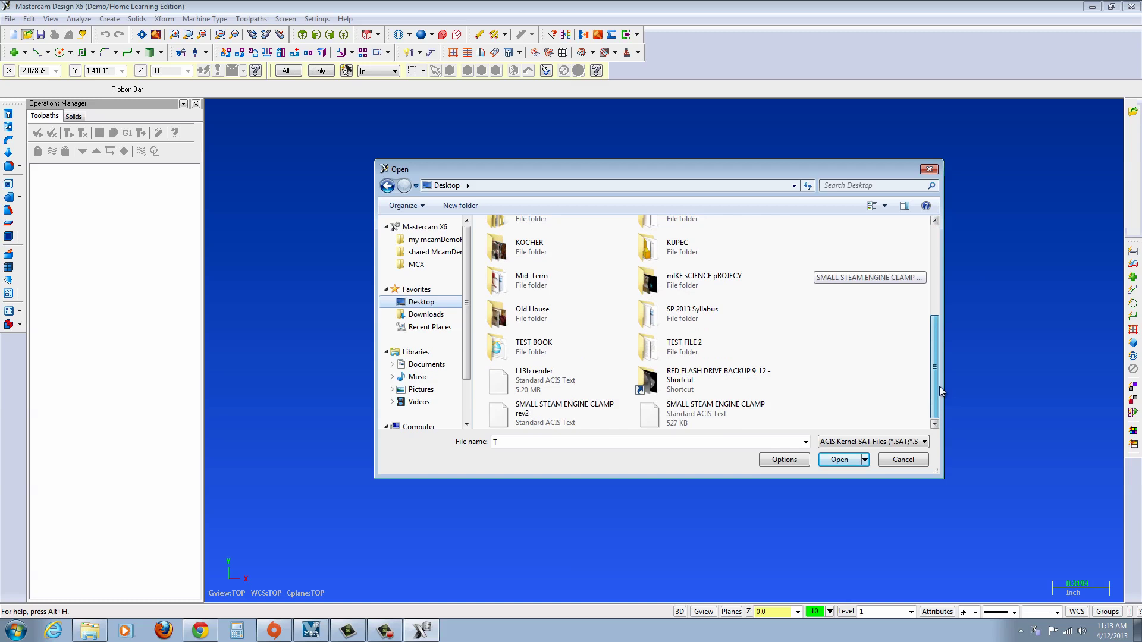
{"action": "left_click", "coordinate": [654, 422]}
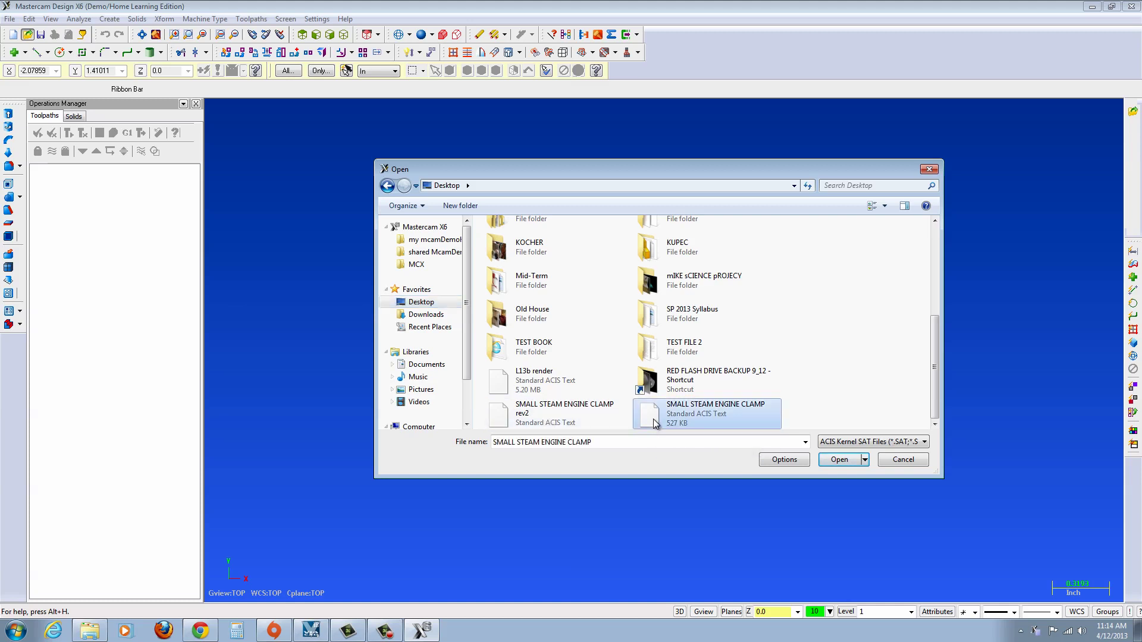
{"action": "key", "text": "Left"}
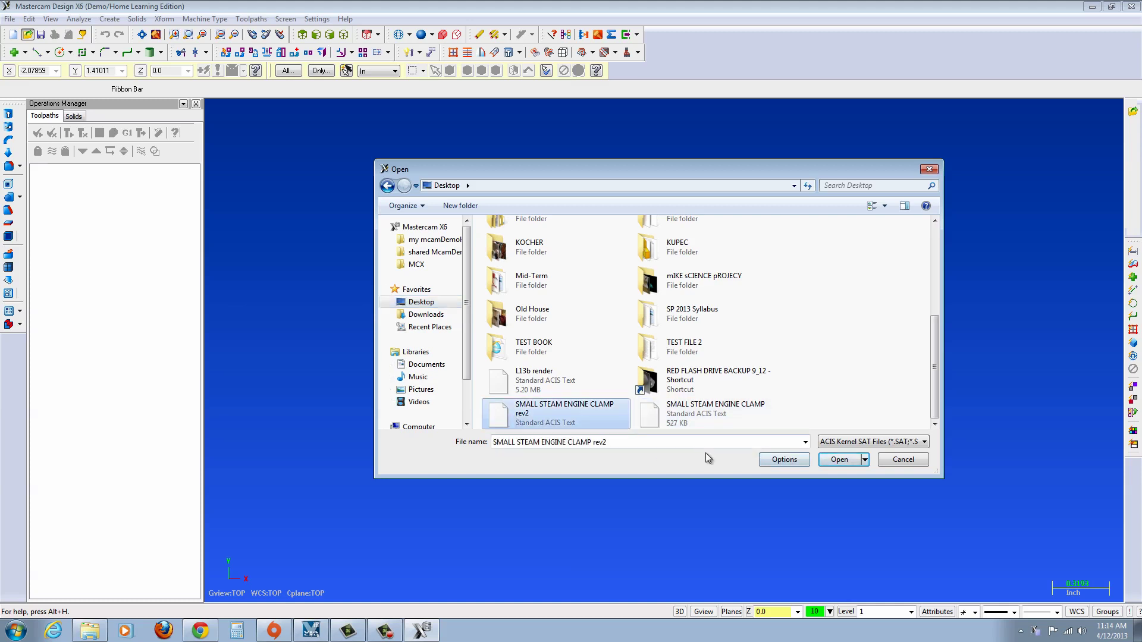
{"action": "left_click", "coordinate": [840, 460]}
Display the imported block as Outlined Shaded and turn it to show the clamp cavity
{"action": "scroll", "coordinate": [700, 385], "scroll_direction": "down", "scroll_amount": 5}
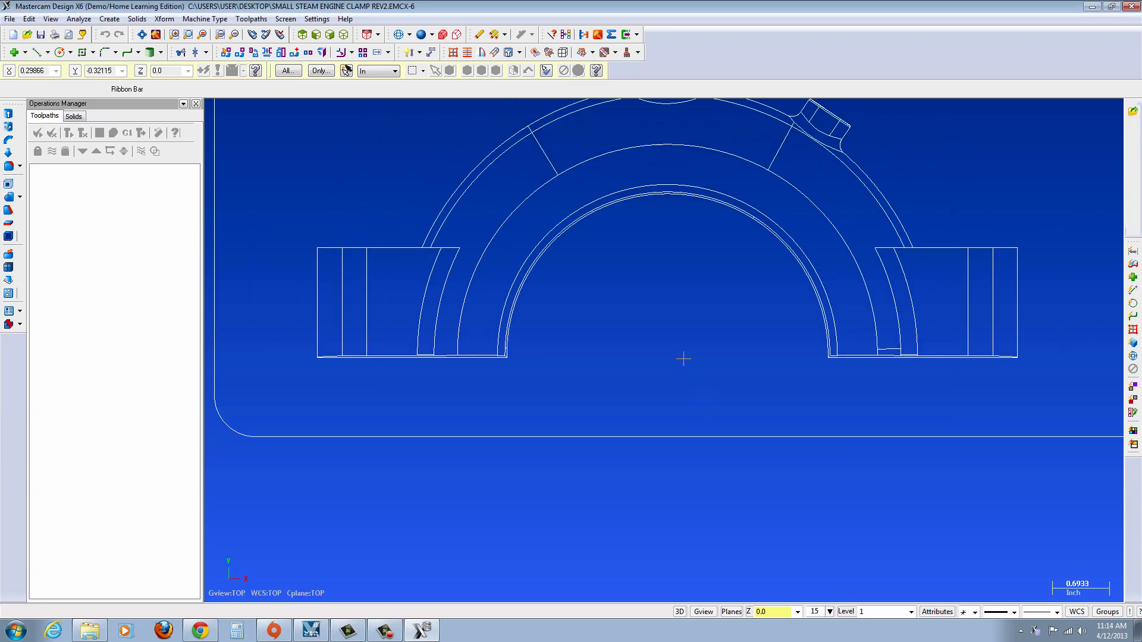
{"action": "mouse_move", "coordinate": [675, 205]}
{"action": "middle_mouse_down"}
{"action": "mouse_move", "coordinate": [673, 131]}
{"action": "mouse_move", "coordinate": [683, 247]}
{"action": "mouse_move", "coordinate": [757, 235]}
{"action": "mouse_move", "coordinate": [671, 221]}
{"action": "middle_mouse_up"}
{"action": "left_click", "coordinate": [429, 35]}
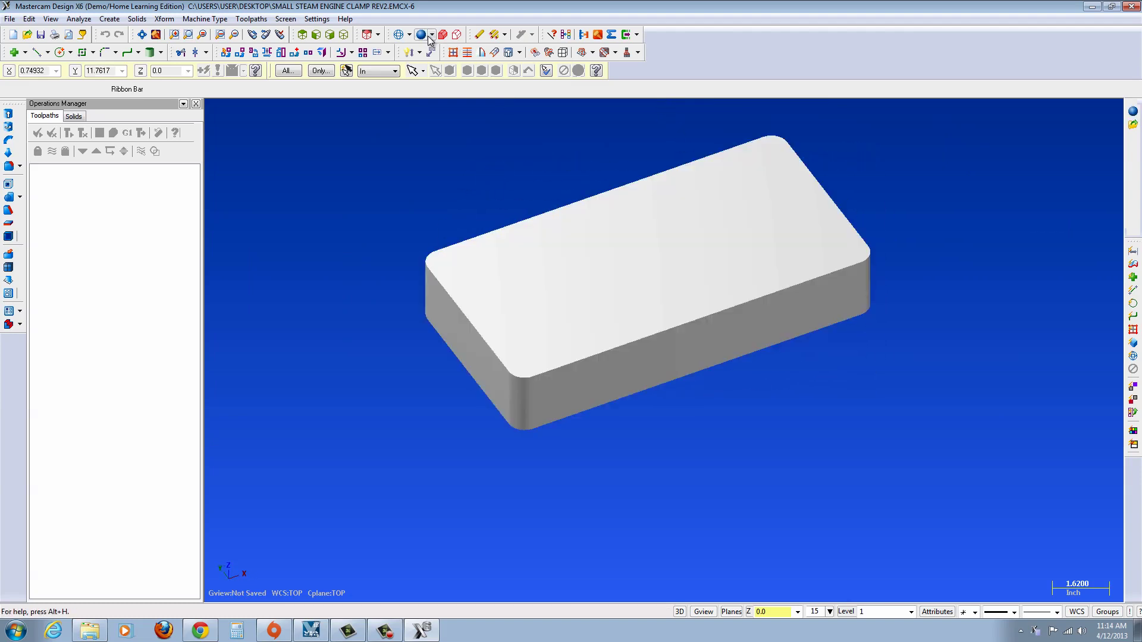
{"action": "left_click", "coordinate": [432, 35]}
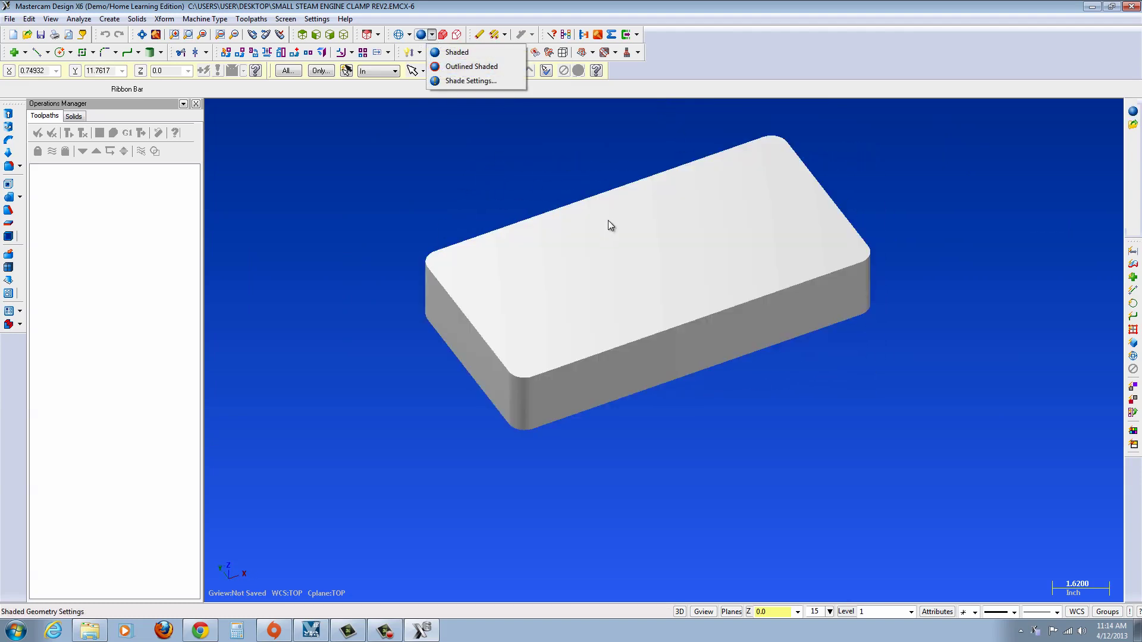
{"action": "left_click", "coordinate": [472, 66]}
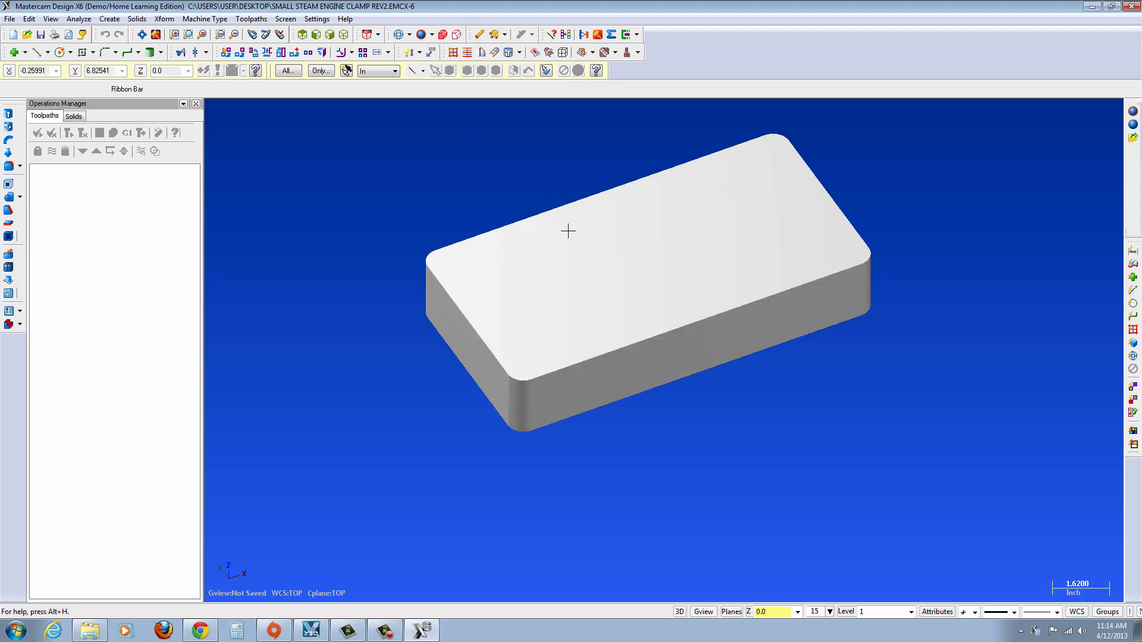
{"action": "mouse_move", "coordinate": [581, 237]}
{"action": "middle_mouse_down"}
{"action": "mouse_move", "coordinate": [476, 428]}
{"action": "mouse_move", "coordinate": [523, 492]}
{"action": "mouse_move", "coordinate": [368, 428]}
{"action": "mouse_move", "coordinate": [612, 468]}
{"action": "mouse_move", "coordinate": [708, 363]}
{"action": "mouse_move", "coordinate": [703, 334]}
{"action": "mouse_move", "coordinate": [684, 386]}
{"action": "middle_mouse_up"}
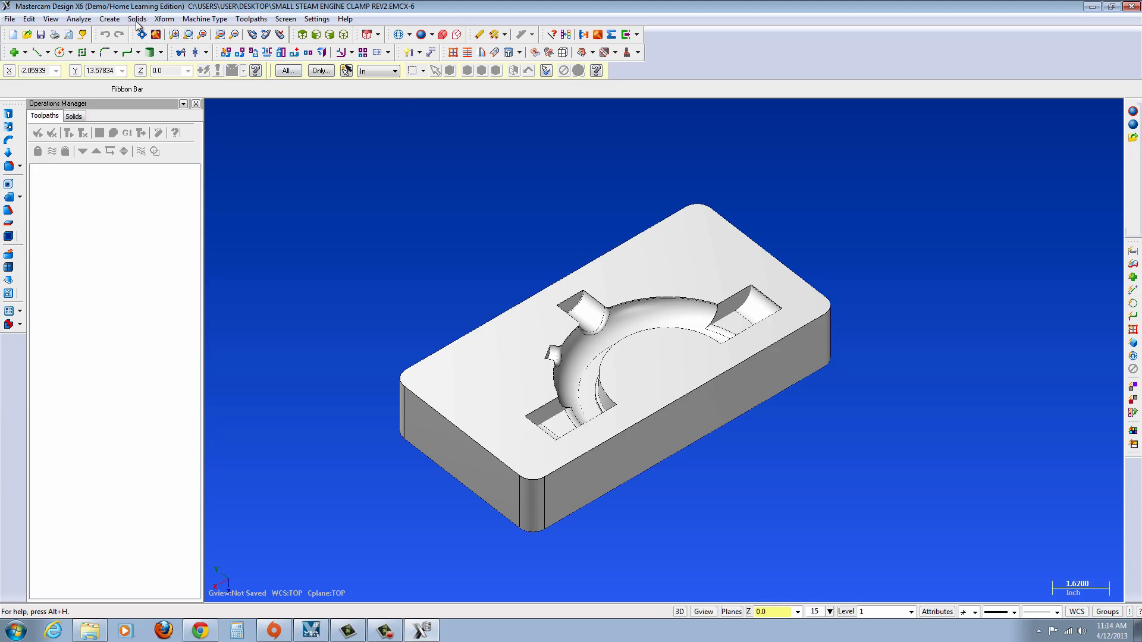
Select the whole block for Dynamic Xform and place the gnomon origin at its corner point X -5.0, Y -1.0, Z 0.0
{"action": "left_click", "coordinate": [162, 20]}
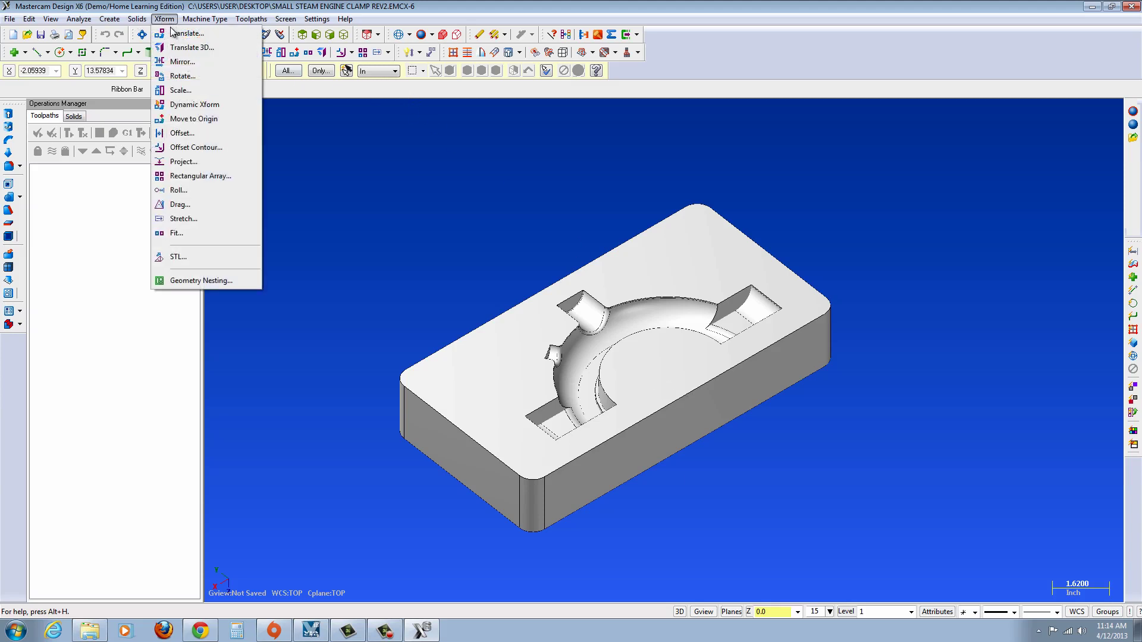
{"action": "left_click", "coordinate": [175, 107]}
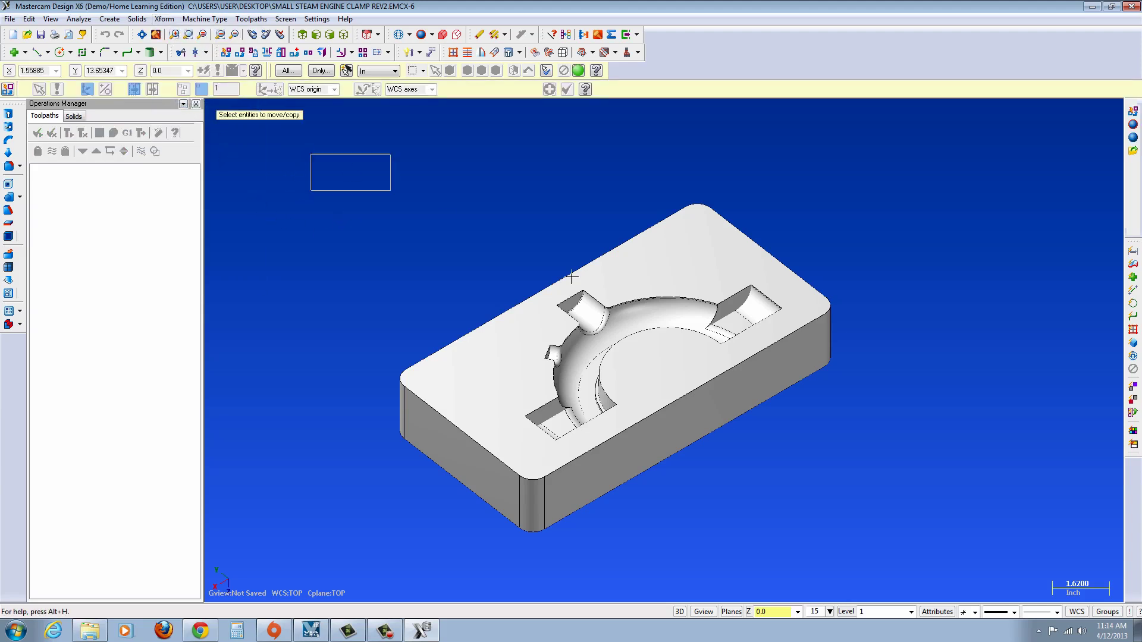
{"action": "left_click_drag", "start_coordinate": [694, 331], "coordinate": [871, 566]}
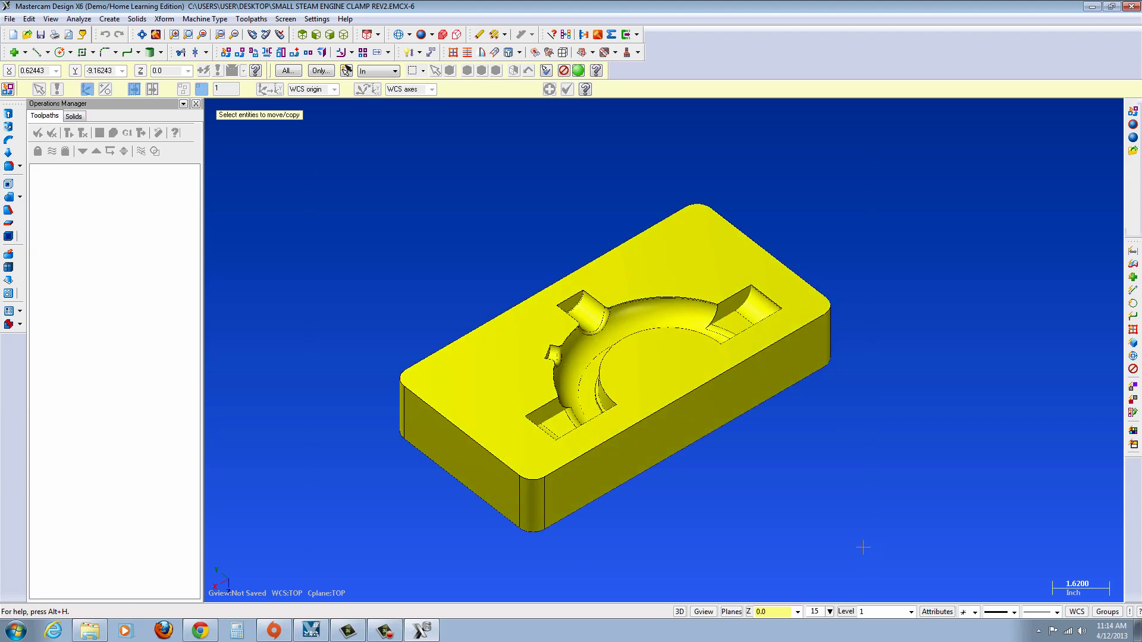
{"action": "key", "text": "Return"}
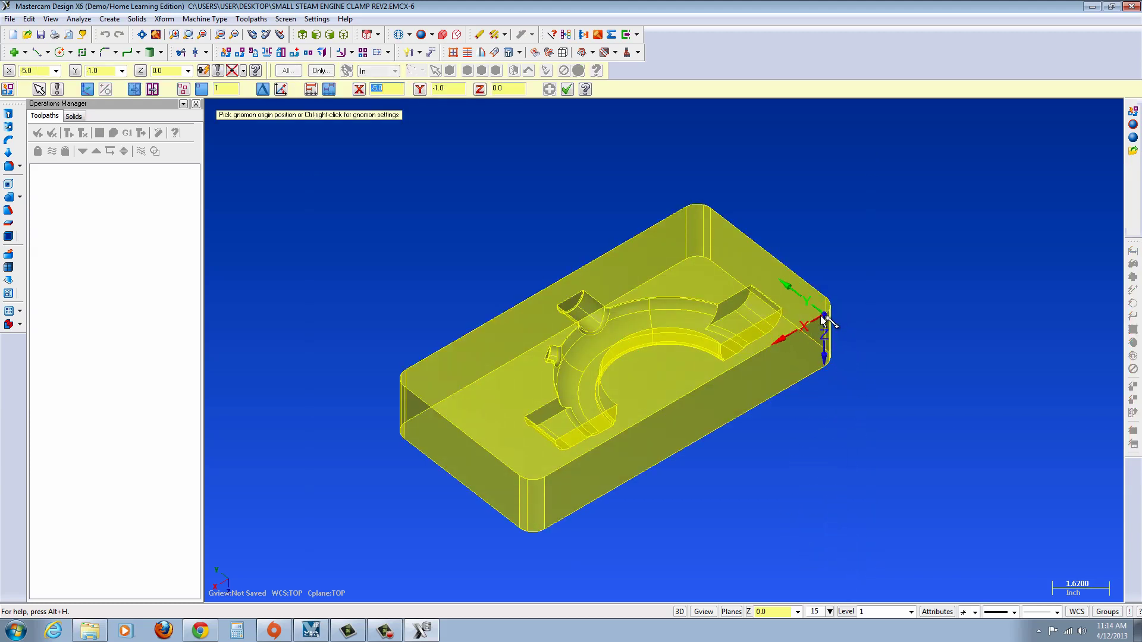
{"action": "left_click", "coordinate": [824, 315]}
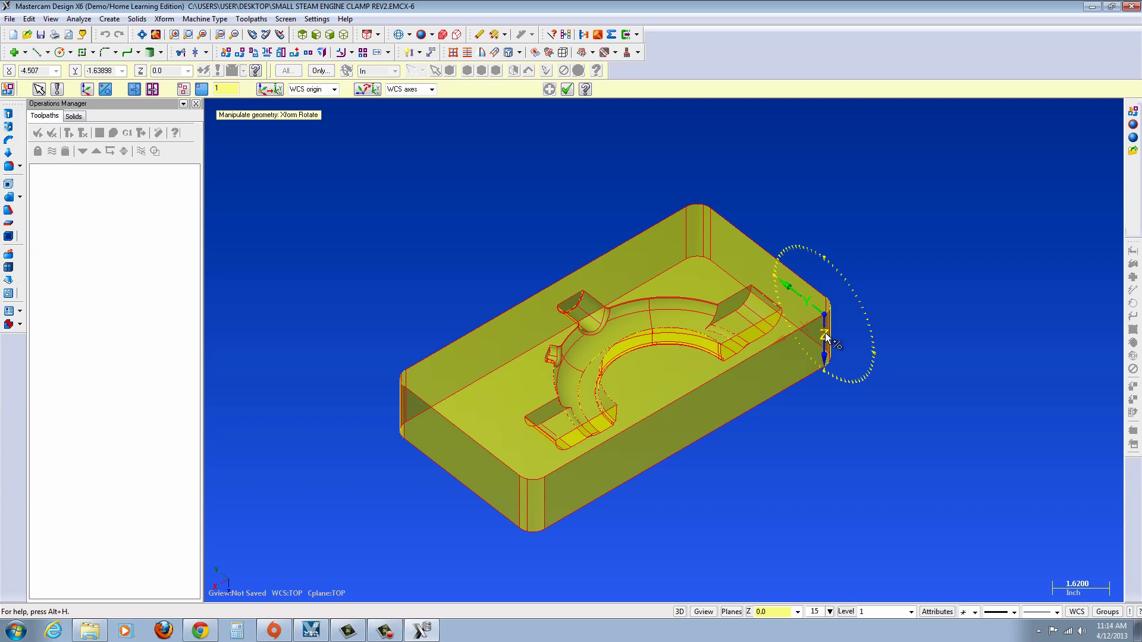
Rotate the block 180 degrees about the gnomon's X axis and accept the transform
{"action": "left_click", "coordinate": [826, 337]}
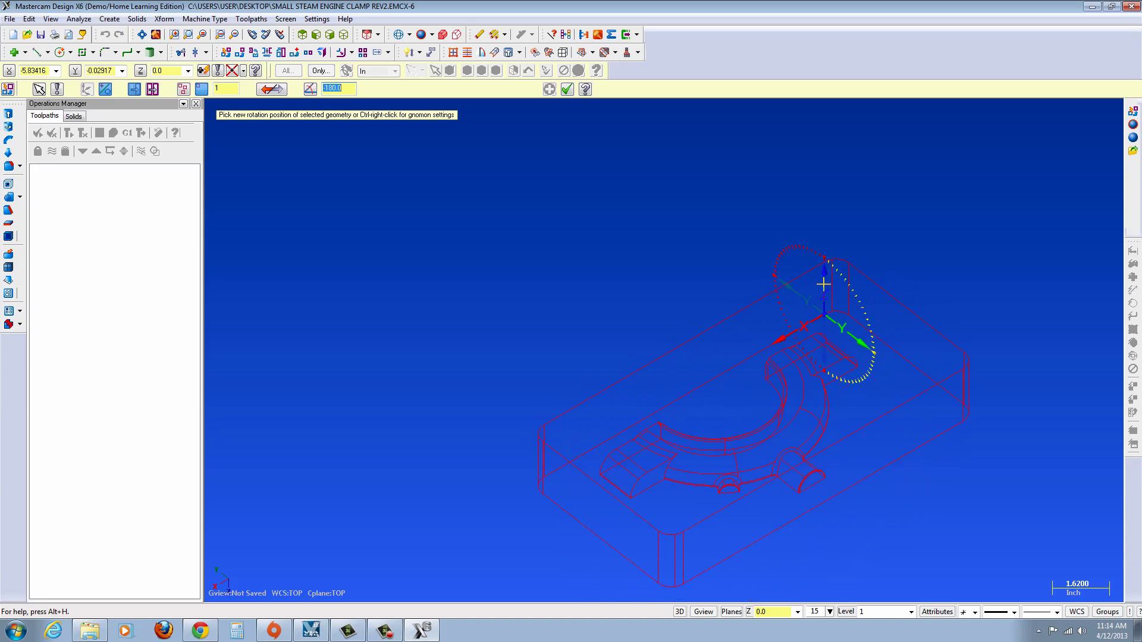
{"action": "left_click", "coordinate": [824, 285]}
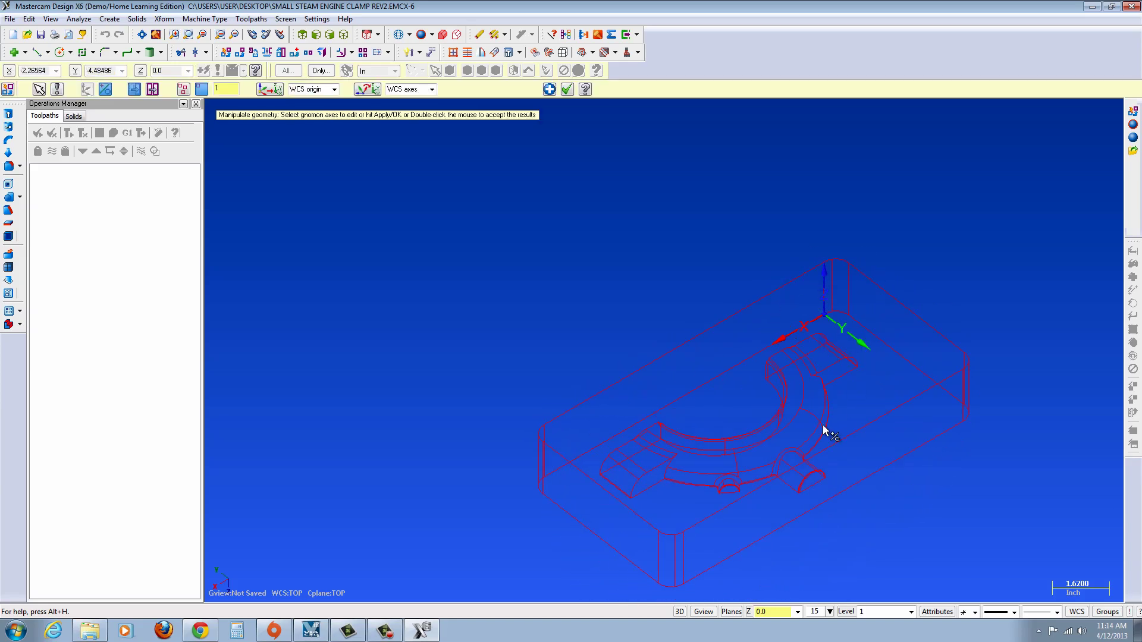
{"action": "left_click", "coordinate": [432, 34]}
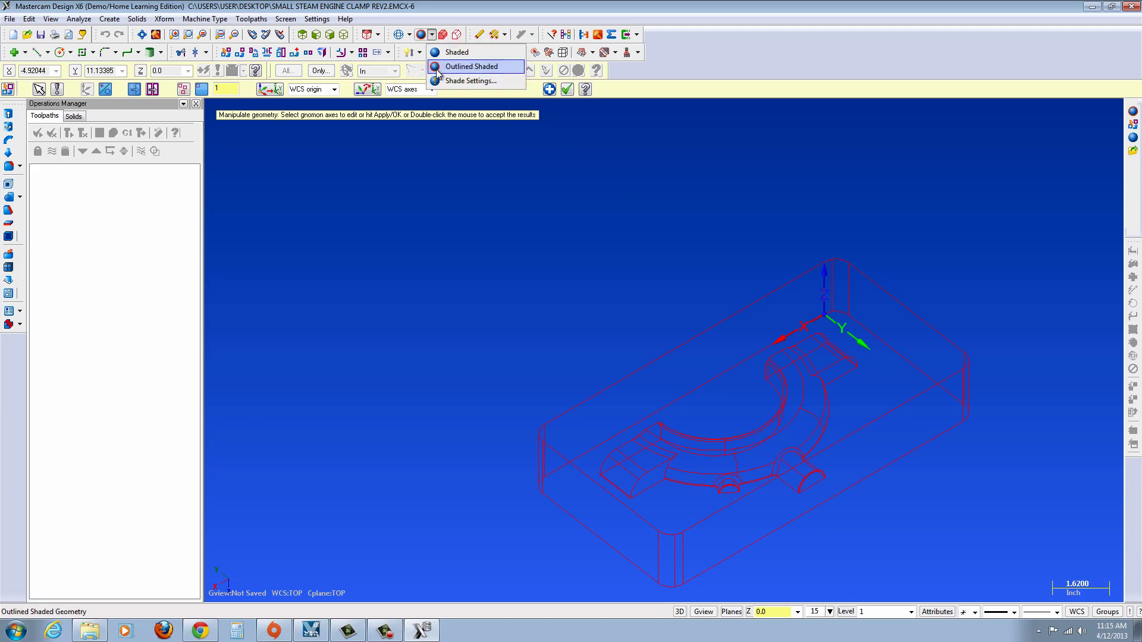
{"action": "left_click", "coordinate": [549, 308]}
{"action": "scroll", "coordinate": [645, 374], "scroll_direction": "up", "scroll_amount": 1}
{"action": "scroll", "coordinate": [630, 356], "scroll_direction": "down", "scroll_amount": 2}
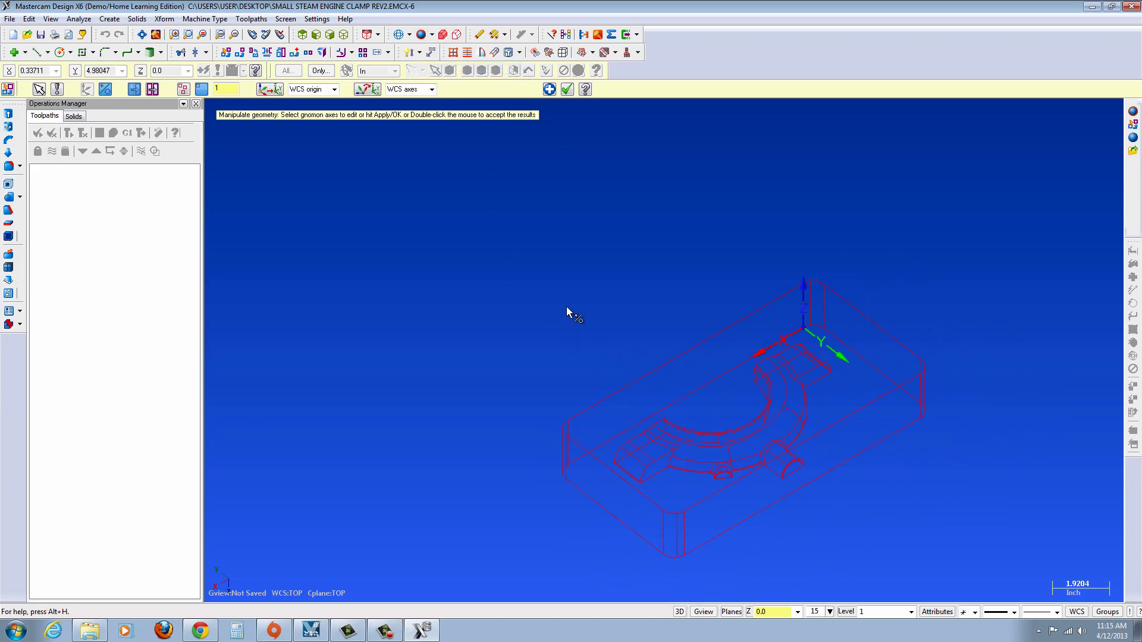
{"action": "left_click", "coordinate": [567, 89]}
{"action": "middle_click_drag", "start_coordinate": [759, 426], "coordinate": [746, 200]}
{"action": "scroll", "coordinate": [696, 190], "scroll_direction": "down", "scroll_amount": 1}
{"action": "scroll", "coordinate": [640, 181], "scroll_direction": "up", "scroll_amount": 5}
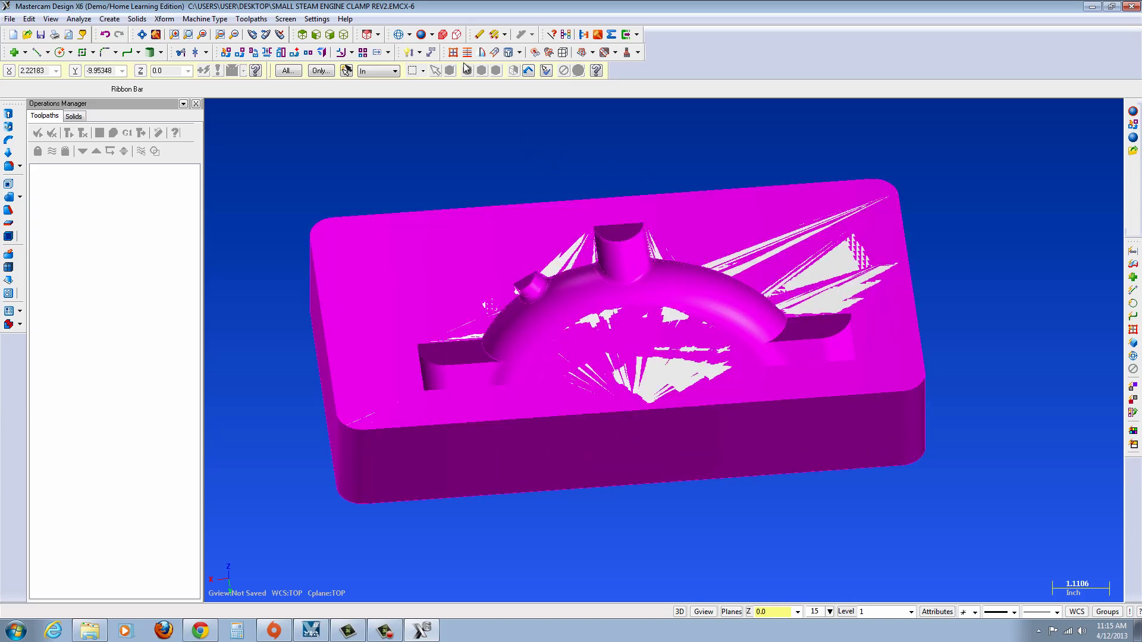
Change the shading settings to use a selected light blue color for the block
{"action": "left_click", "coordinate": [431, 35]}
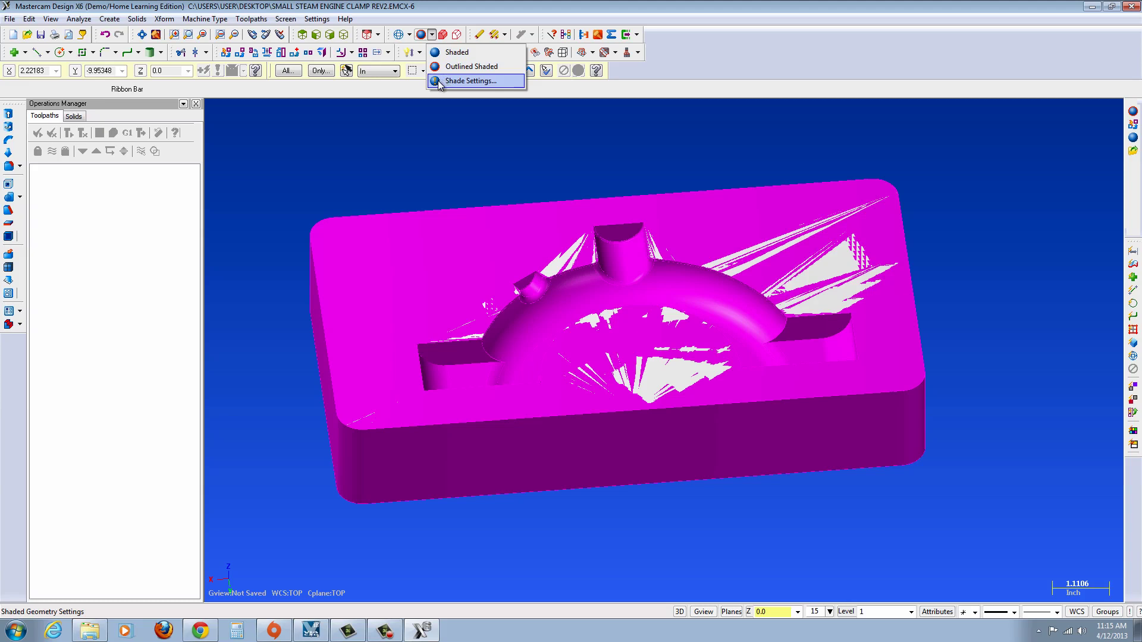
{"action": "left_click", "coordinate": [470, 81]}
{"action": "left_click", "coordinate": [75, 166]}
{"action": "left_click", "coordinate": [136, 166]}
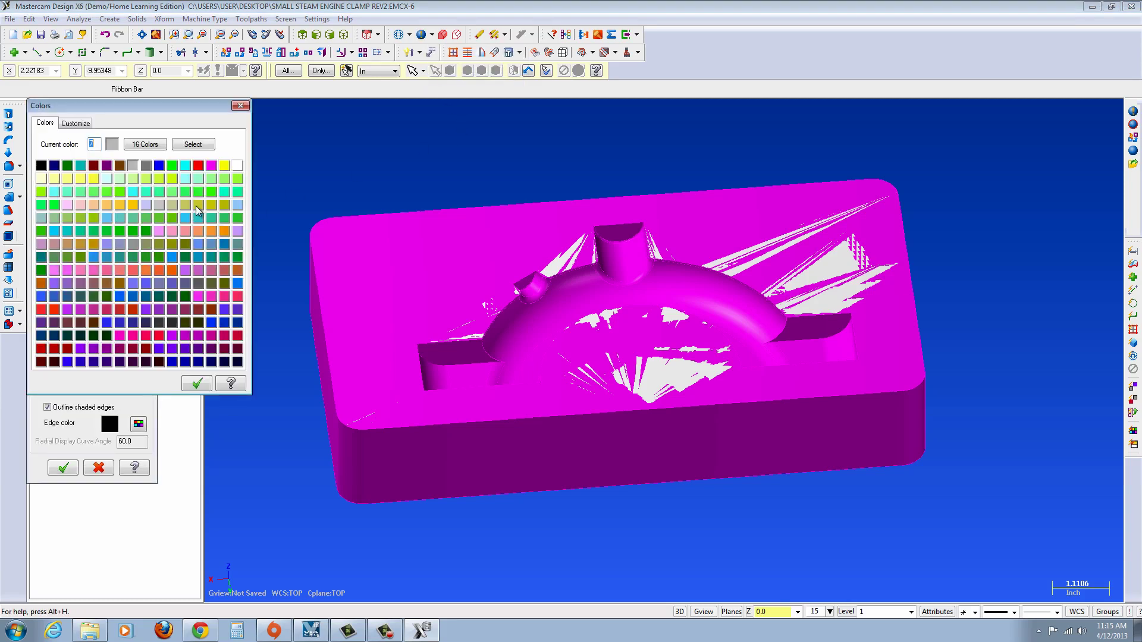
{"action": "left_click", "coordinate": [237, 204]}
{"action": "left_click", "coordinate": [198, 384]}
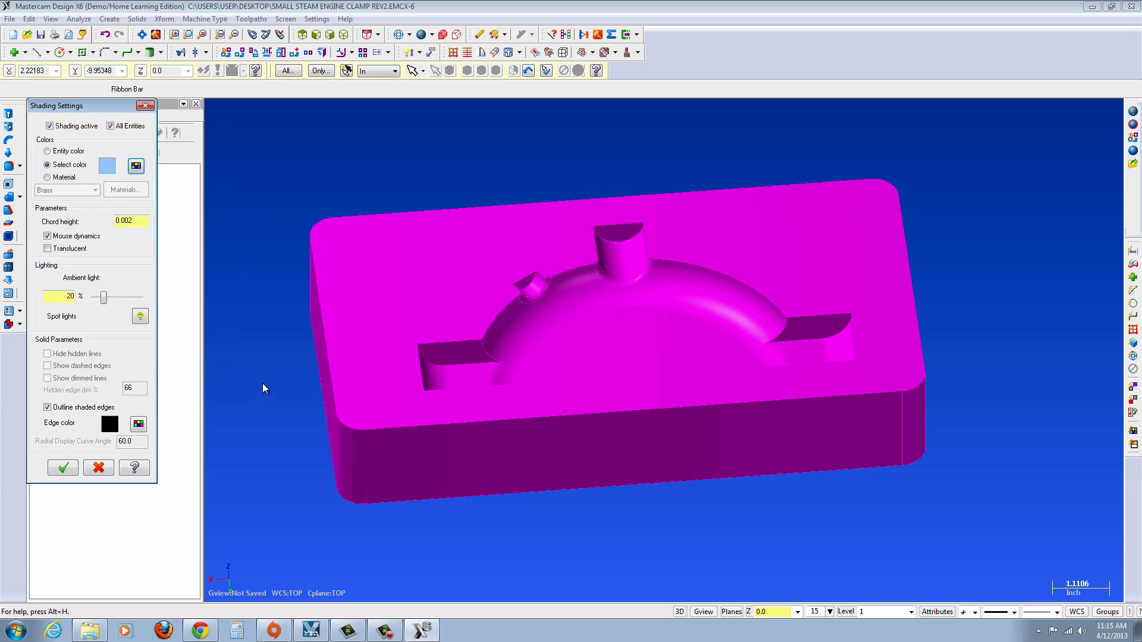
{"action": "left_click", "coordinate": [63, 468]}
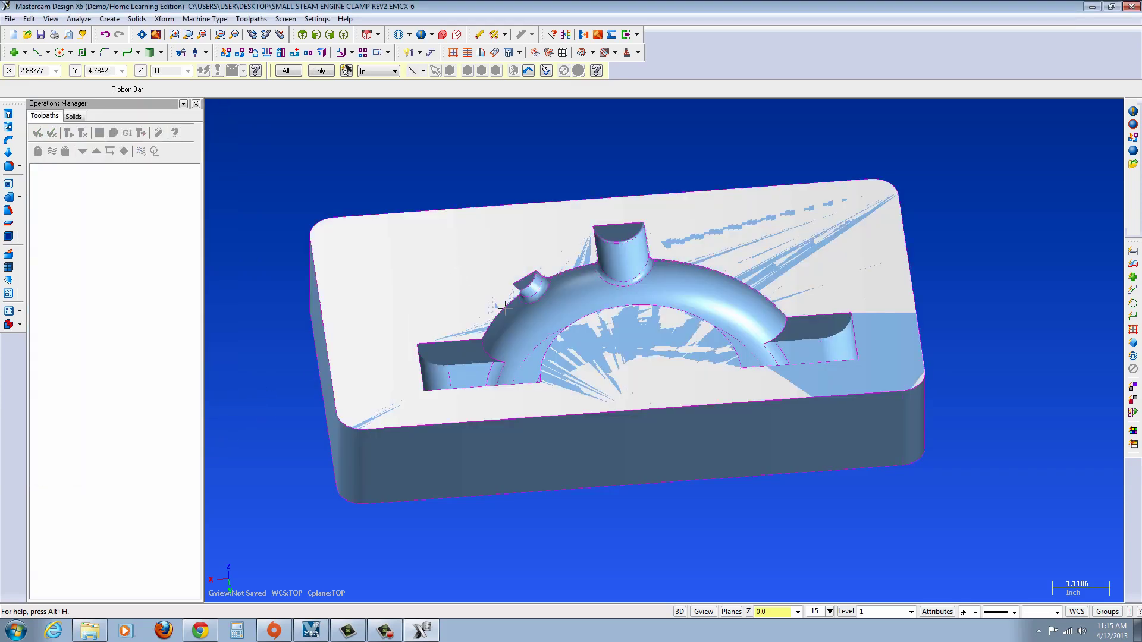
{"action": "middle_click_drag", "start_coordinate": [512, 311], "coordinate": [415, 173]}
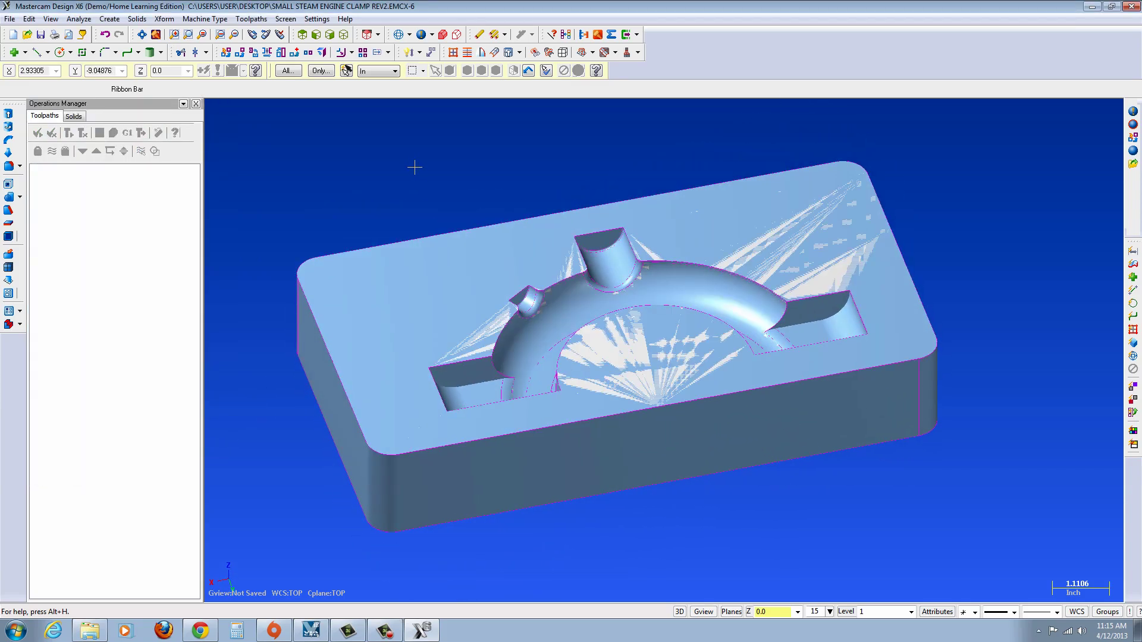
Assign the default mill as the machine type for the part
{"action": "left_click", "coordinate": [213, 19]}
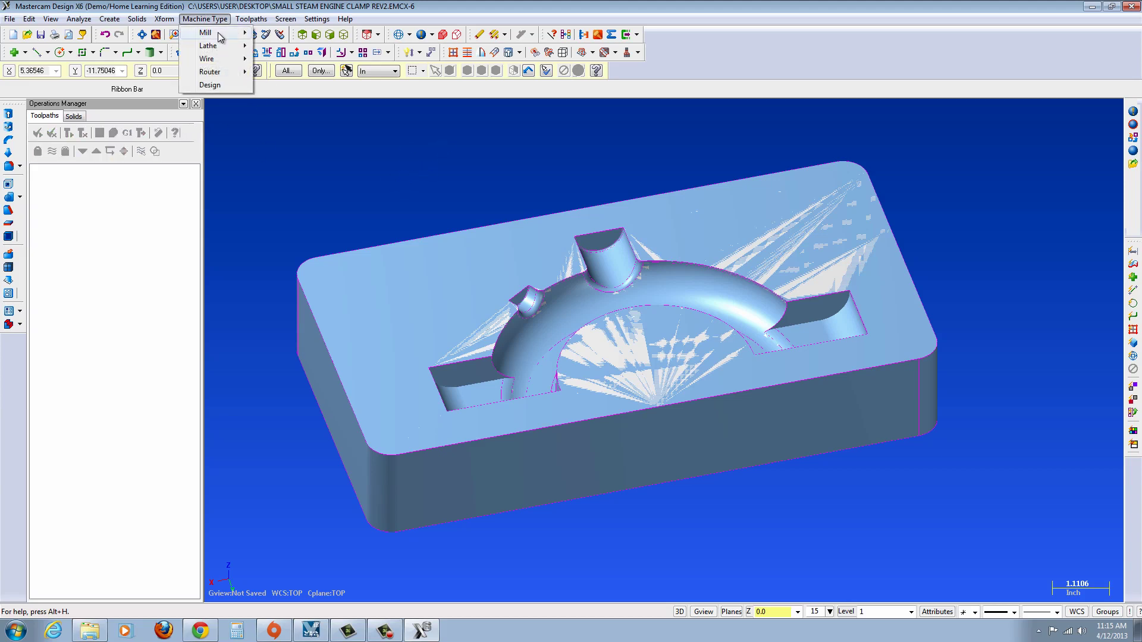
{"action": "mouse_move", "coordinate": [220, 36]}
{"action": "left_click", "coordinate": [280, 33]}
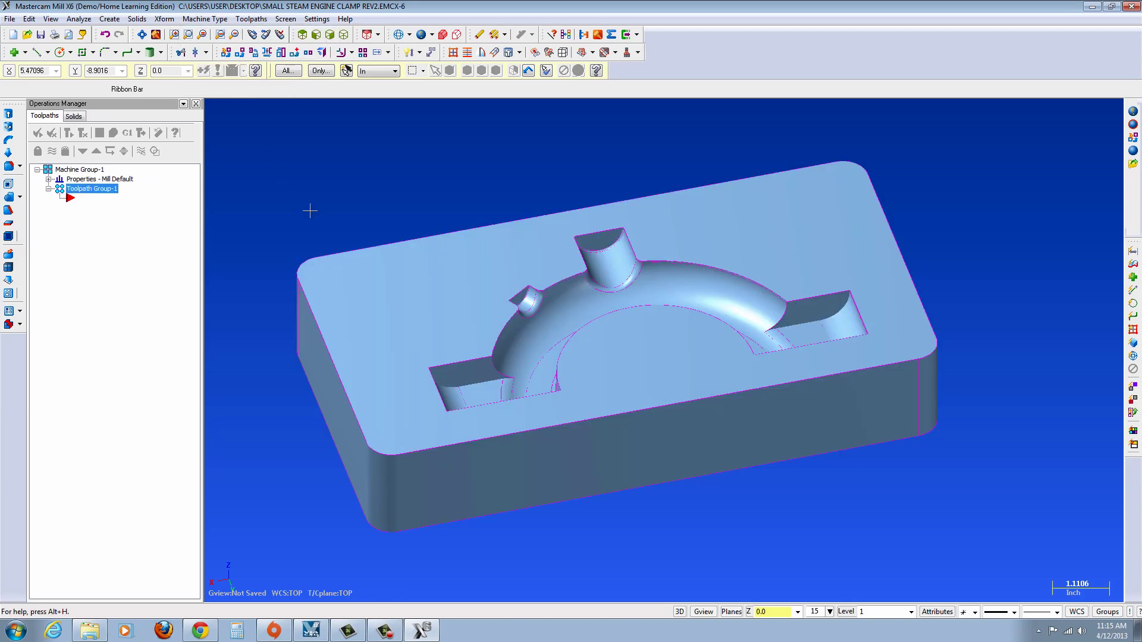
Define the machine group's rectangular stock from all solids
{"action": "left_click", "coordinate": [48, 180]}
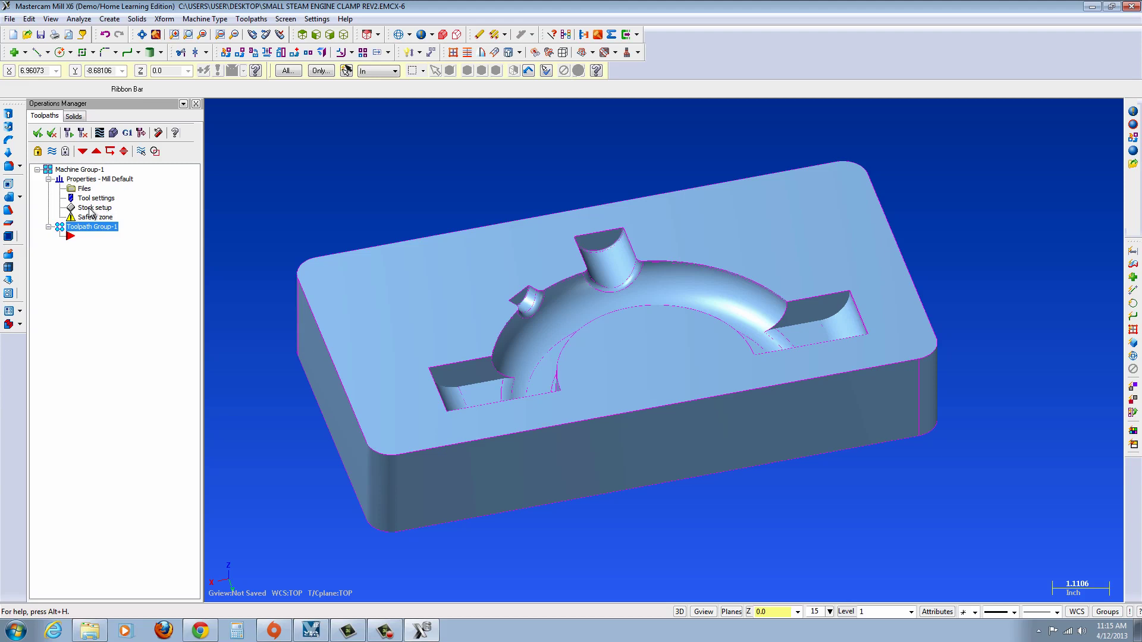
{"action": "left_click", "coordinate": [90, 208]}
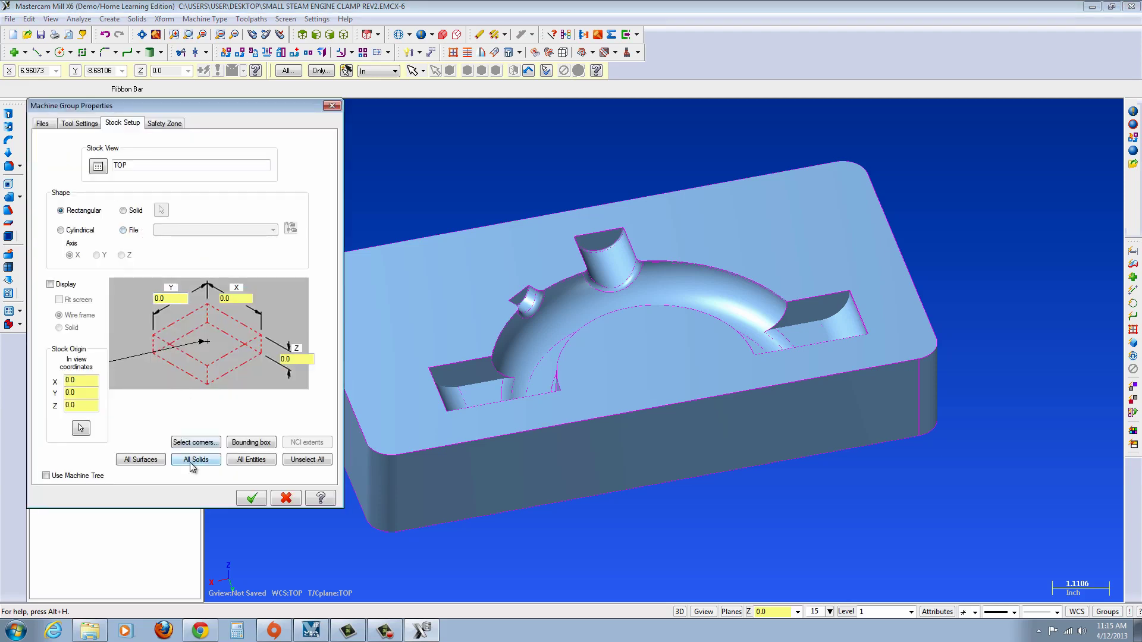
{"action": "left_click", "coordinate": [191, 463]}
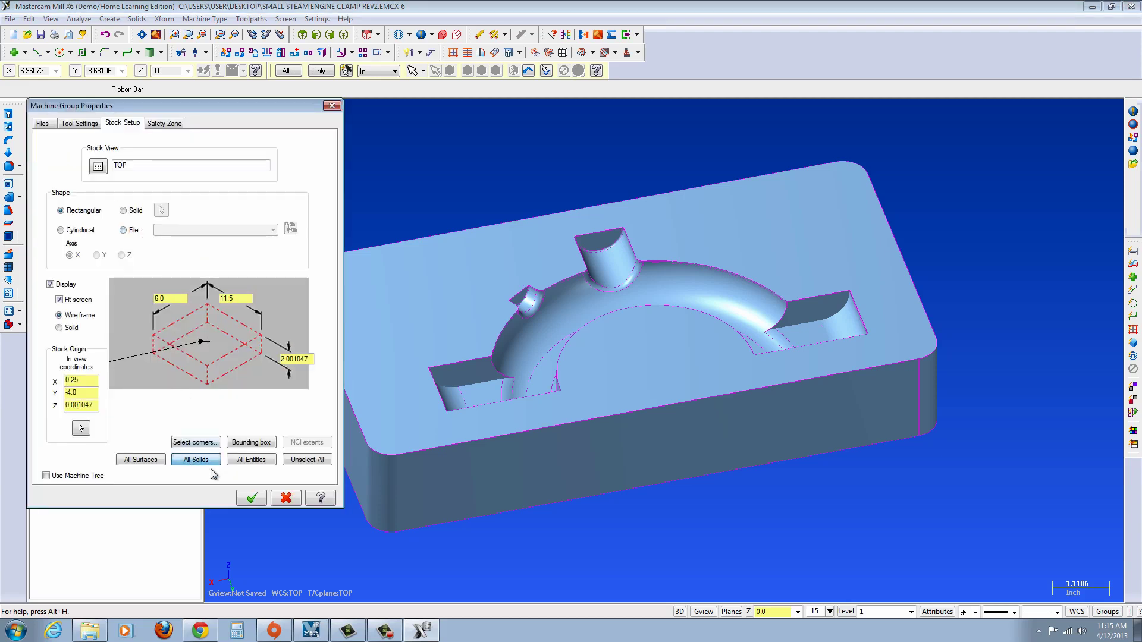
Set the machine group's stock material to ALUMINUM inch - 6061 from the lathe material library
{"action": "left_click", "coordinate": [75, 126]}
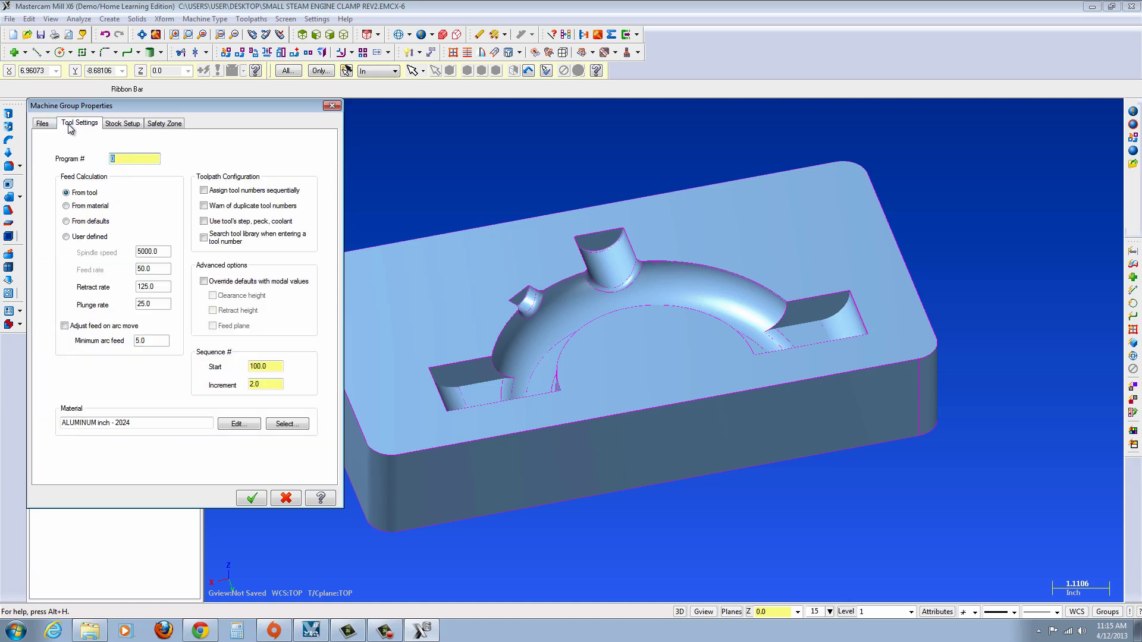
{"action": "left_click", "coordinate": [287, 425]}
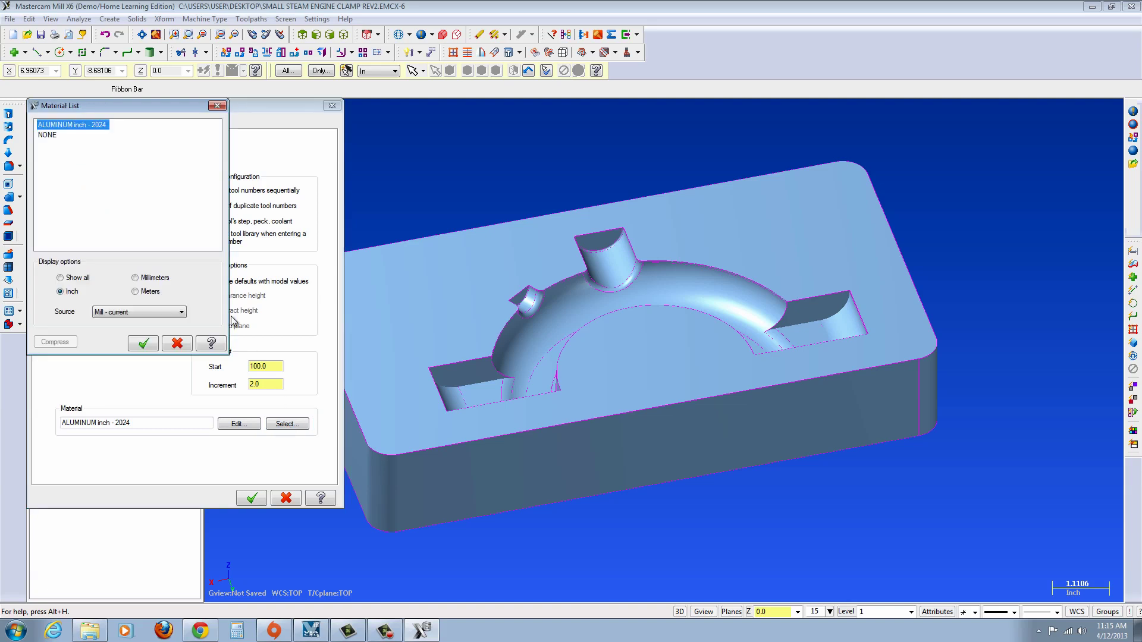
{"action": "left_click", "coordinate": [126, 312]}
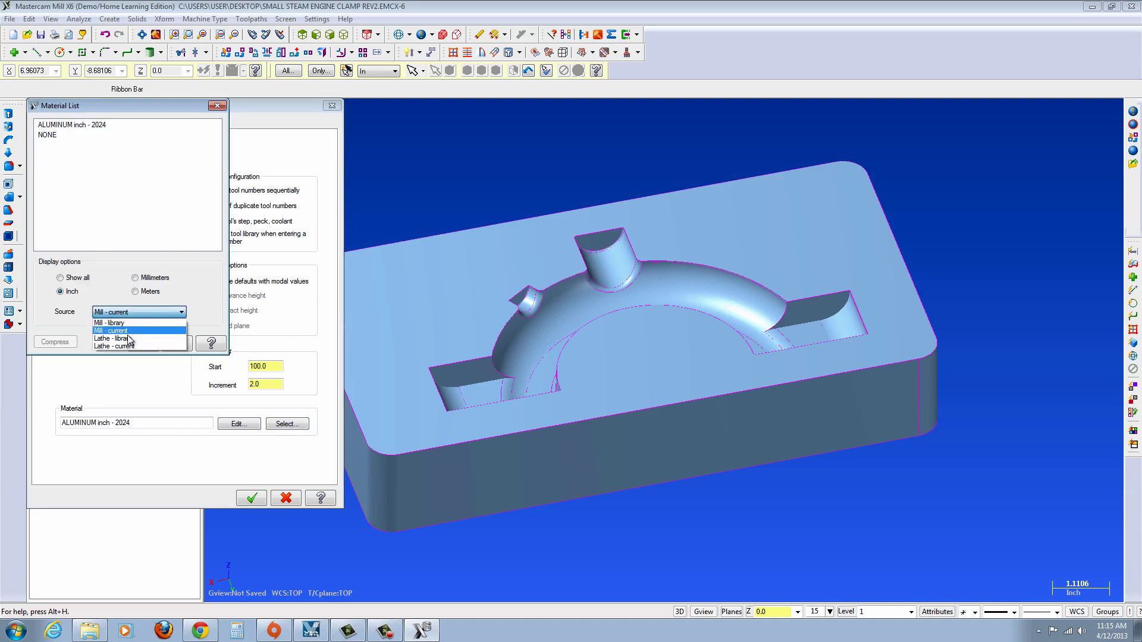
{"action": "left_click", "coordinate": [130, 339]}
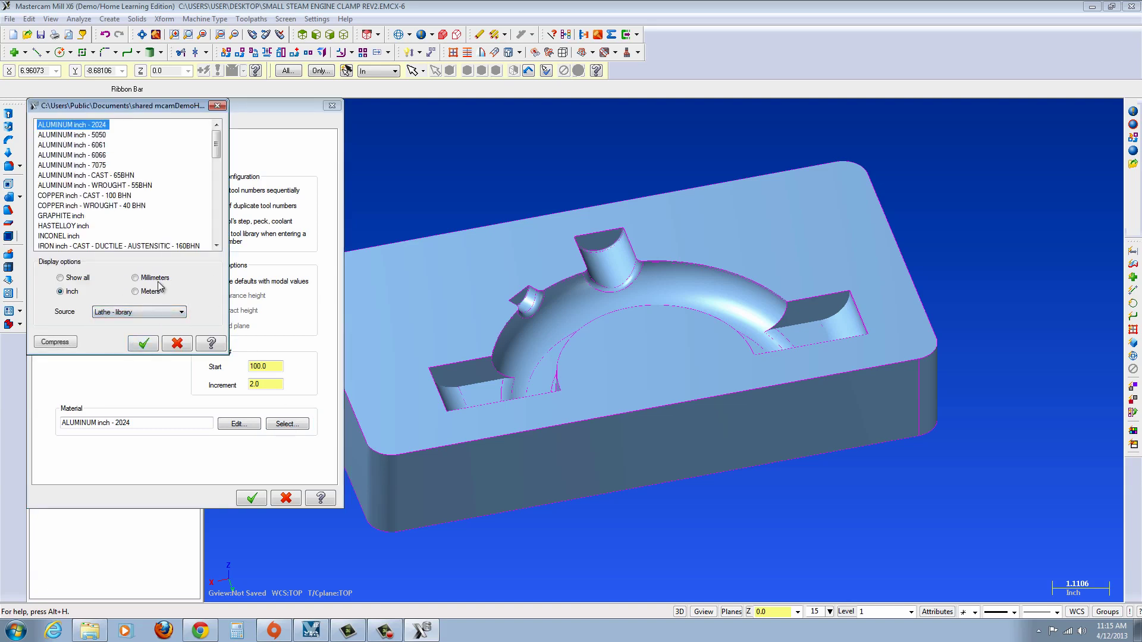
{"action": "left_click", "coordinate": [102, 145]}
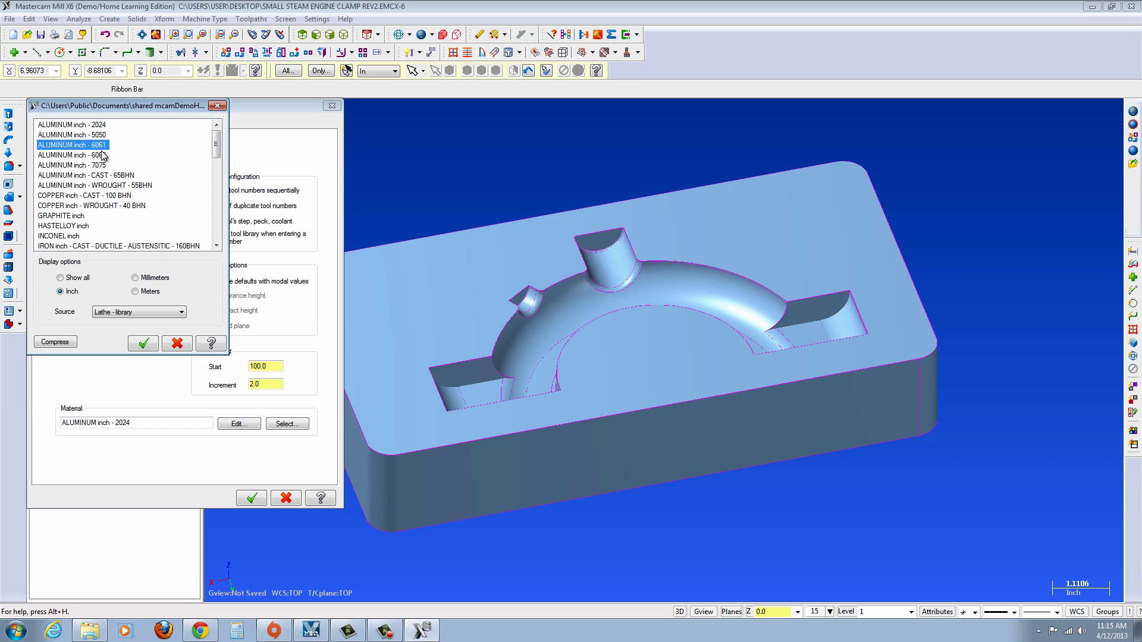
{"action": "left_click", "coordinate": [144, 344]}
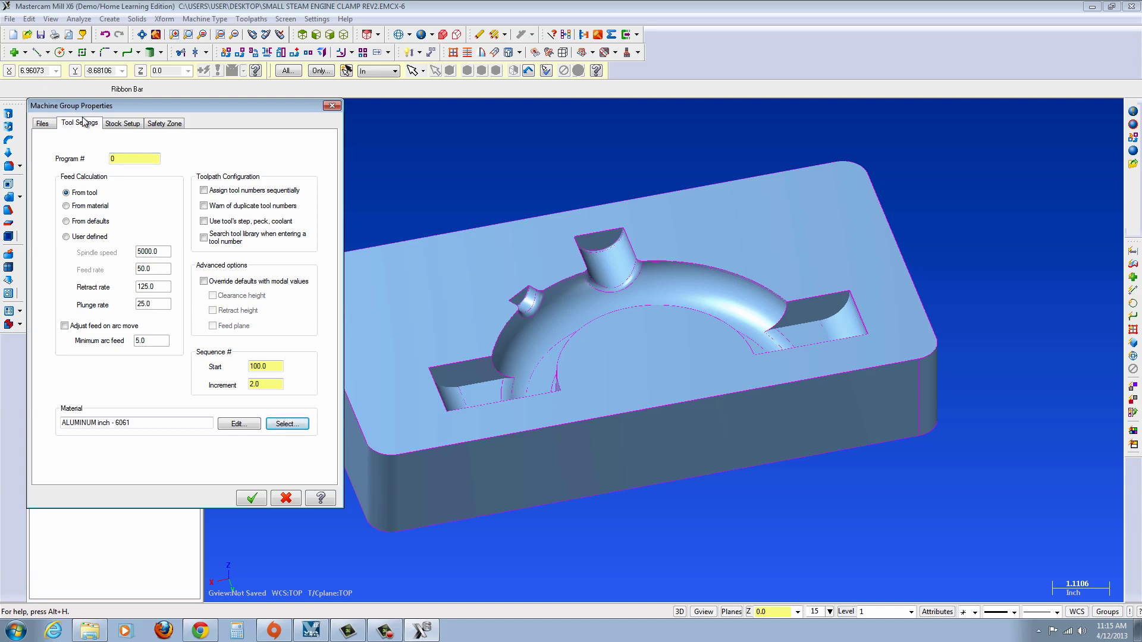
Switch the stock material to ALUMINUM inch - 2024 and accept the machine group properties
{"action": "left_click", "coordinate": [279, 426]}
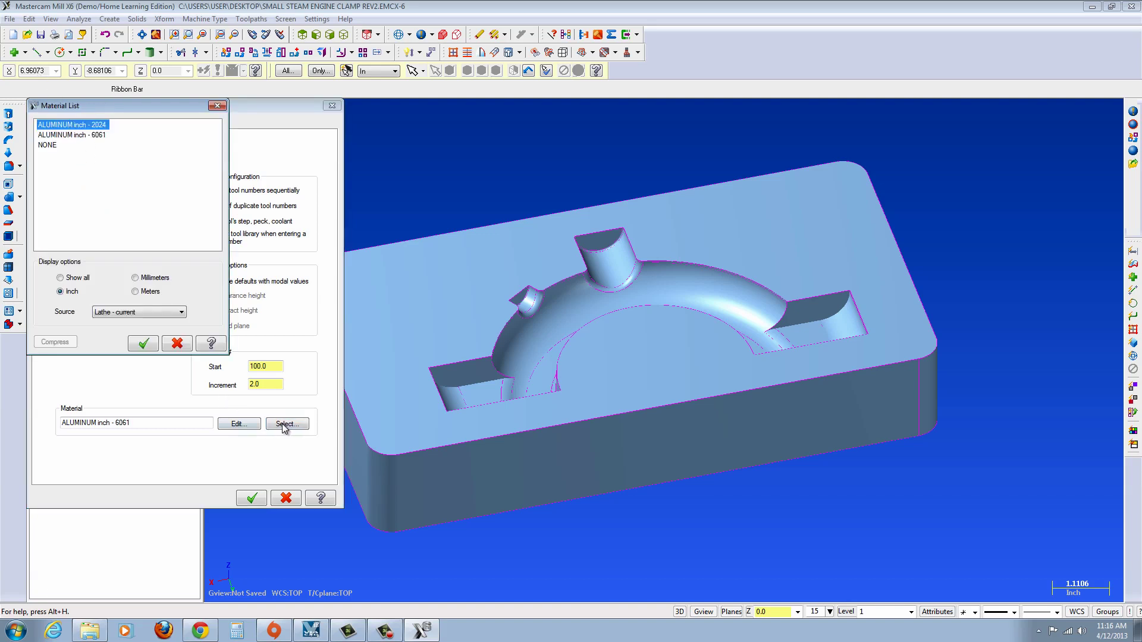
{"action": "left_click", "coordinate": [145, 348]}
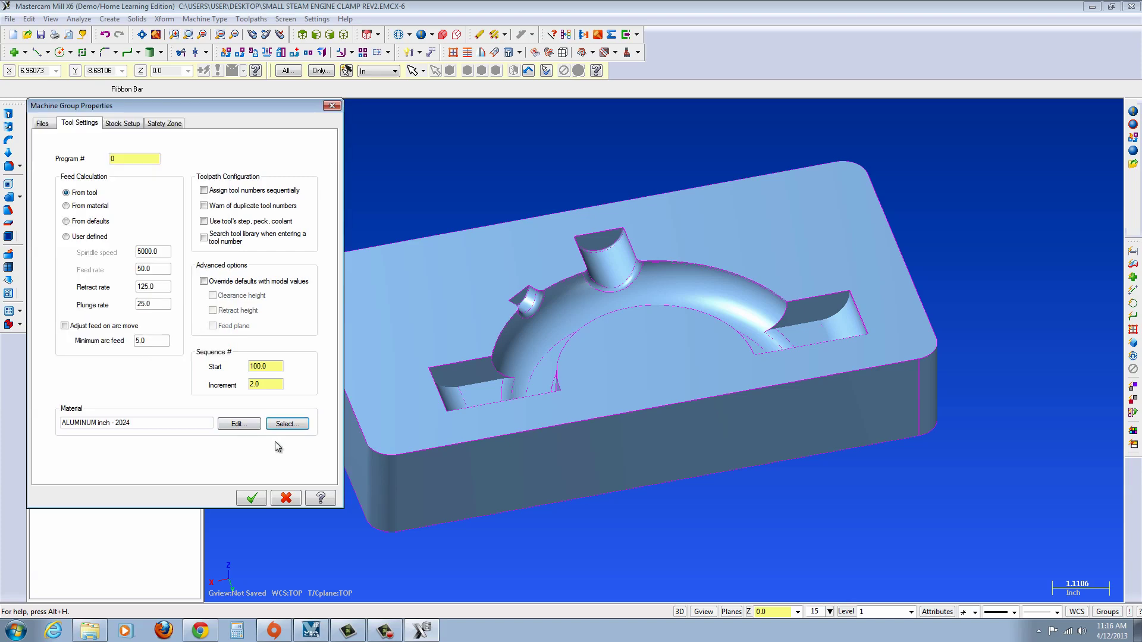
{"action": "left_click", "coordinate": [252, 499]}
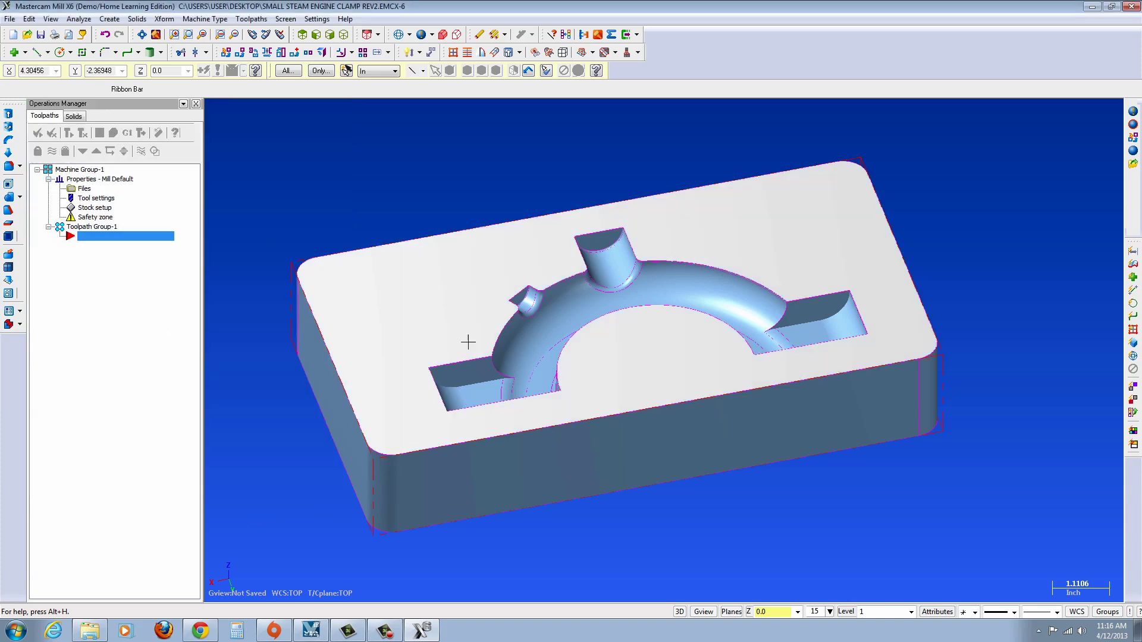
Start a Surface Rough Pocket toolpath with advanced toolpath refinement activated, using the entire block as drive surfaces
{"action": "mouse_move", "coordinate": [469, 318]}
{"action": "middle_mouse_down"}
{"action": "mouse_move", "coordinate": [490, 340]}
{"action": "mouse_move", "coordinate": [472, 339]}
{"action": "mouse_move", "coordinate": [454, 252]}
{"action": "middle_mouse_up"}
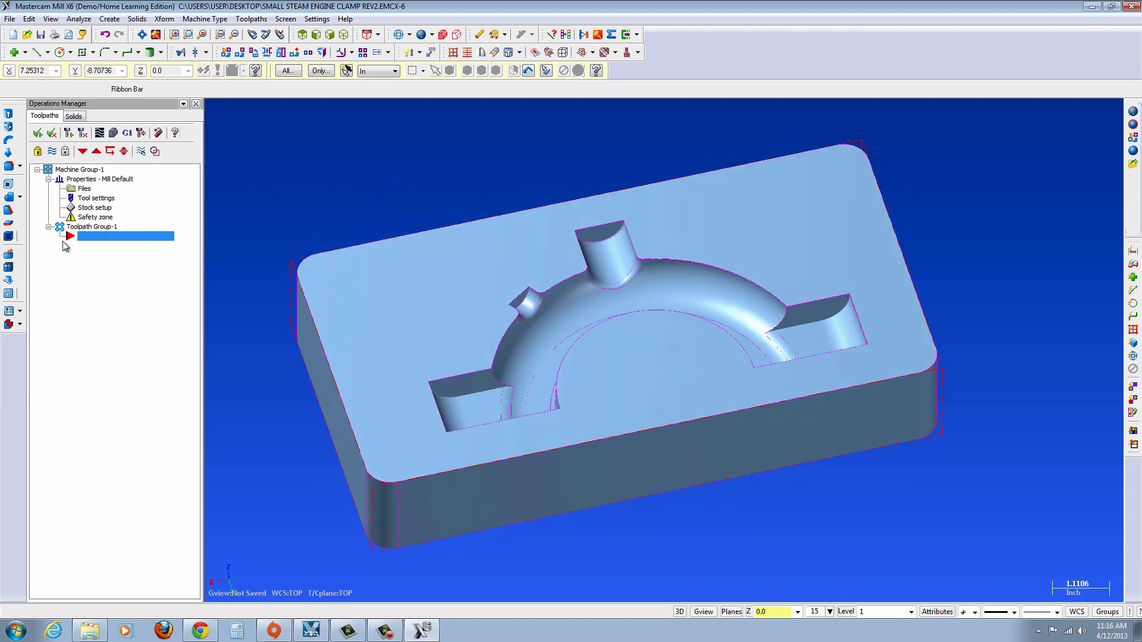
{"action": "left_click", "coordinate": [250, 20]}
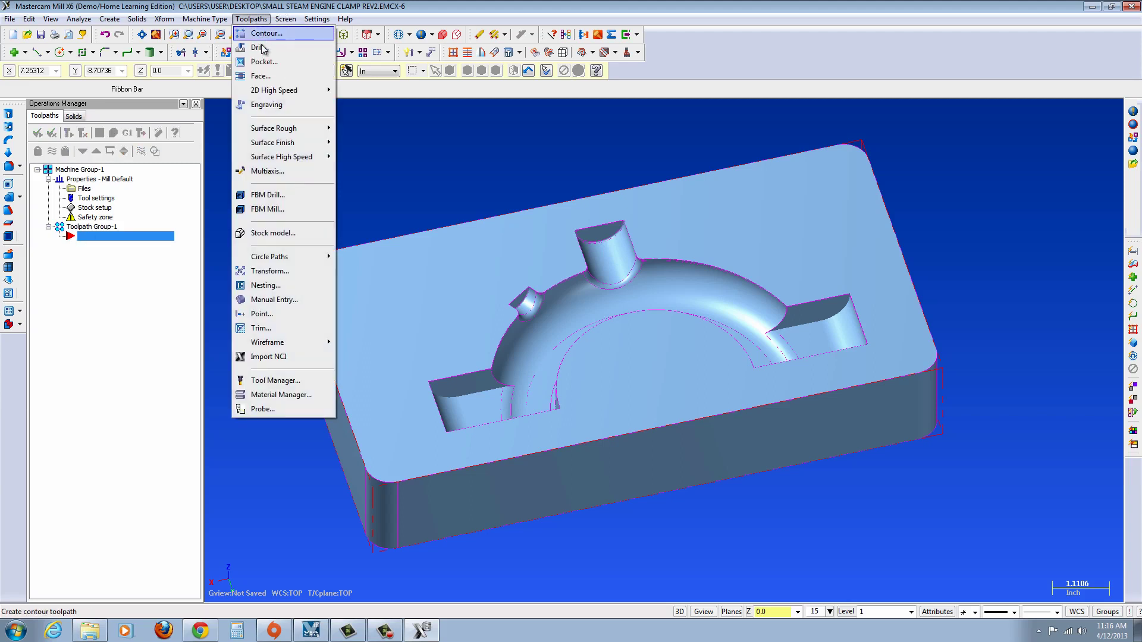
{"action": "mouse_move", "coordinate": [282, 144]}
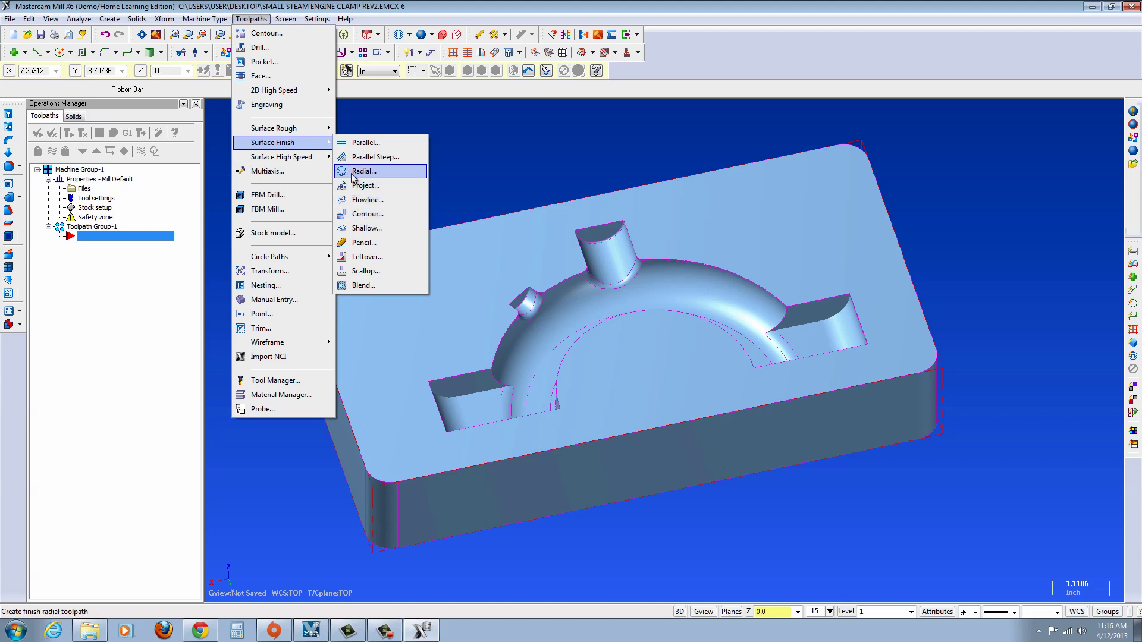
{"action": "mouse_move", "coordinate": [321, 128]}
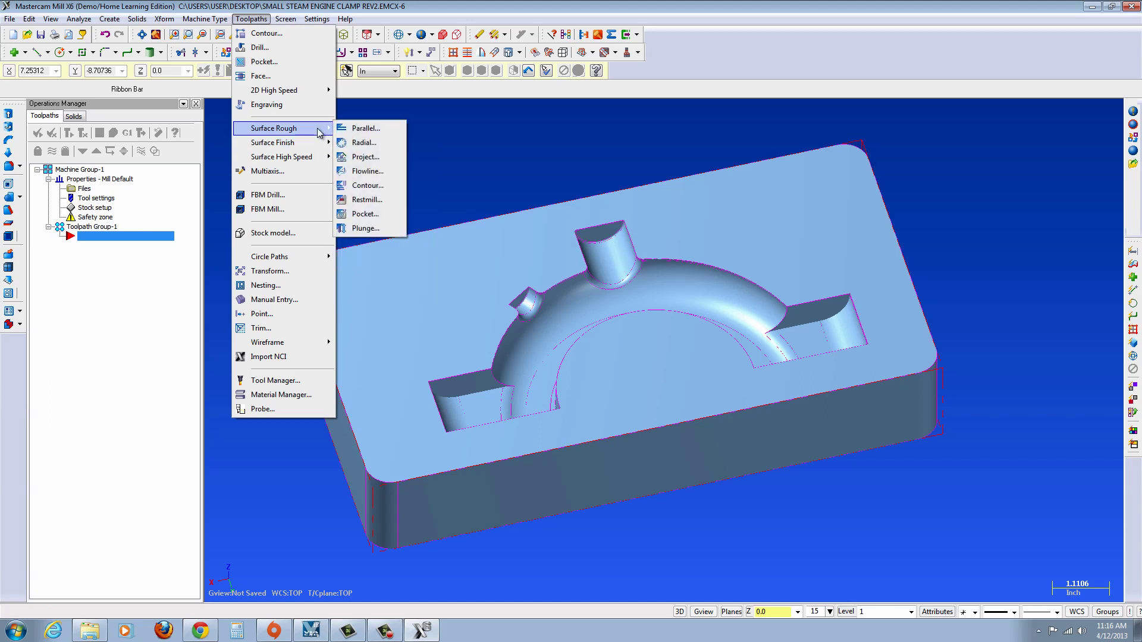
{"action": "left_click", "coordinate": [364, 215]}
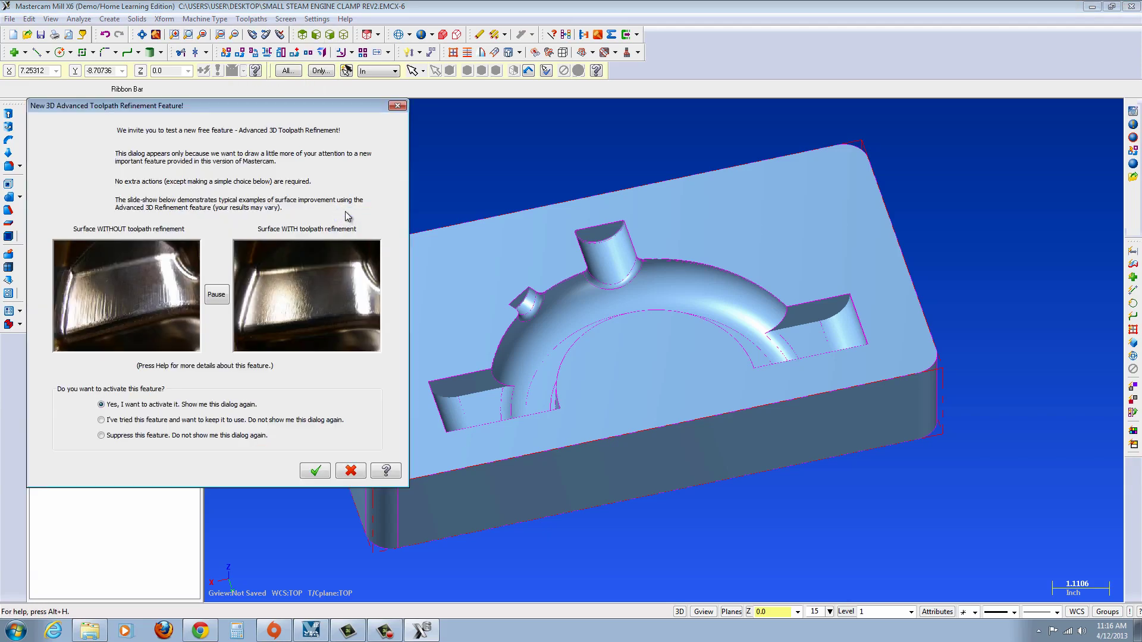
{"action": "left_click", "coordinate": [314, 472]}
{"action": "left_click", "coordinate": [93, 167]}
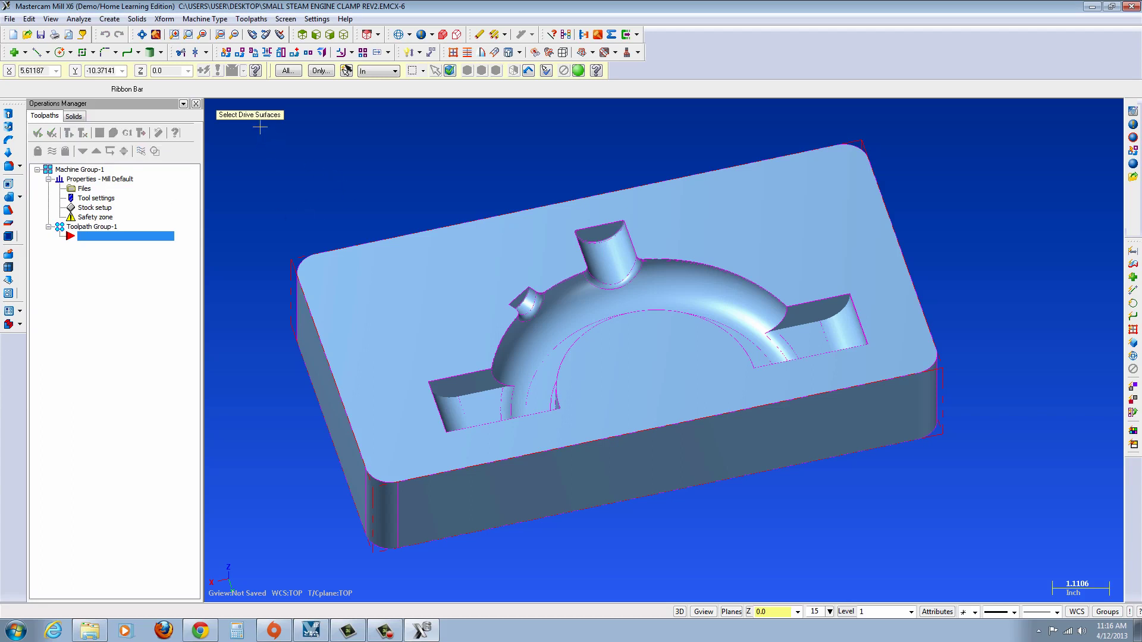
{"action": "left_click_drag", "start_coordinate": [240, 104], "coordinate": [1009, 568]}
{"action": "key", "text": "Return"}
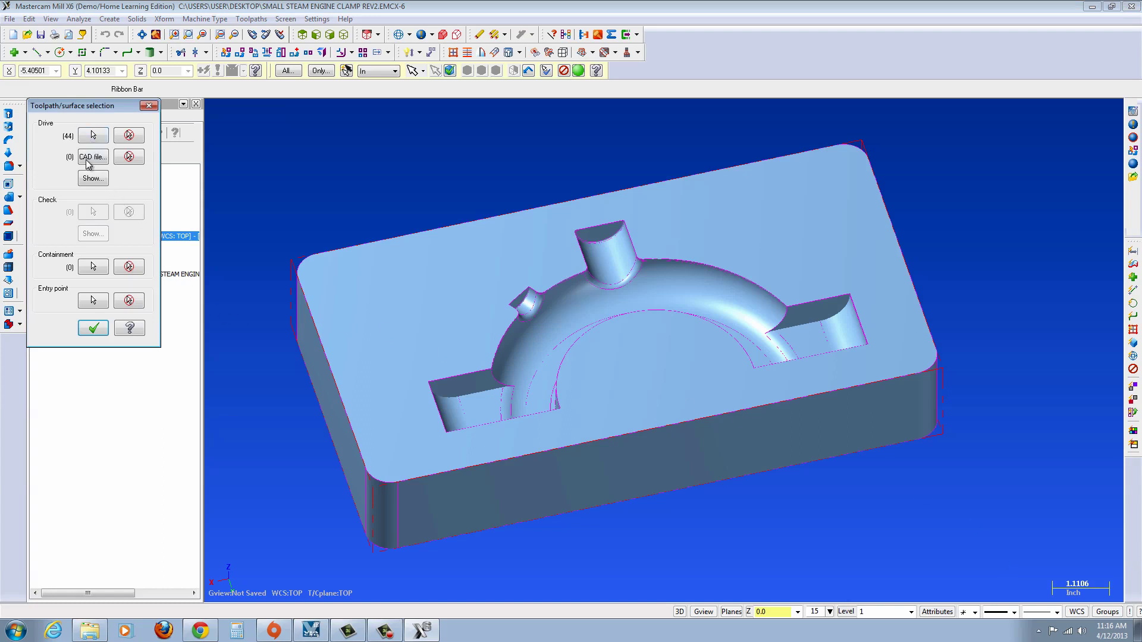
{"action": "left_click", "coordinate": [94, 329]}
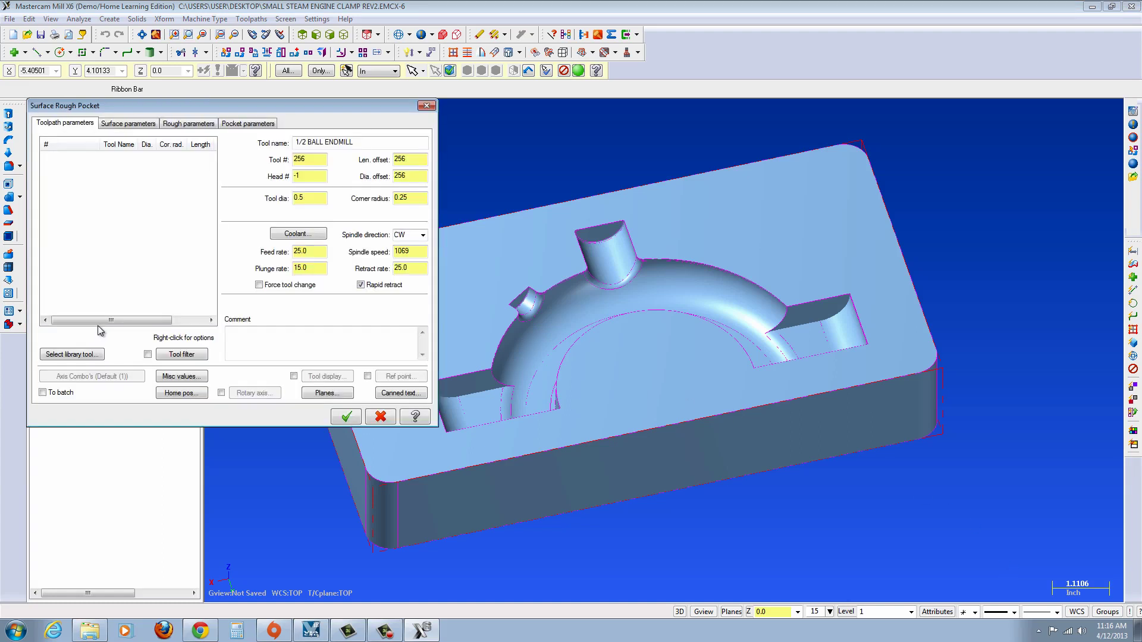
Choose the 1/2 ball endmill, tool 256, from the inch mill library for the rough pocket toolpath
{"action": "left_click", "coordinate": [71, 356]}
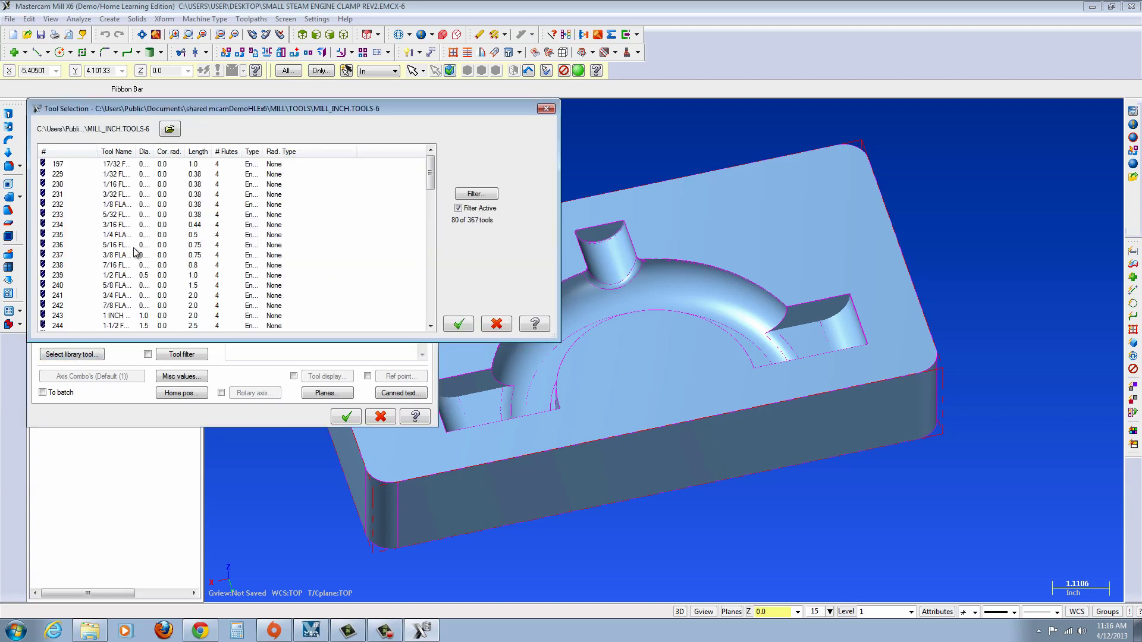
{"action": "left_click_drag", "start_coordinate": [430, 183], "coordinate": [421, 218]}
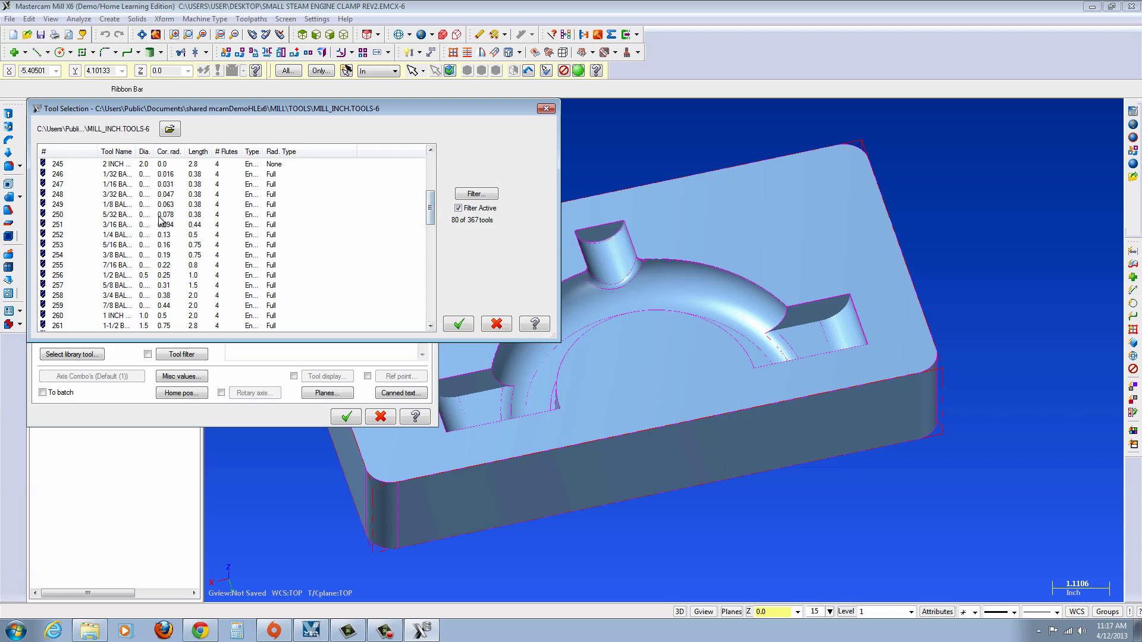
{"action": "left_click", "coordinate": [111, 276]}
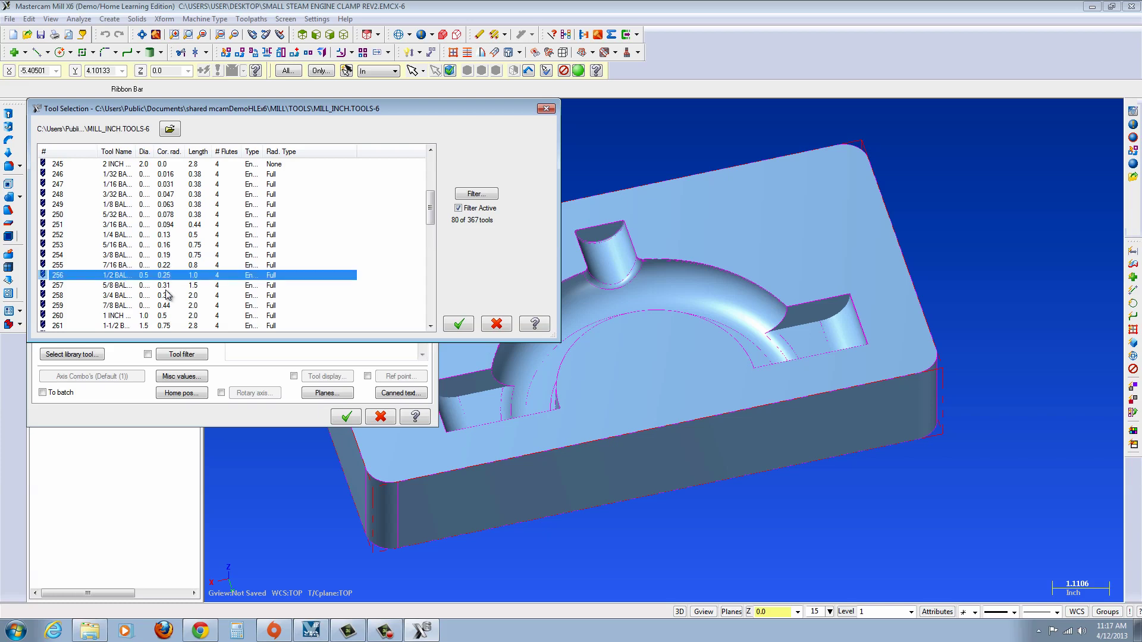
{"action": "left_click", "coordinate": [458, 324]}
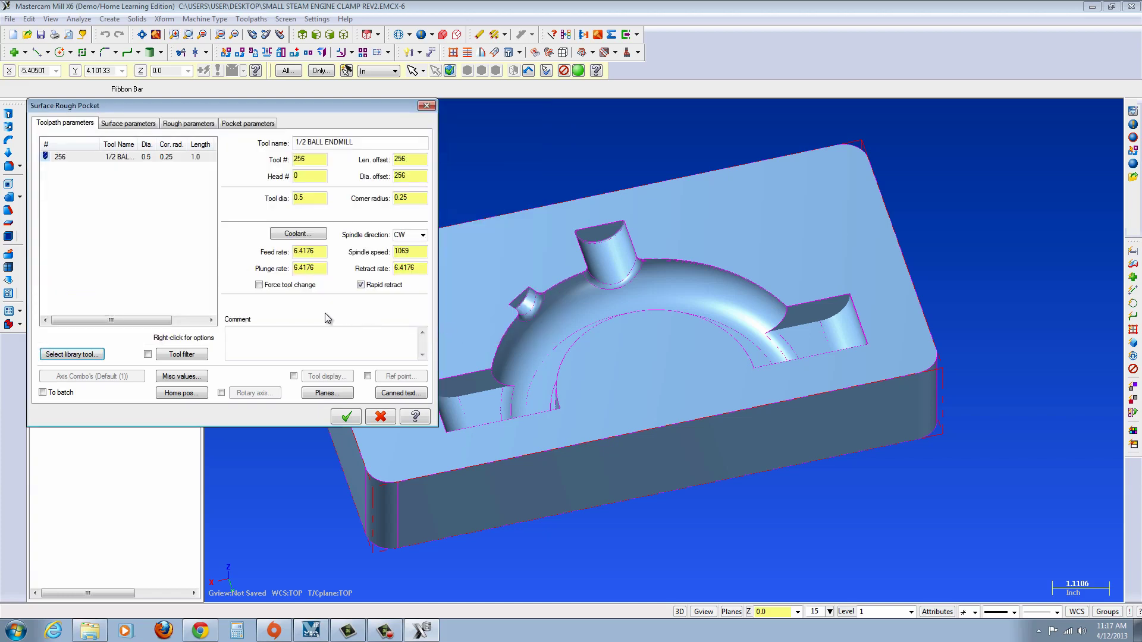
Set the rough pocket's cutting method to High Speed and generate the toolpath
{"action": "left_click", "coordinate": [136, 125]}
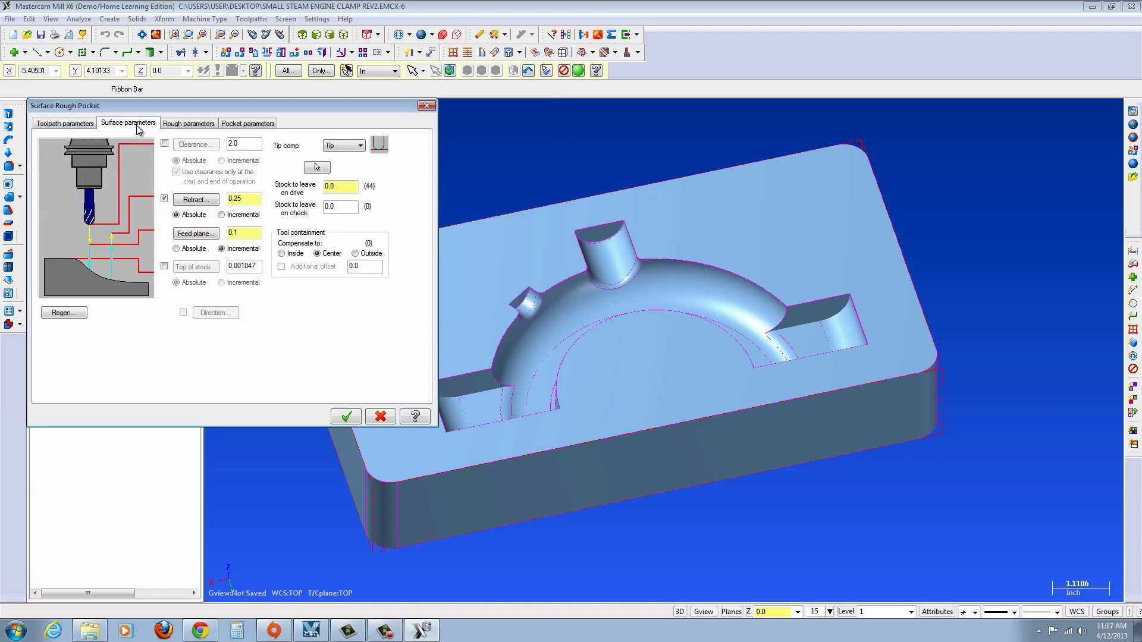
{"action": "left_click", "coordinate": [187, 124]}
{"action": "left_click", "coordinate": [233, 126]}
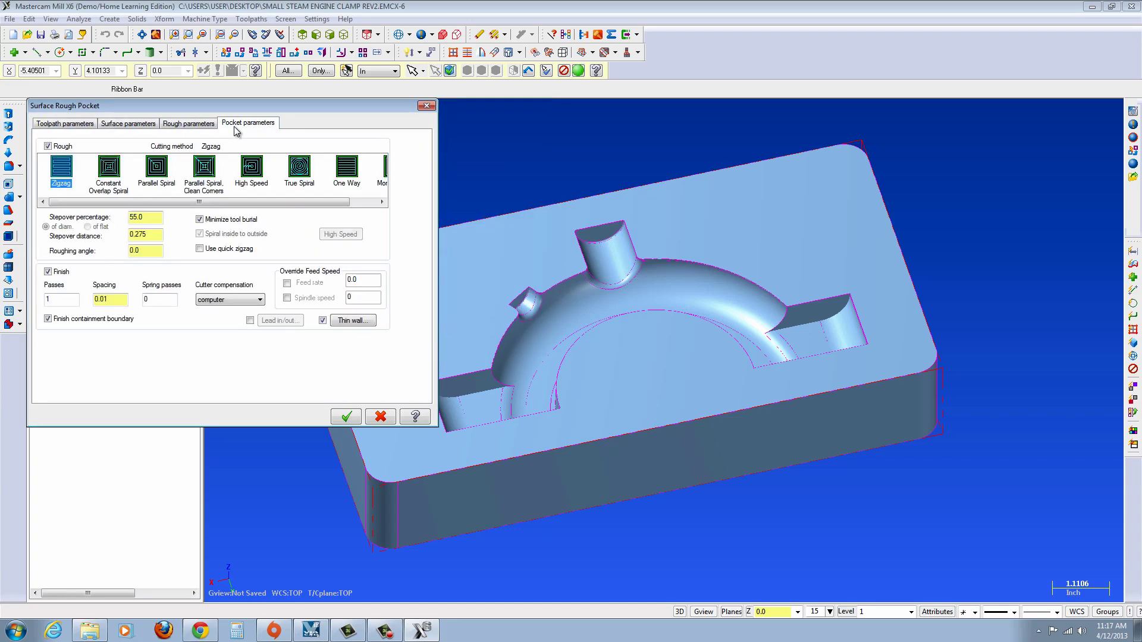
{"action": "left_click", "coordinate": [251, 173]}
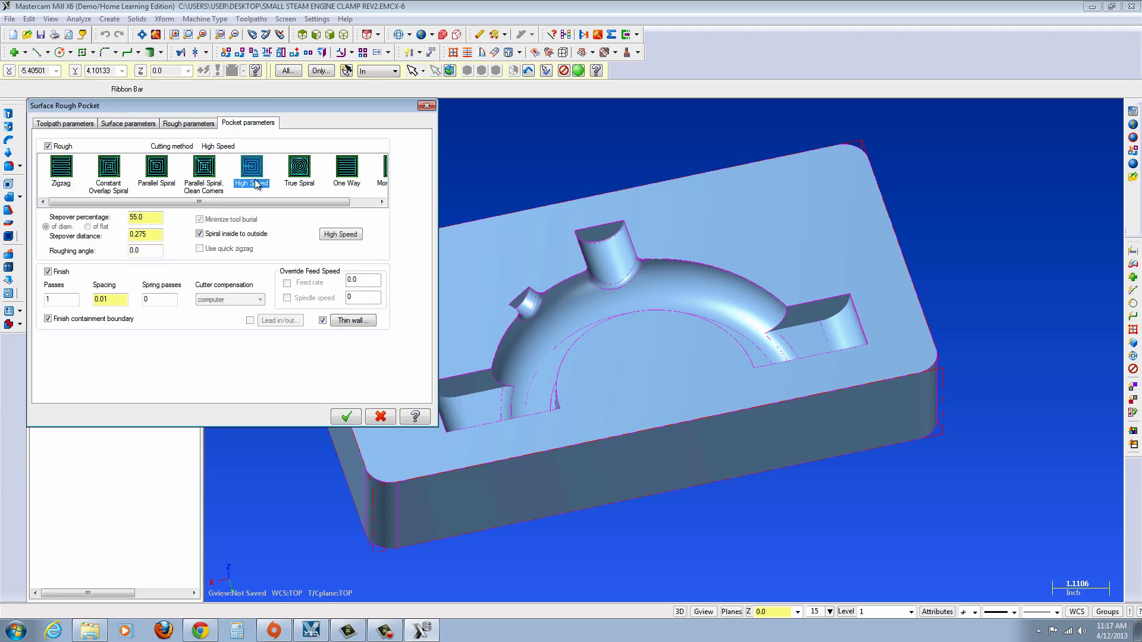
{"action": "left_click", "coordinate": [345, 417]}
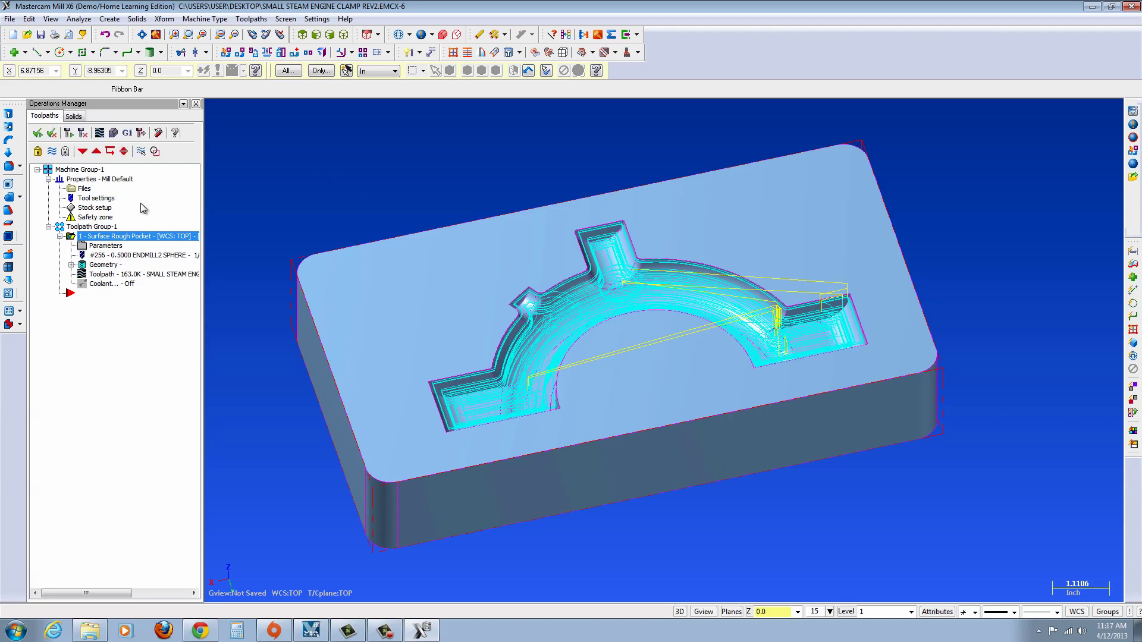
Run a verify simulation of the machine group's rough pocket operation on the stock and close it
{"action": "left_click", "coordinate": [53, 172]}
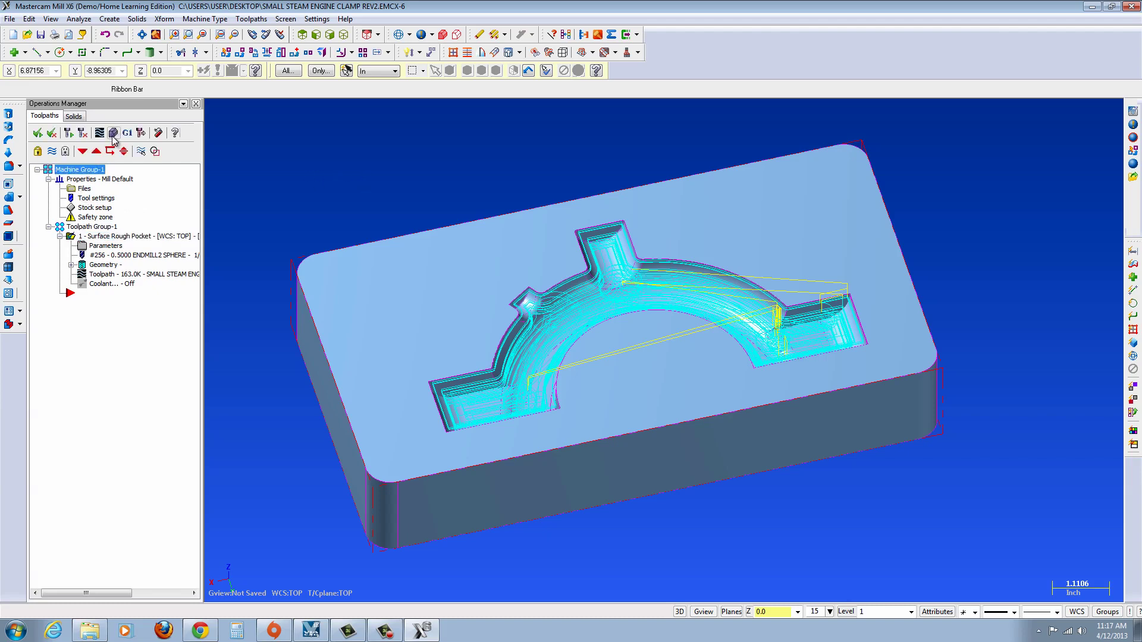
{"action": "left_click", "coordinate": [114, 133]}
{"action": "left_click", "coordinate": [69, 128]}
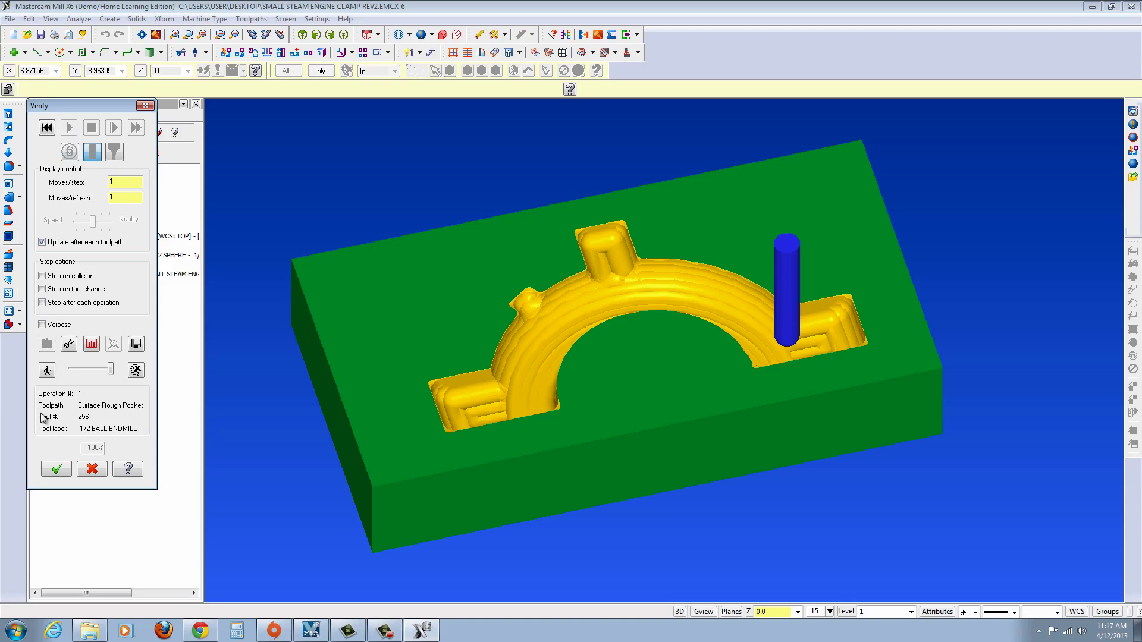
{"action": "left_click", "coordinate": [57, 470]}
Start a Surface Finish Leftover toolpath after the rough pocket operation, using the entire block as drive surfaces
{"action": "left_click", "coordinate": [99, 294]}
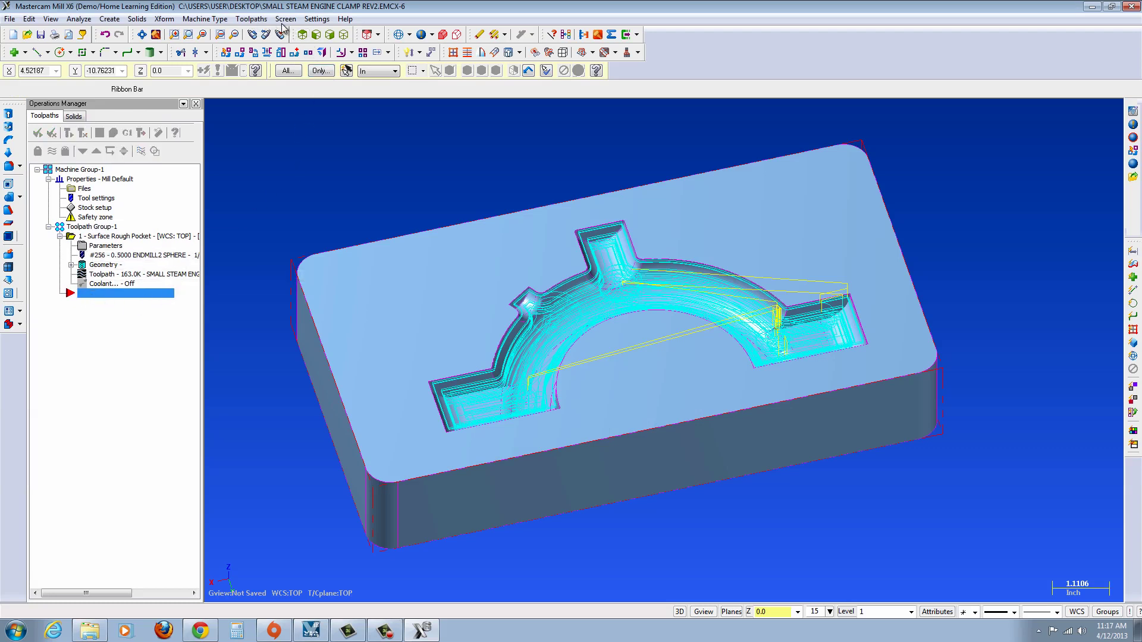
{"action": "left_click", "coordinate": [255, 20]}
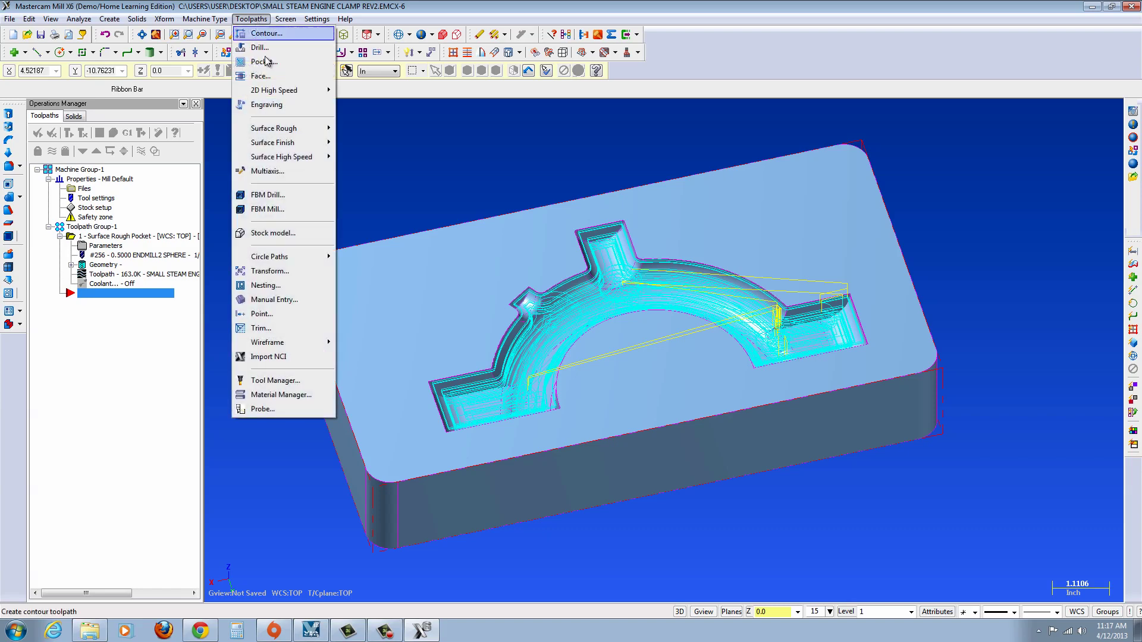
{"action": "mouse_move", "coordinate": [298, 143]}
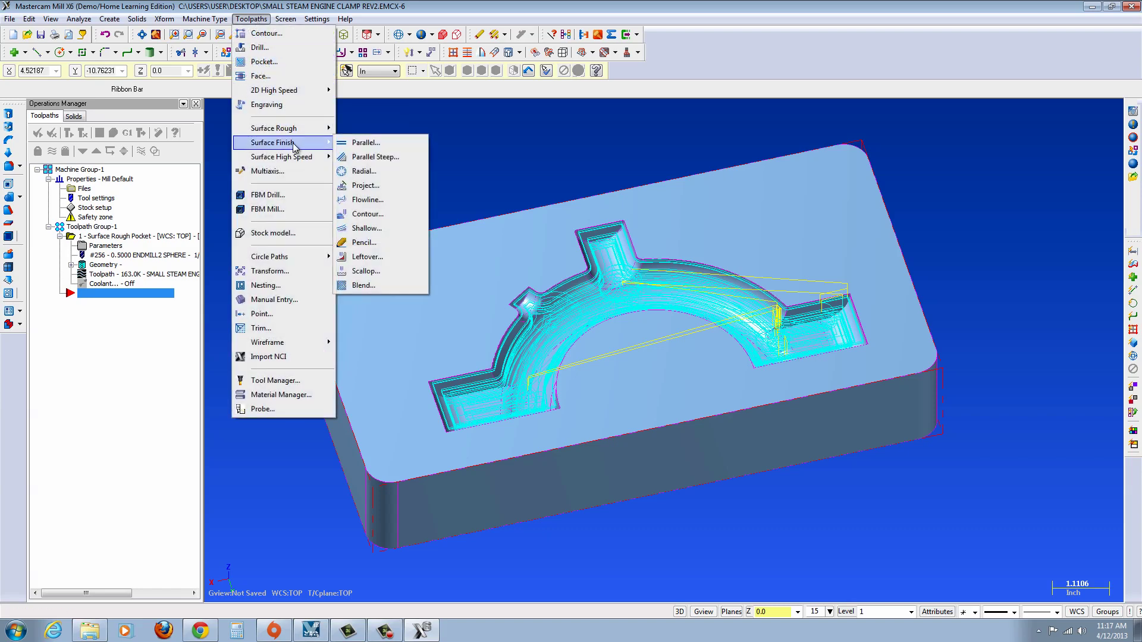
{"action": "left_click", "coordinate": [344, 260]}
{"action": "left_click", "coordinate": [315, 471]}
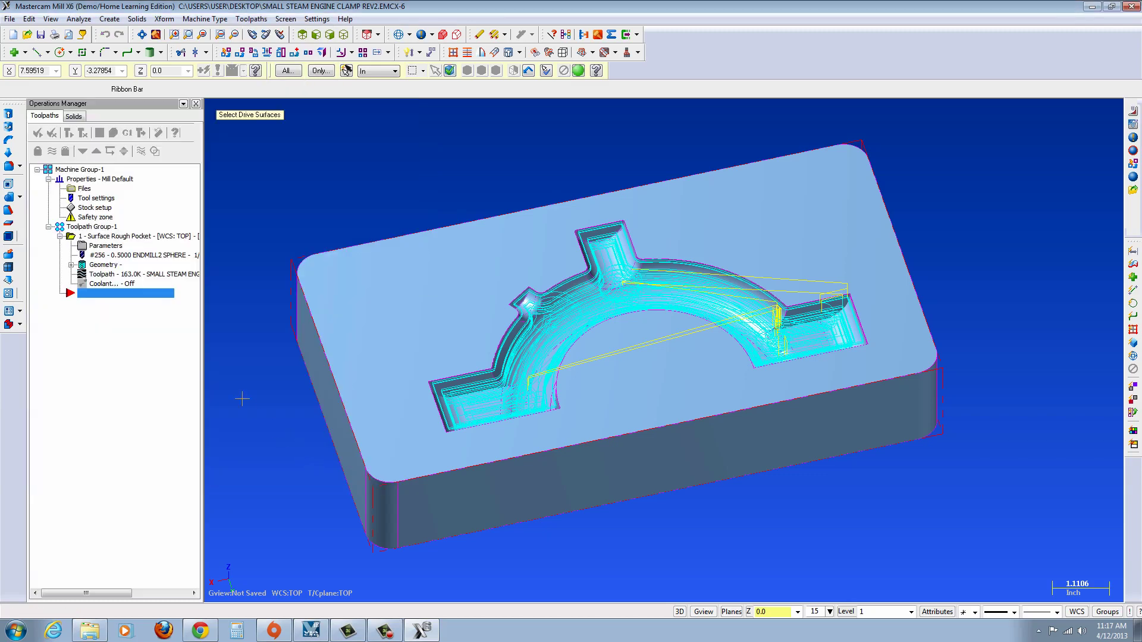
{"action": "left_click_drag", "start_coordinate": [233, 101], "coordinate": [1002, 571]}
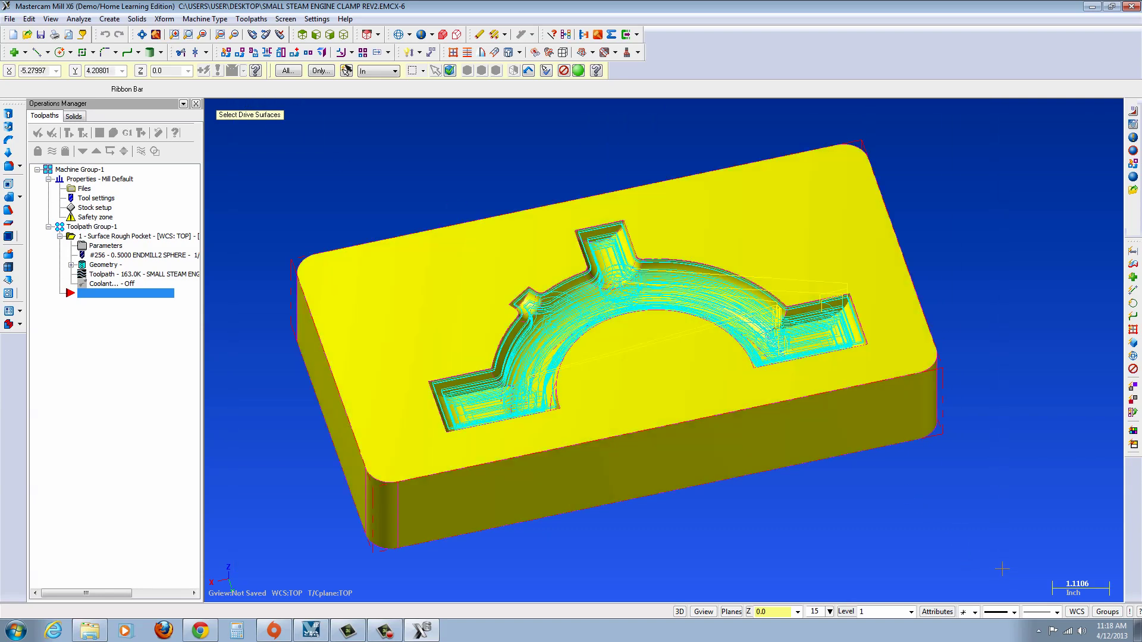
{"action": "key", "text": "Return"}
{"action": "left_click", "coordinate": [100, 327]}
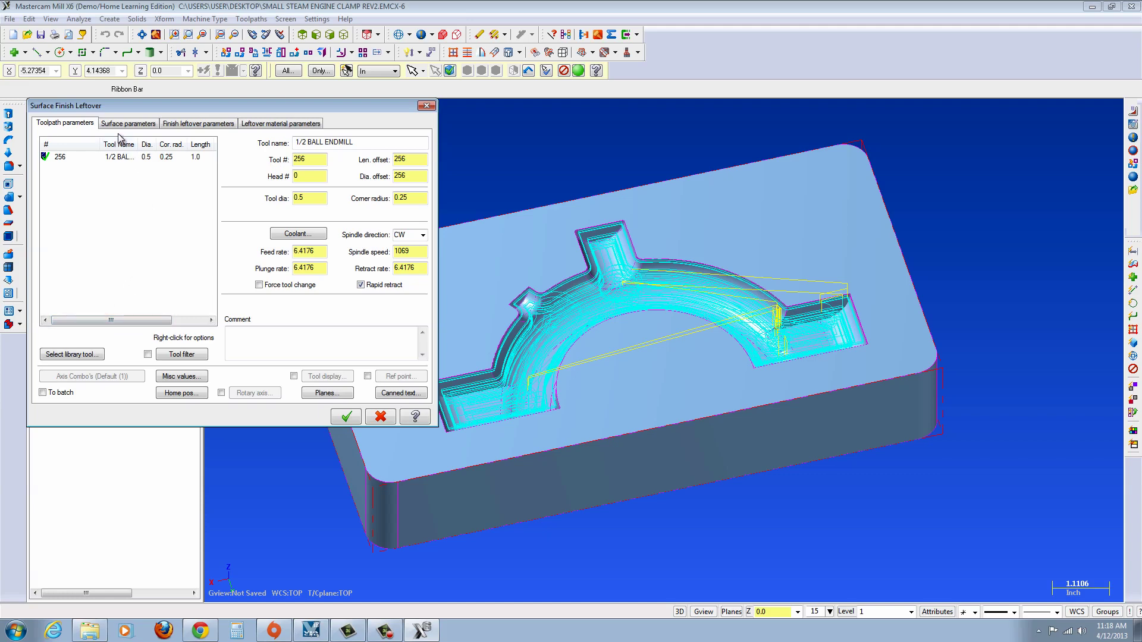
Choose the 1/4 ball endmill, tool 252, from the inch mill library for the leftover finish toolpath
{"action": "left_click", "coordinate": [73, 355]}
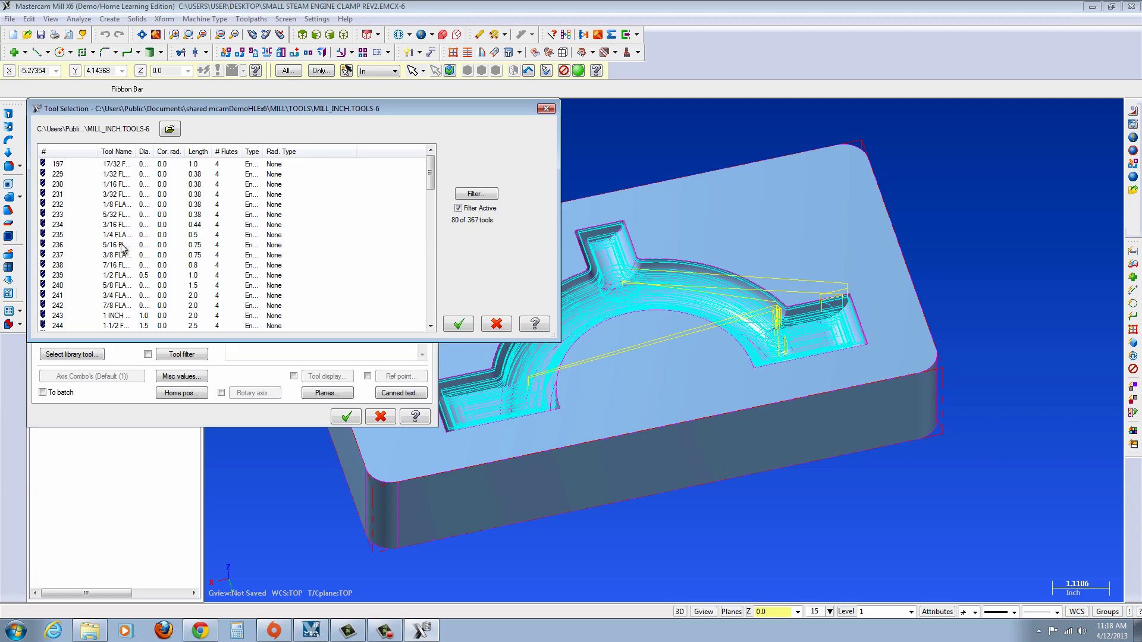
{"action": "scroll", "coordinate": [434, 213], "scroll_direction": "down", "scroll_amount": 4}
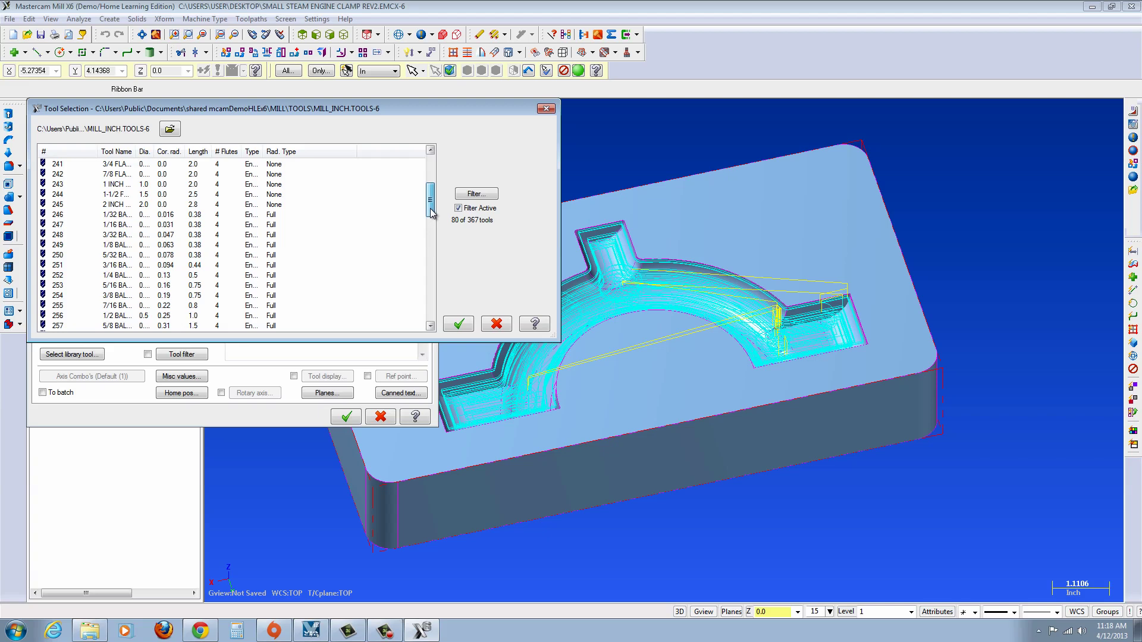
{"action": "left_click", "coordinate": [120, 275]}
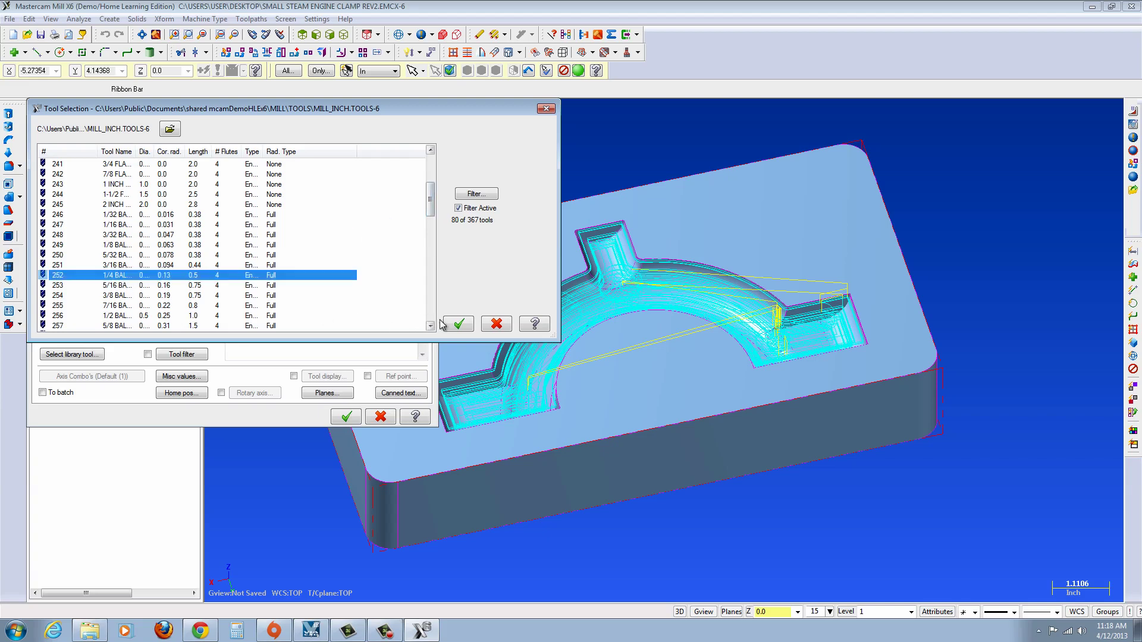
{"action": "left_click", "coordinate": [458, 324]}
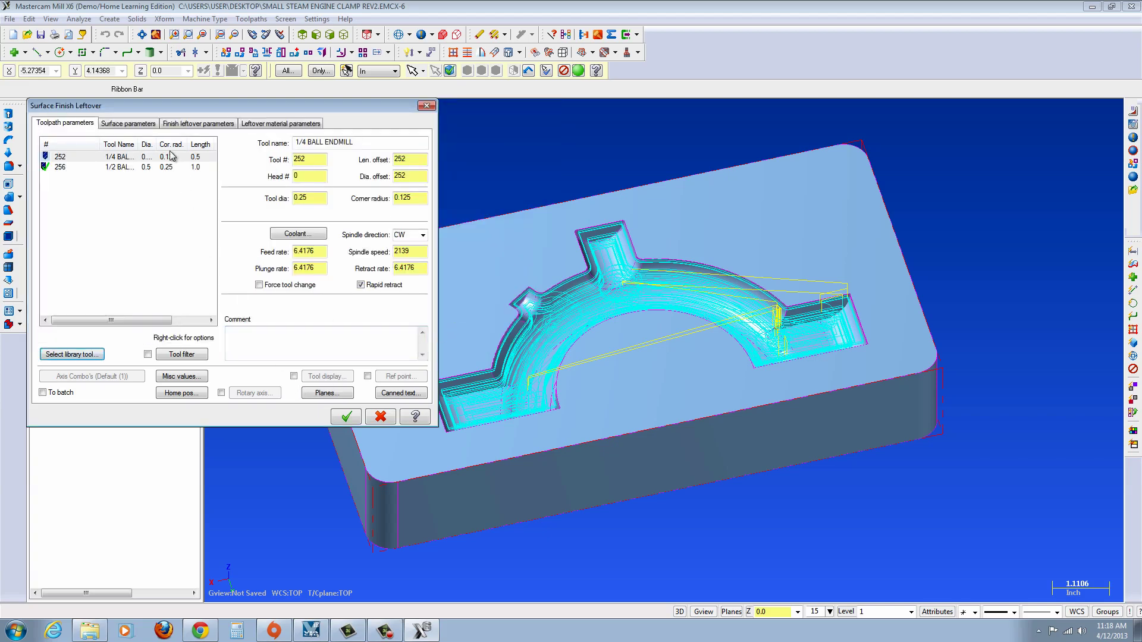
Review the leftover finish's surface, finish and leftover material parameters and generate the toolpath with the default settings
{"action": "left_click", "coordinate": [146, 125]}
{"action": "left_click", "coordinate": [189, 125]}
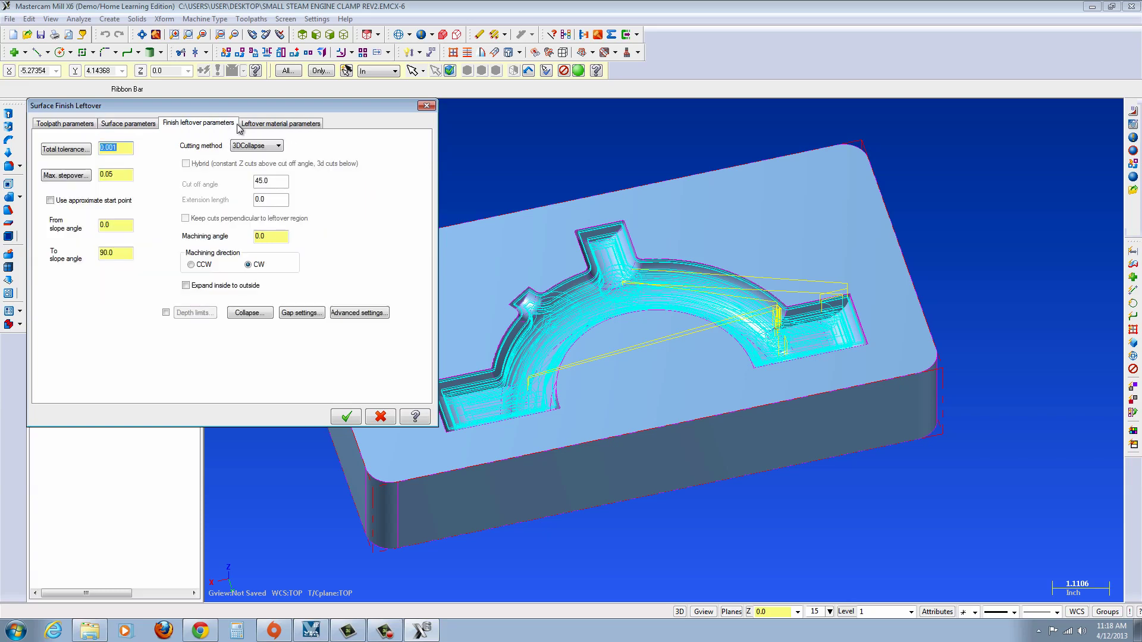
{"action": "left_click", "coordinate": [274, 126]}
{"action": "left_click", "coordinate": [214, 125]}
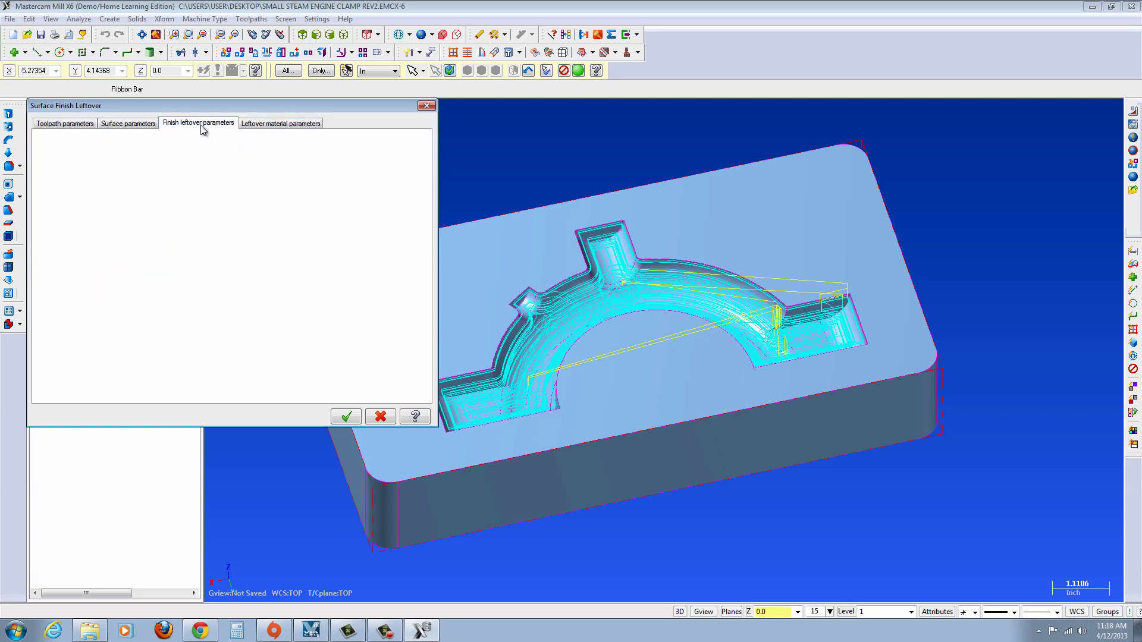
{"action": "left_click", "coordinate": [139, 125]}
{"action": "left_click", "coordinate": [80, 123]}
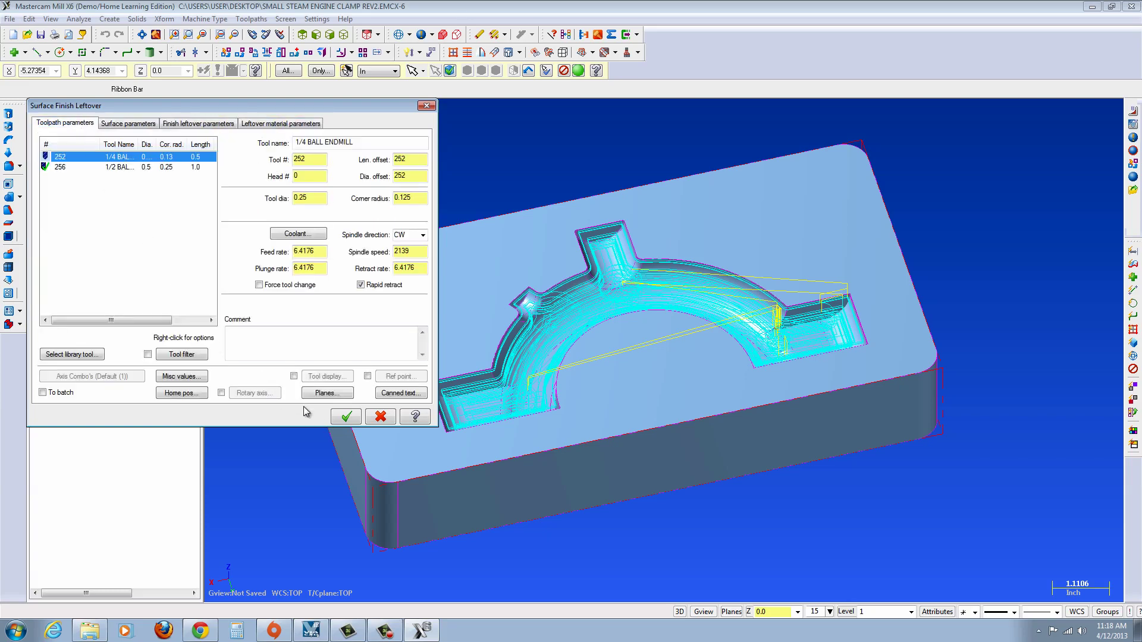
{"action": "left_click", "coordinate": [346, 416]}
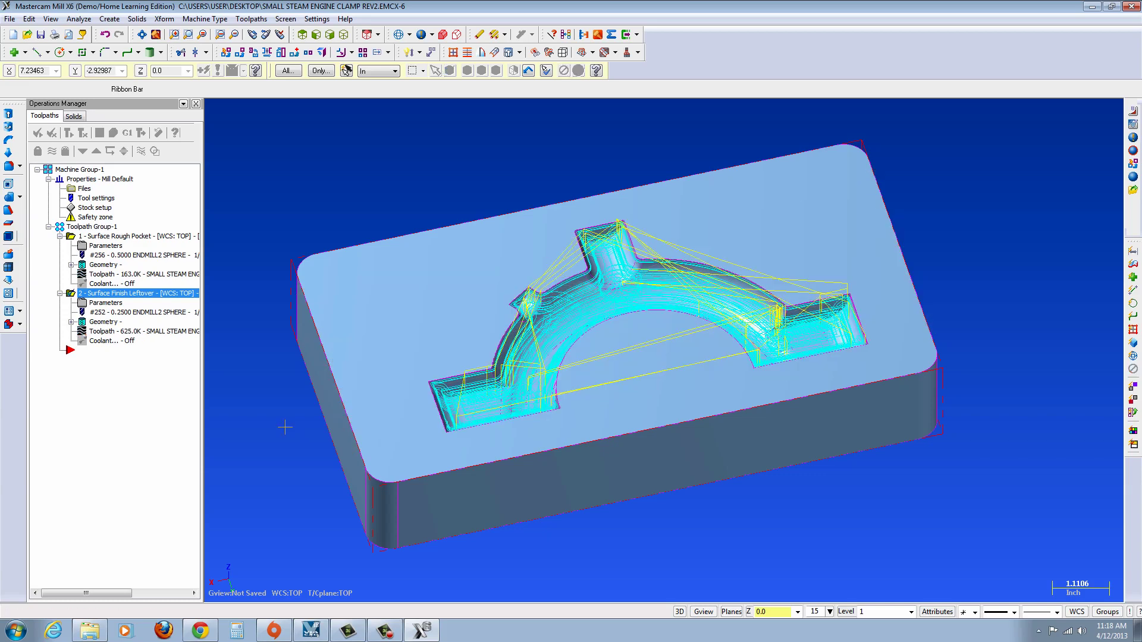
Run a verify simulation of the machine group's rough pocket and leftover finish operations on the stock and close it
{"action": "left_click", "coordinate": [54, 171]}
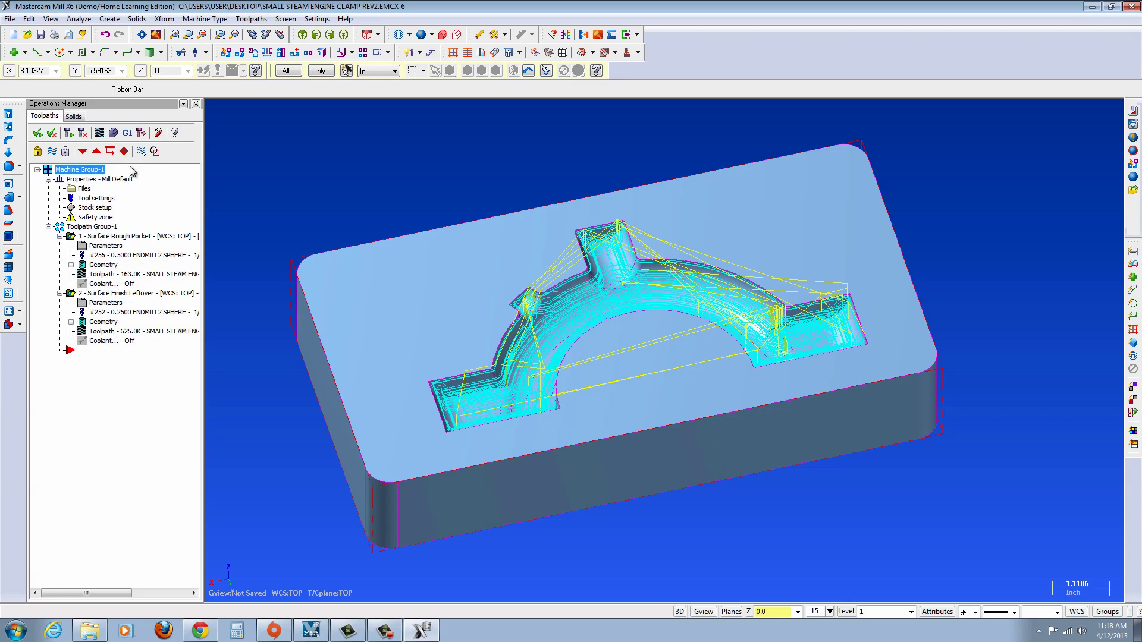
{"action": "left_click", "coordinate": [113, 133]}
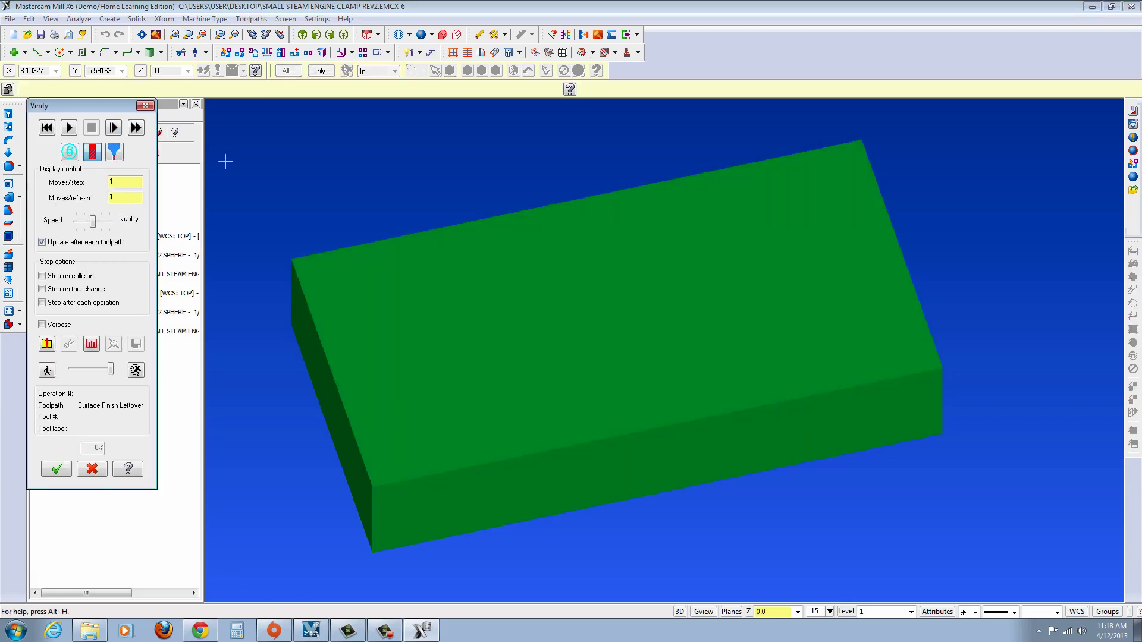
{"action": "left_click", "coordinate": [69, 128]}
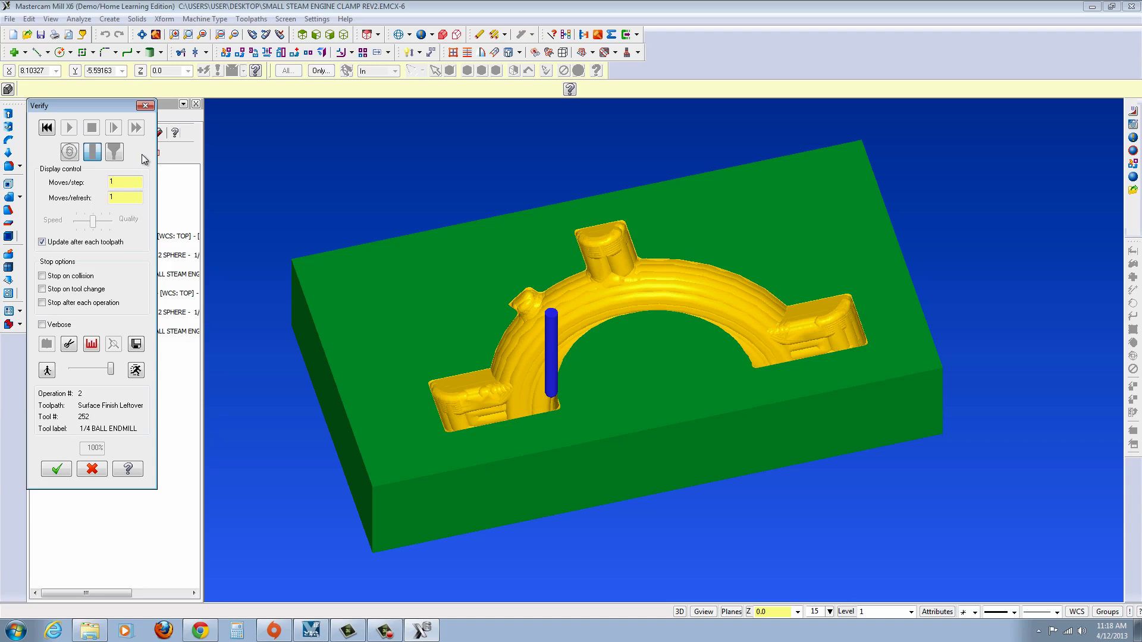
{"action": "left_click", "coordinate": [60, 469]}
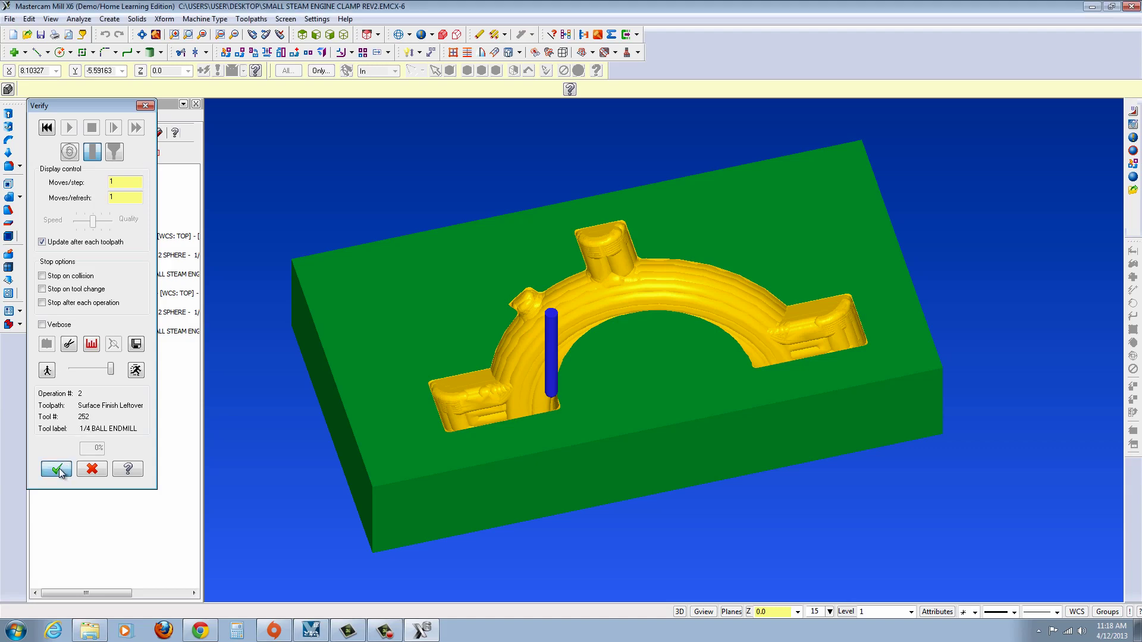
Start a Surface Finish Radial toolpath after the leftover finish operation, using the entire block as drive surfaces
{"action": "left_click", "coordinate": [251, 19]}
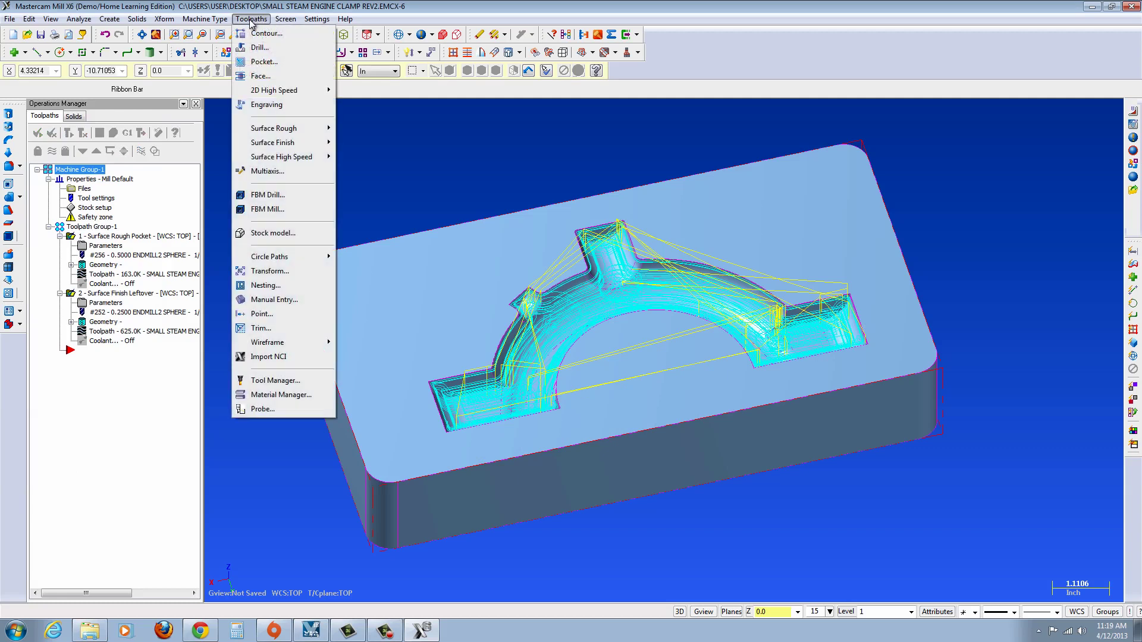
{"action": "mouse_move", "coordinate": [285, 144]}
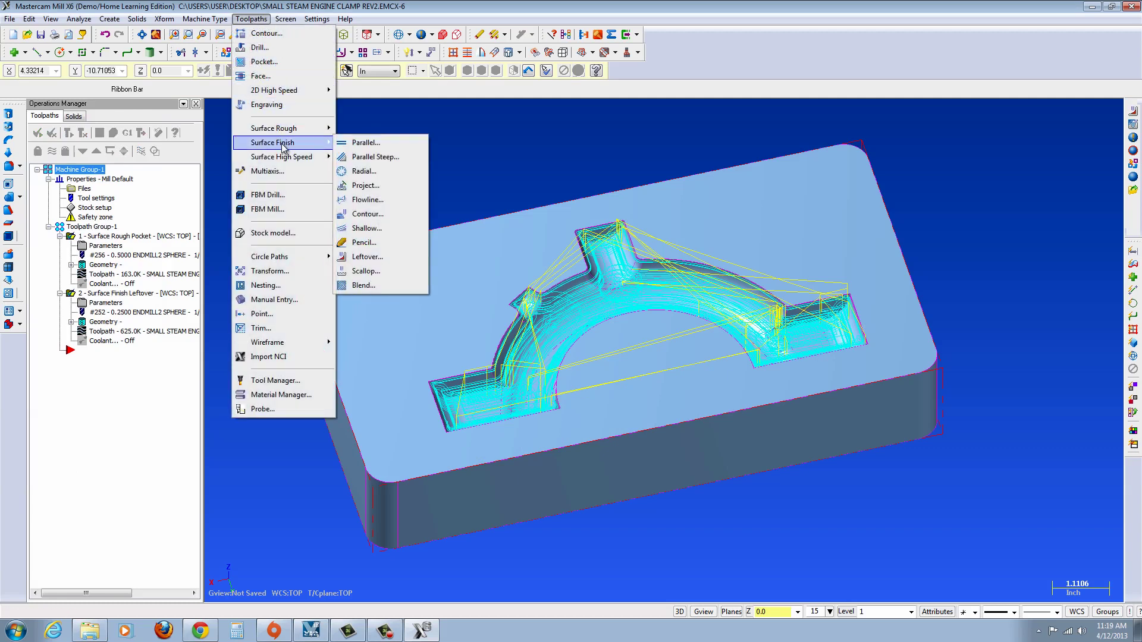
{"action": "left_click", "coordinate": [355, 172]}
{"action": "left_click", "coordinate": [315, 471]}
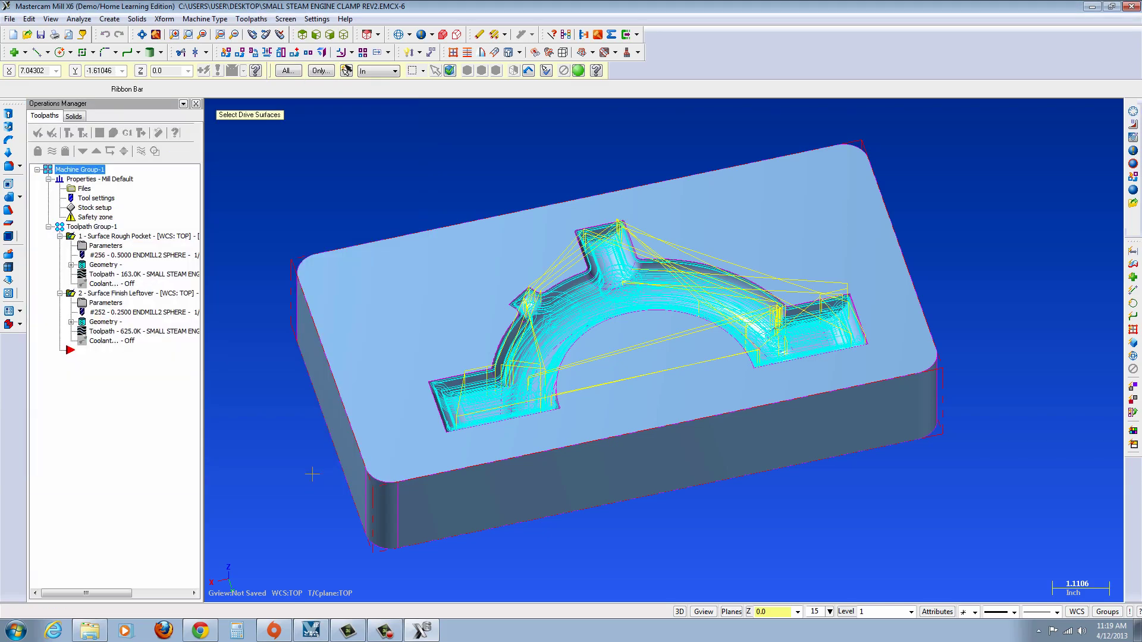
{"action": "left_click_drag", "start_coordinate": [916, 454], "coordinate": [996, 571]}
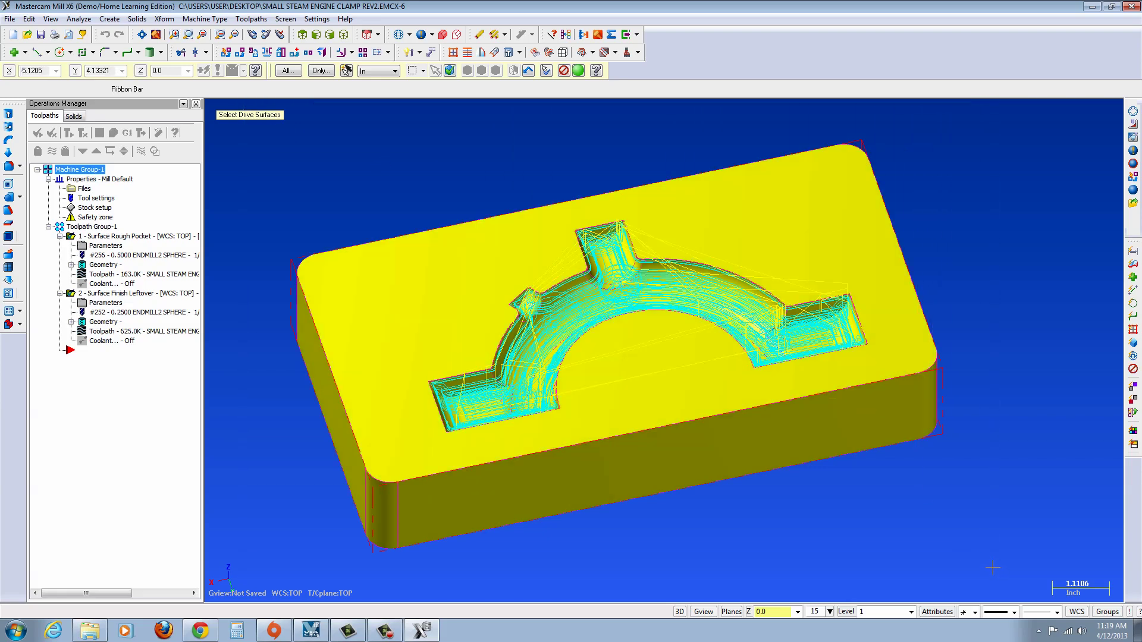
{"action": "key", "text": "Return"}
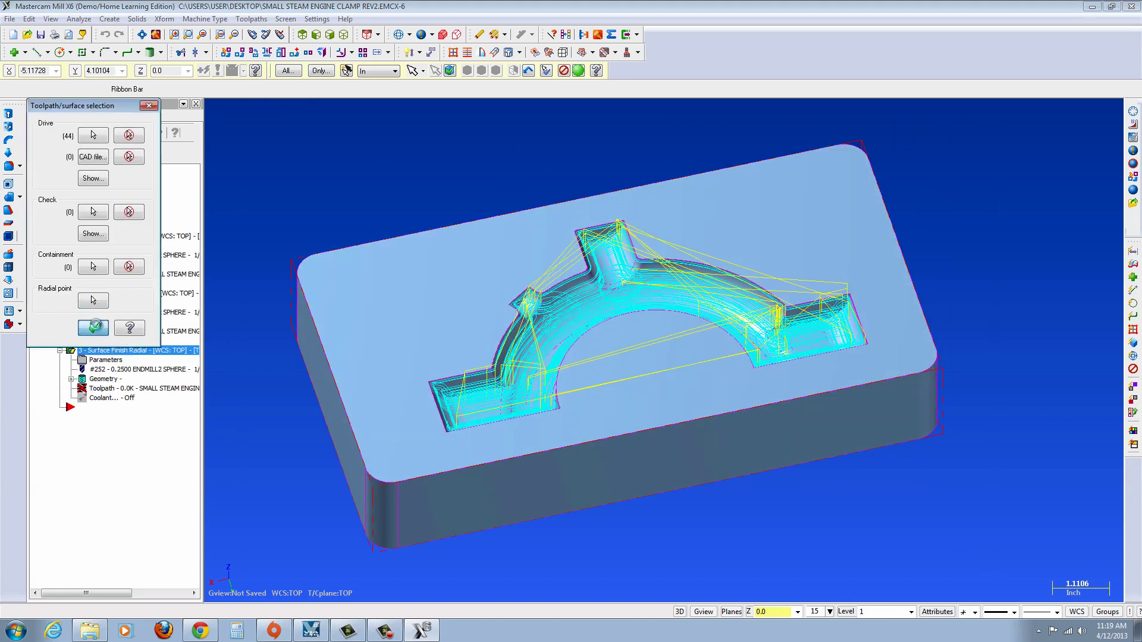
{"action": "left_click", "coordinate": [94, 328]}
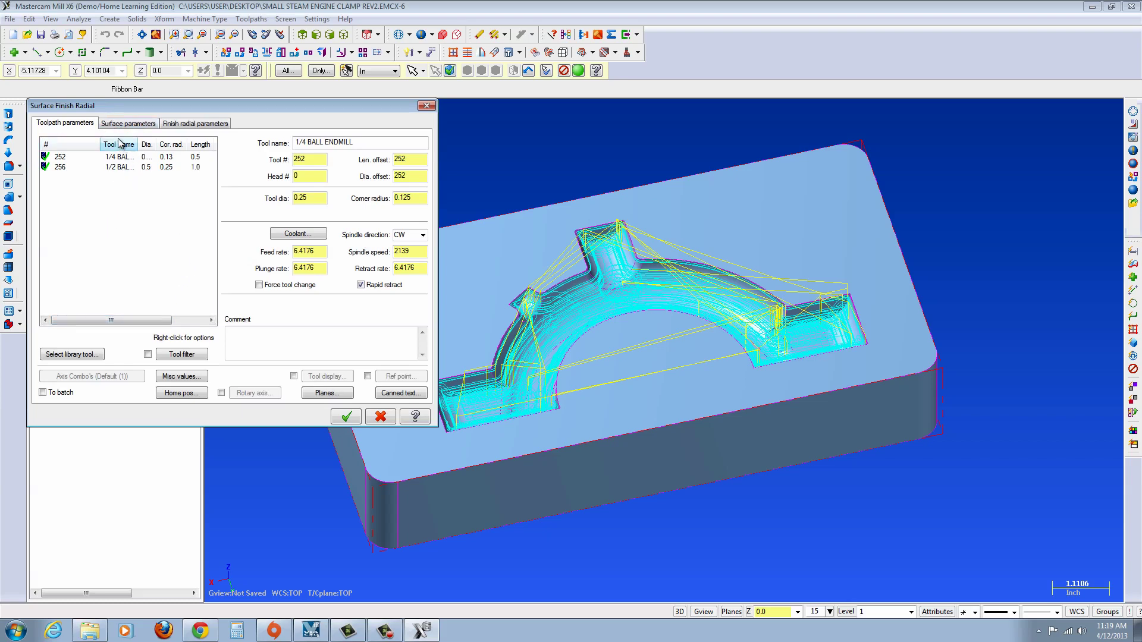
Assign the 5/32 ball endmill, tool 250, to the radial finish and generate it from a radial point at the inner end of the cavity's middle slot
{"action": "left_click", "coordinate": [82, 356]}
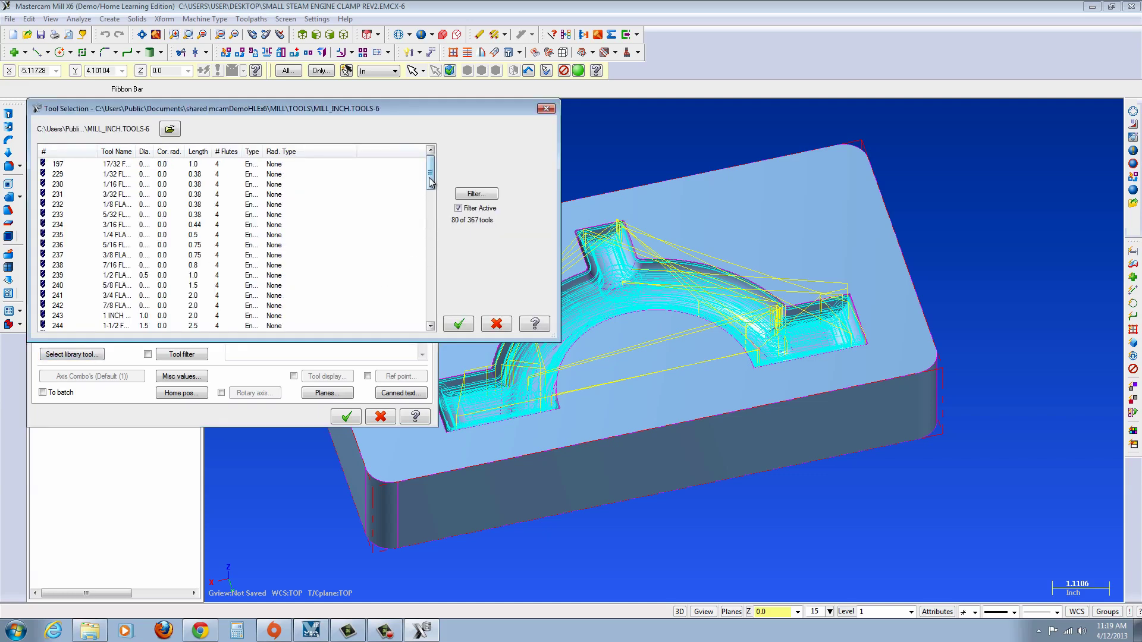
{"action": "left_click_drag", "start_coordinate": [433, 182], "coordinate": [433, 208]}
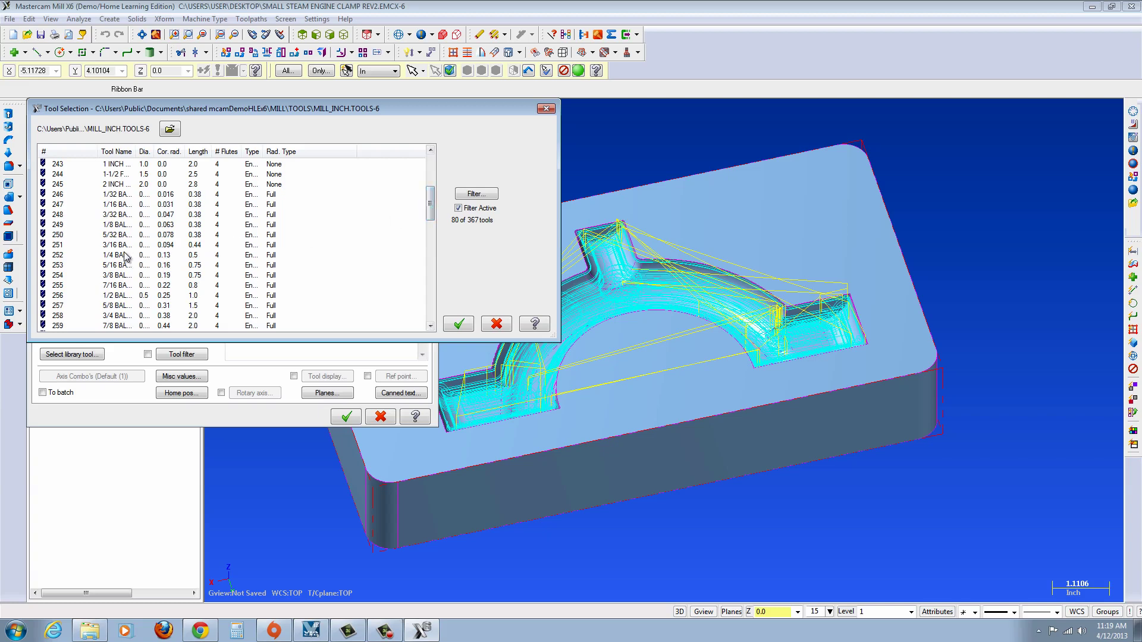
{"action": "left_click", "coordinate": [113, 246]}
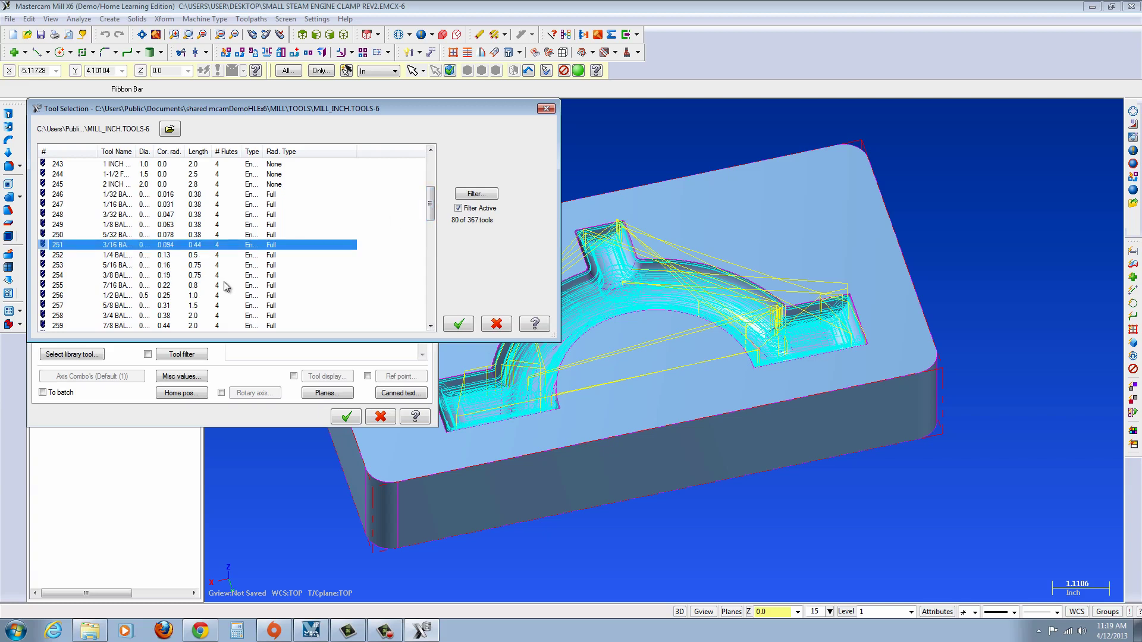
{"action": "key", "text": "Up"}
{"action": "left_click", "coordinate": [459, 325]}
{"action": "left_click", "coordinate": [345, 416]}
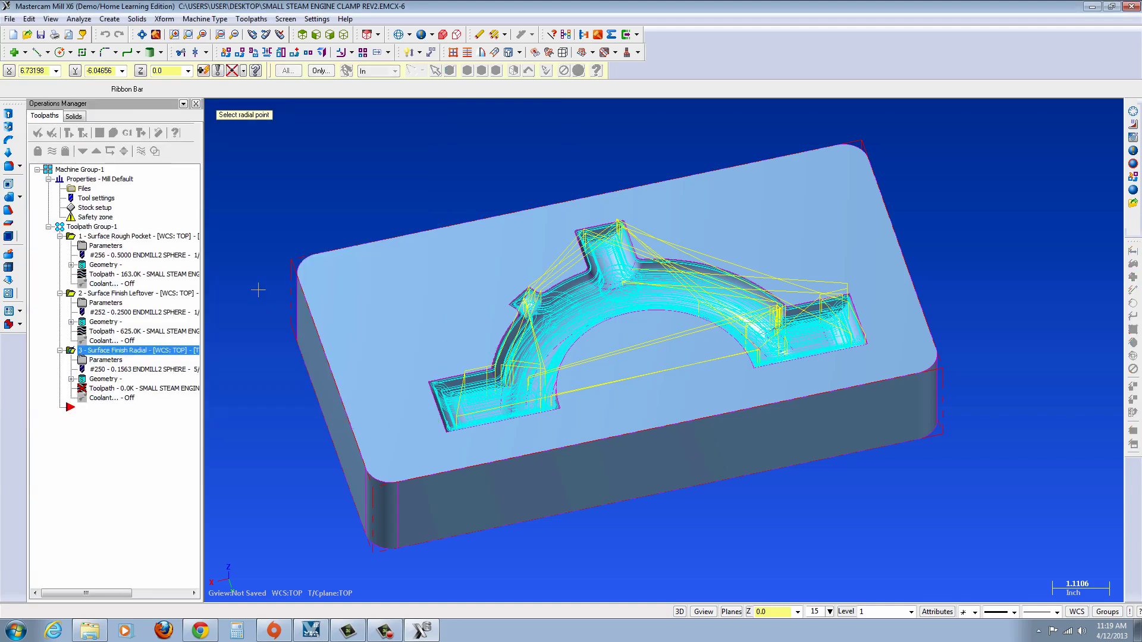
{"action": "left_click", "coordinate": [617, 289]}
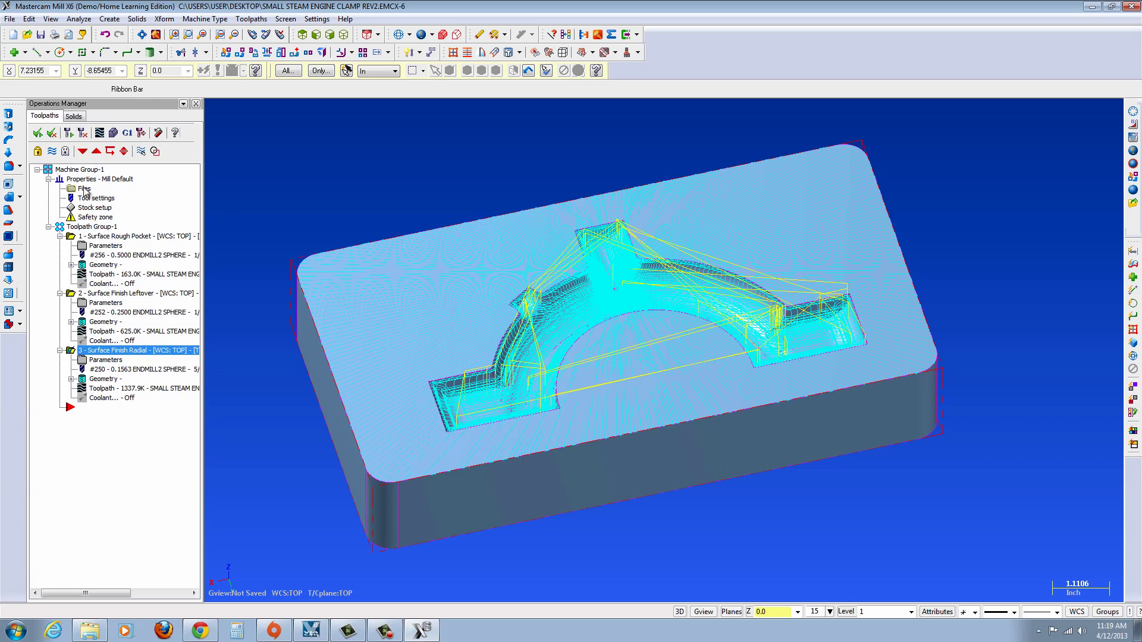
Run a verify simulation of the machine group's rough pocket, leftover and radial finish operations on the stock
{"action": "left_click", "coordinate": [61, 172]}
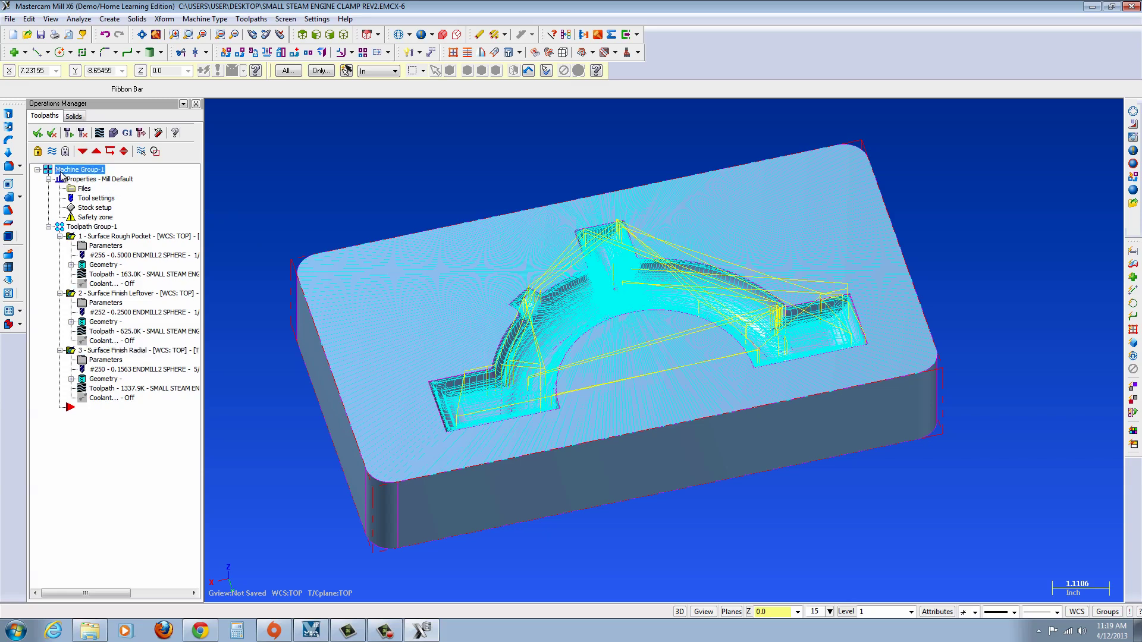
{"action": "left_click", "coordinate": [114, 134]}
{"action": "left_click", "coordinate": [70, 128]}
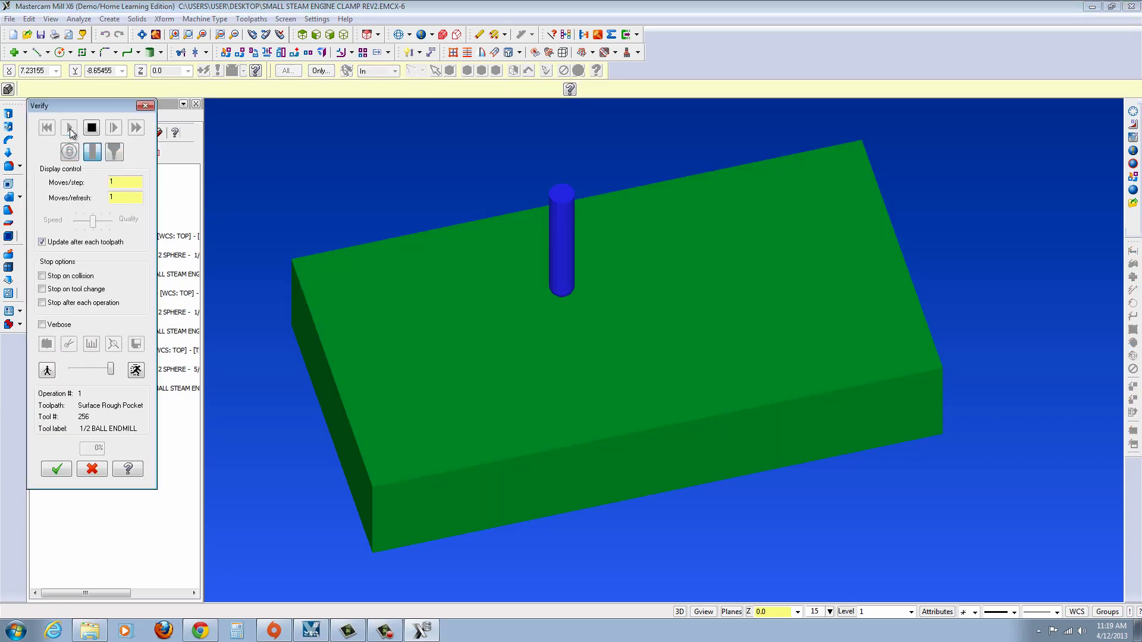